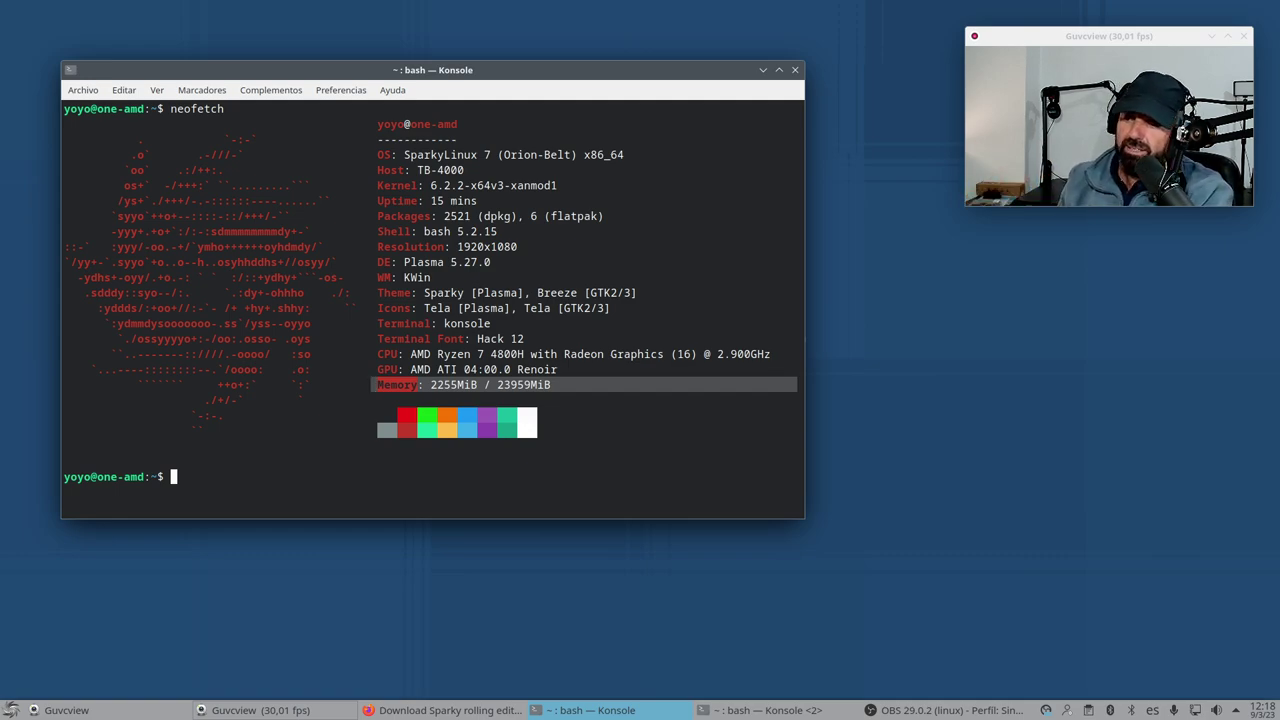
Bring up the terminal window with the fastfetch output, view its system details, and minimize it to return to the neofetch terminal
left_click(251, 467)
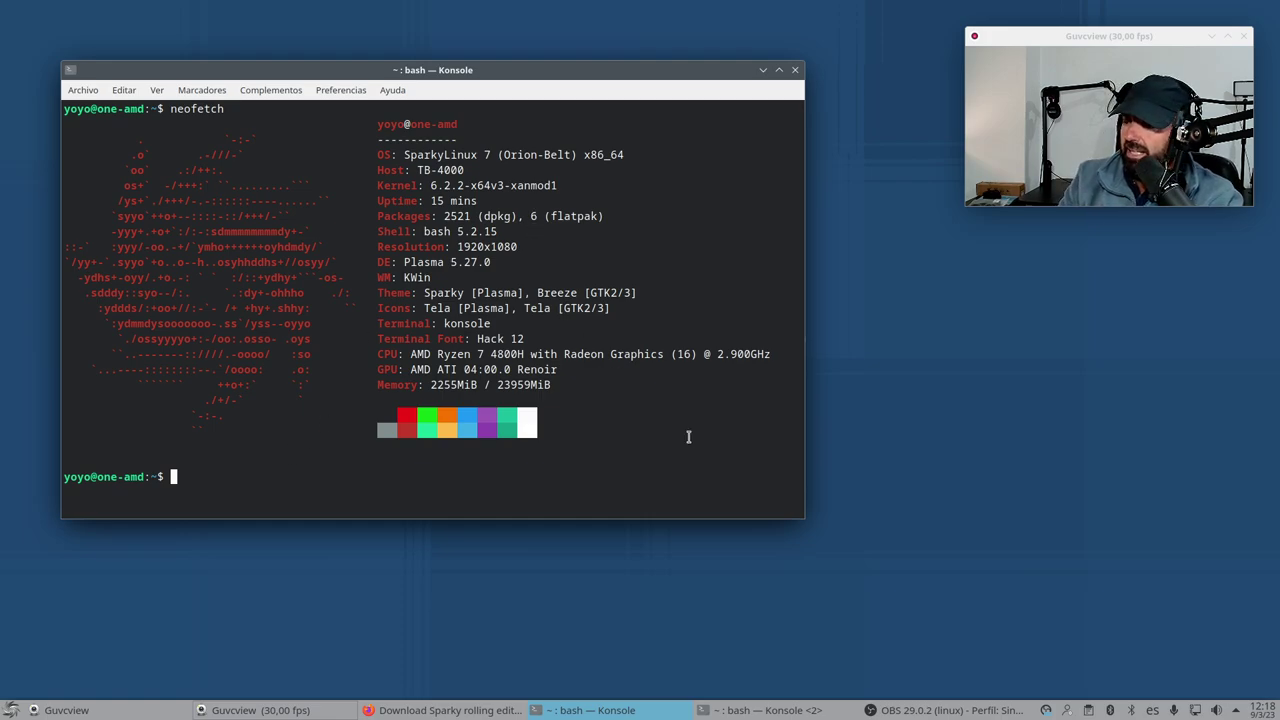
left_click(767, 711)
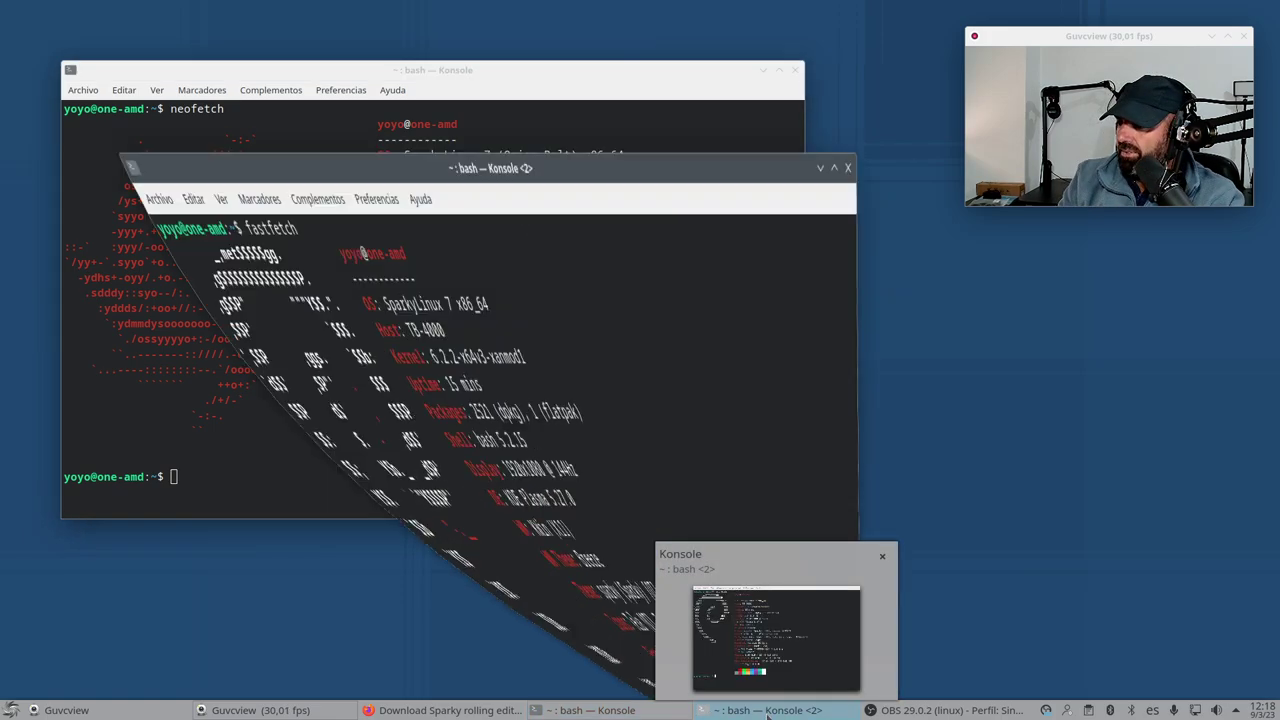
left_click_drag(486, 66, 774, 166)
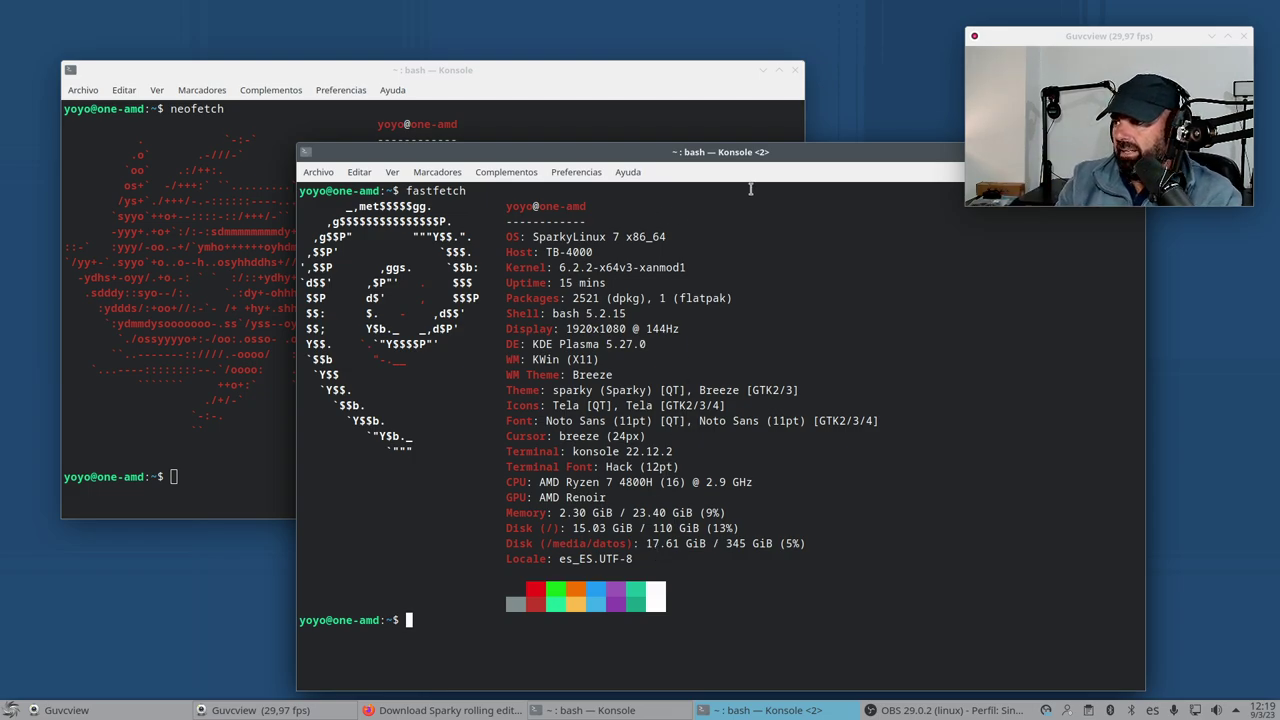
left_click_drag(783, 156, 532, 246)
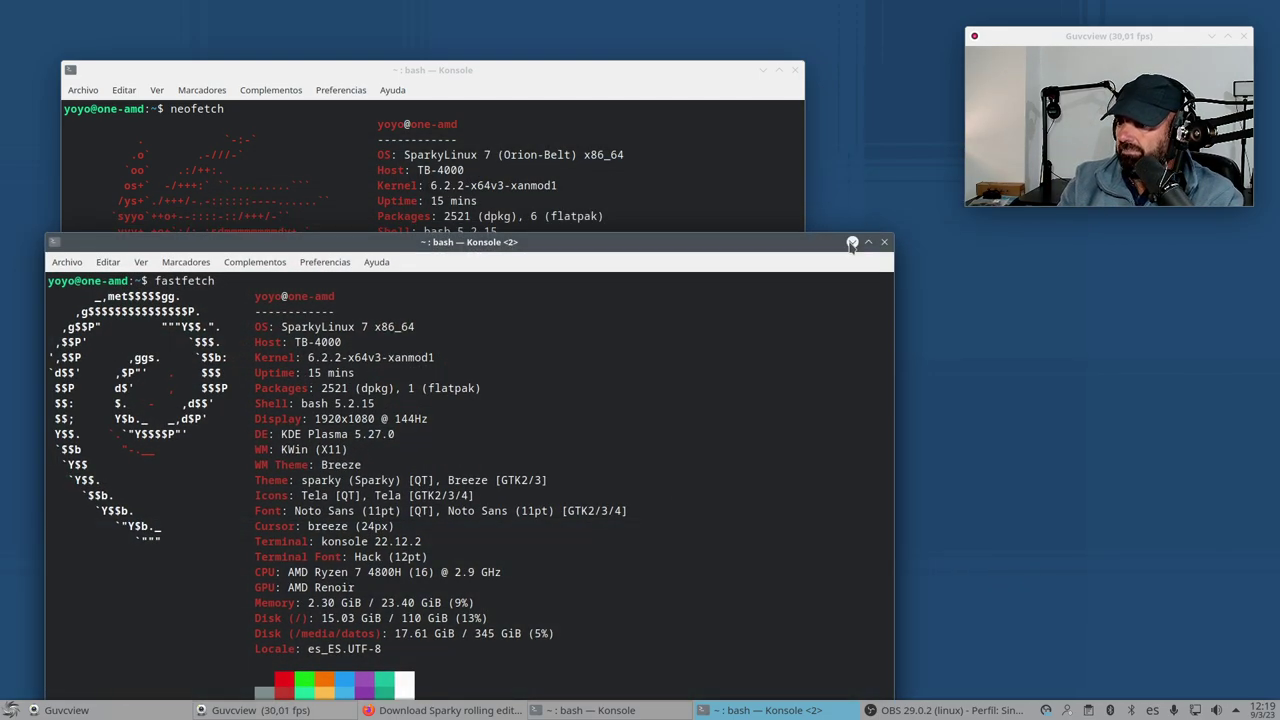
left_click(852, 243)
left_click_drag(528, 71, 597, 61)
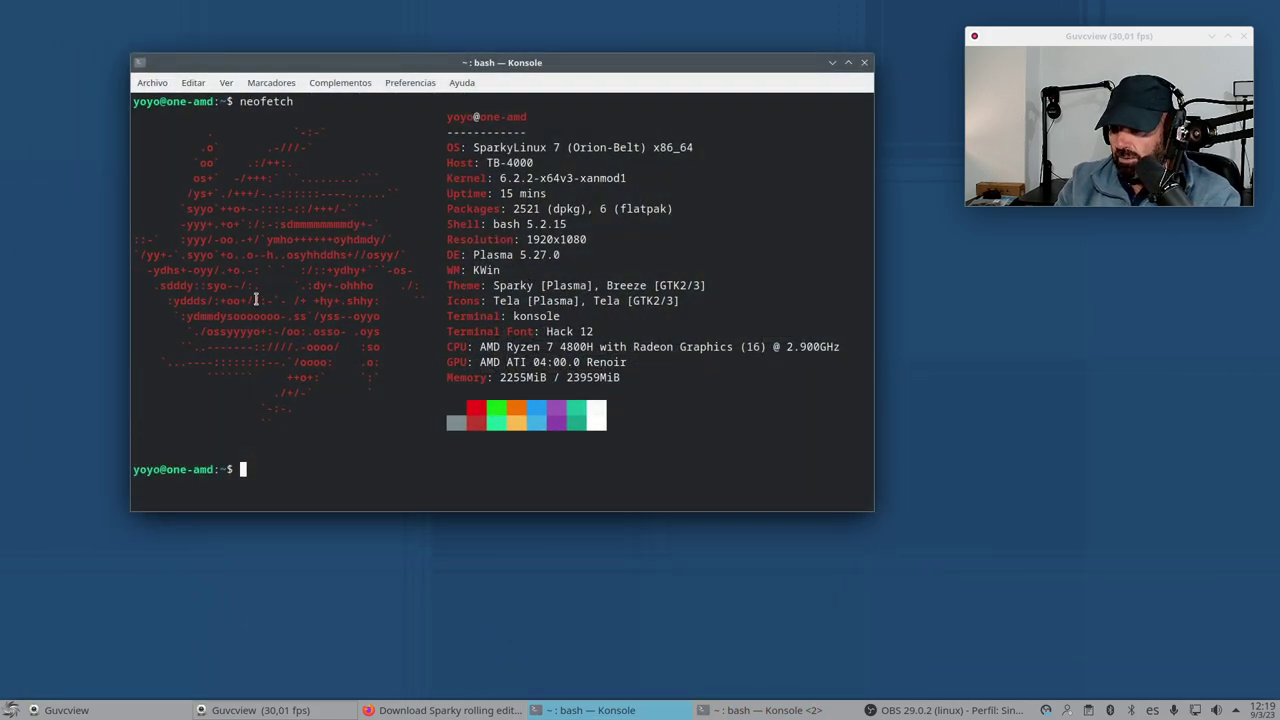
Switch to Firefox, view the 1.10.3 assets on the fastfetch GitHub releases page, and return to the repository's main page
left_click(376, 707)
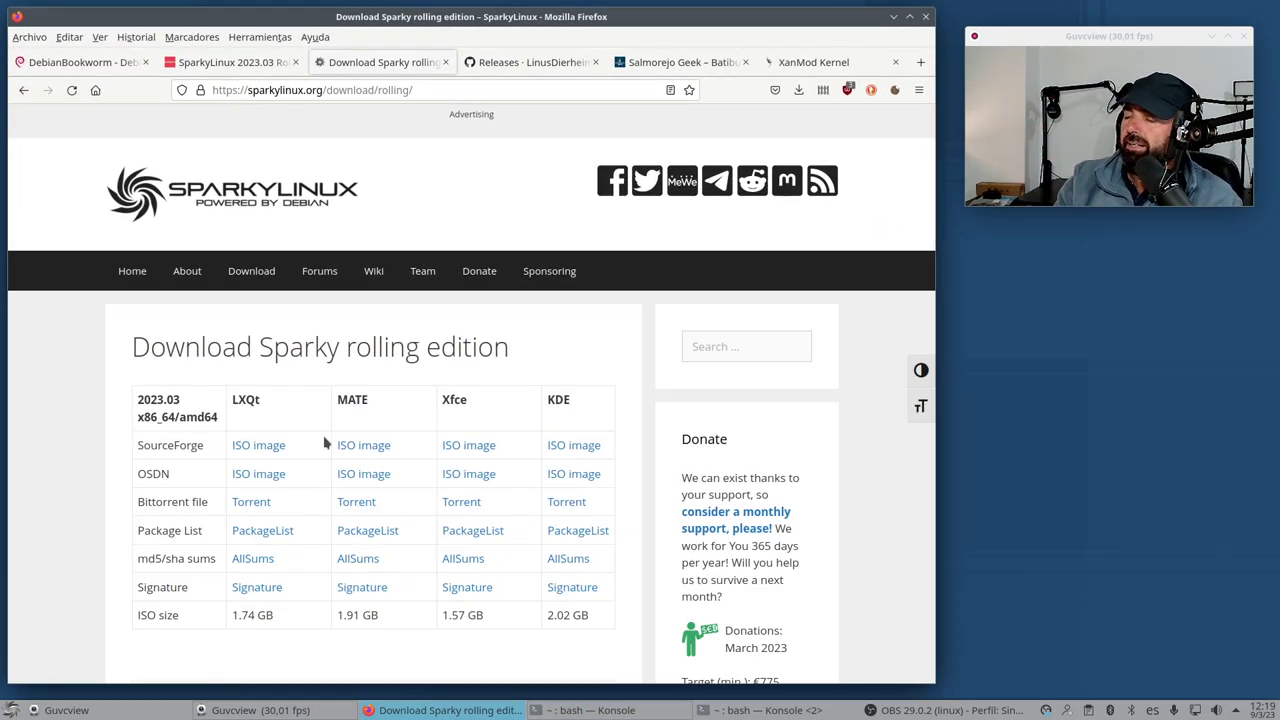
left_click(530, 62)
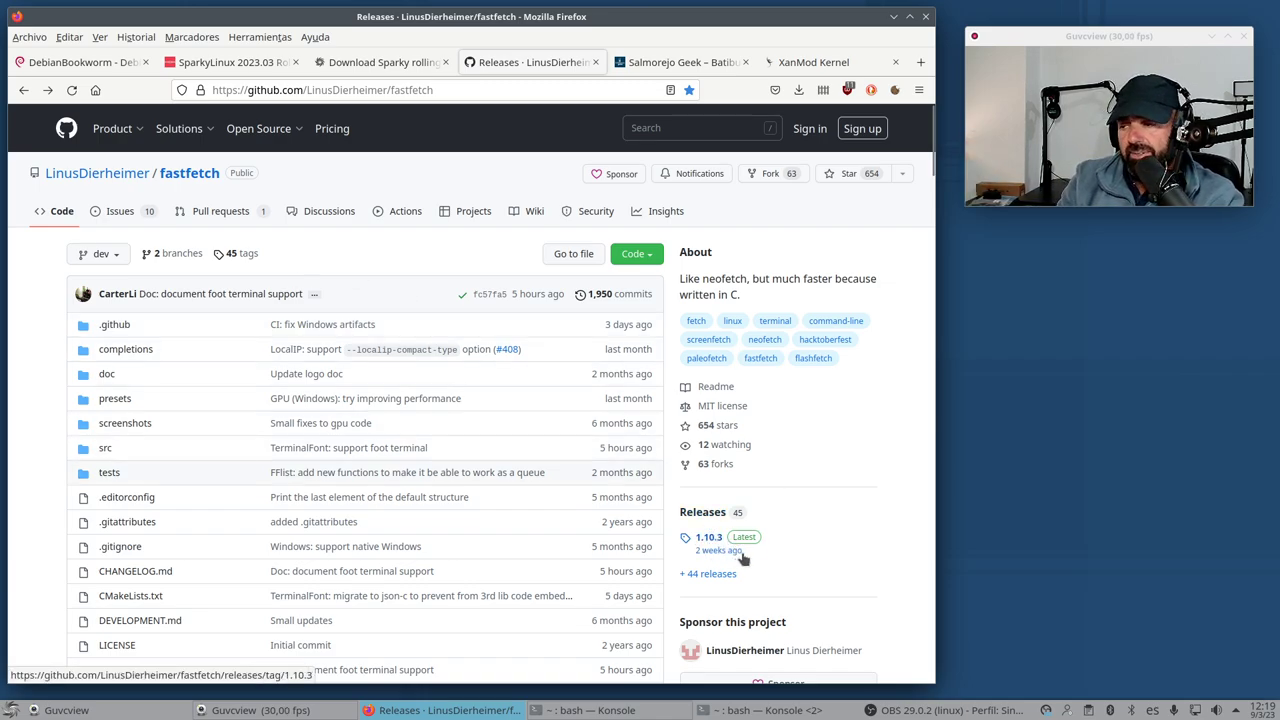
left_click(713, 515)
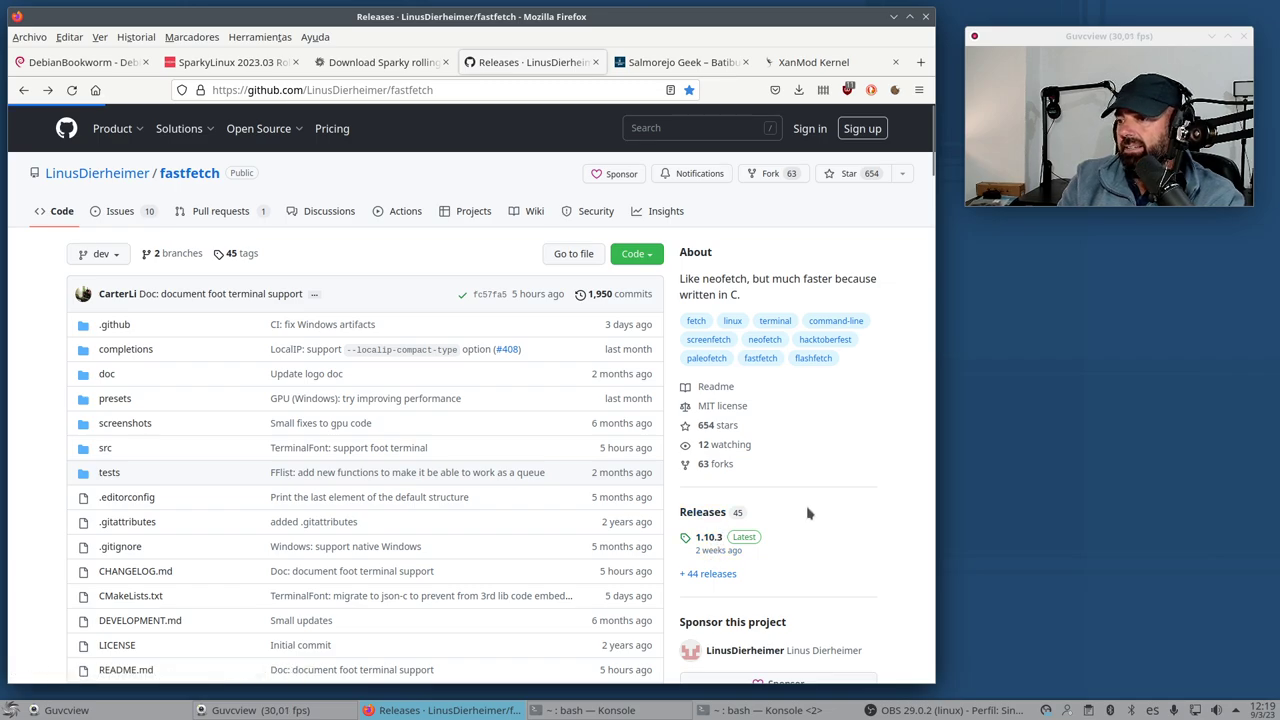
scroll(518, 480, "down", 6)
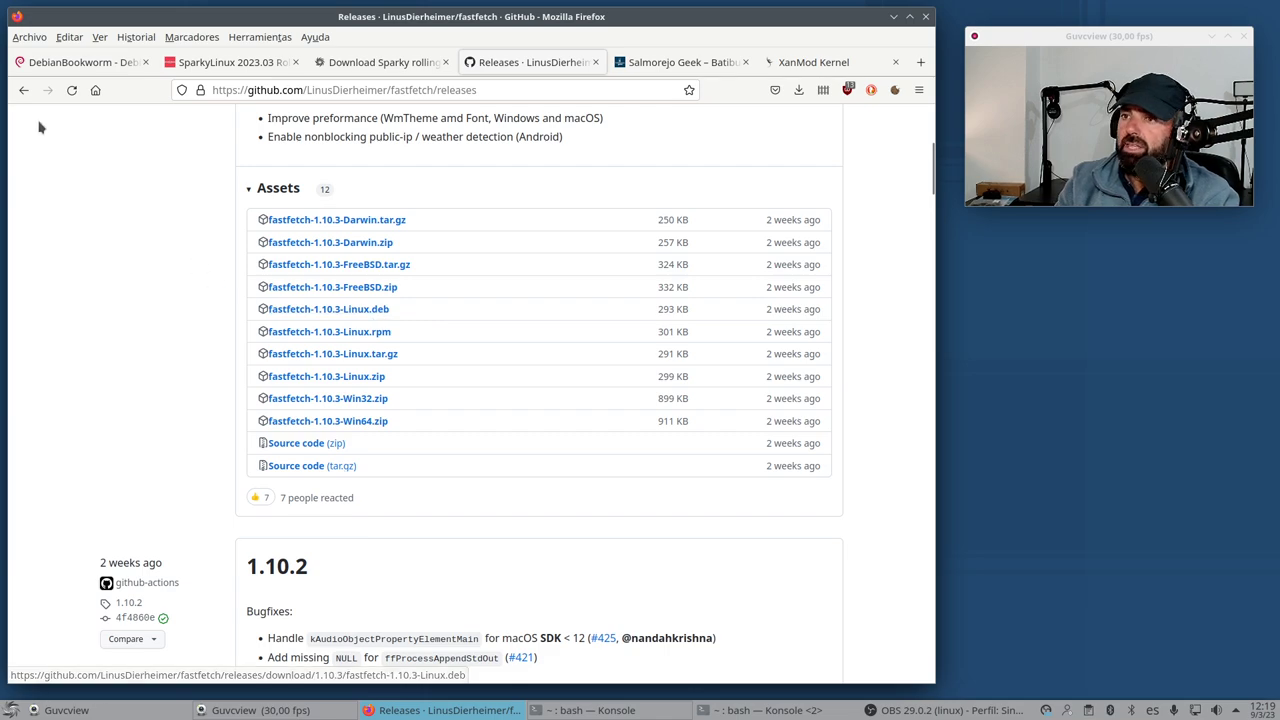
left_click(24, 90)
mouse_move(91, 178)
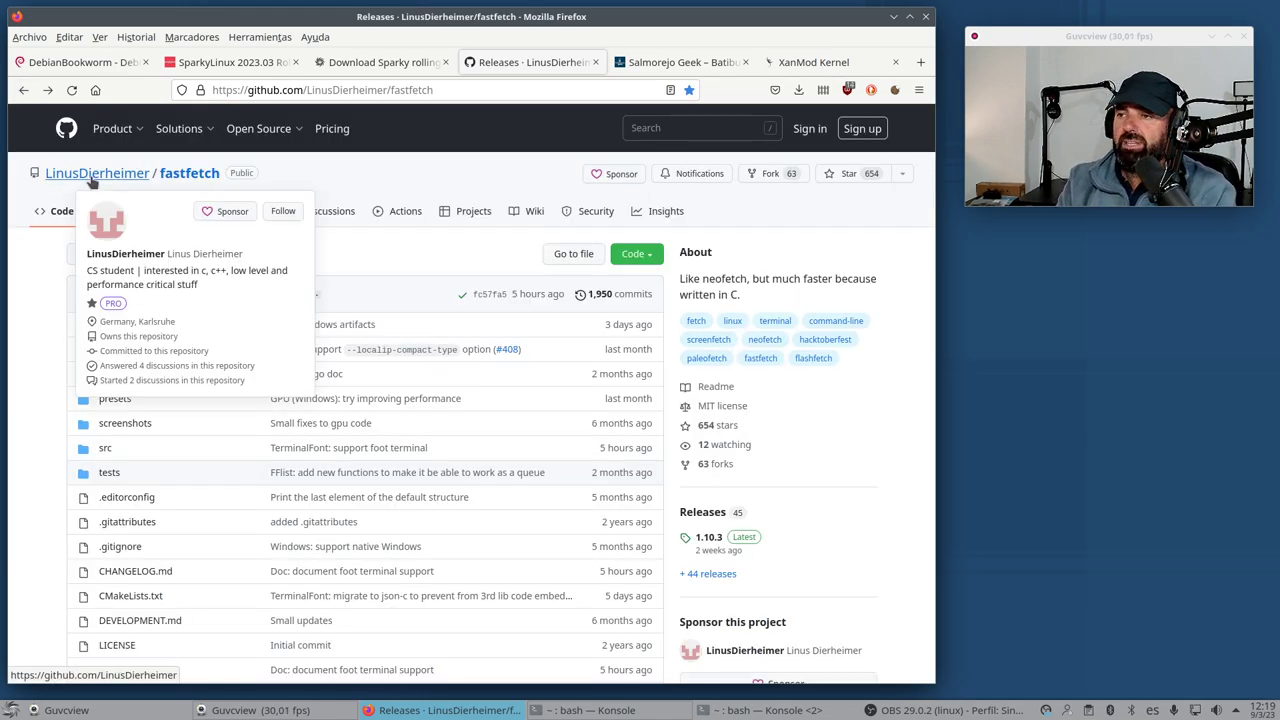
Minimize the browser and the neofetch terminal to clear the desktop
left_click(893, 16)
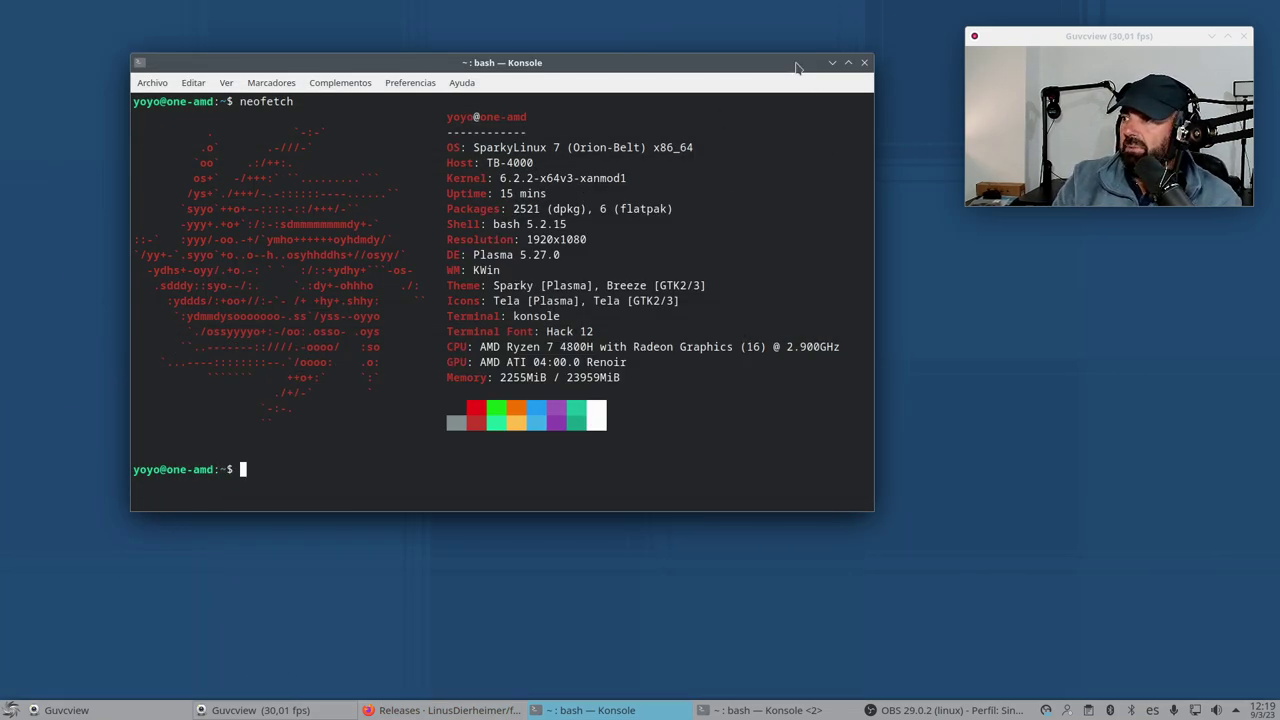
left_click_drag(797, 64, 790, 129)
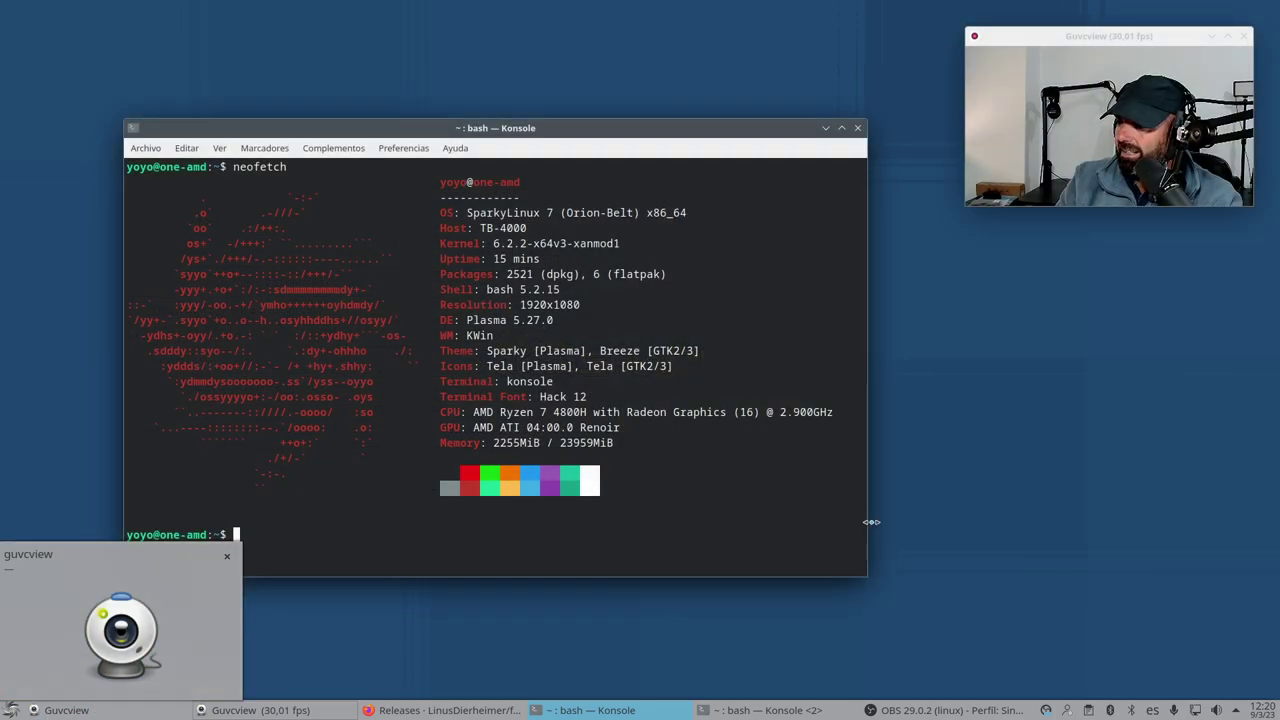
left_click(825, 128)
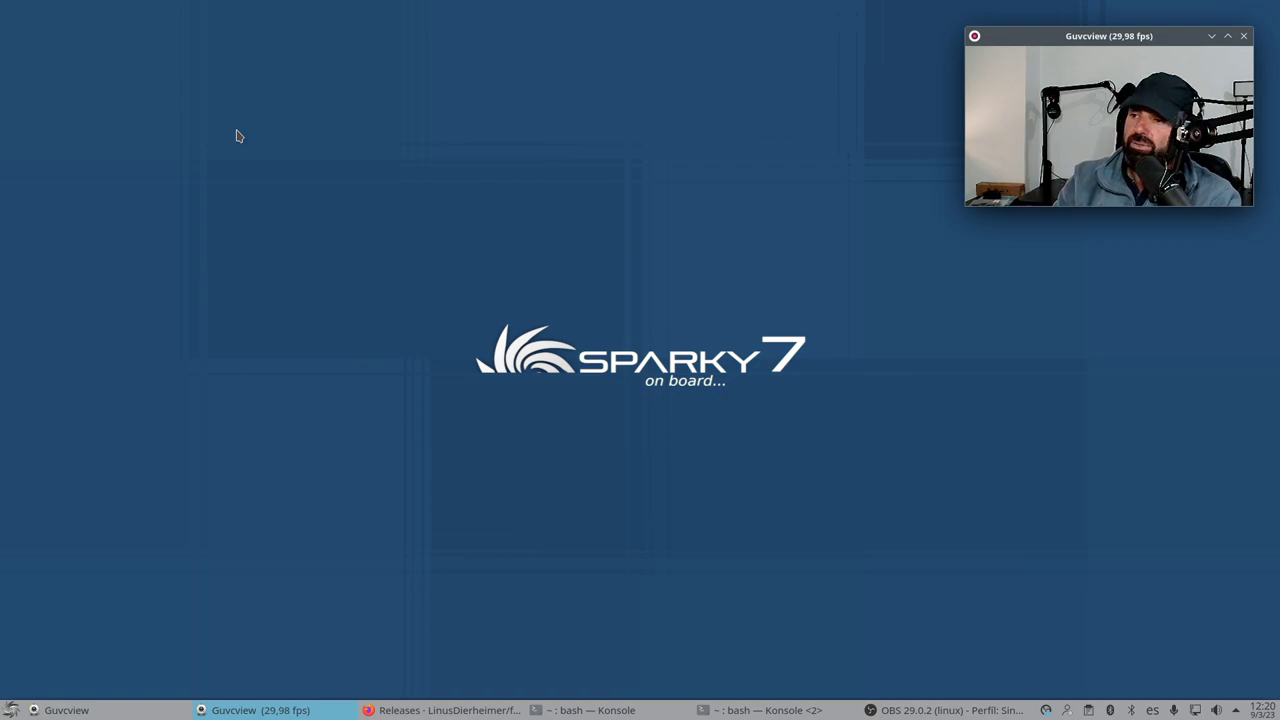
Open the desktop and wallpaper settings and check the available layout (Distribución) options without changing the selection
right_click(382, 86)
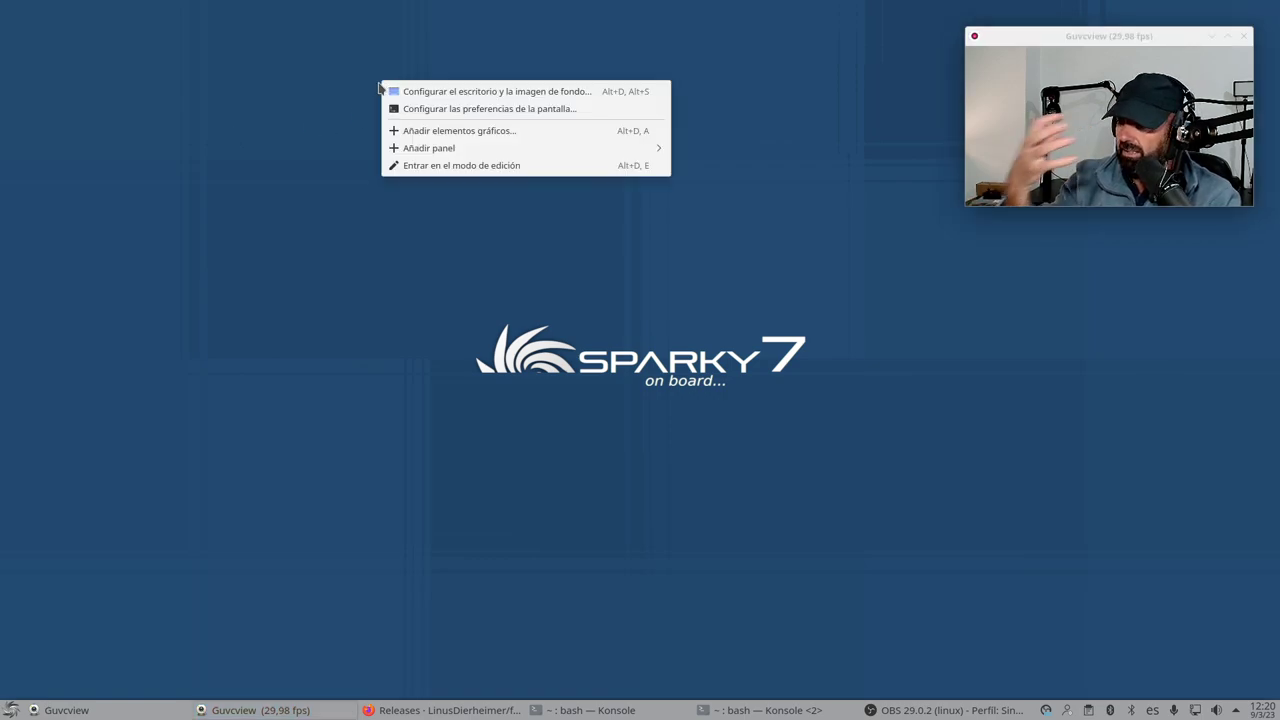
left_click(395, 91)
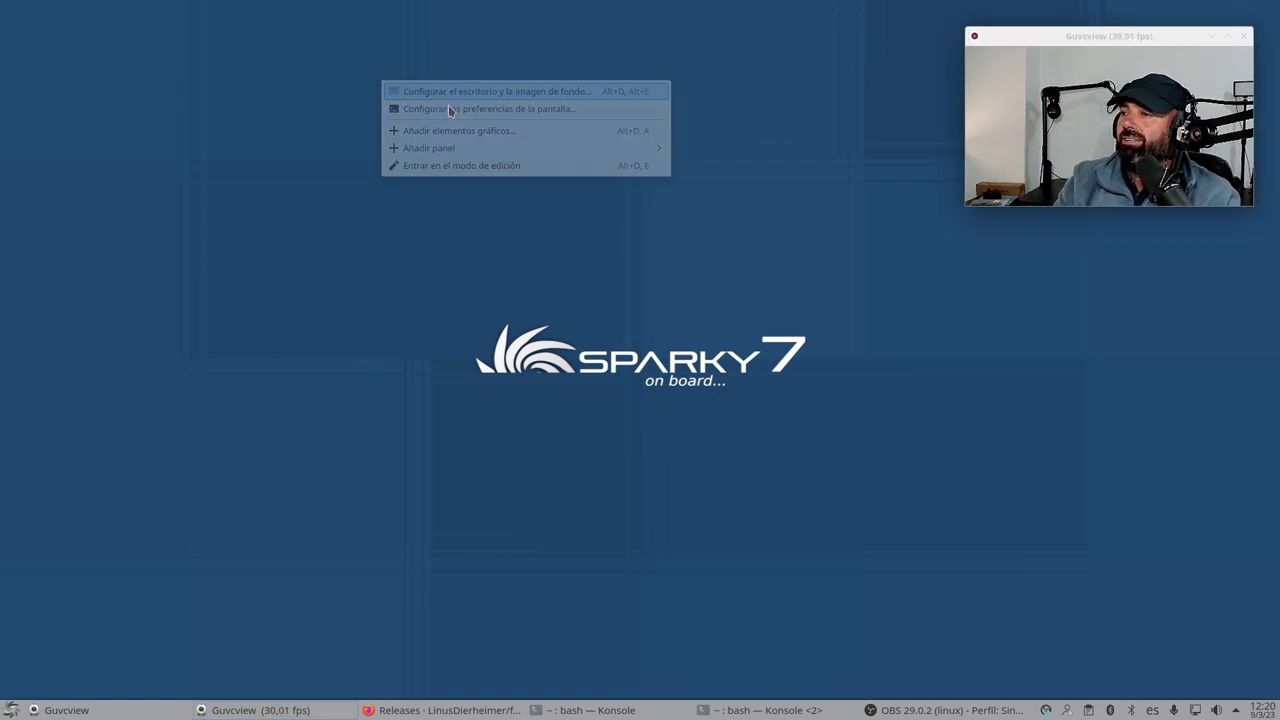
left_click(650, 104)
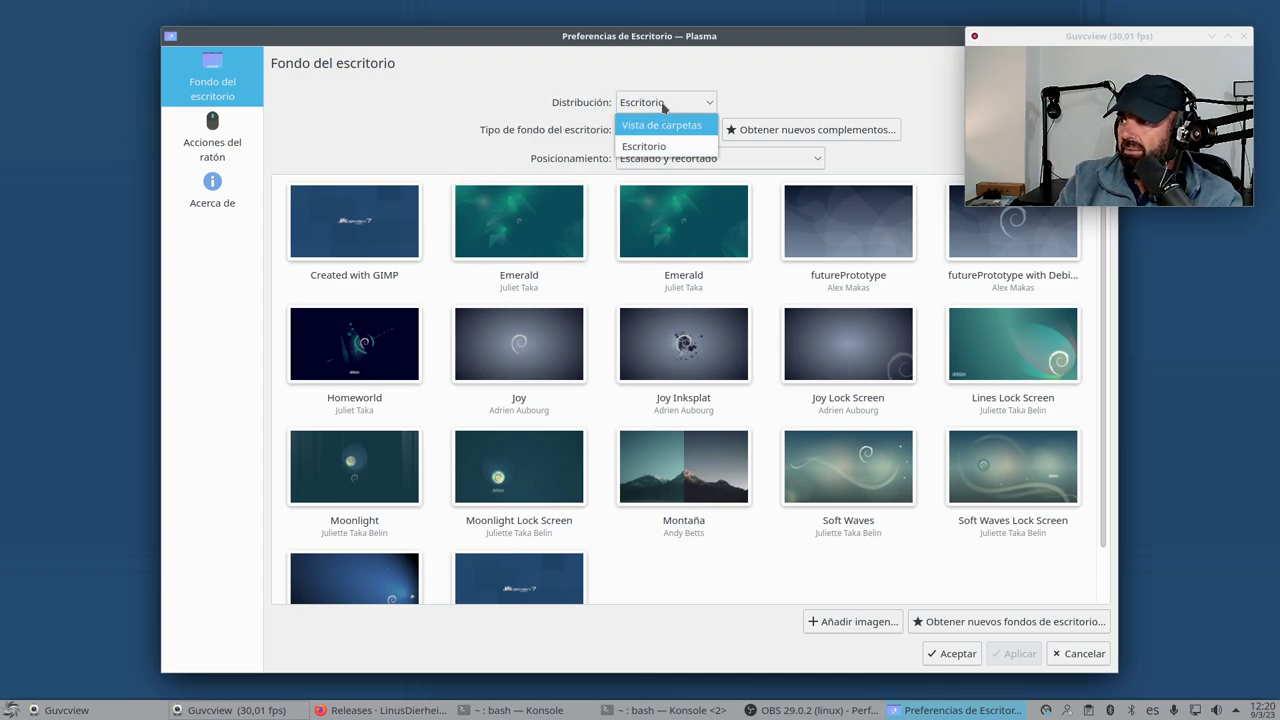
left_click(505, 103)
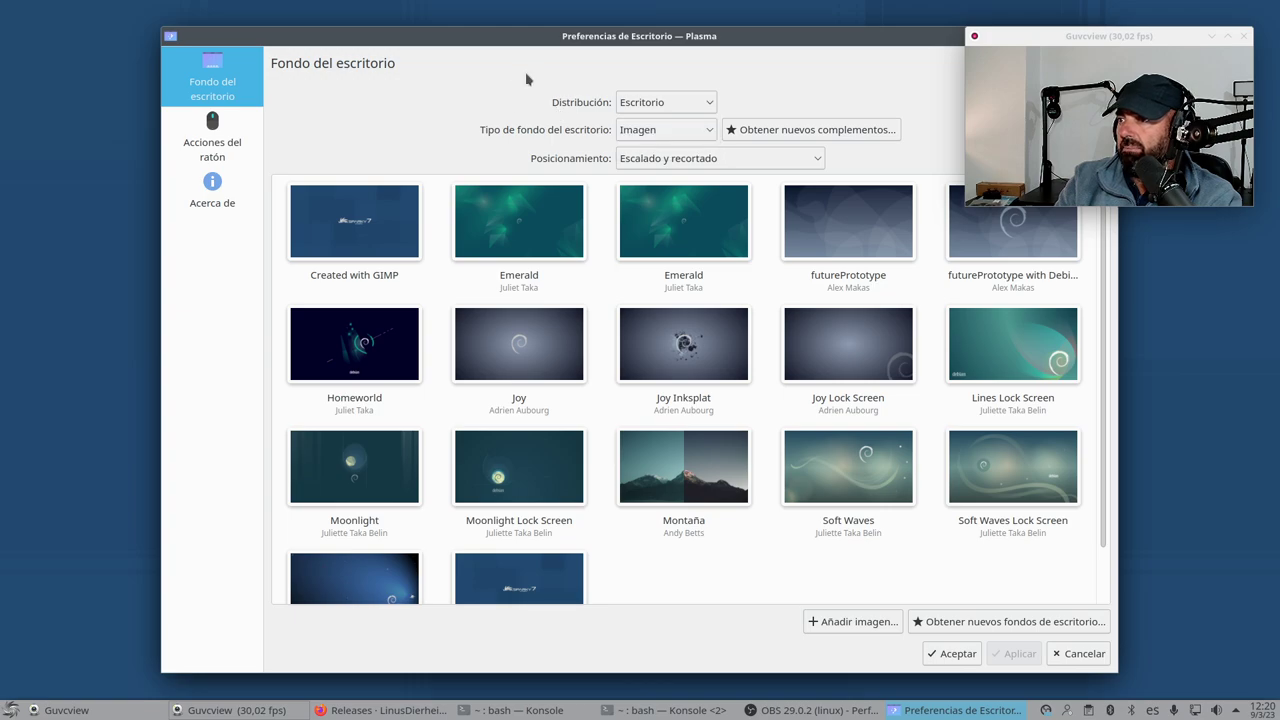
Look through the installed wallpapers in the desktop settings and close the dialog without applying anything
left_click_drag(595, 37, 476, 38)
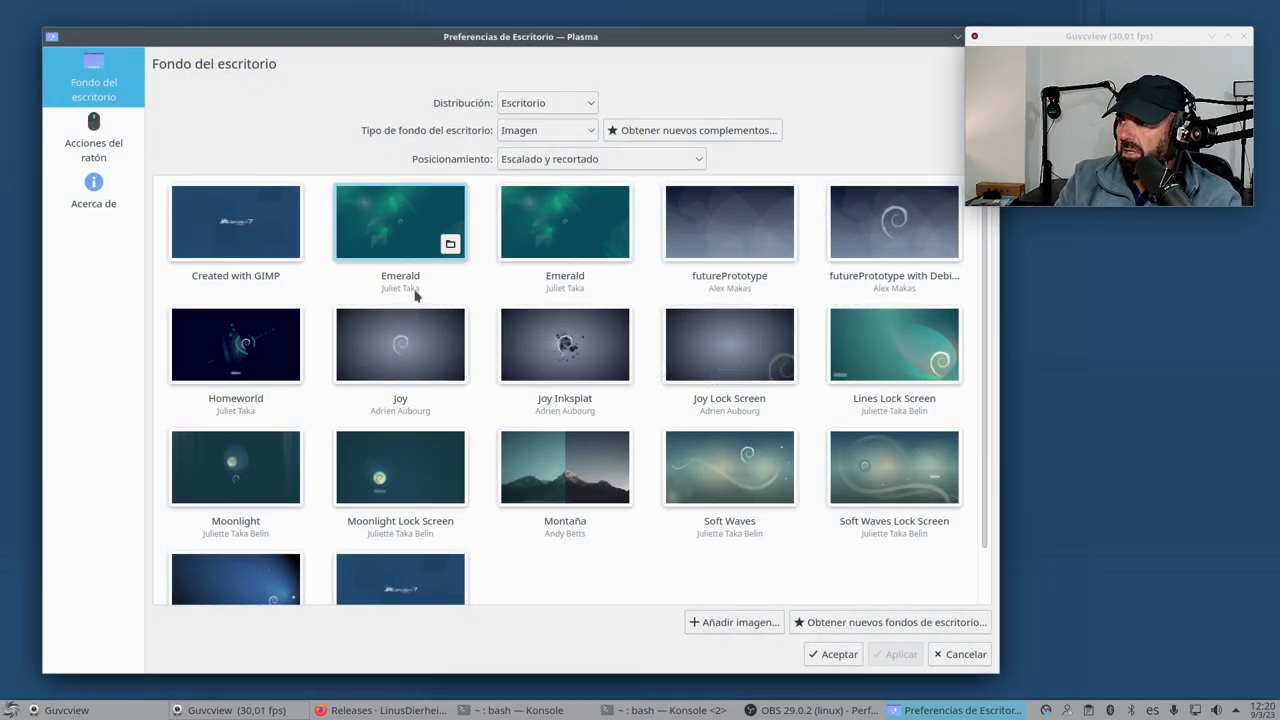
scroll(720, 468, "down", 1)
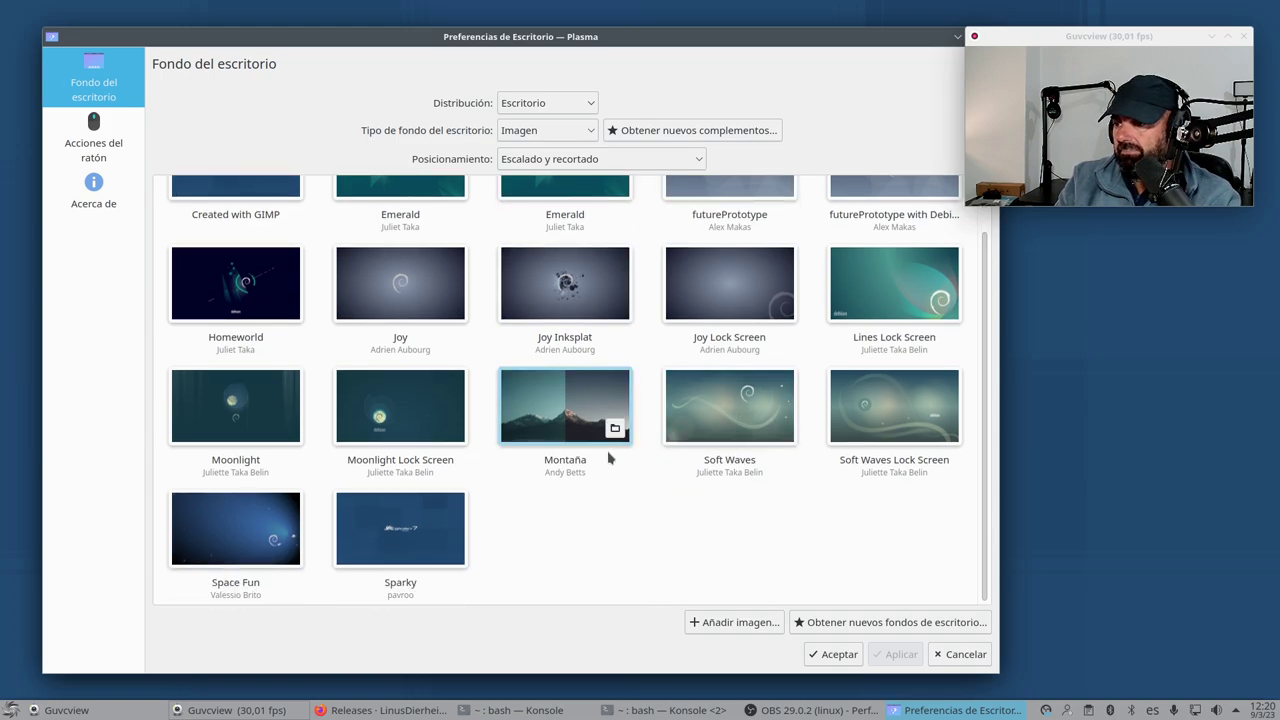
scroll(580, 440, "up", 1)
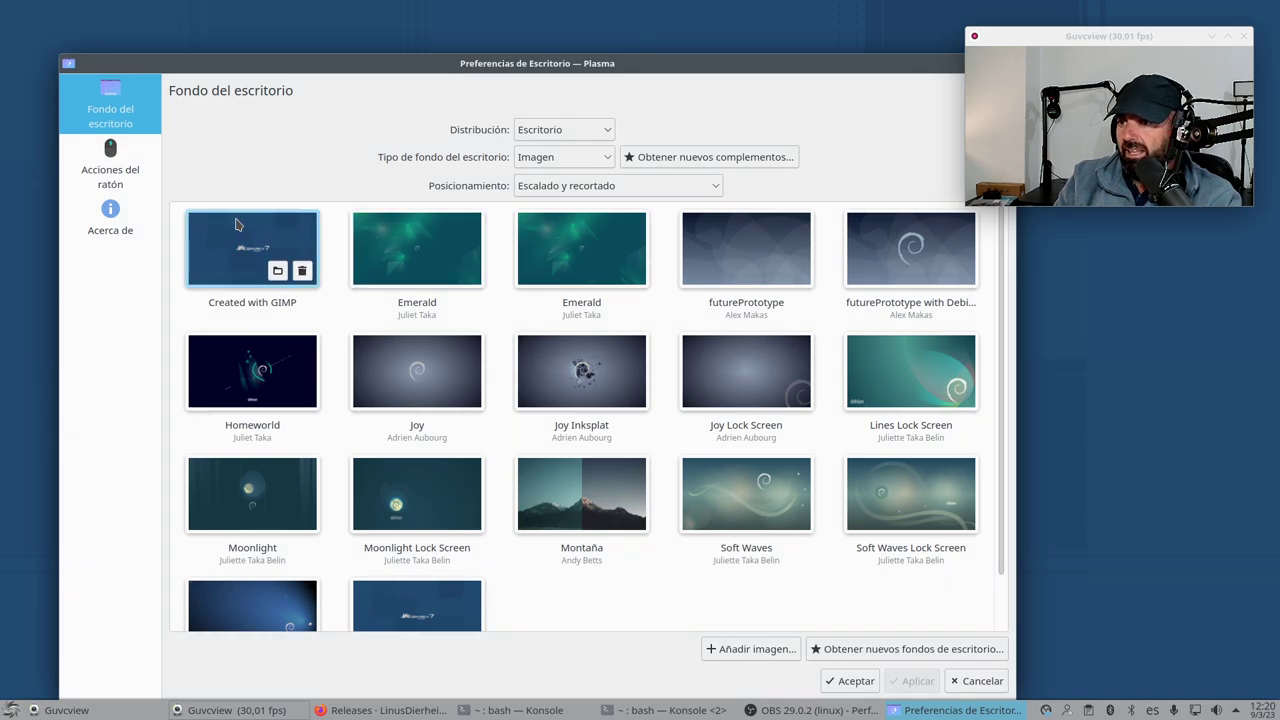
left_click_drag(810, 36, 522, 160)
left_click(711, 160)
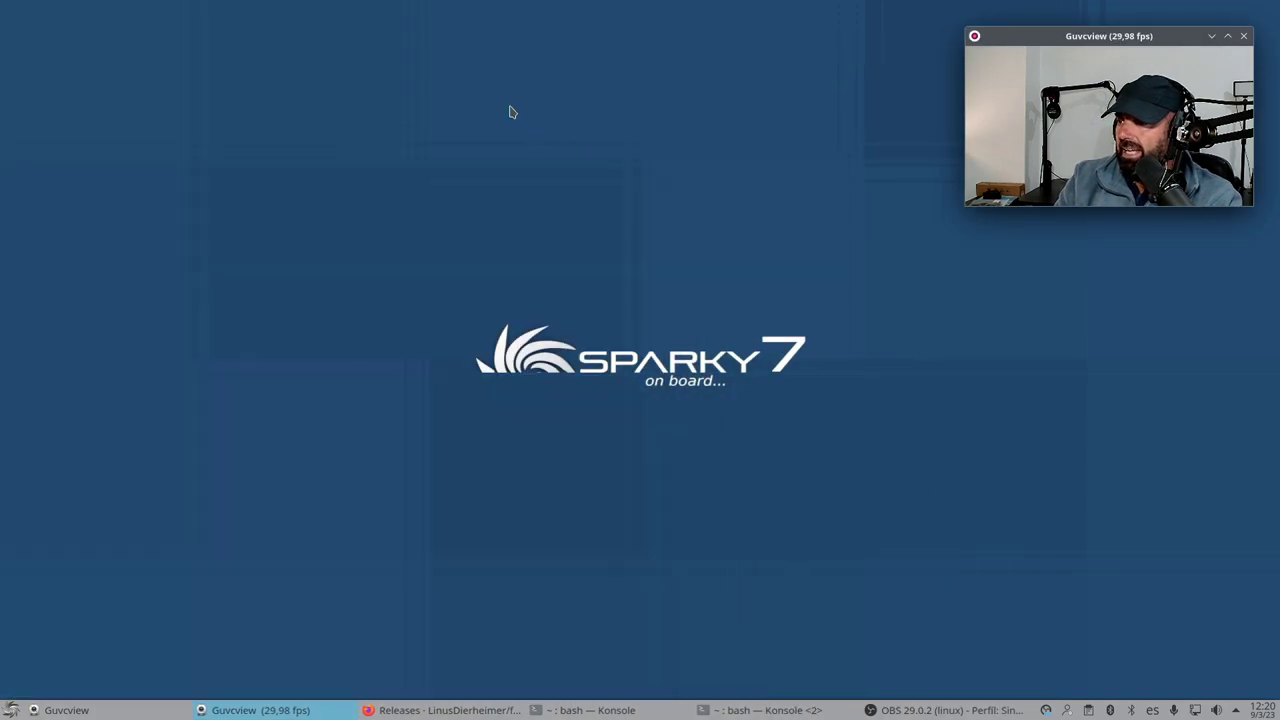
left_click(12, 710)
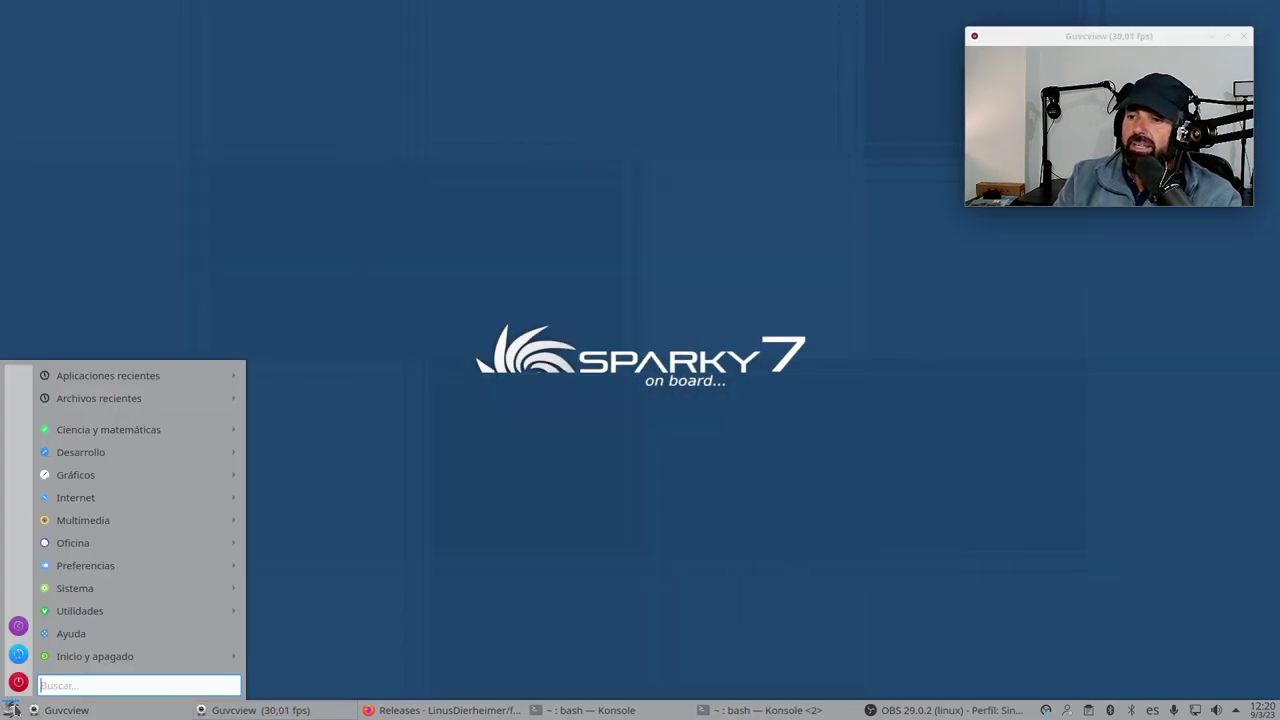
mouse_move(100, 438)
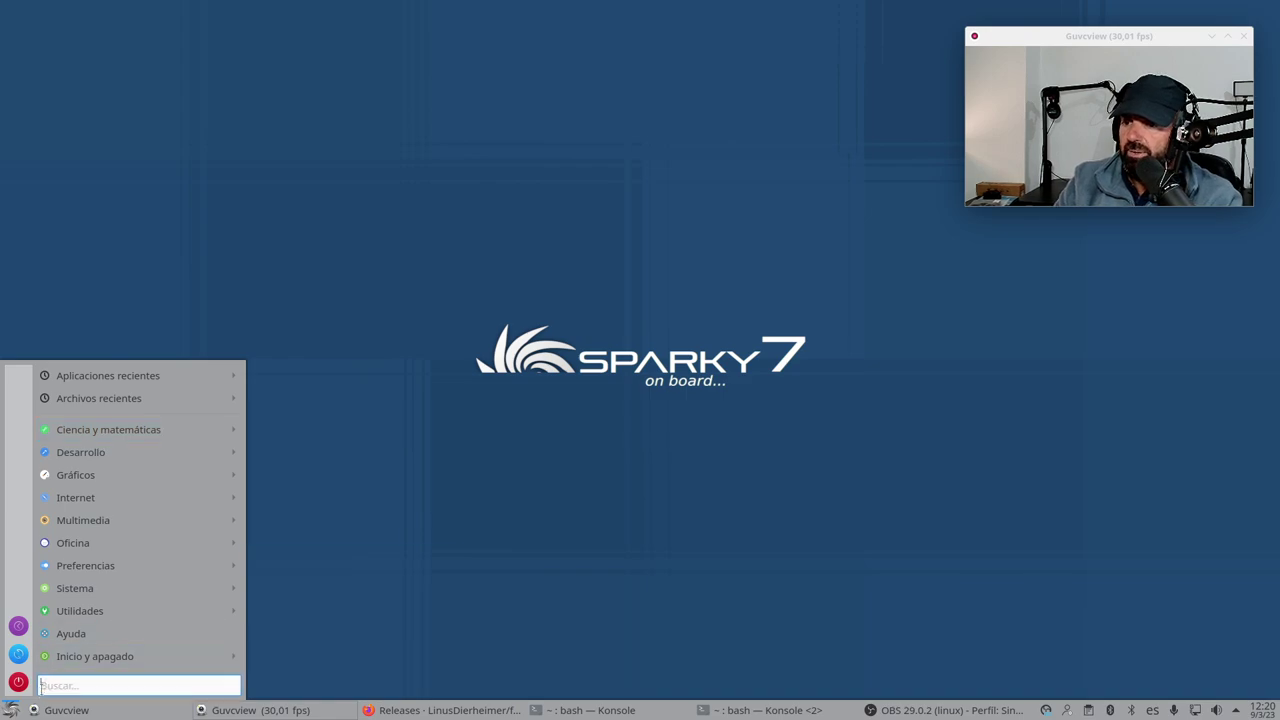
left_click(287, 243)
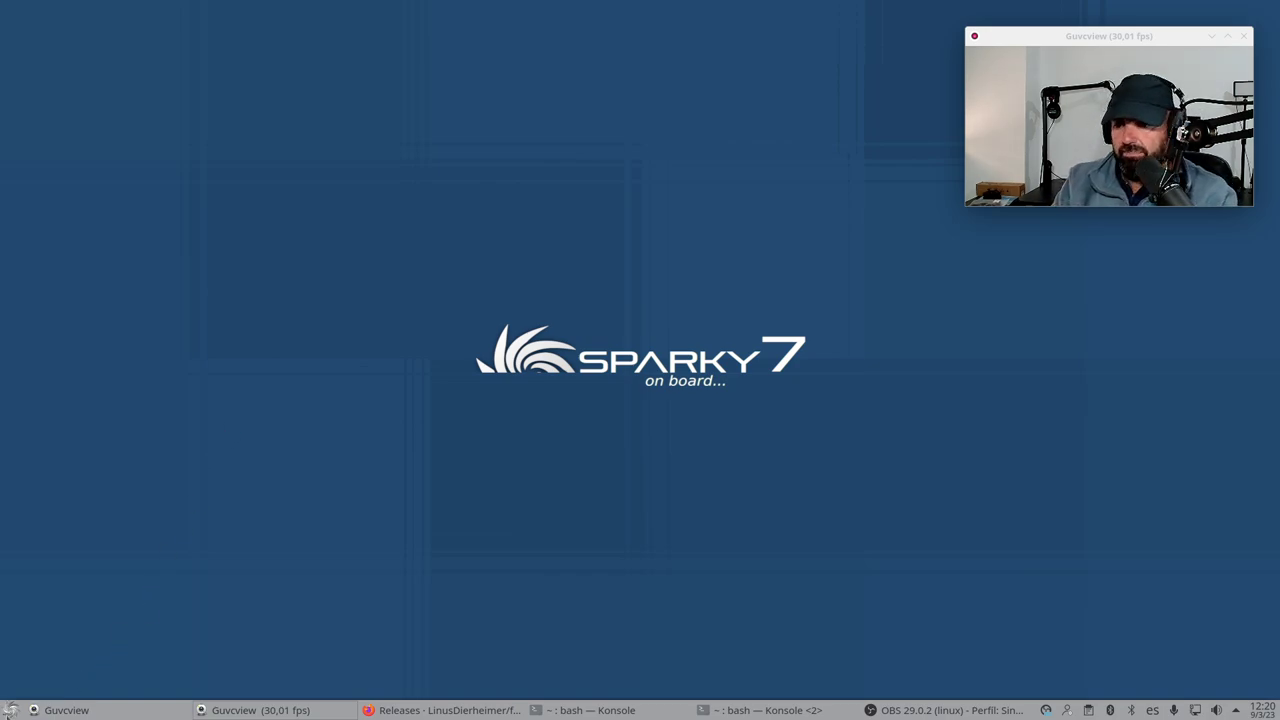
Open the system settings (Preferencias del sistema), restore the window from full screen, and resize it to fit beside the webcam view
left_click(10, 710)
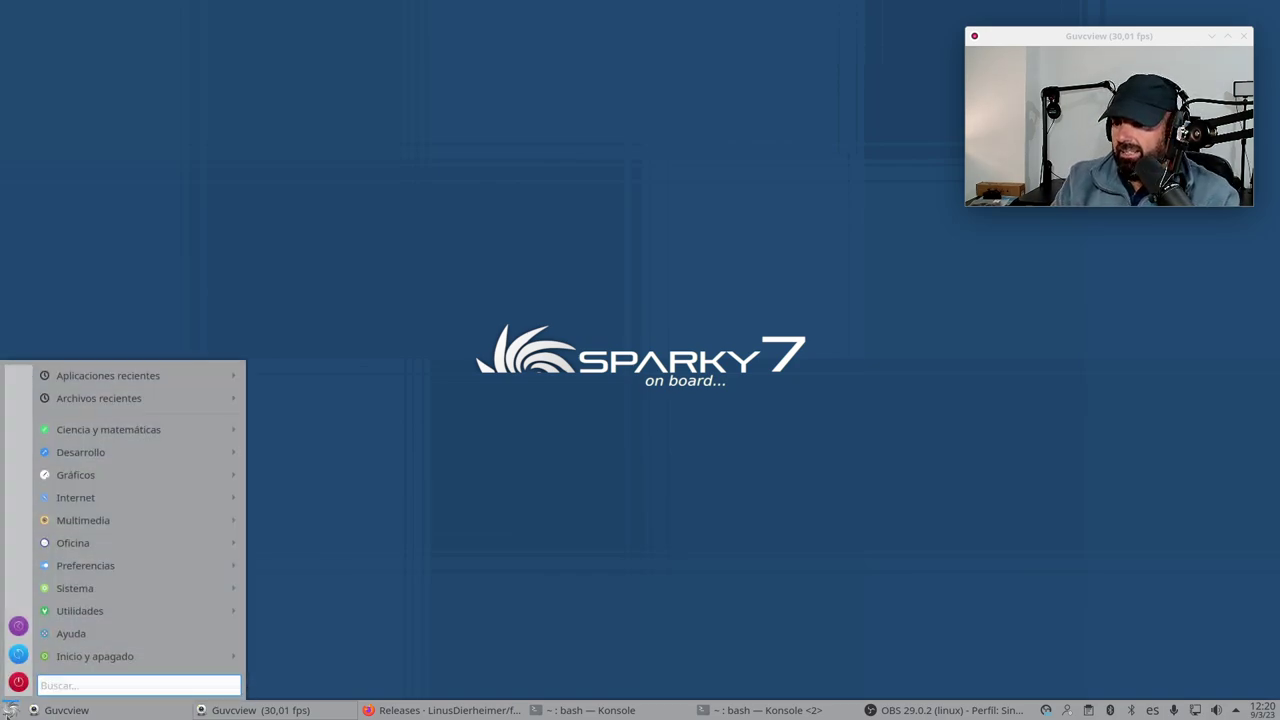
mouse_move(107, 570)
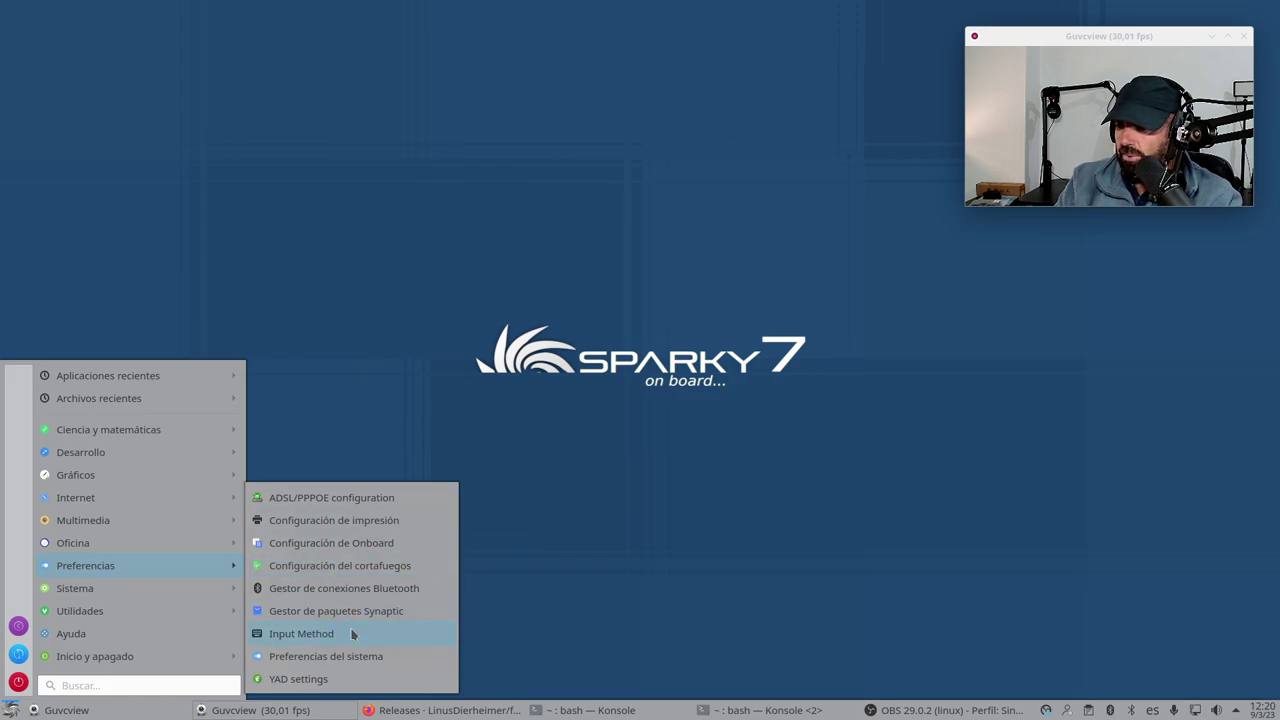
left_click(333, 664)
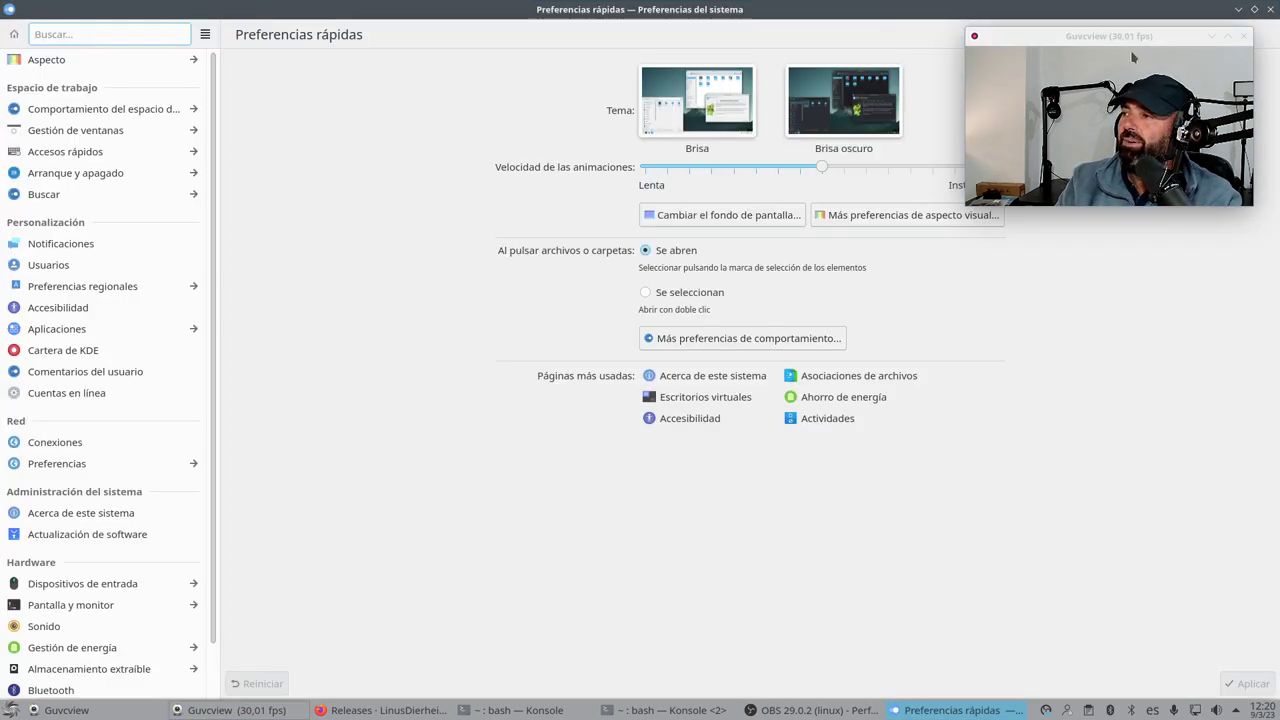
left_click(1254, 9)
left_click_drag(1003, 581, 995, 674)
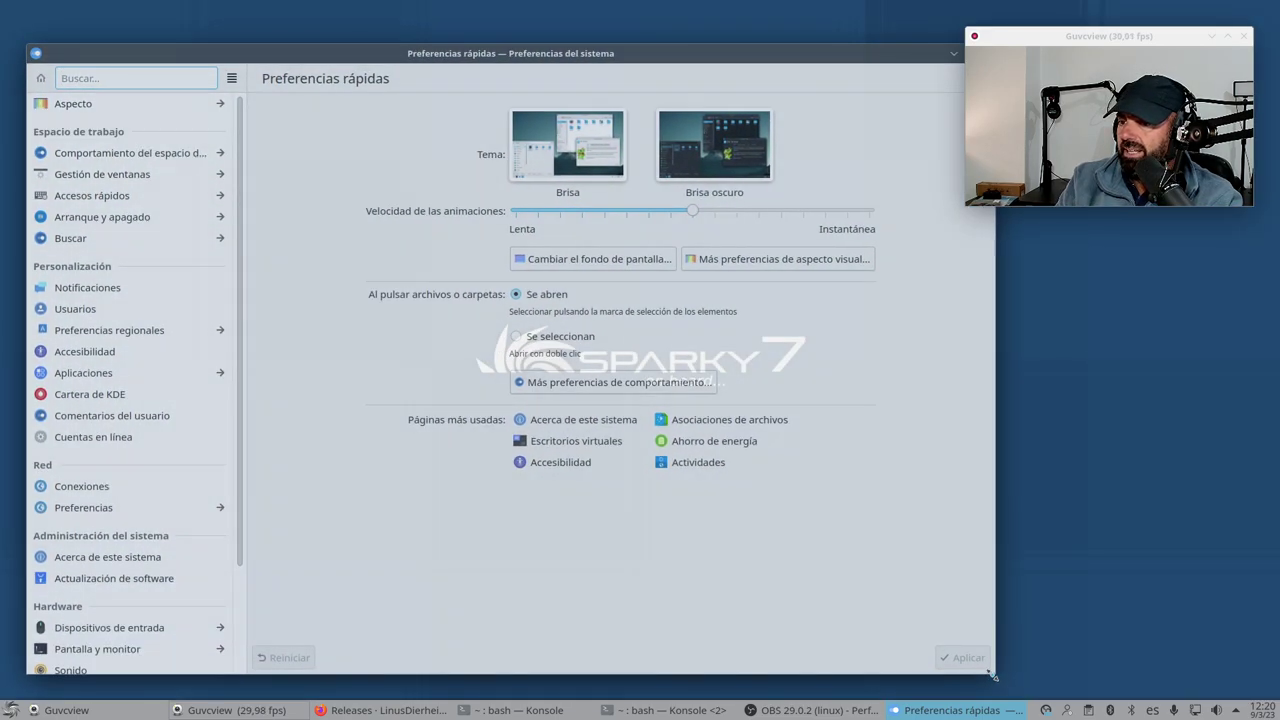
View the software and hardware details under Acerca de este sistema and look over the list of settings categories
left_click(155, 558)
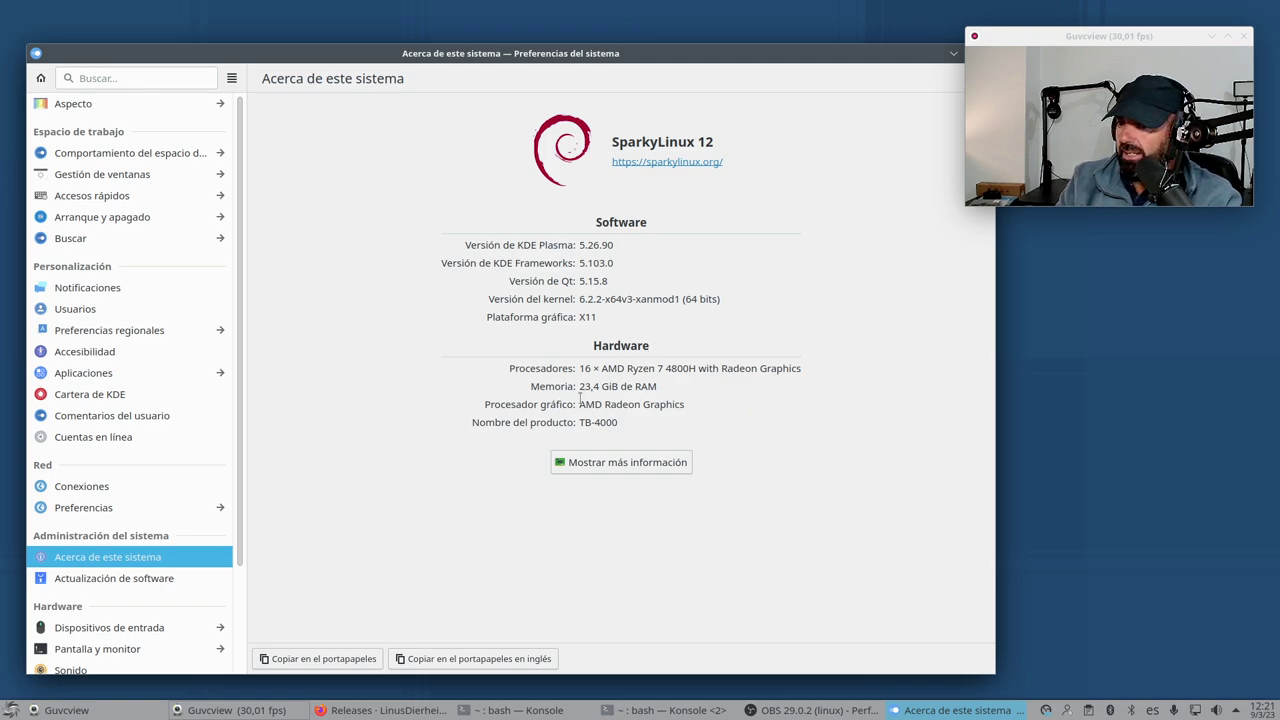
scroll(83, 556, "down", 3)
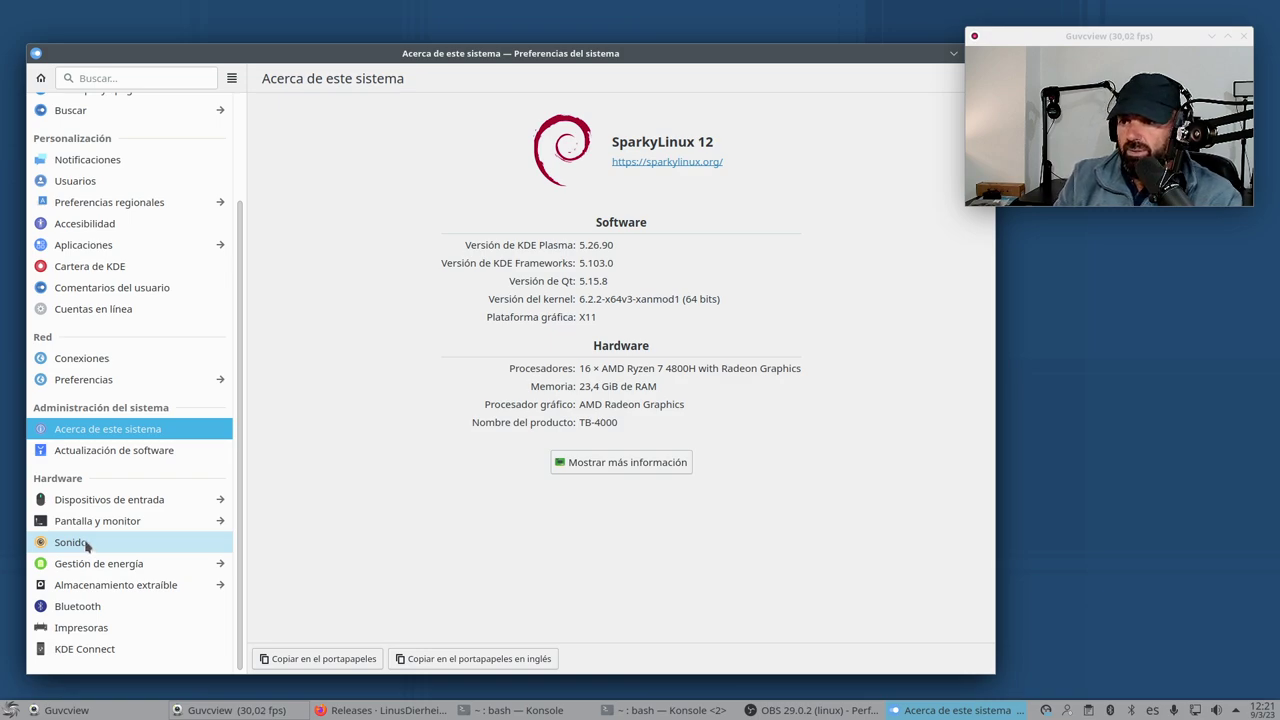
scroll(136, 451, "up", 3)
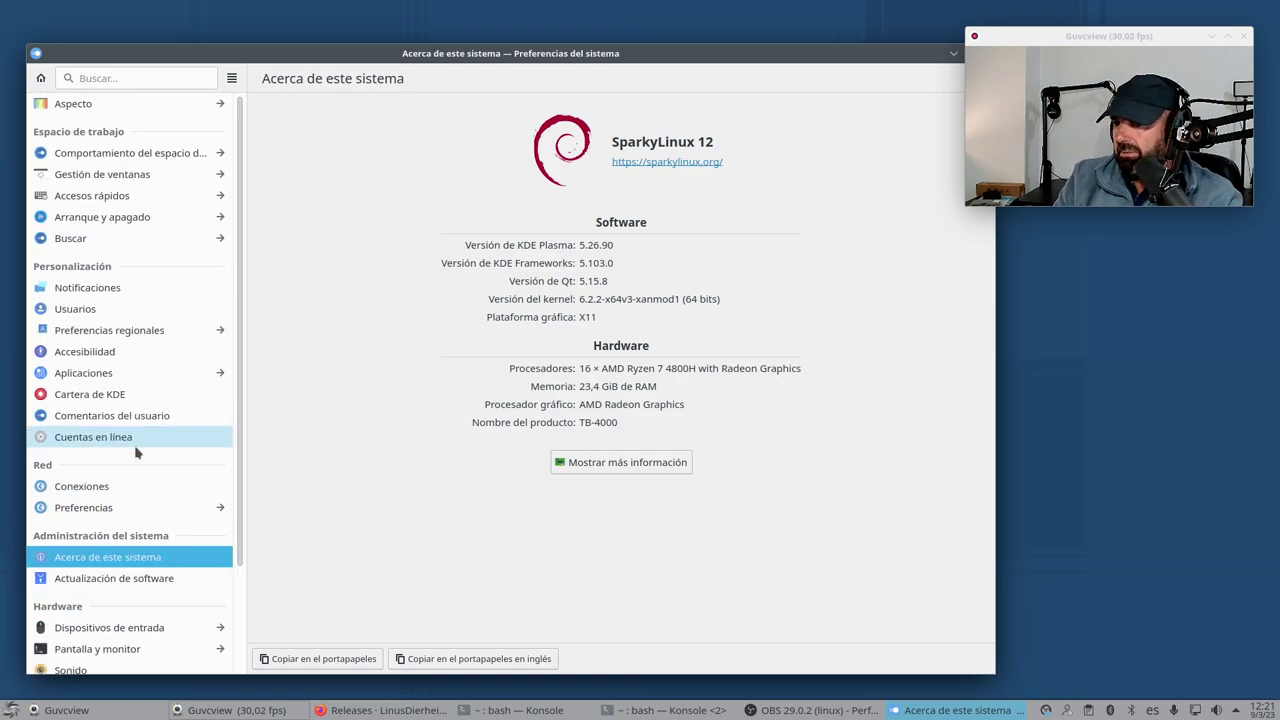
View the global themes, application styles and Plasma styles in the Aspecto settings
left_click(70, 106)
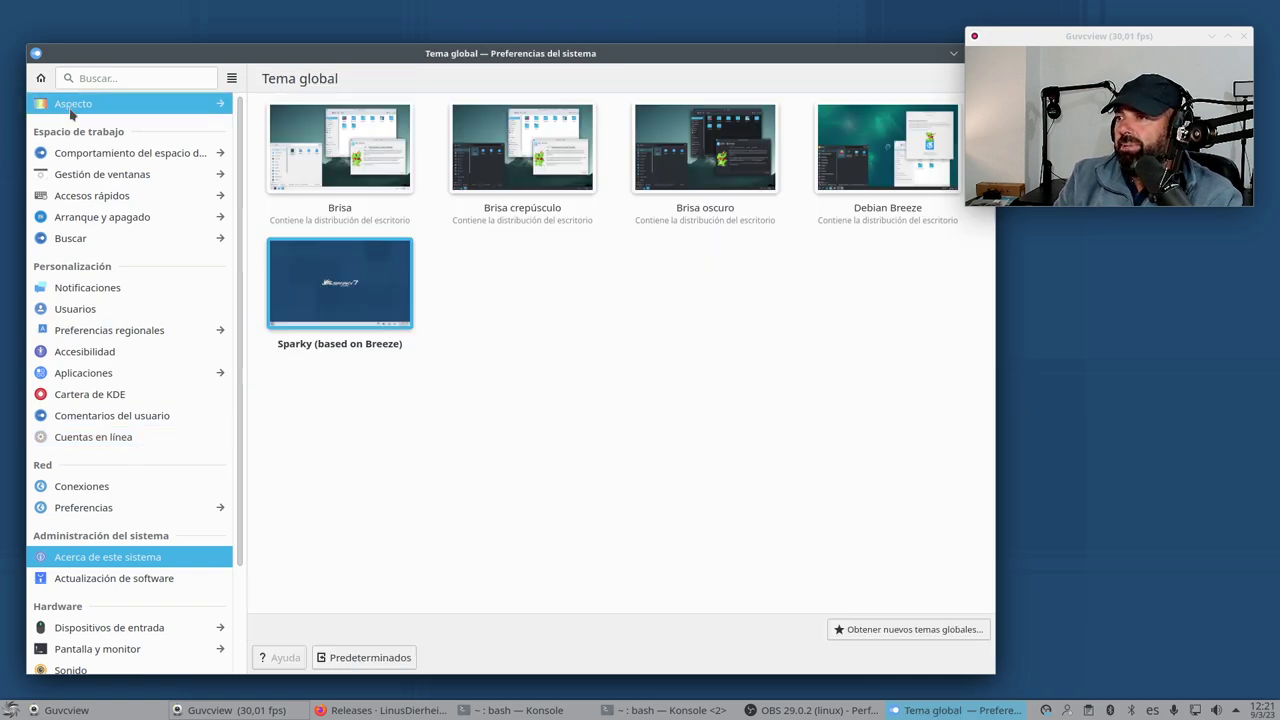
left_click_drag(634, 57, 629, 115)
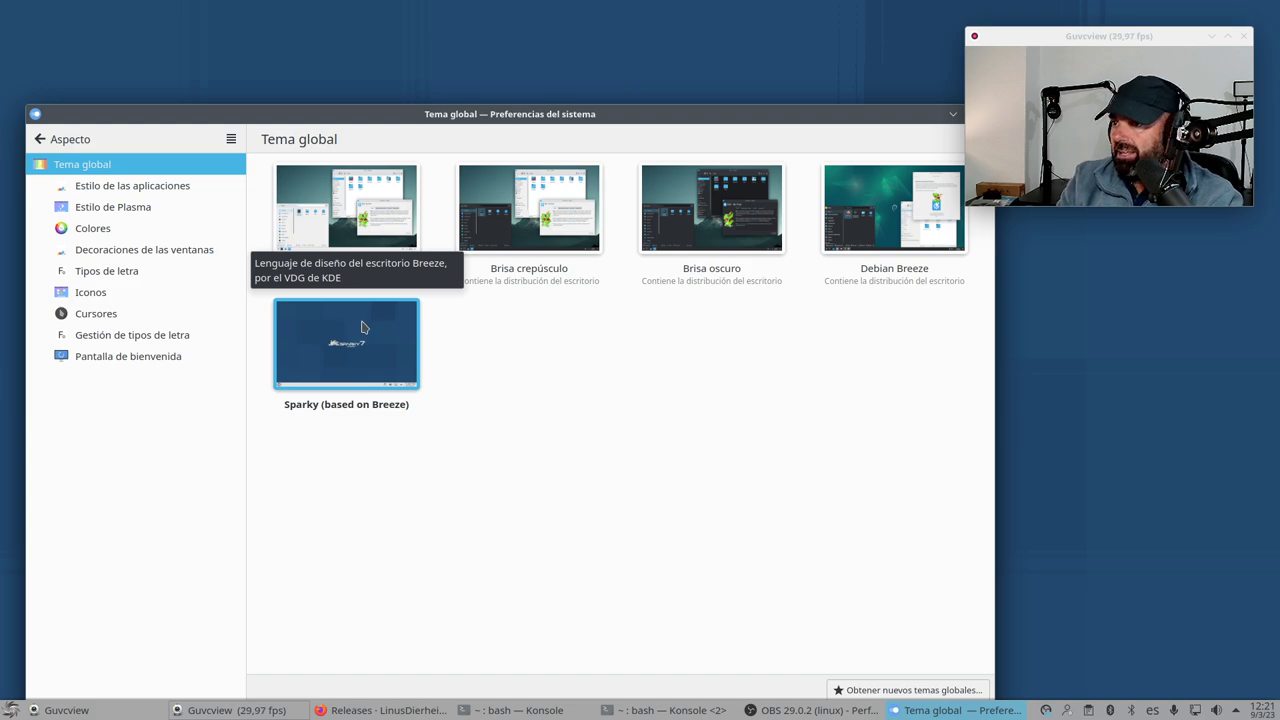
left_click(160, 189)
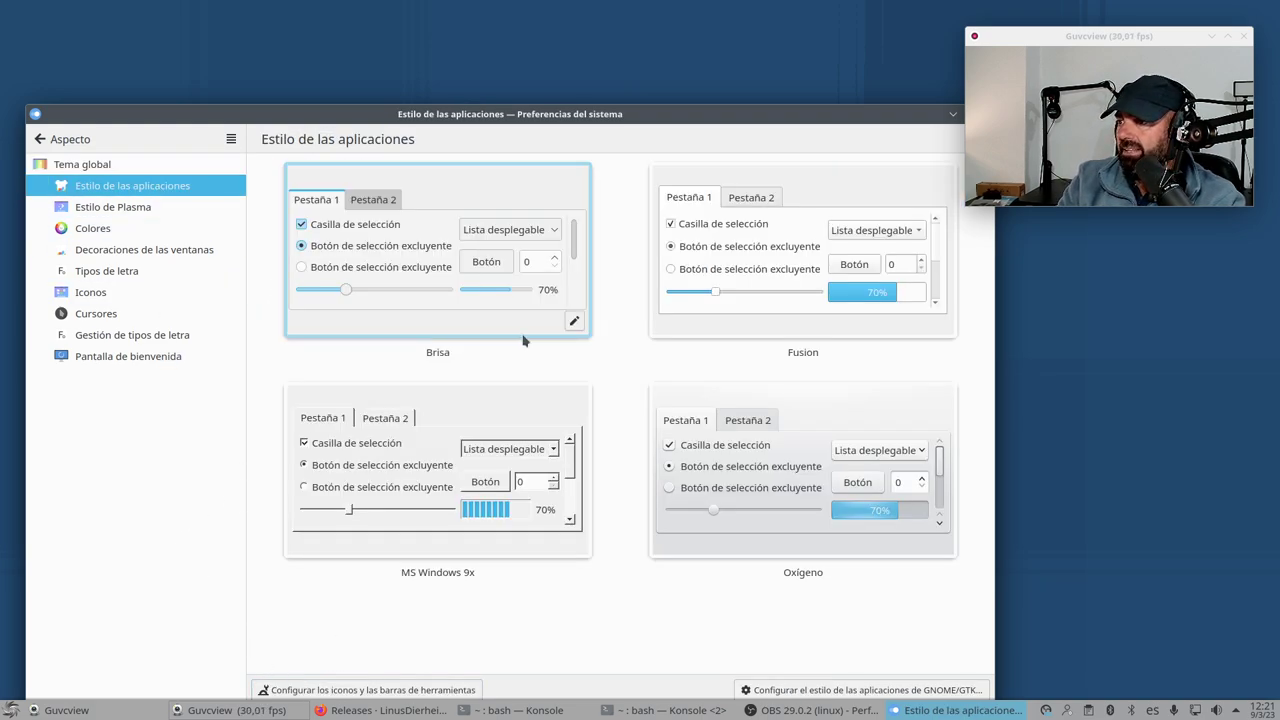
left_click(123, 208)
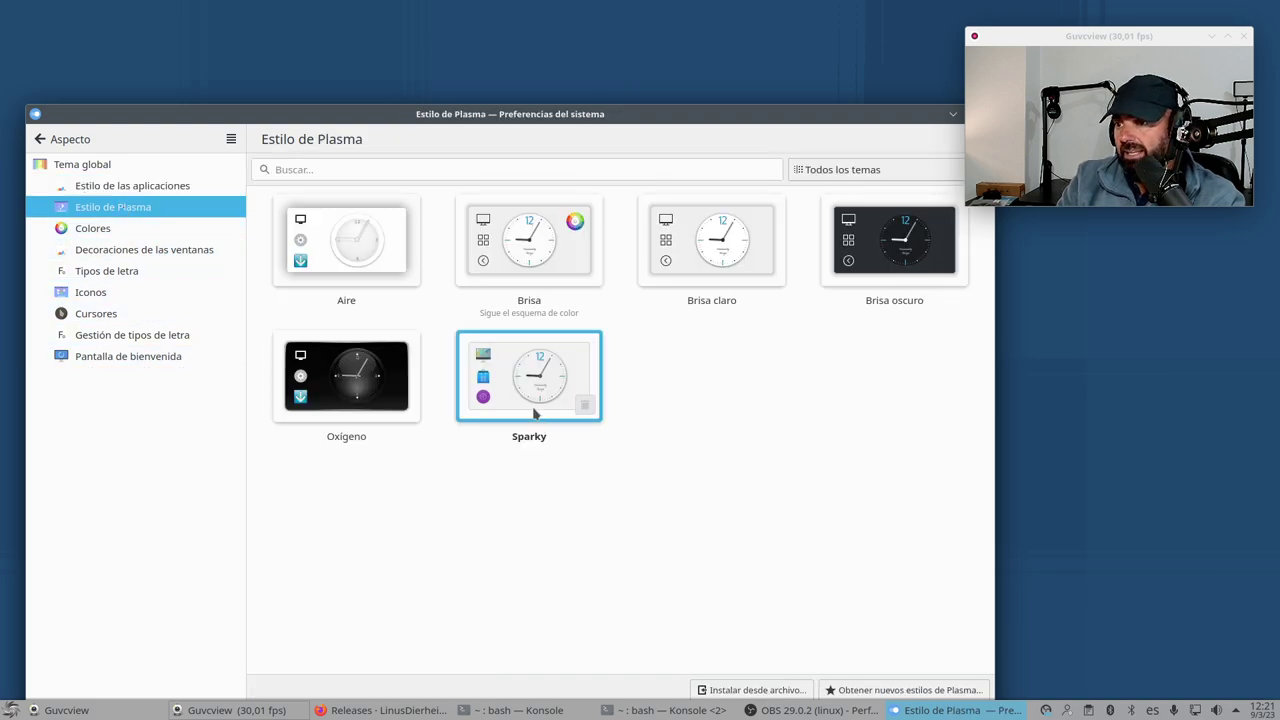
View the Colores, Decoraciones de las ventanas, Tipos de letra and Iconos pages in the Aspecto settings
left_click(112, 230)
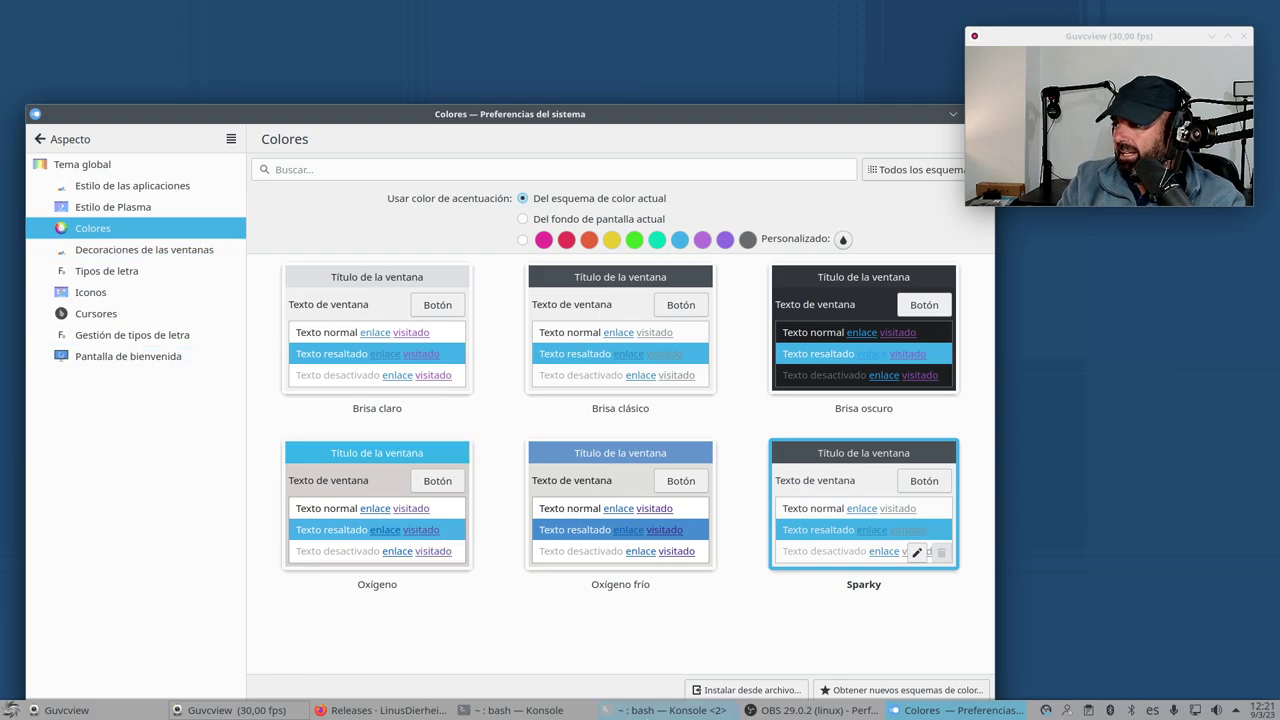
left_click(168, 252)
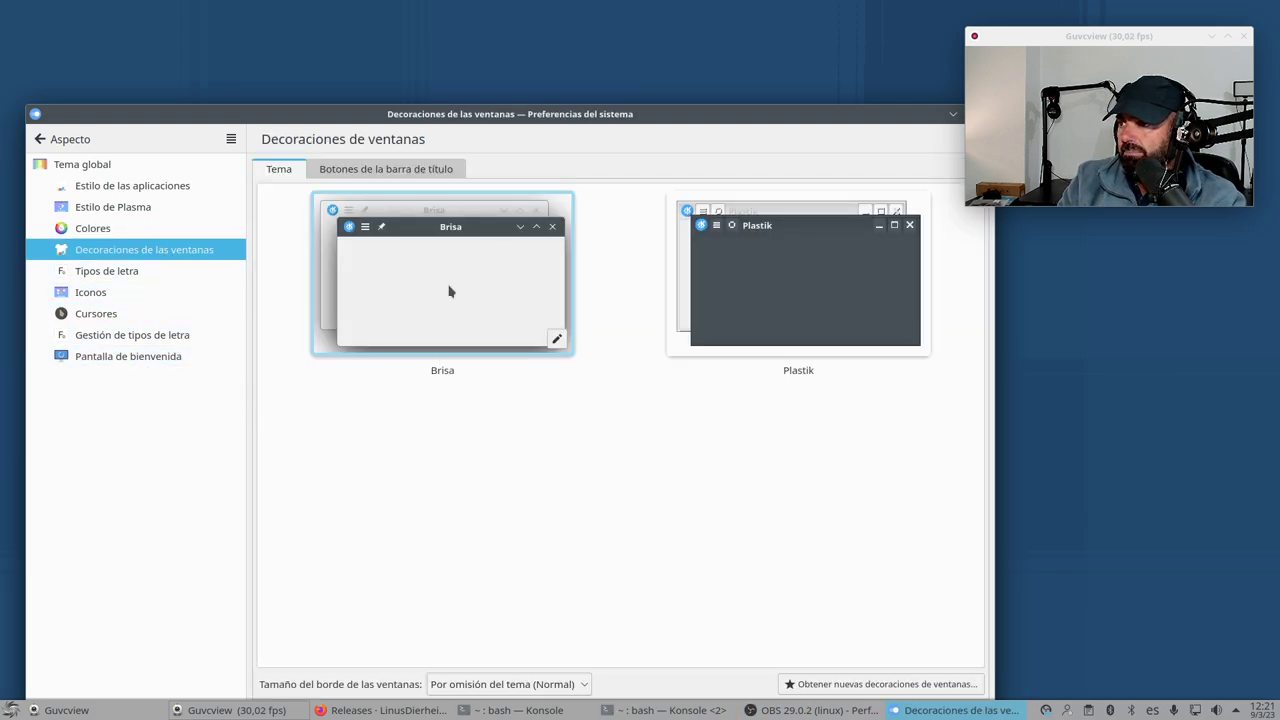
left_click(130, 277)
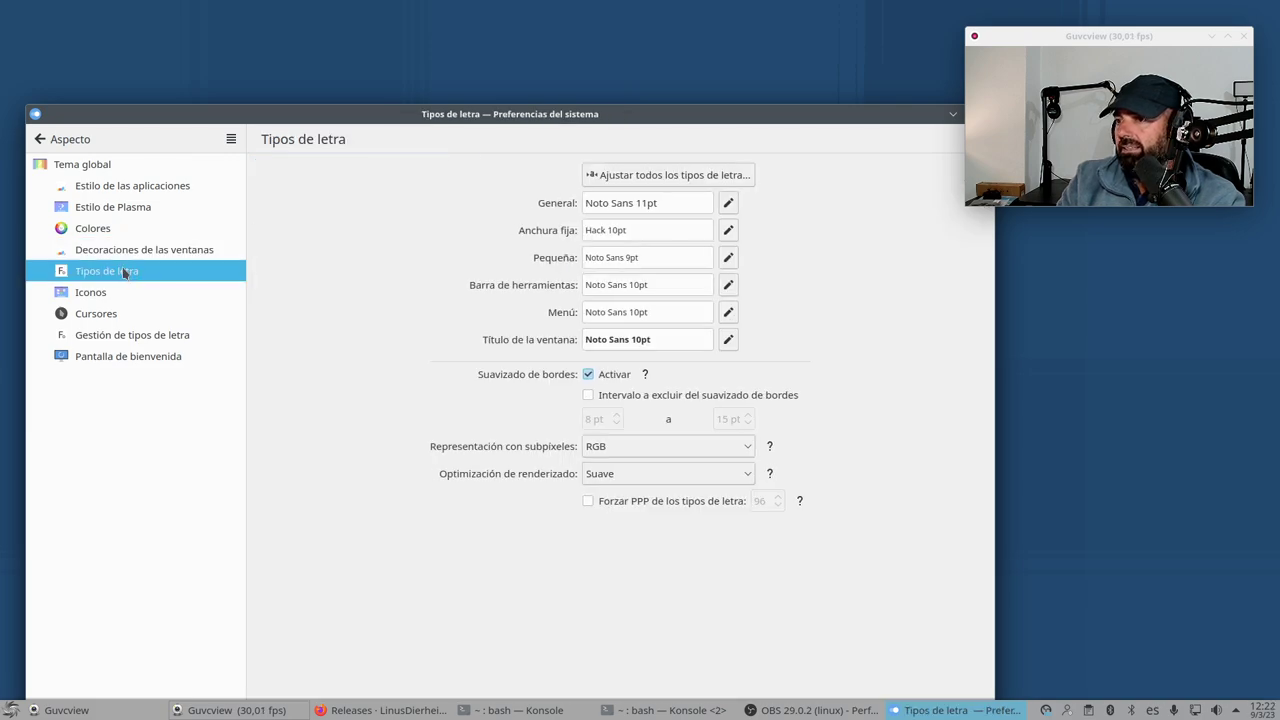
left_click(102, 290)
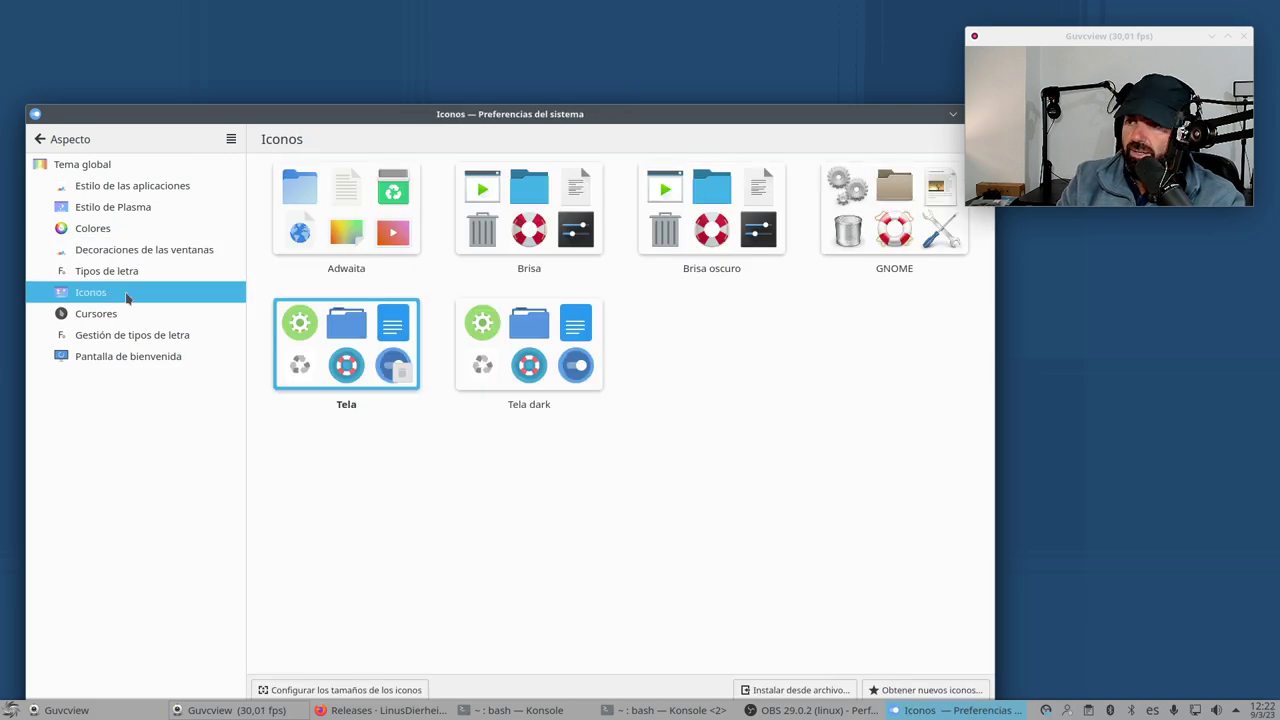
Select the Tela dark icon theme, switch back to Tela without applying, and move the settings window up to show its lower edge
left_click(530, 360)
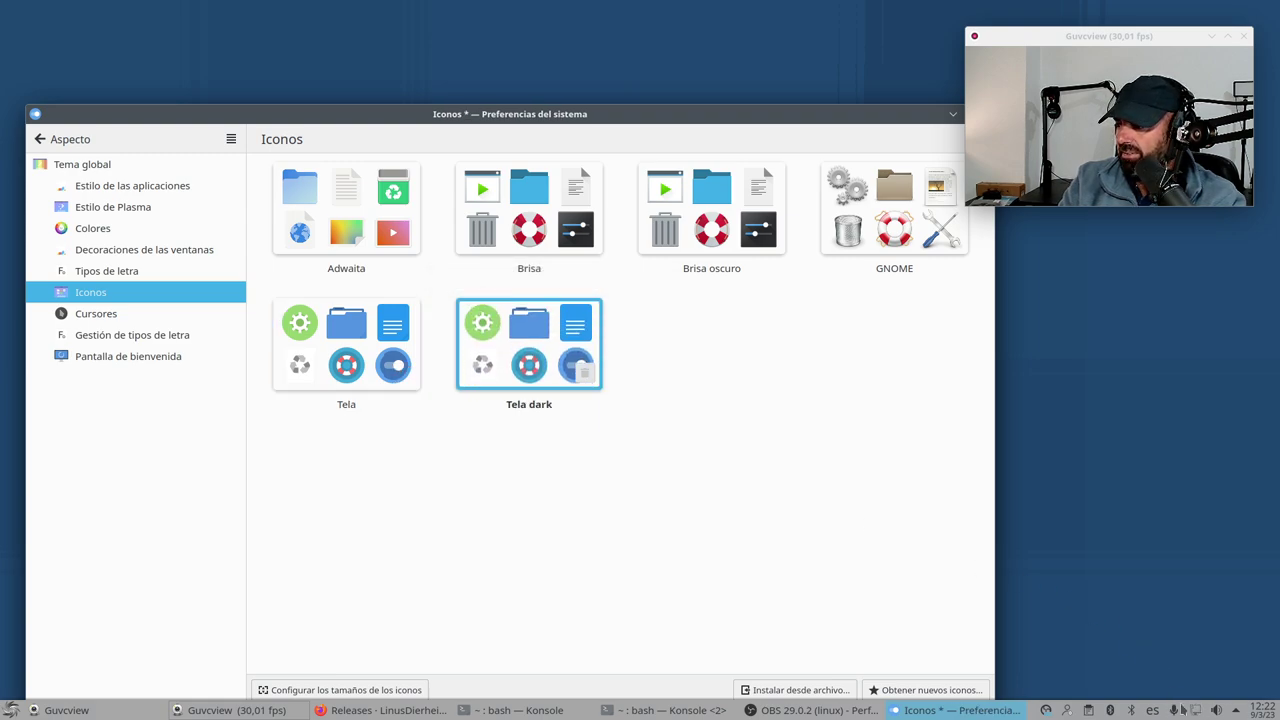
left_click(374, 372)
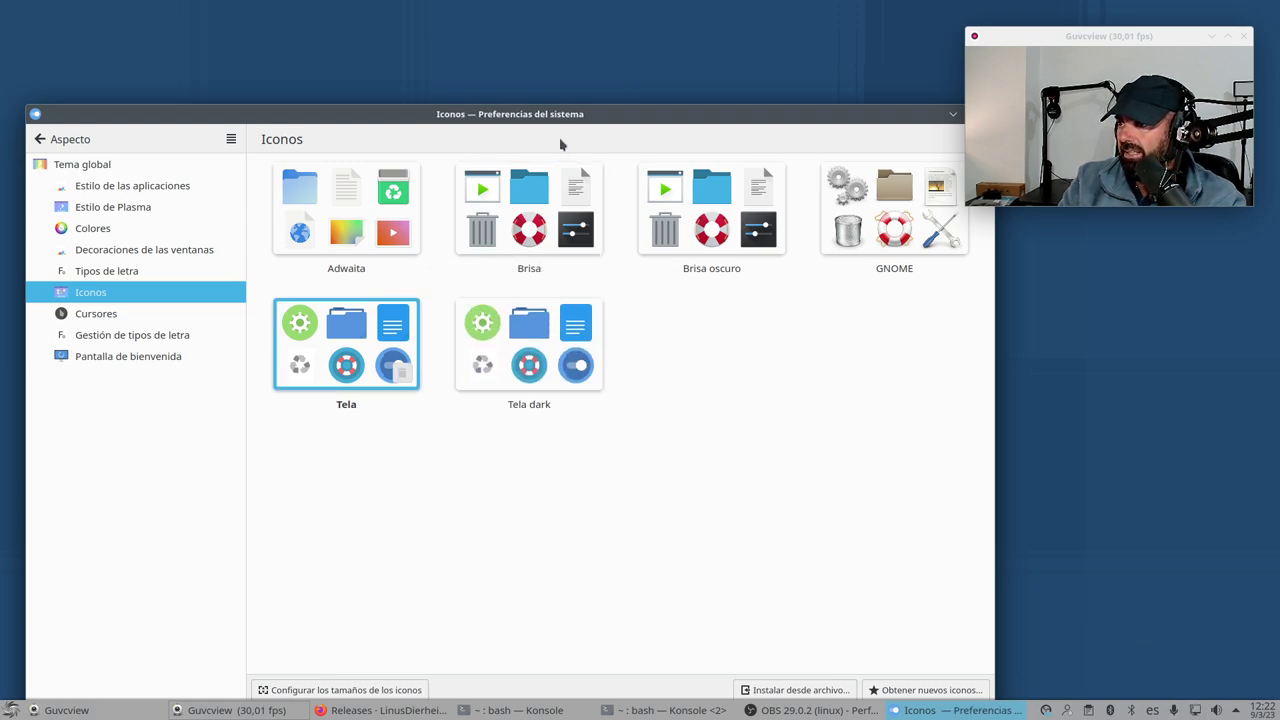
left_click_drag(569, 105, 555, 54)
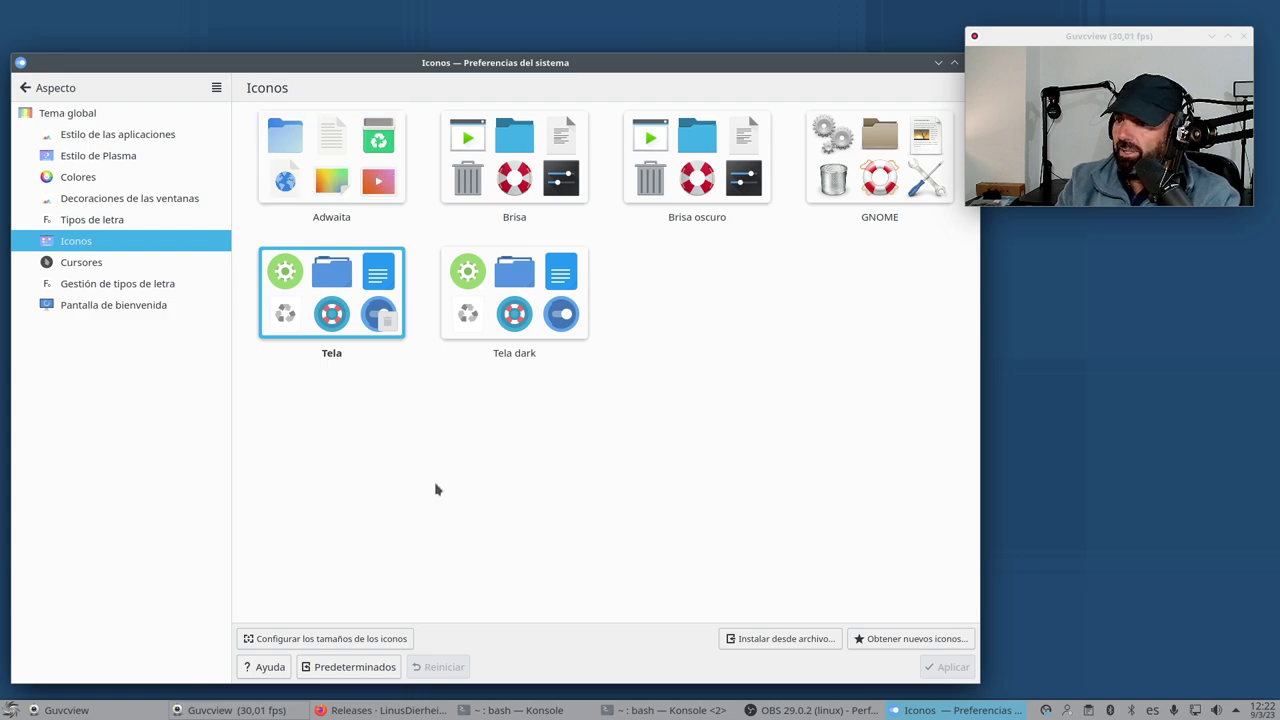
Look over the settings categories, open Pantalla y monitor, and view the available refresh rates without changing the current one
left_click(25, 88)
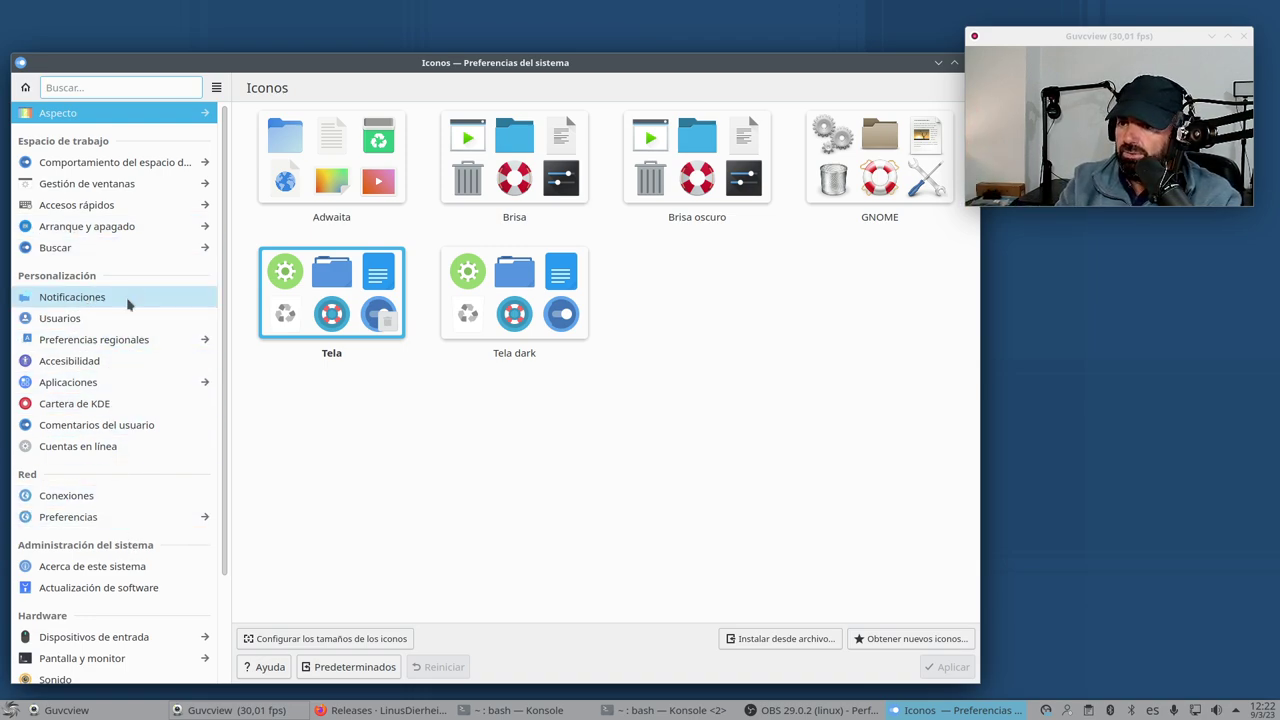
scroll(84, 436, "down", 2)
scroll(118, 396, "down", 1)
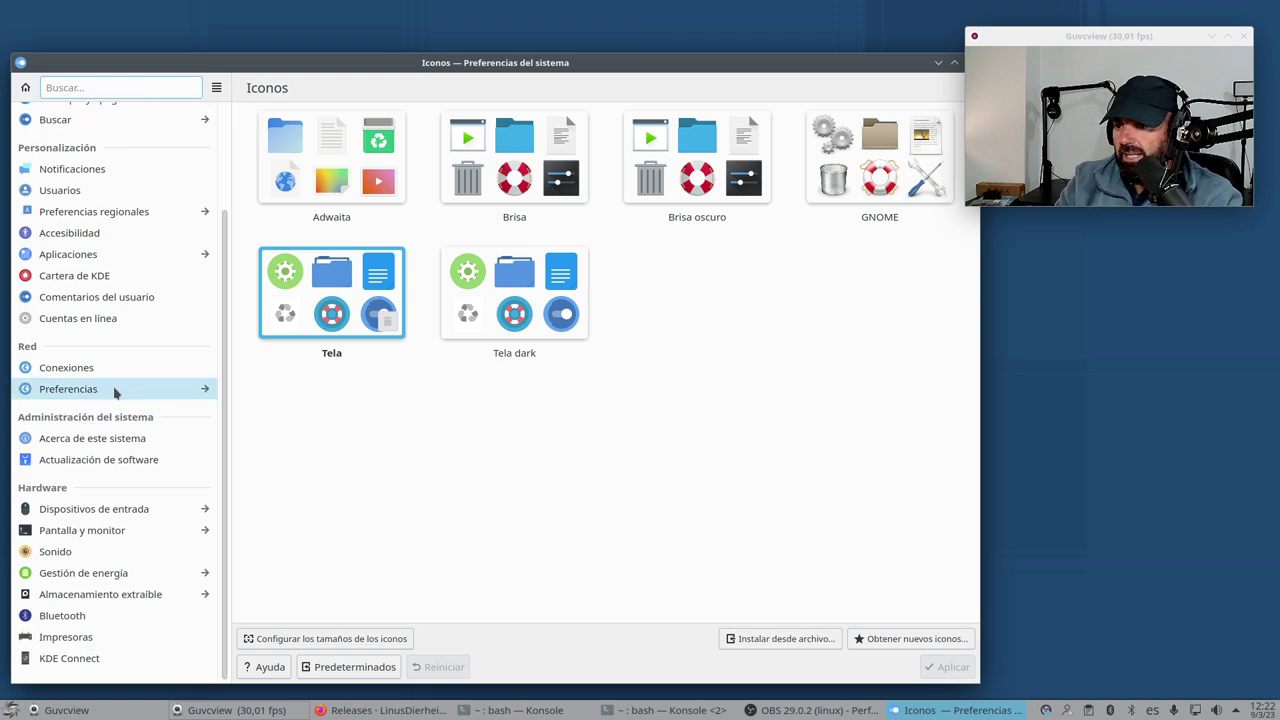
left_click(137, 531)
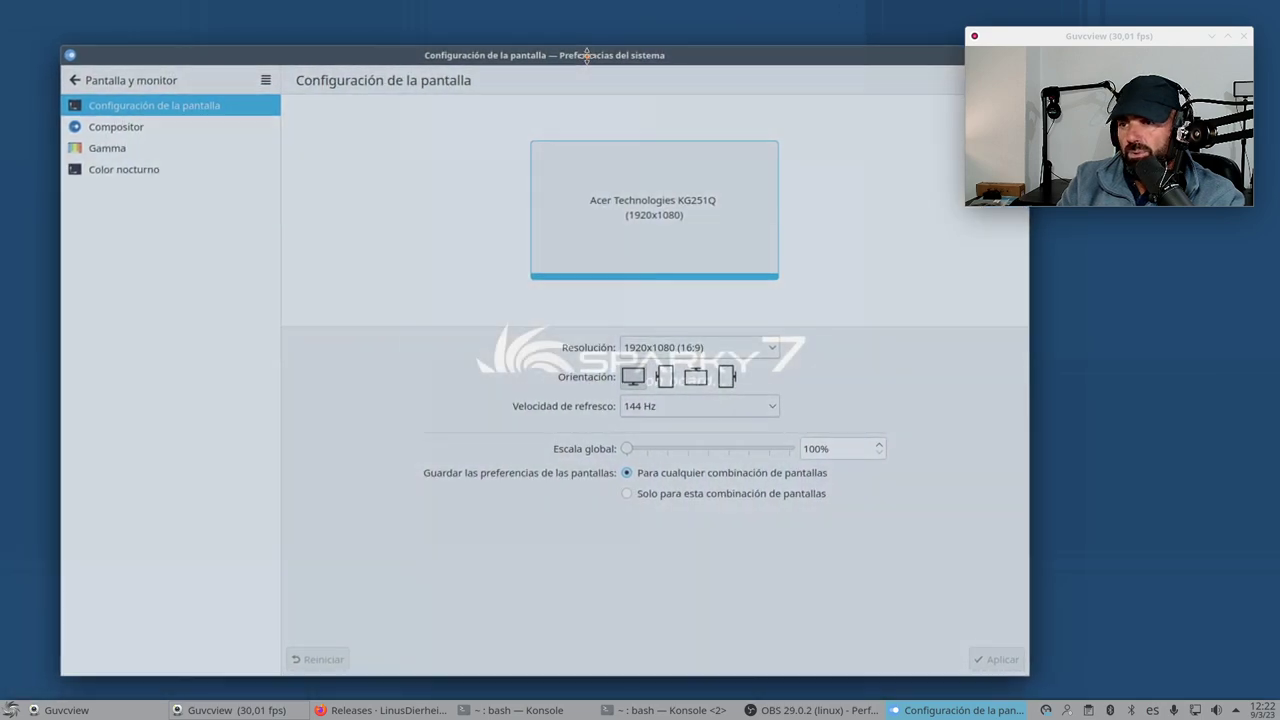
left_click_drag(539, 68, 557, 62)
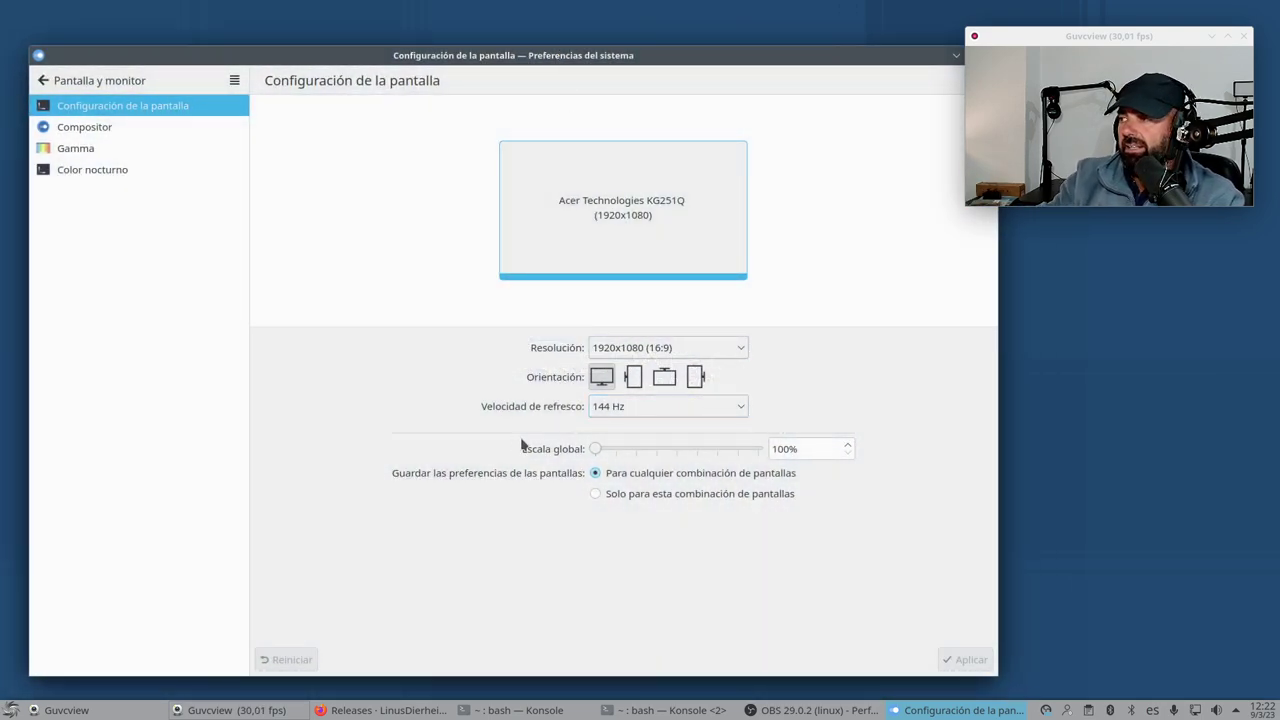
left_click(641, 412)
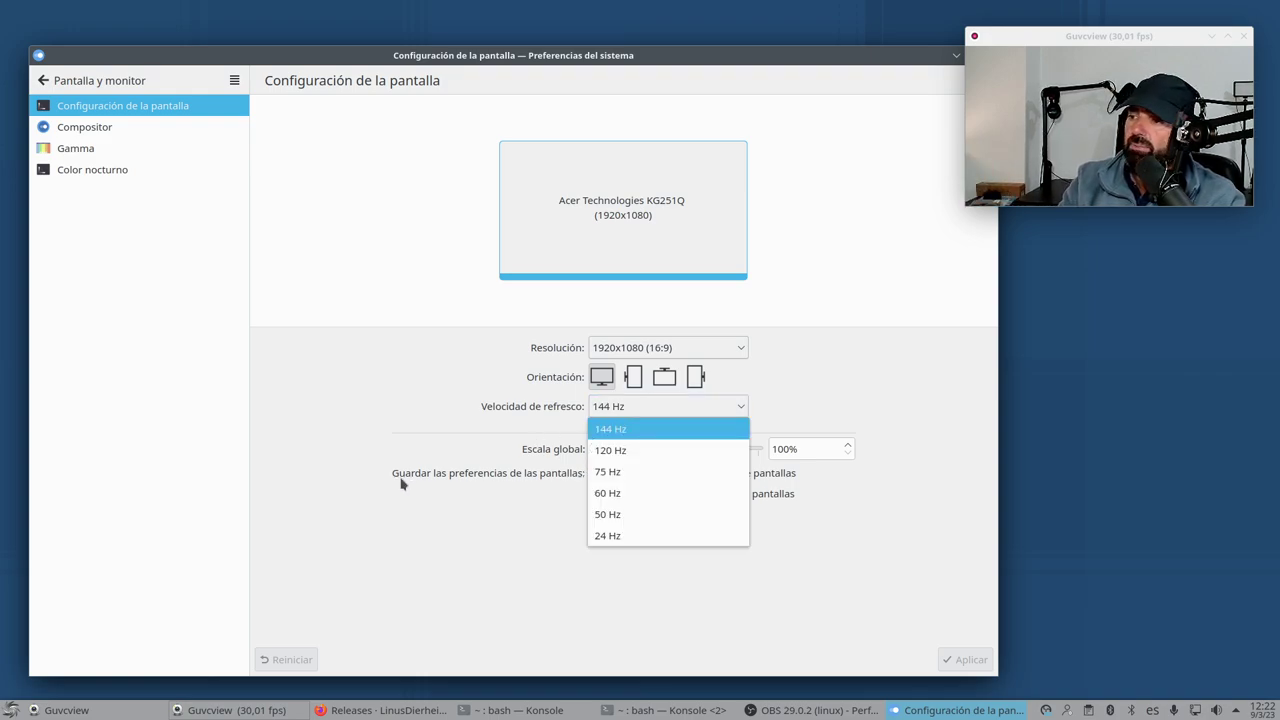
left_click(455, 584)
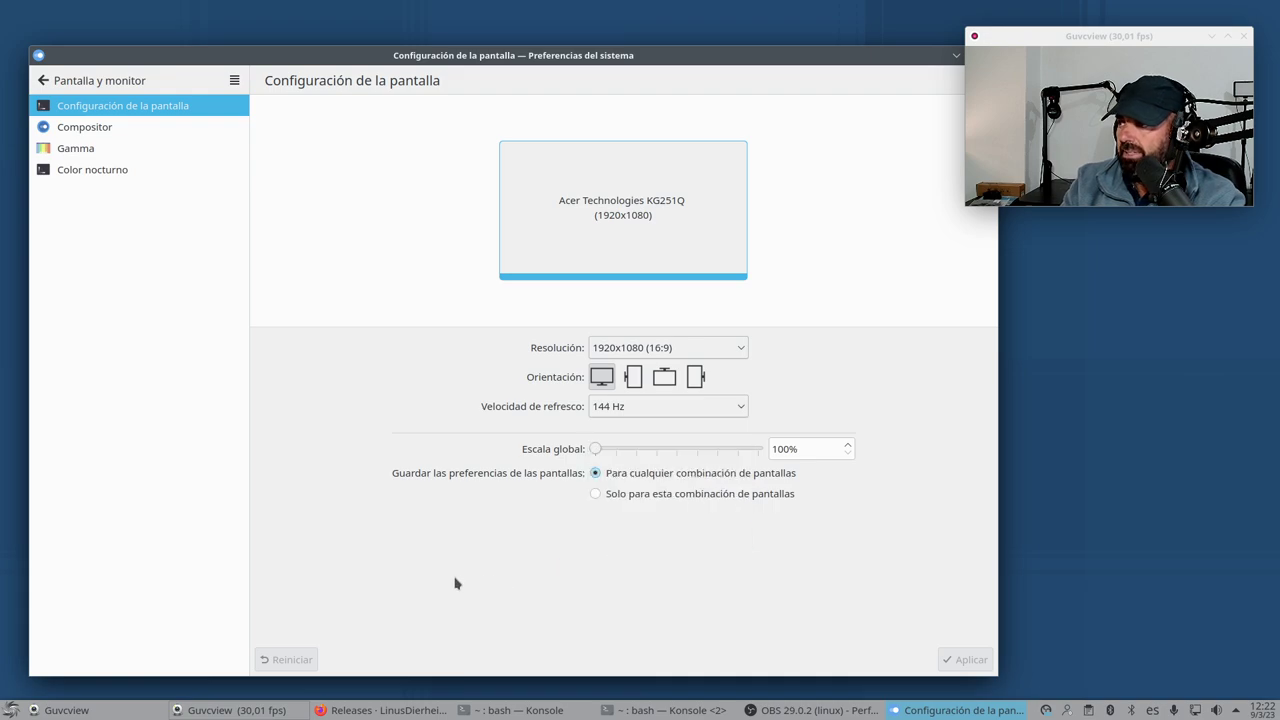
Return to the settings category list, move the window down, and close the system settings
left_click(45, 80)
left_click_drag(614, 66, 537, 150)
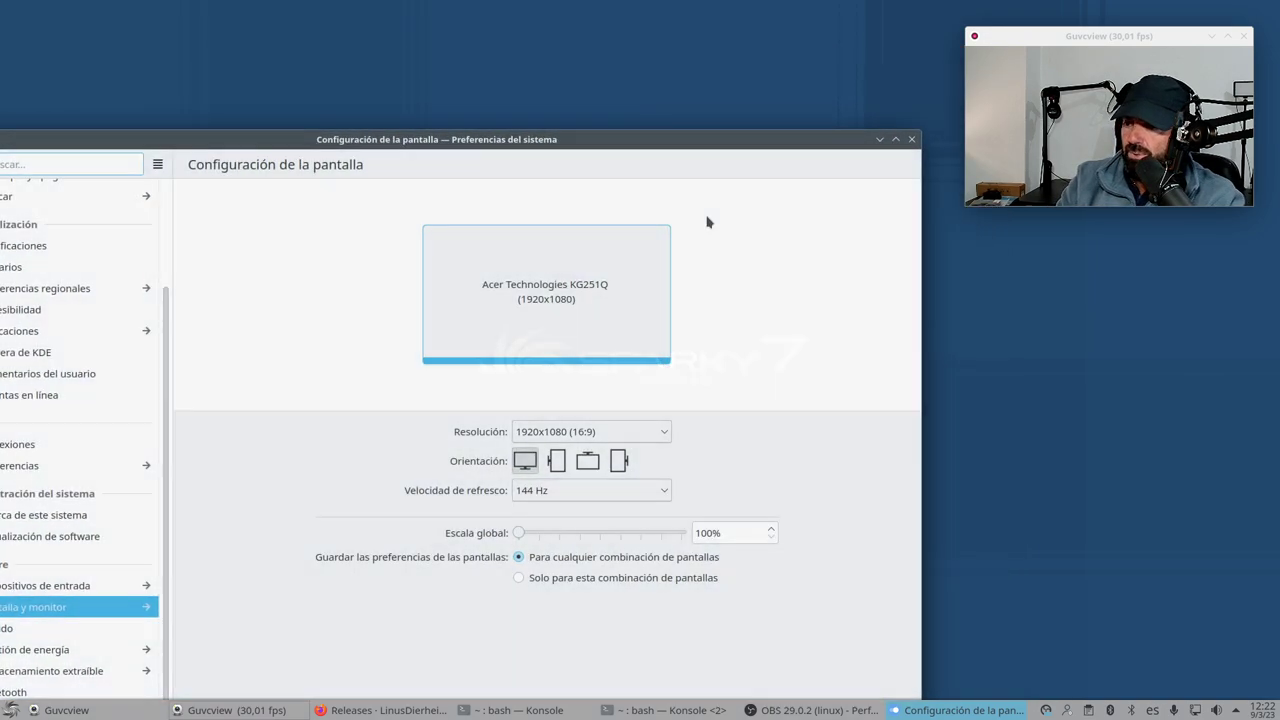
left_click(911, 140)
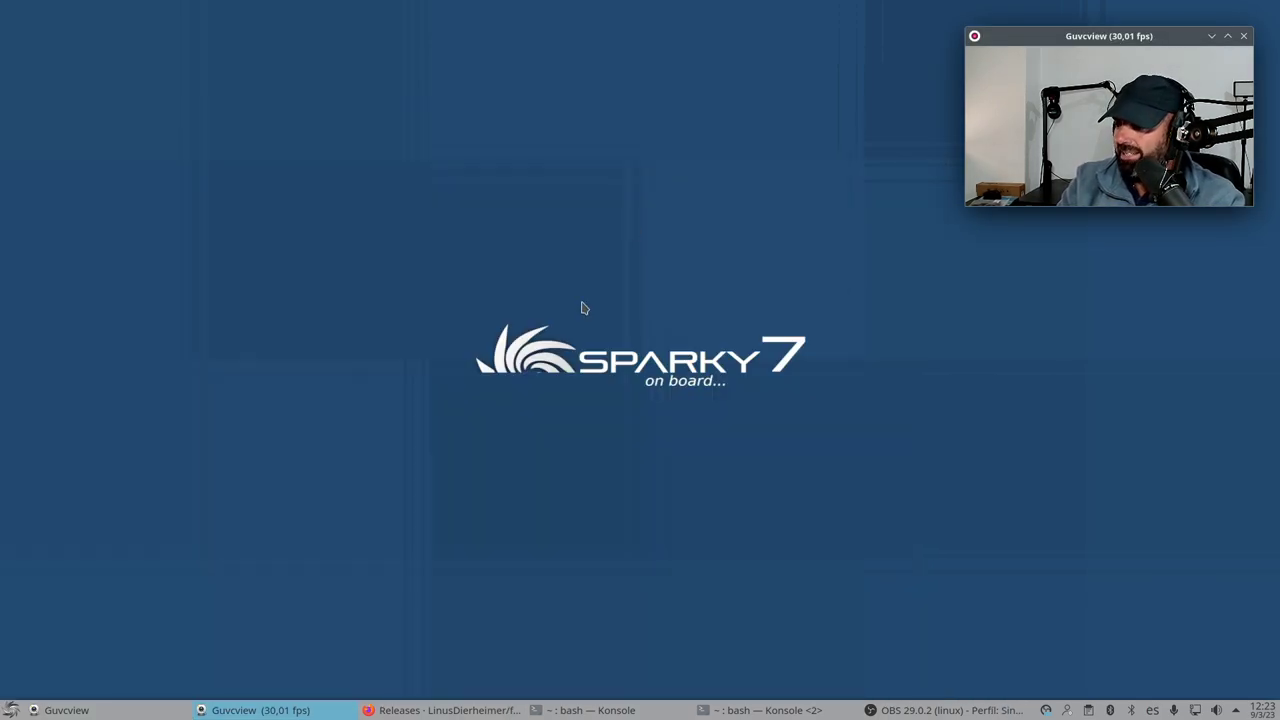
Find the Dolphin file manager in the application launcher and open it
left_click(10, 709)
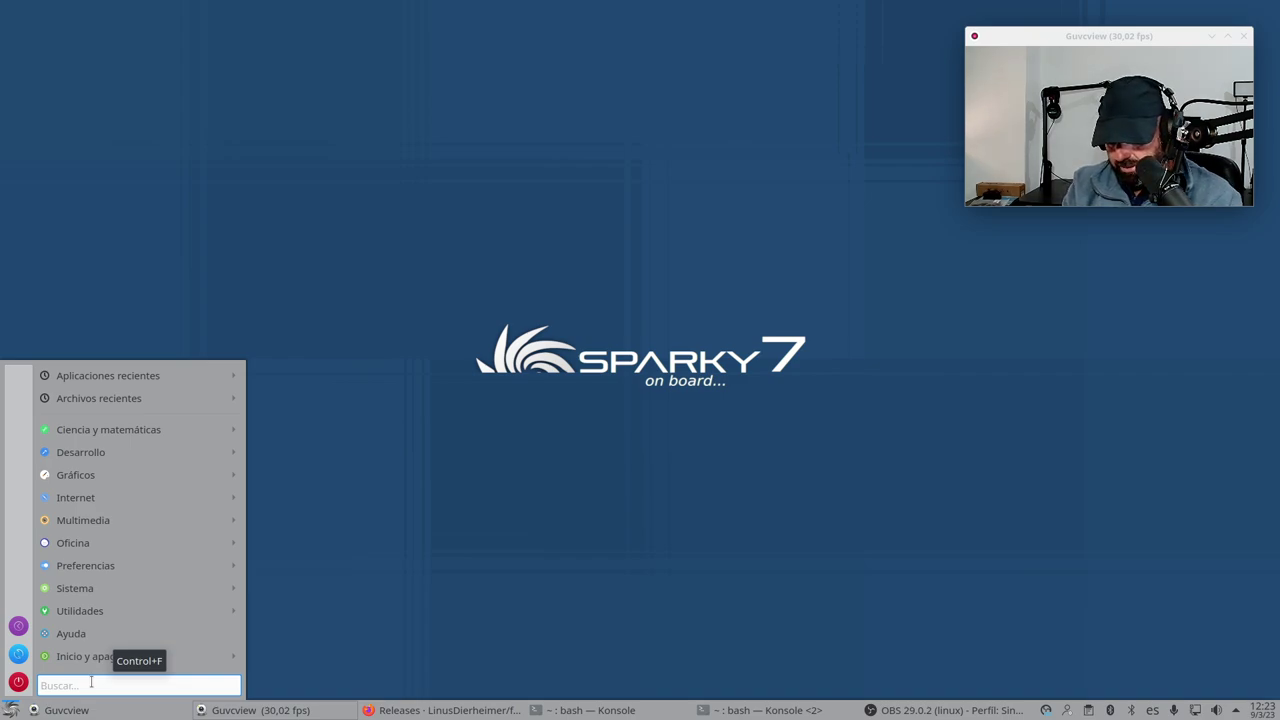
type("d")
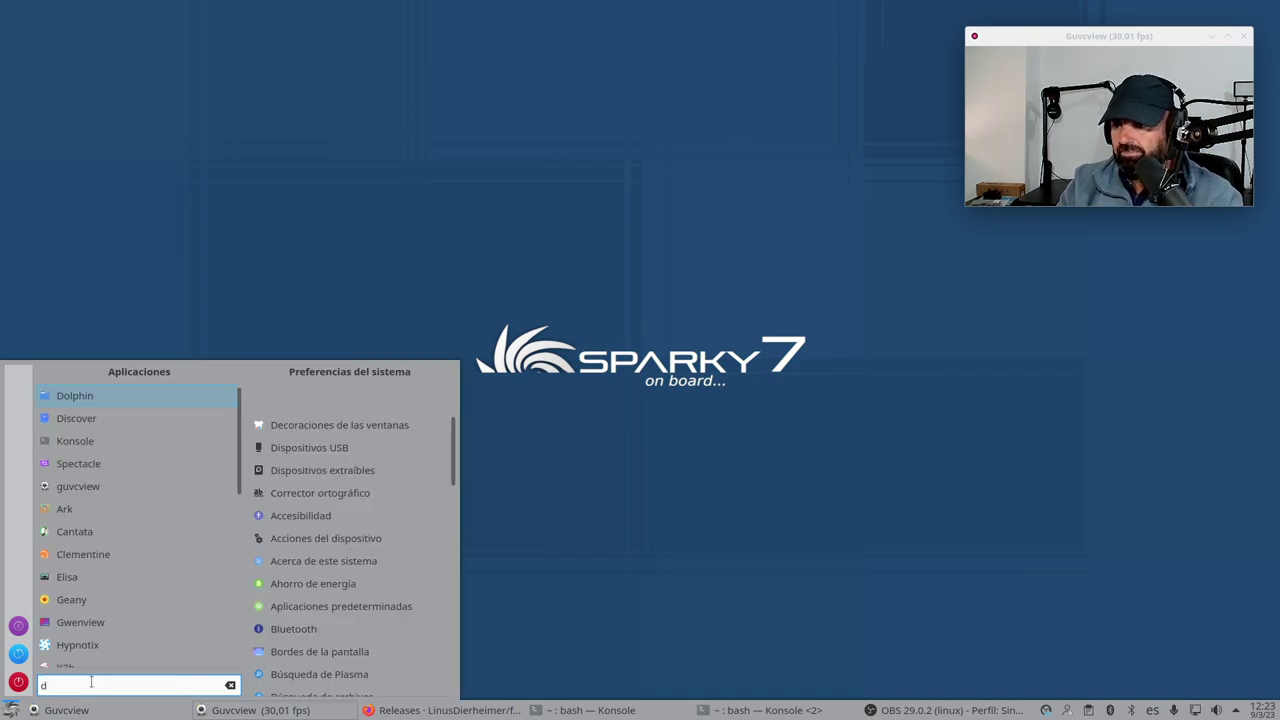
left_click(85, 403)
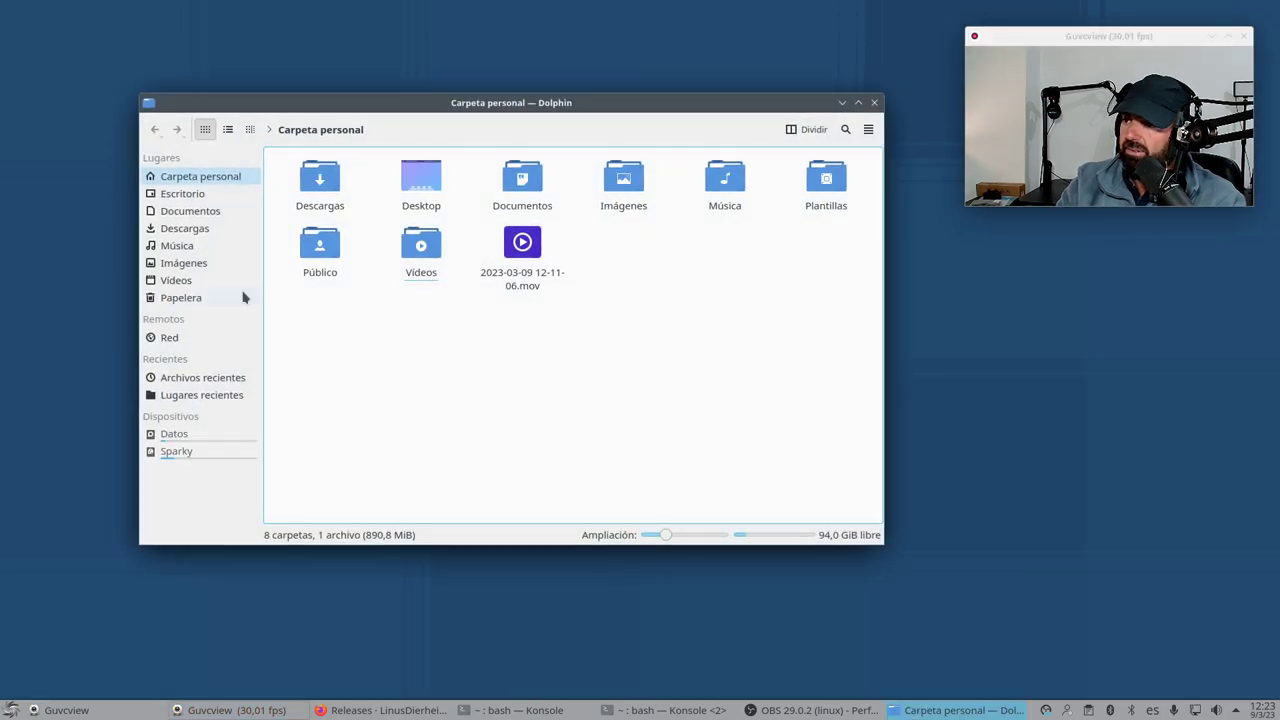
View the alternative widgets available for the application launcher and cancel without switching
right_click(8, 708)
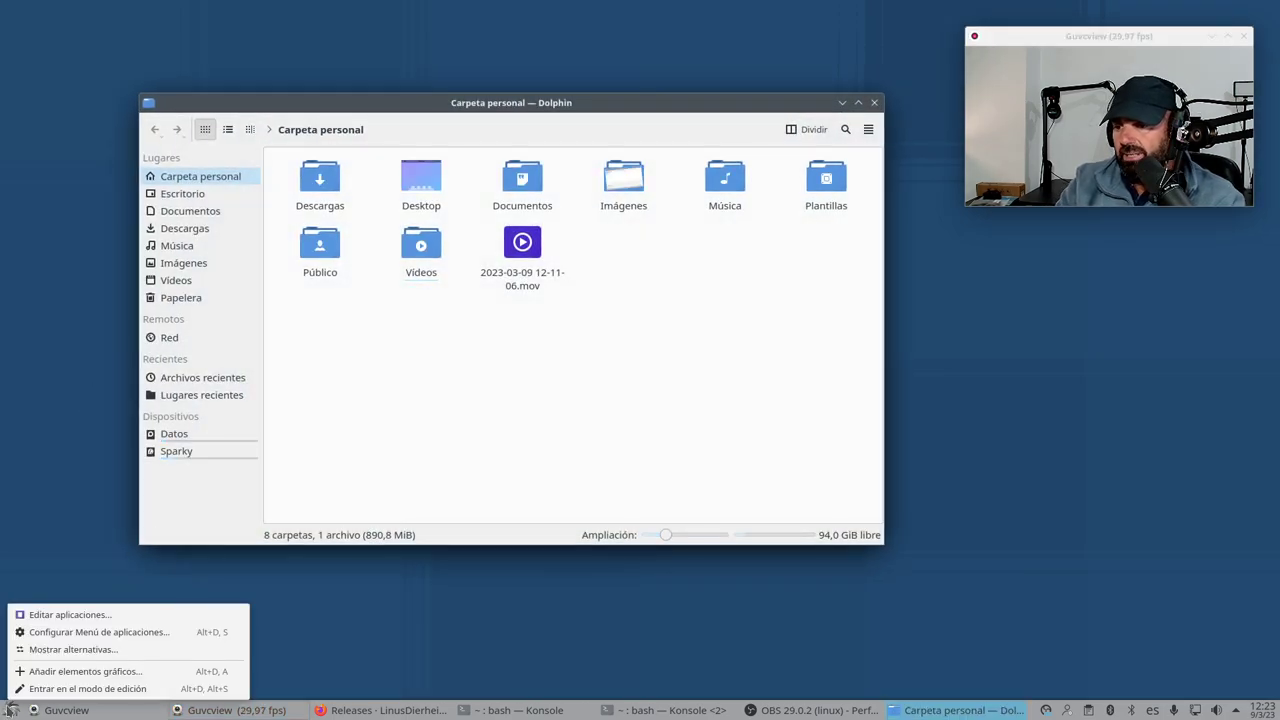
left_click(70, 650)
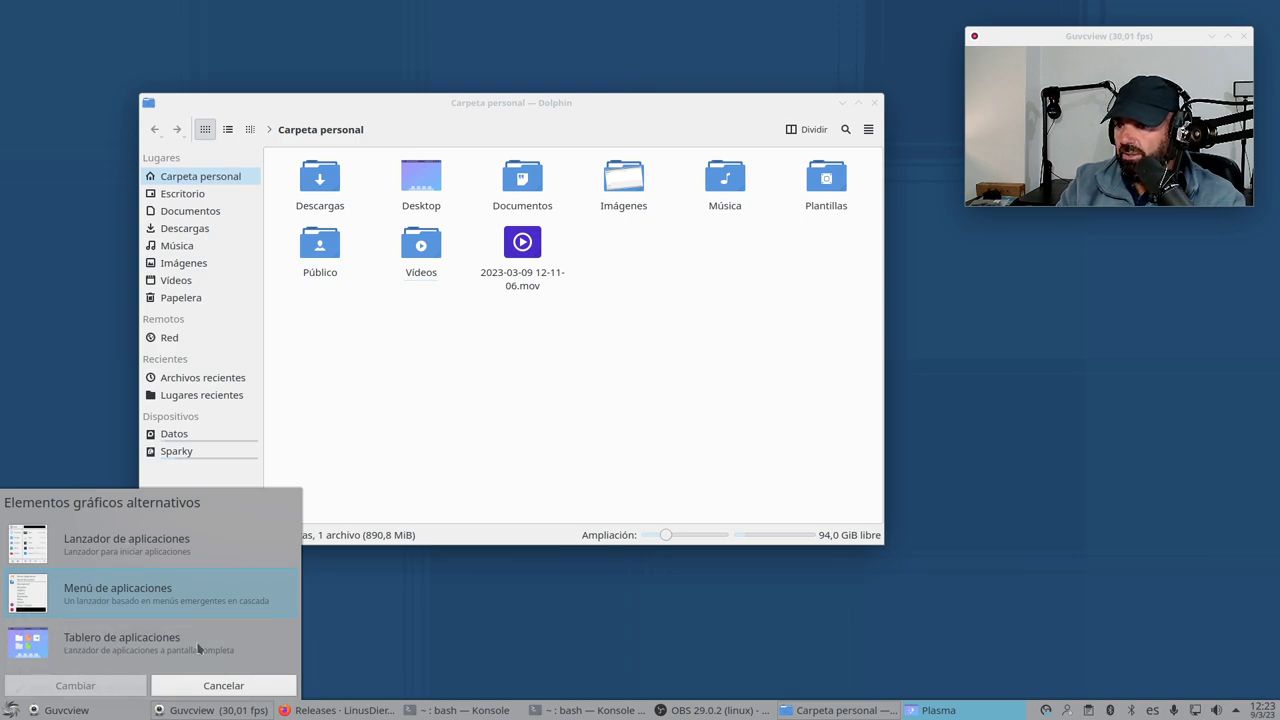
left_click(226, 686)
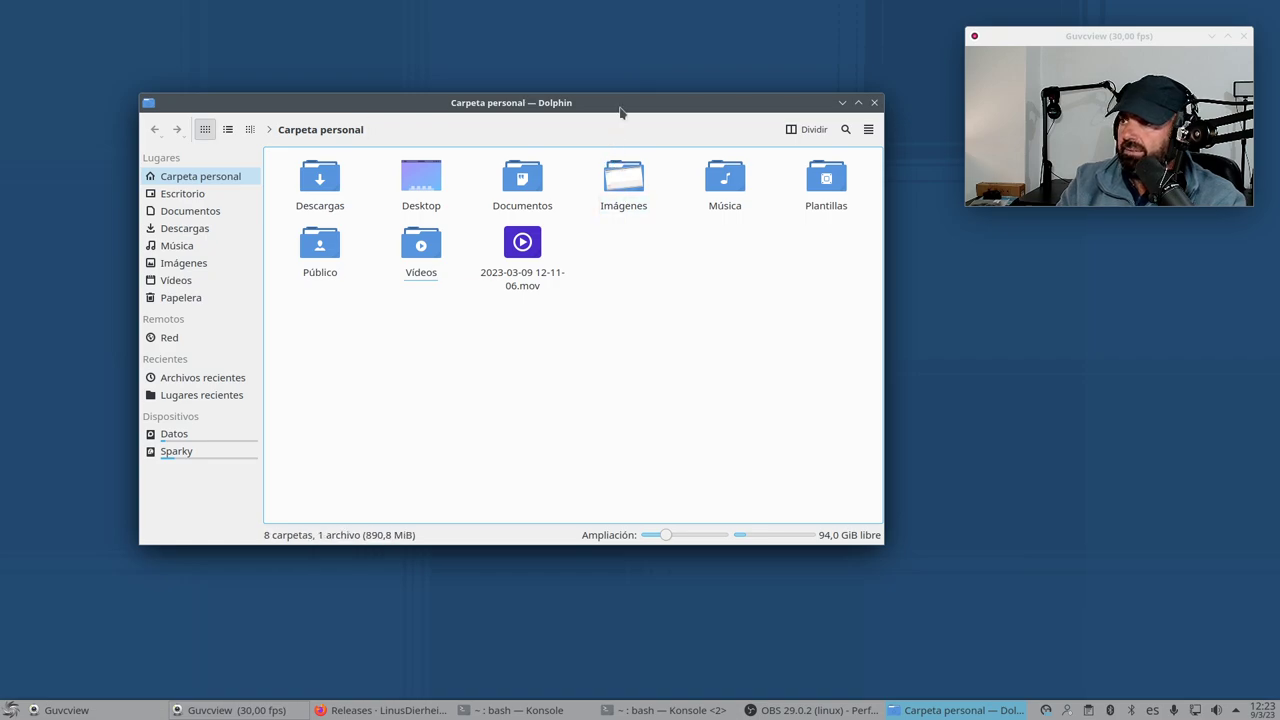
Open the root of the Sparky device, reposition and enlarge the Dolphin window, and enter the etc folder
left_click_drag(617, 108, 531, 78)
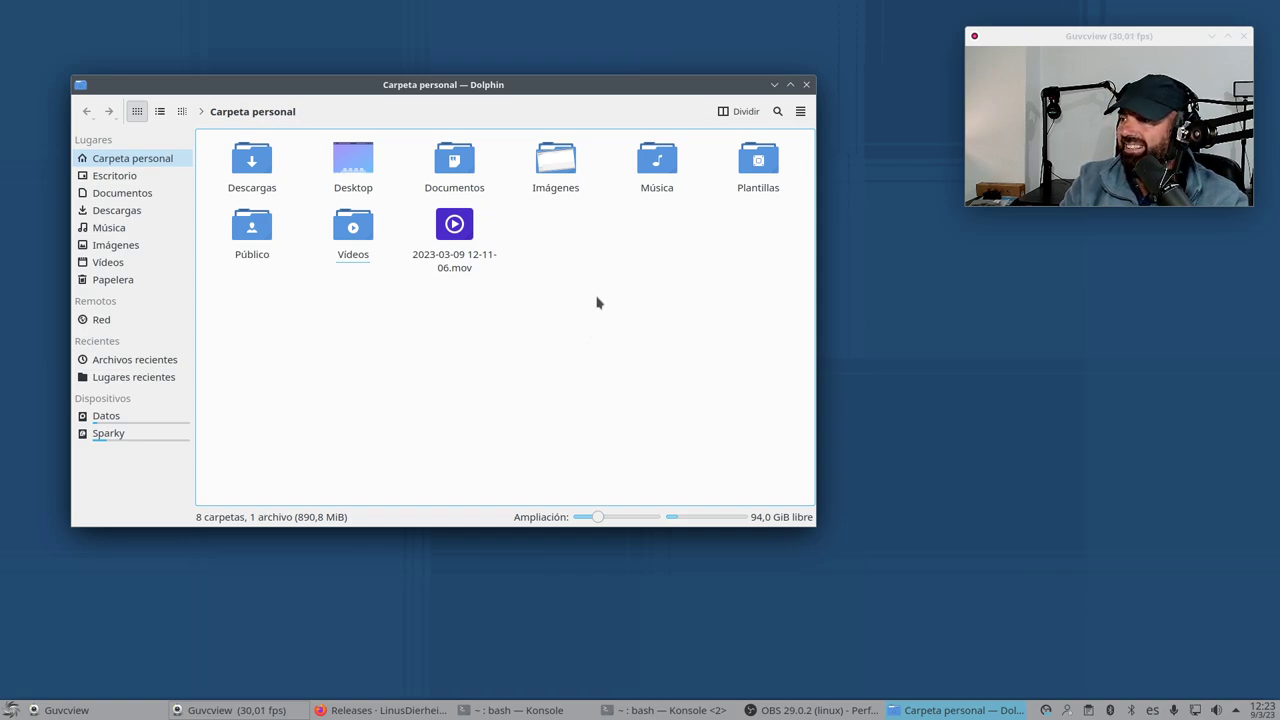
left_click(108, 433)
left_click_drag(487, 79, 468, 33)
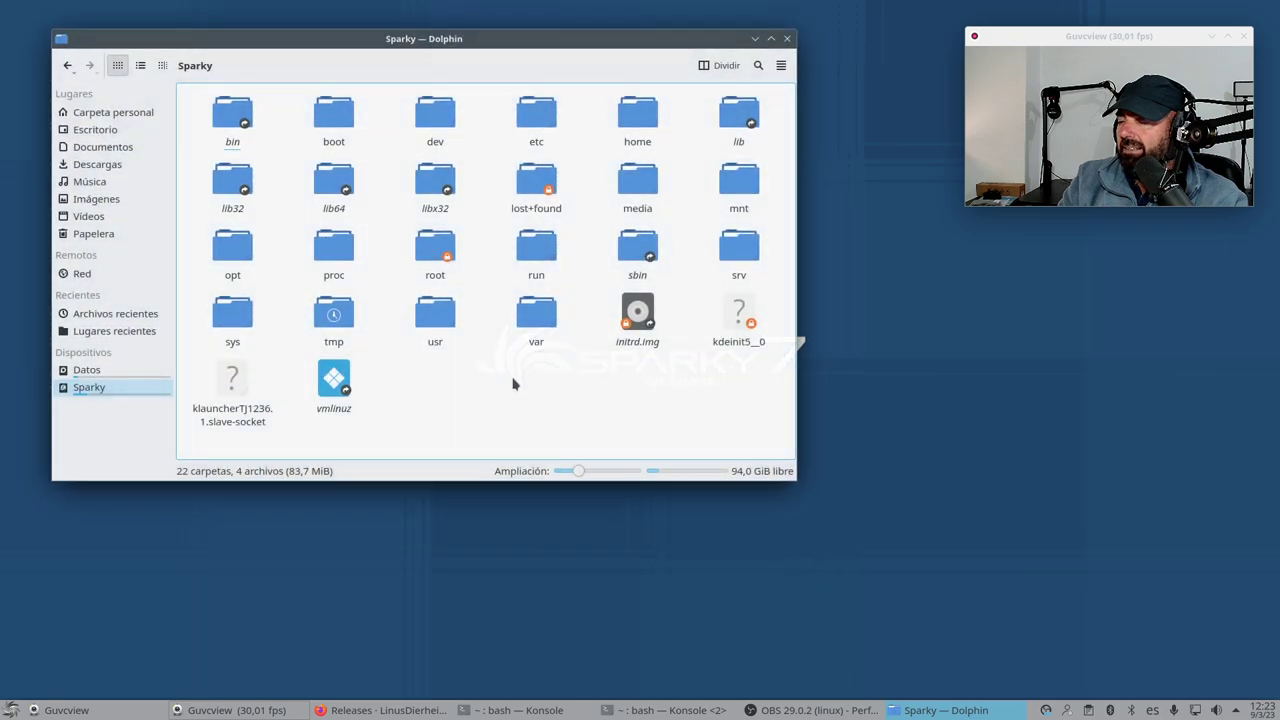
left_click_drag(793, 484, 805, 540)
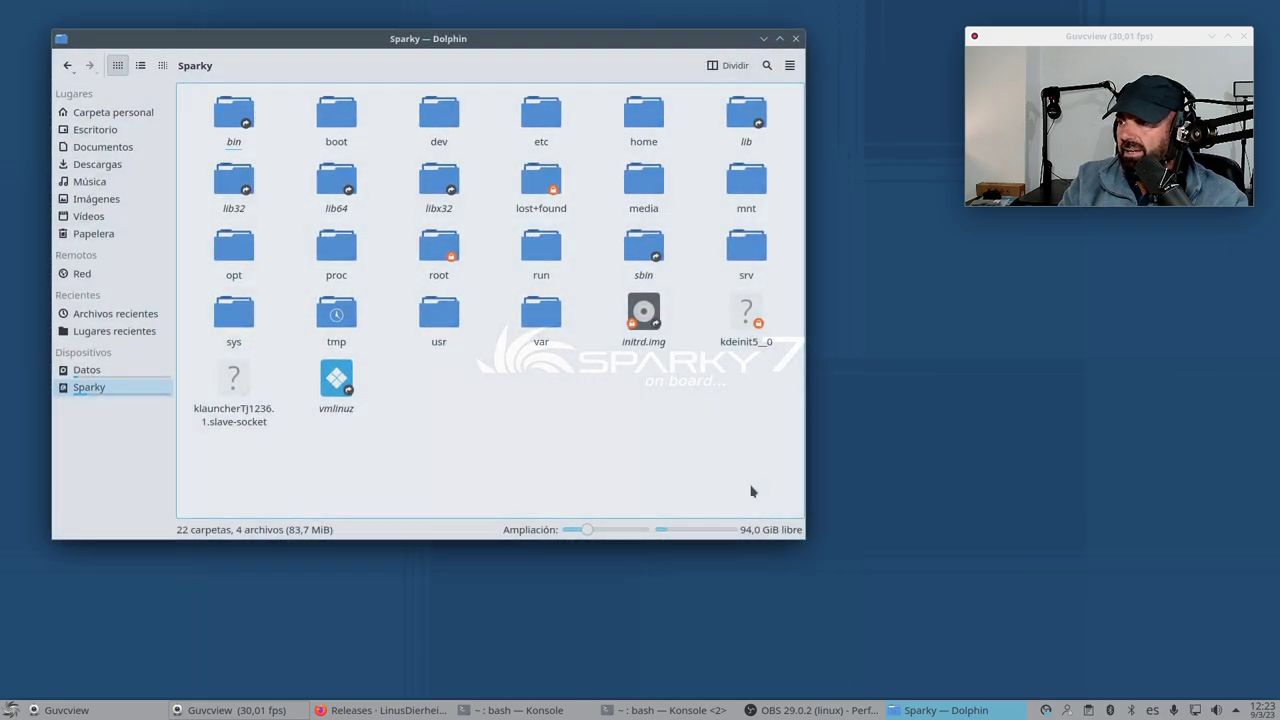
left_click(540, 116)
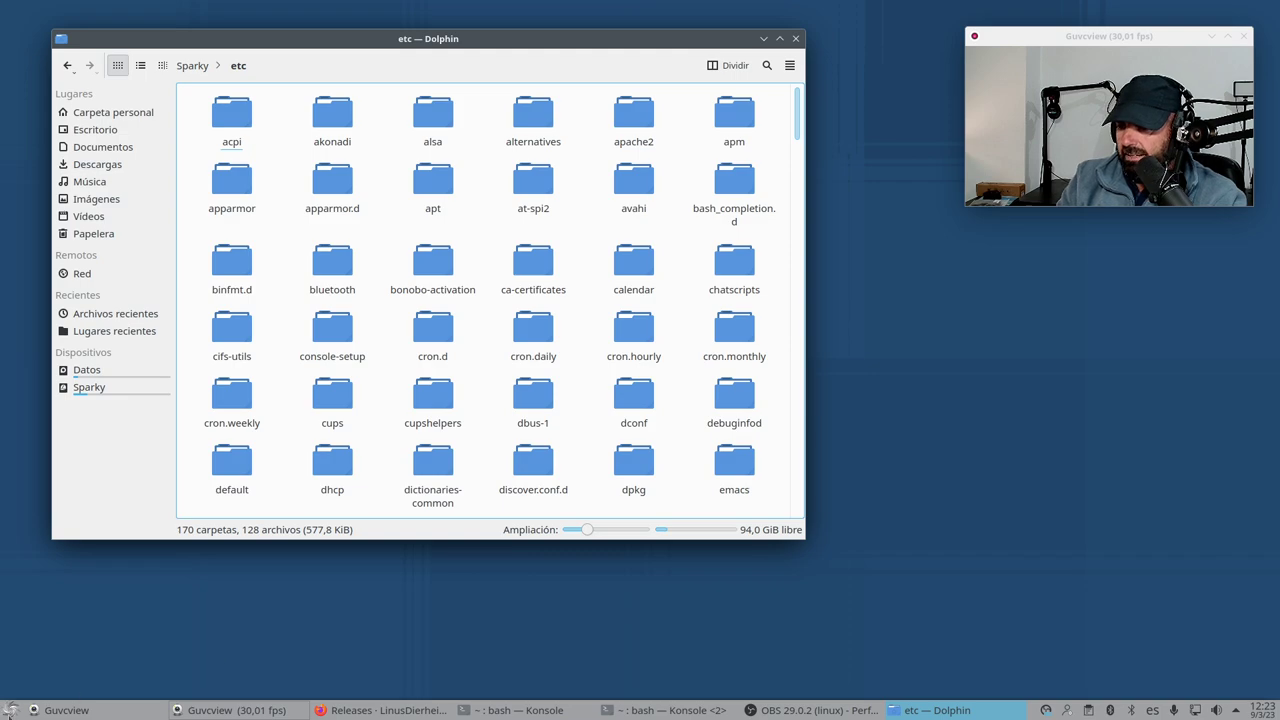
Reopen Preferencias del sistema, move its window up, and go to the Comportamiento general page of the workspace behaviour settings
left_click(11, 708)
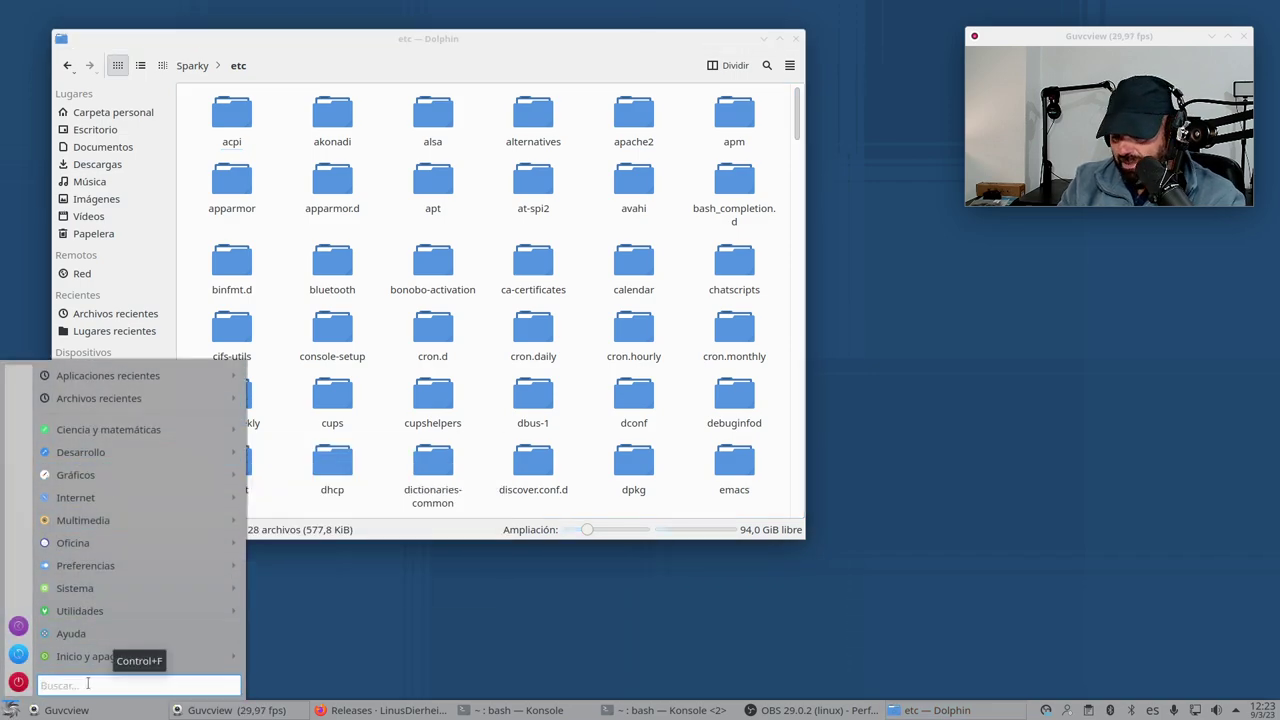
type("p")
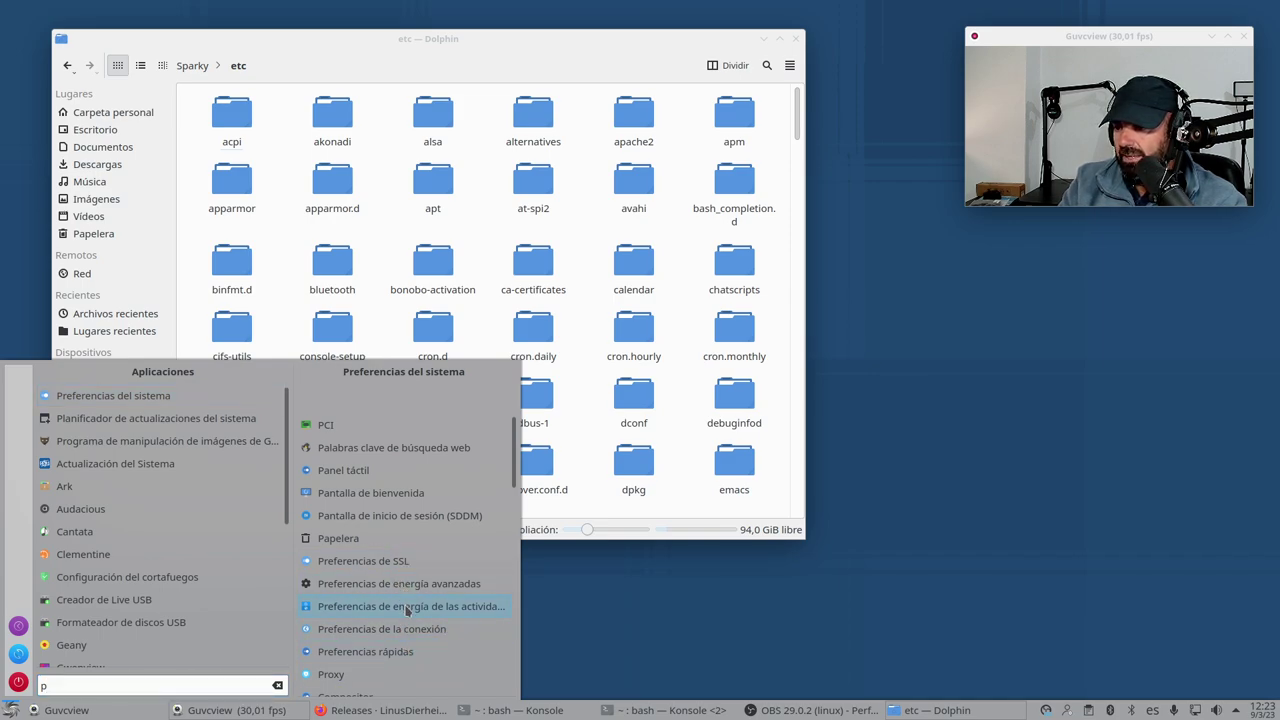
left_click(136, 405)
left_click_drag(414, 91, 511, 0)
left_click(109, 60)
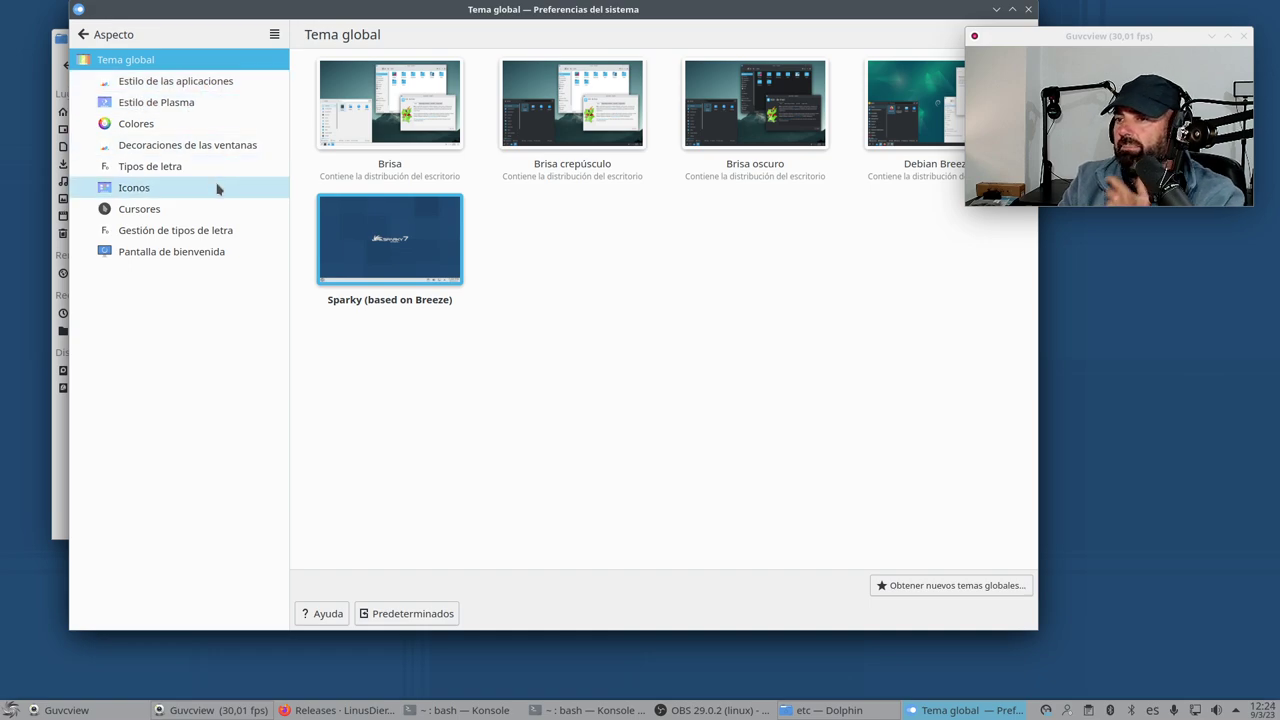
left_click(83, 34)
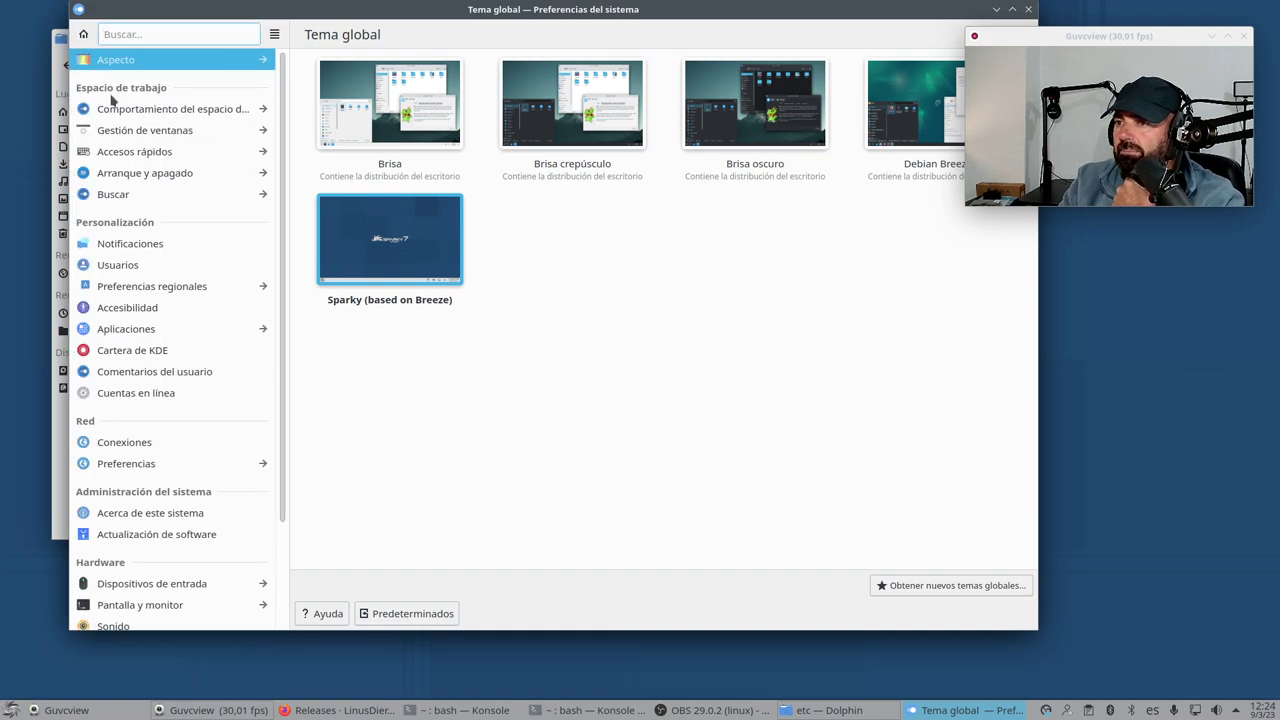
left_click(128, 109)
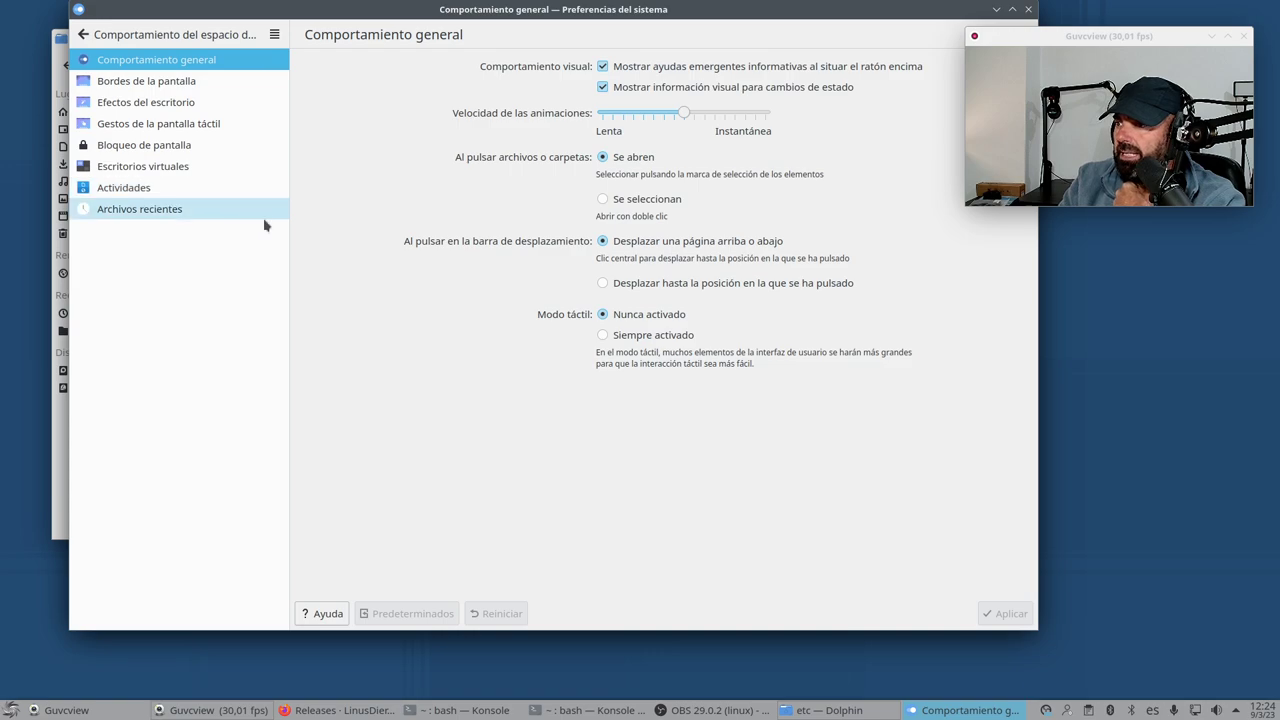
Set clicking files or folders to Se seleccionan, apply the change, and close the system settings
left_click(655, 205)
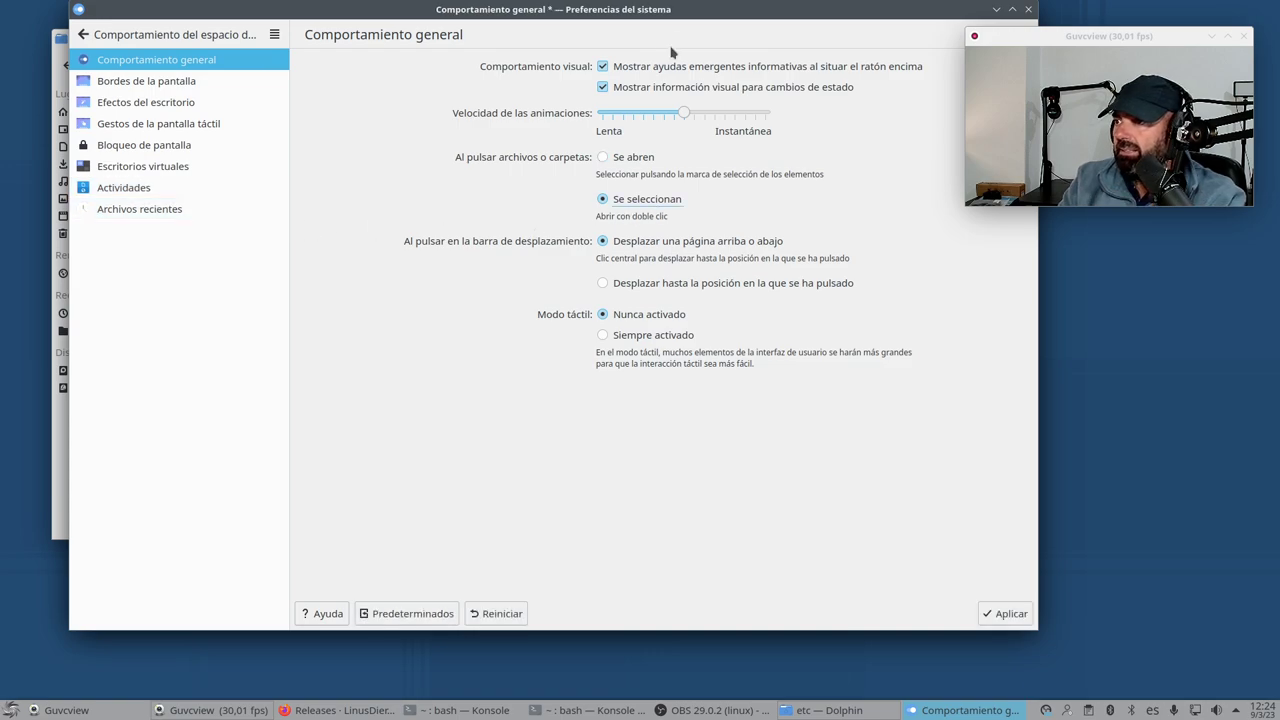
left_click_drag(673, 17, 579, 44)
left_click(905, 638)
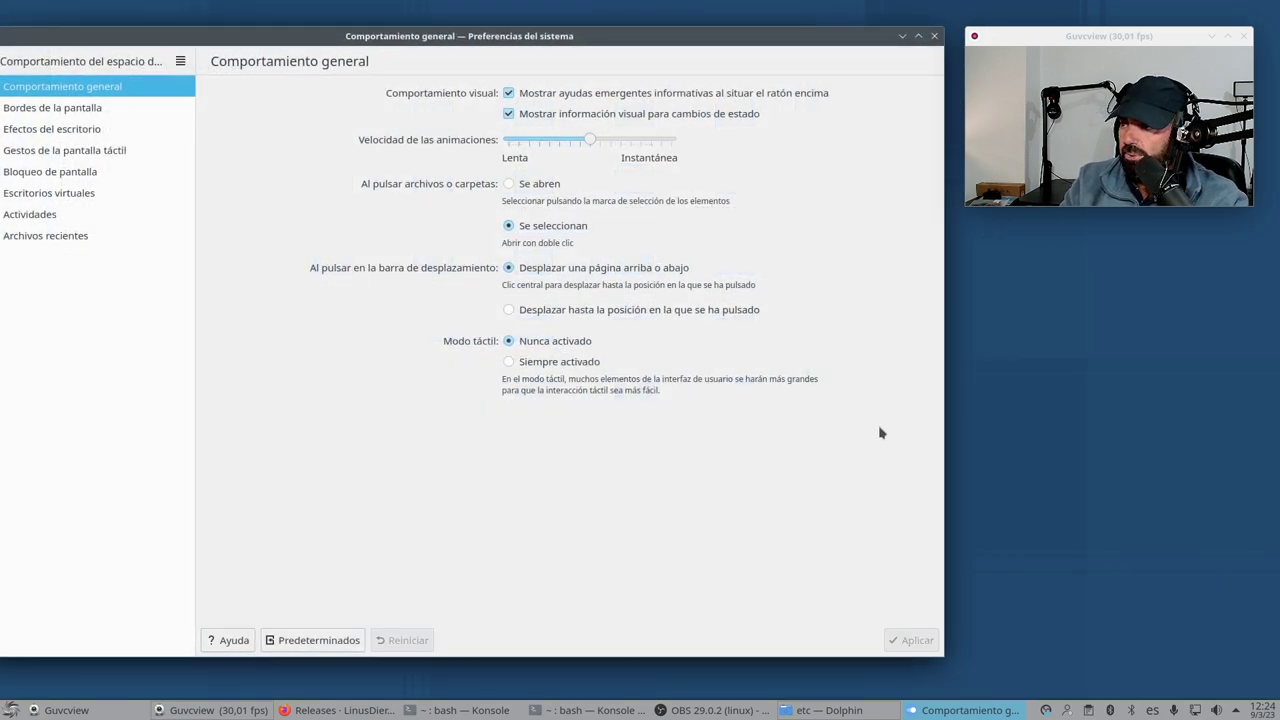
left_click(934, 36)
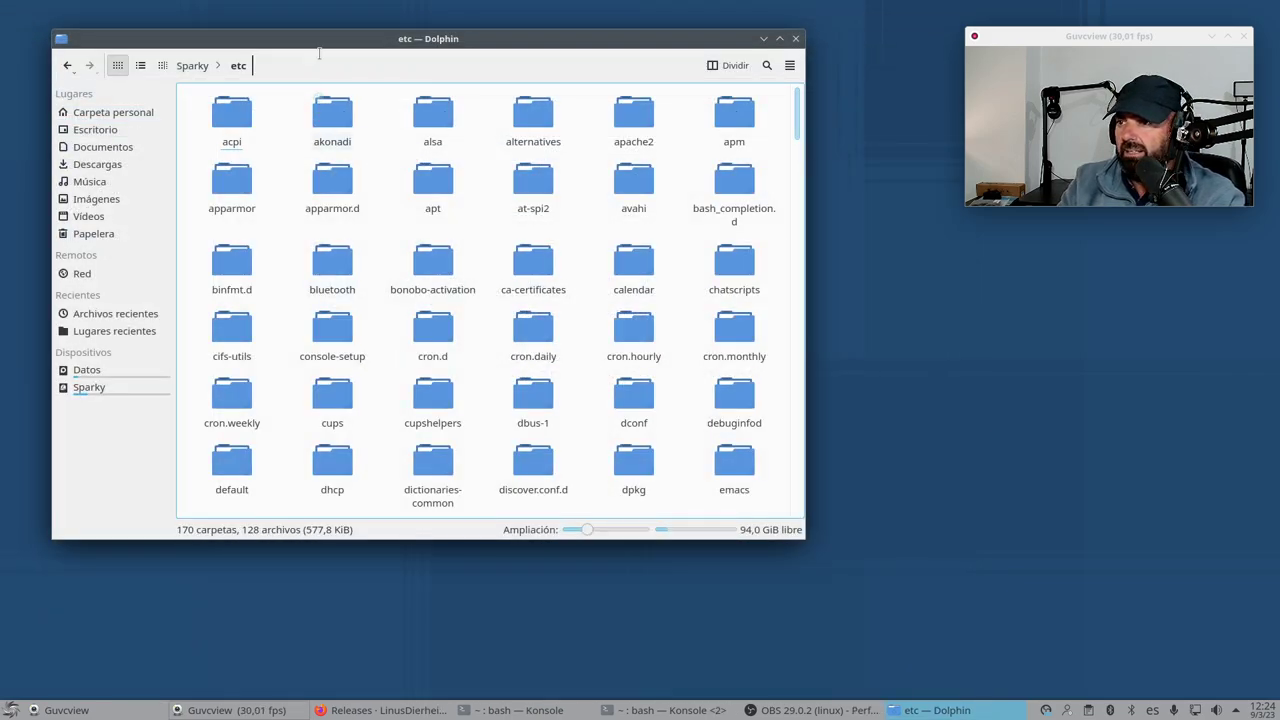
Reposition the Dolphin window and open the apt folder inside etc
left_click_drag(331, 46, 376, 63)
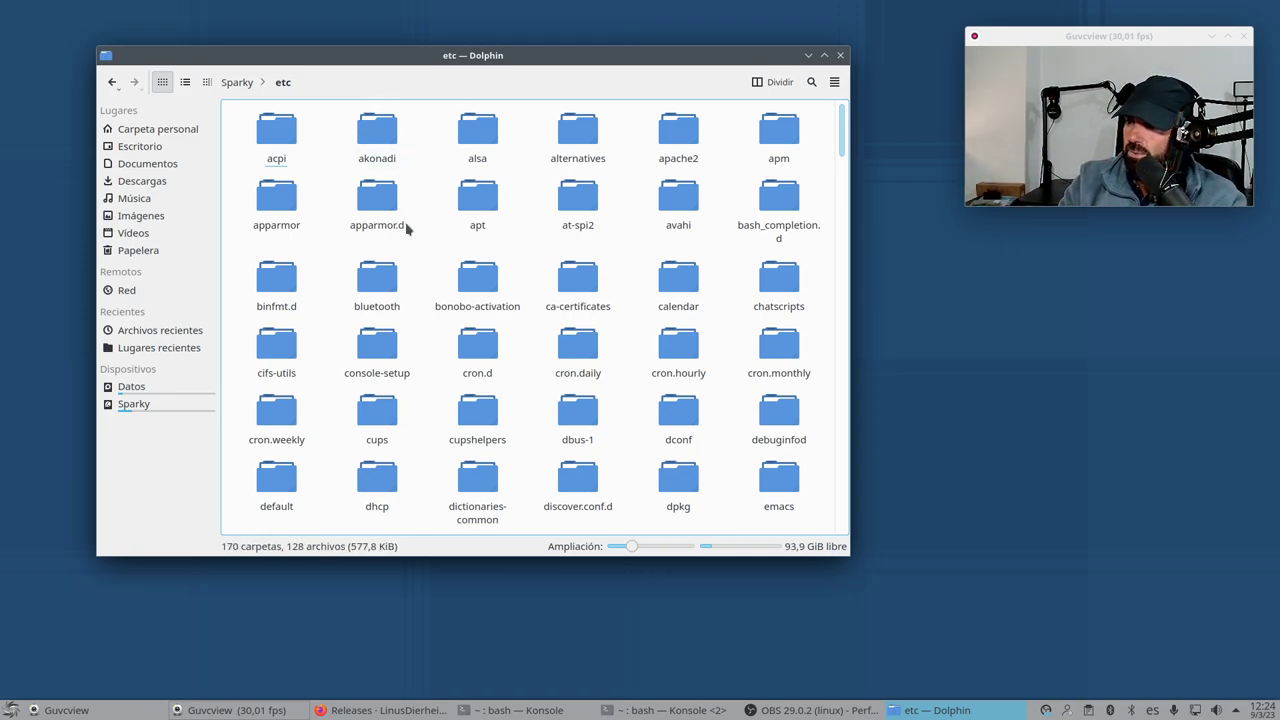
left_click(486, 200)
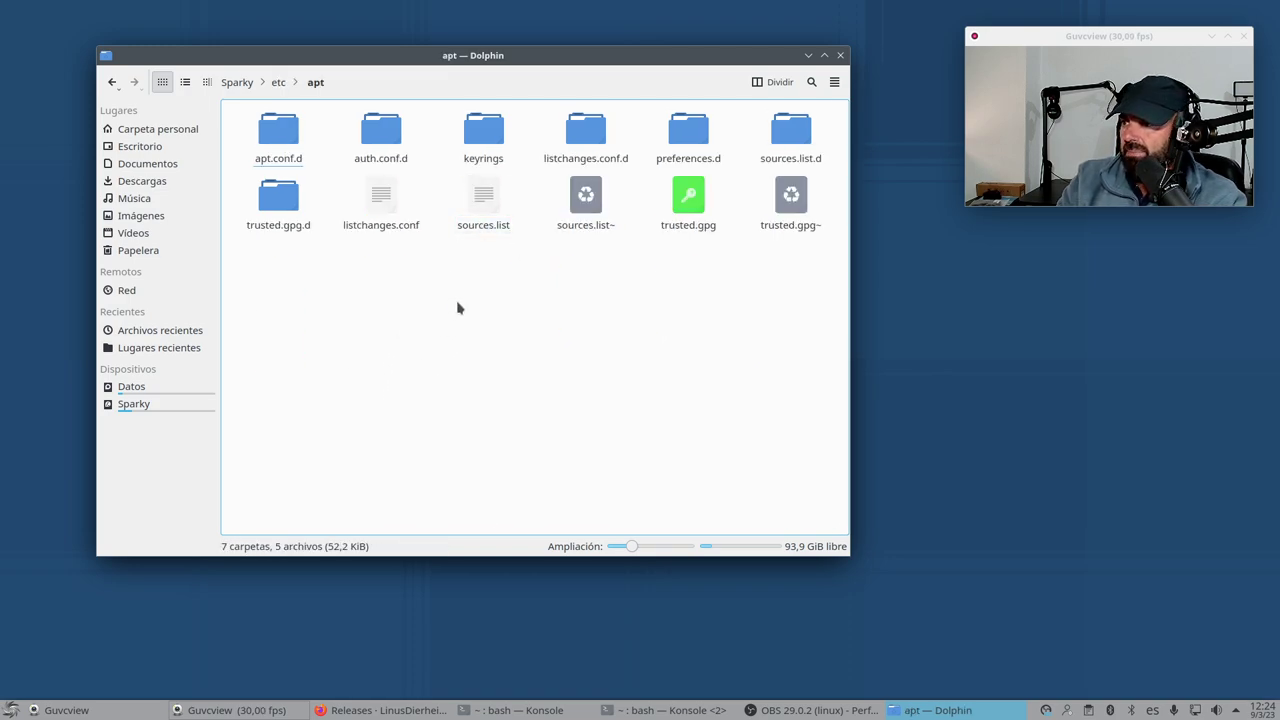
Enter the preferences.d folder and open its sparky file in Kate
left_click(688, 135)
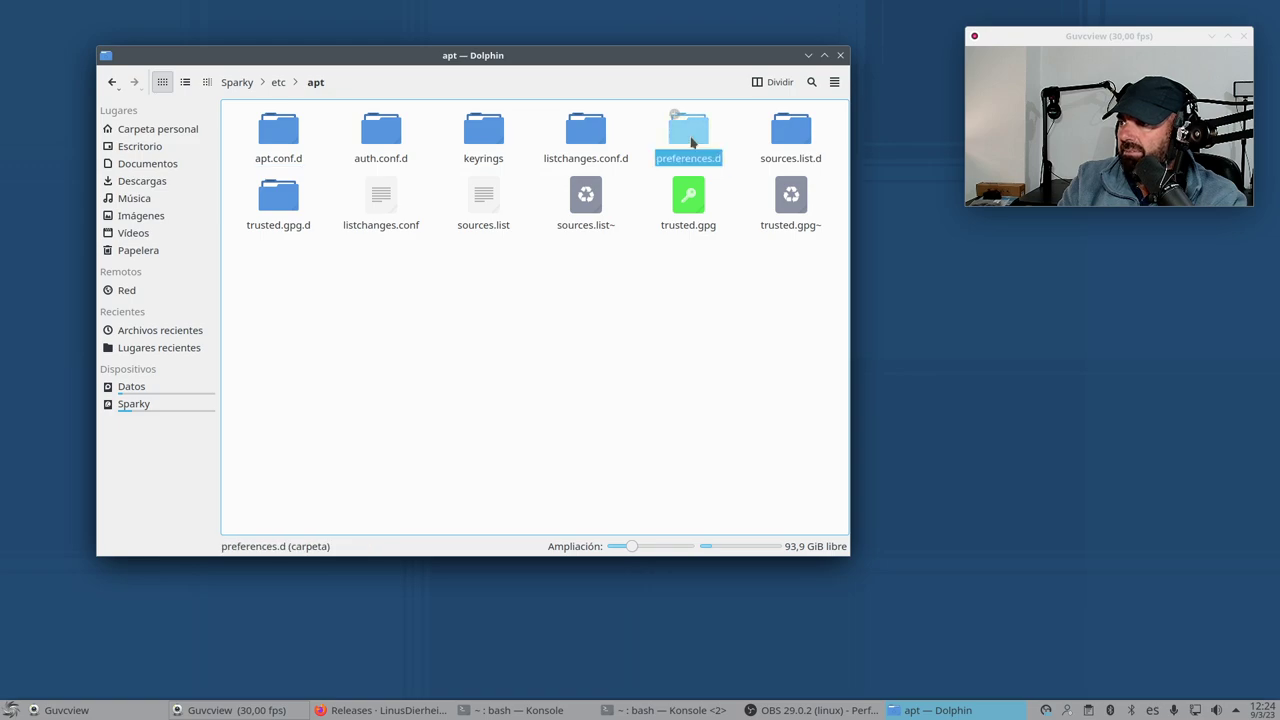
right_click(276, 146)
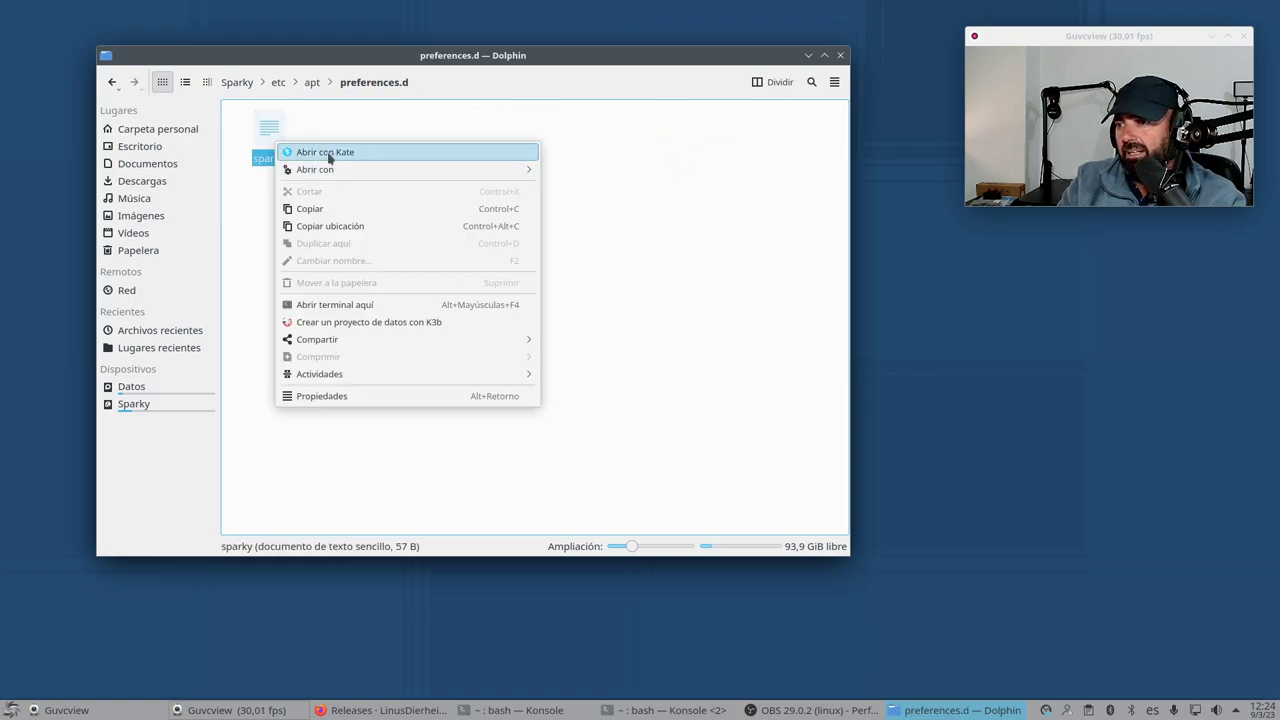
left_click(330, 153)
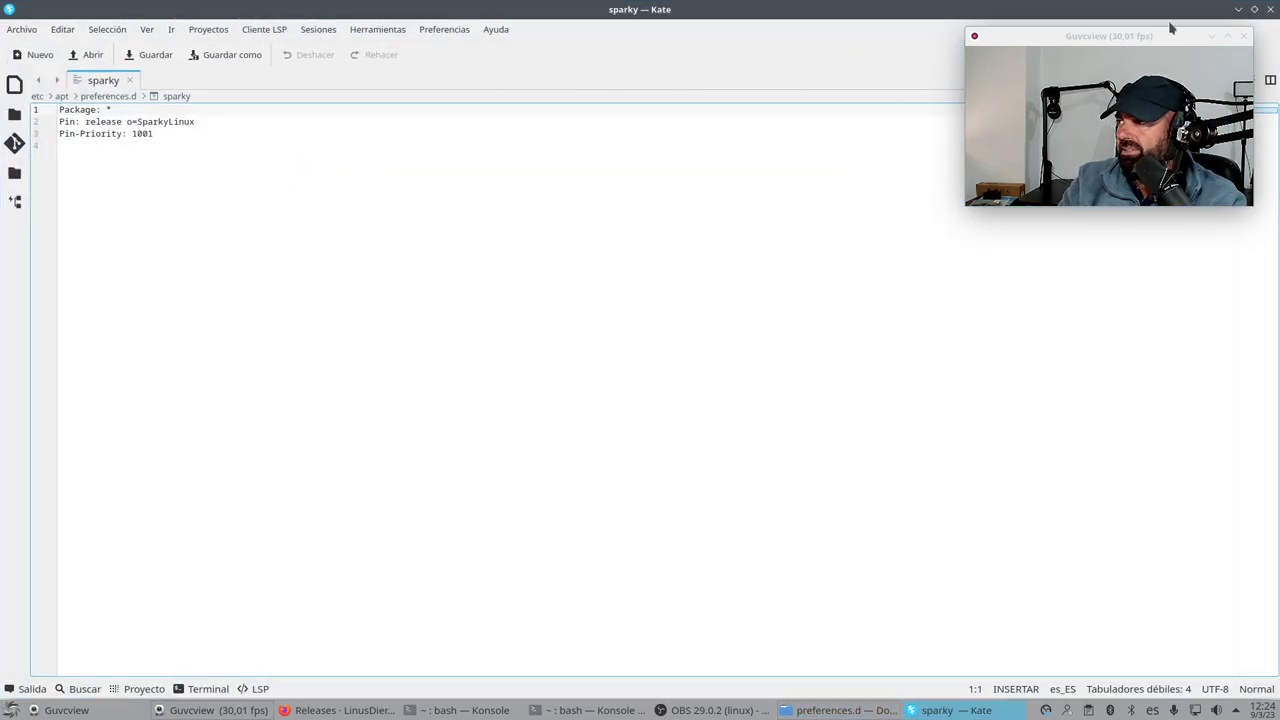
Restore the maximised Kate window, move it over the Dolphin window and enlarge it
left_click(1252, 9)
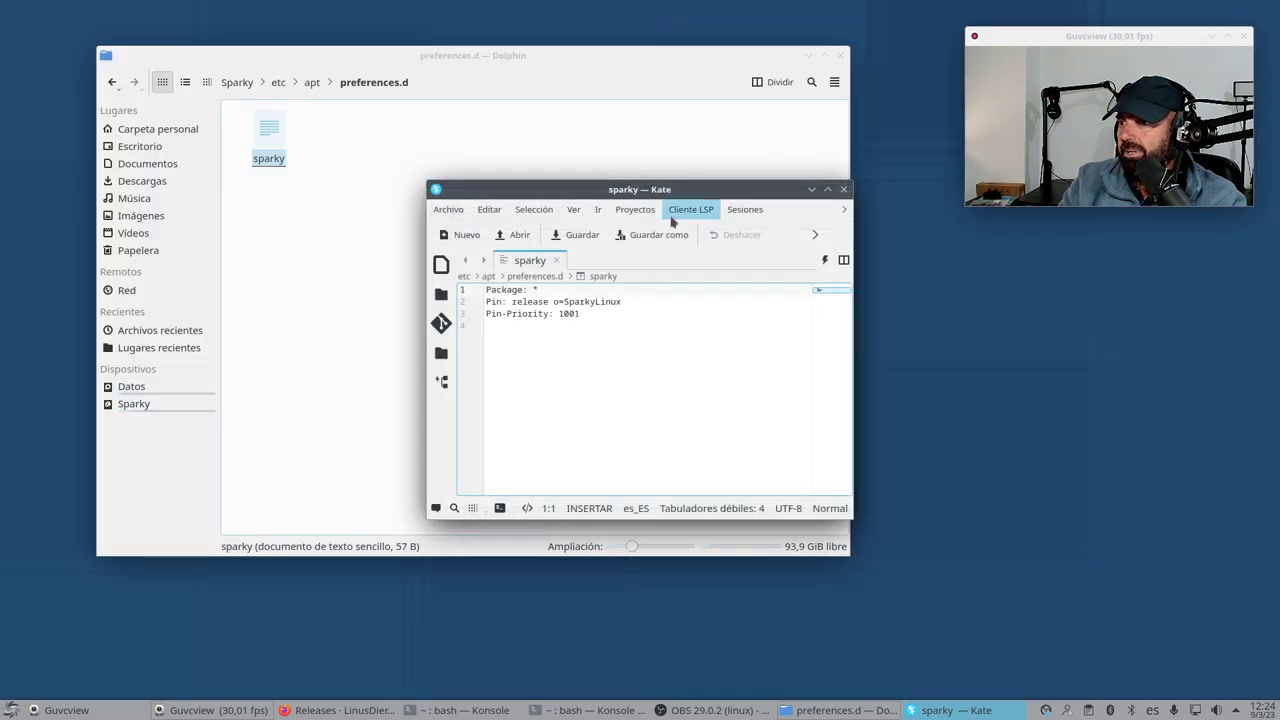
left_click_drag(646, 195, 430, 160)
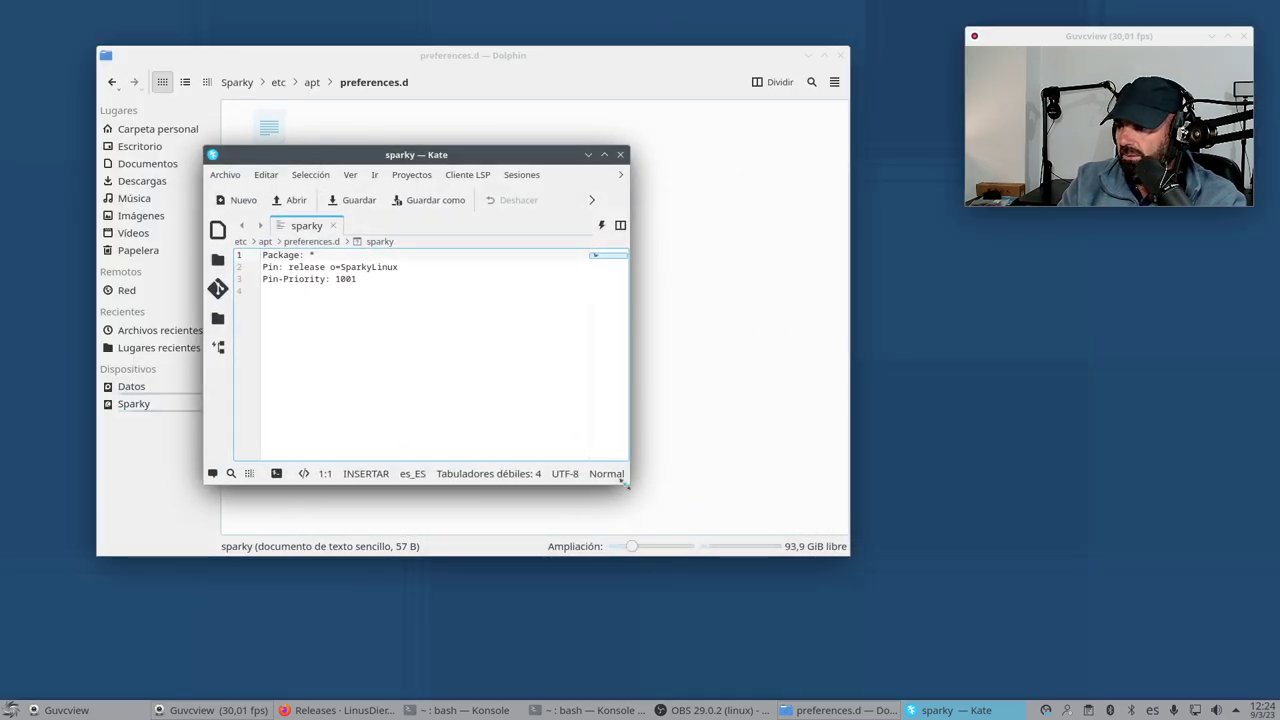
left_click_drag(628, 482, 892, 595)
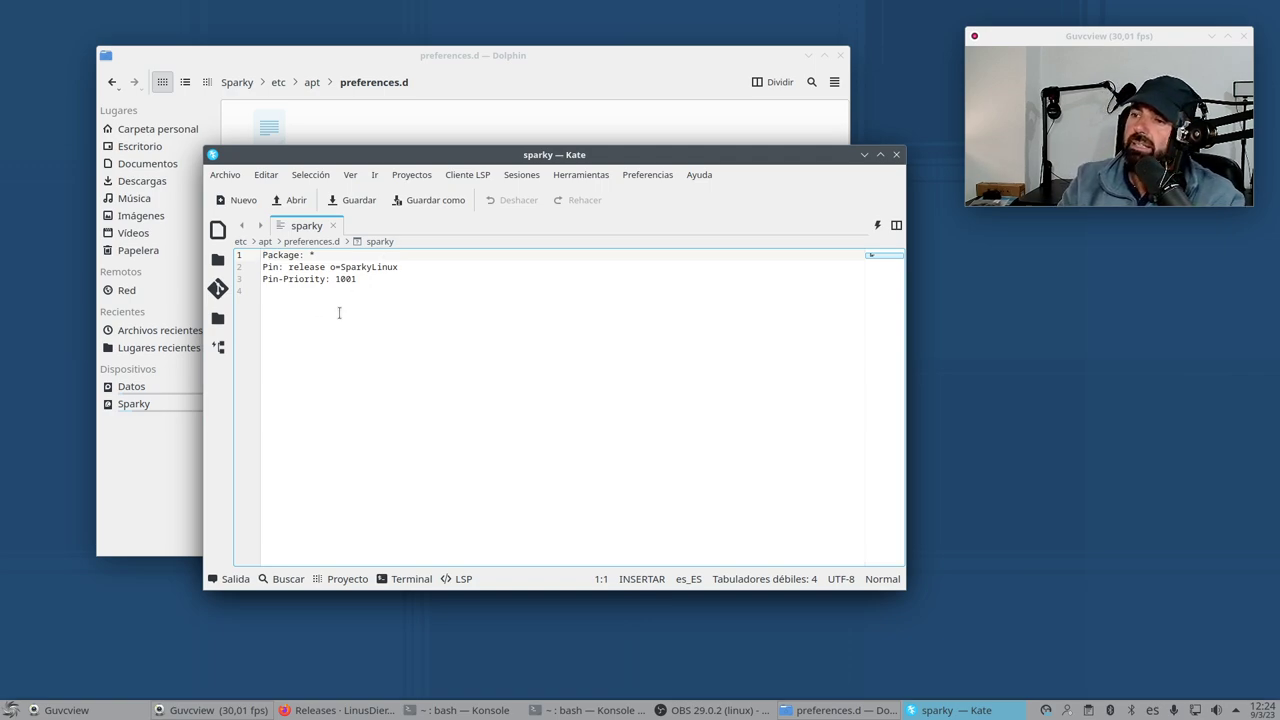
Highlight the package pinning lines in the sparky preferences file to examine them, and close Kate
left_click_drag(352, 290, 249, 257)
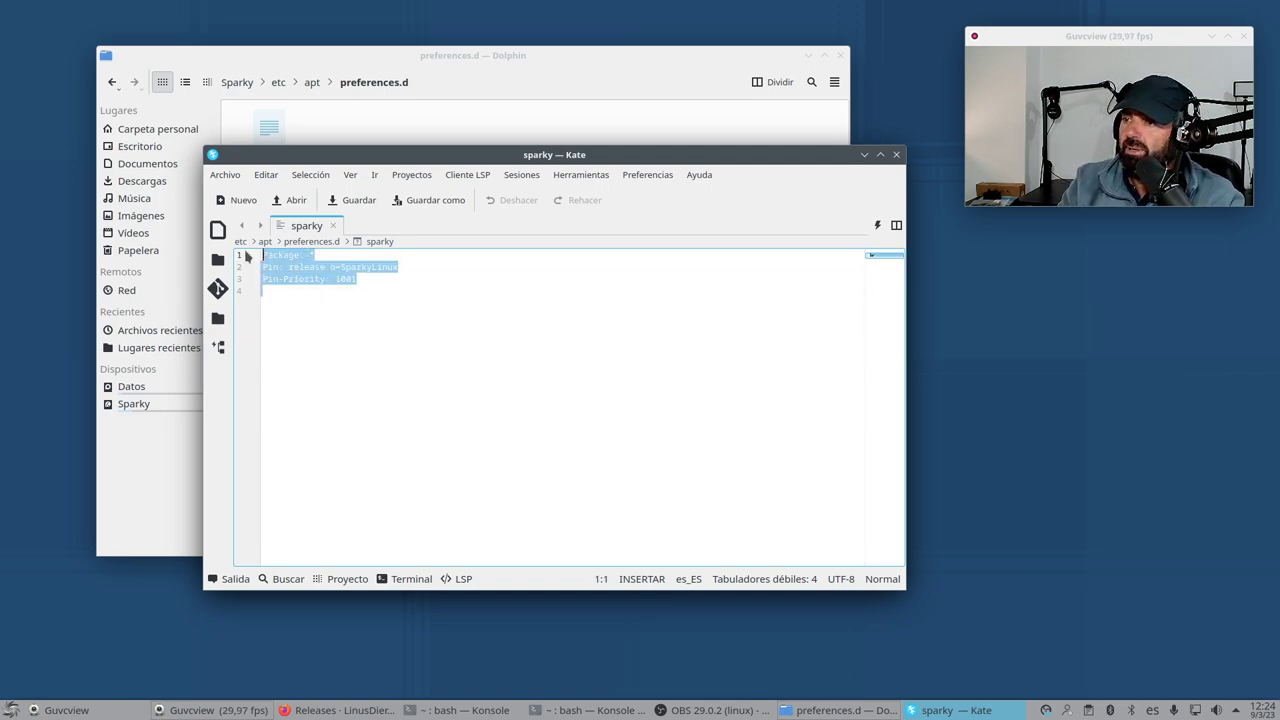
left_click(489, 397)
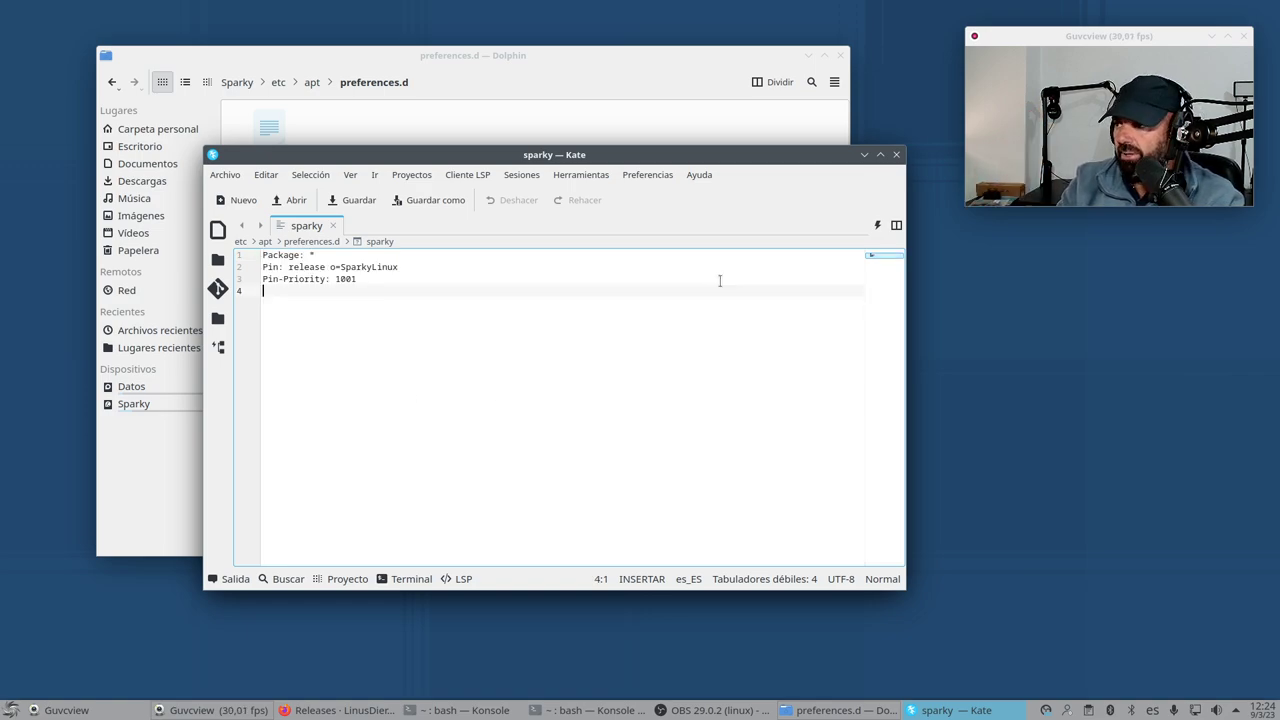
left_click(896, 154)
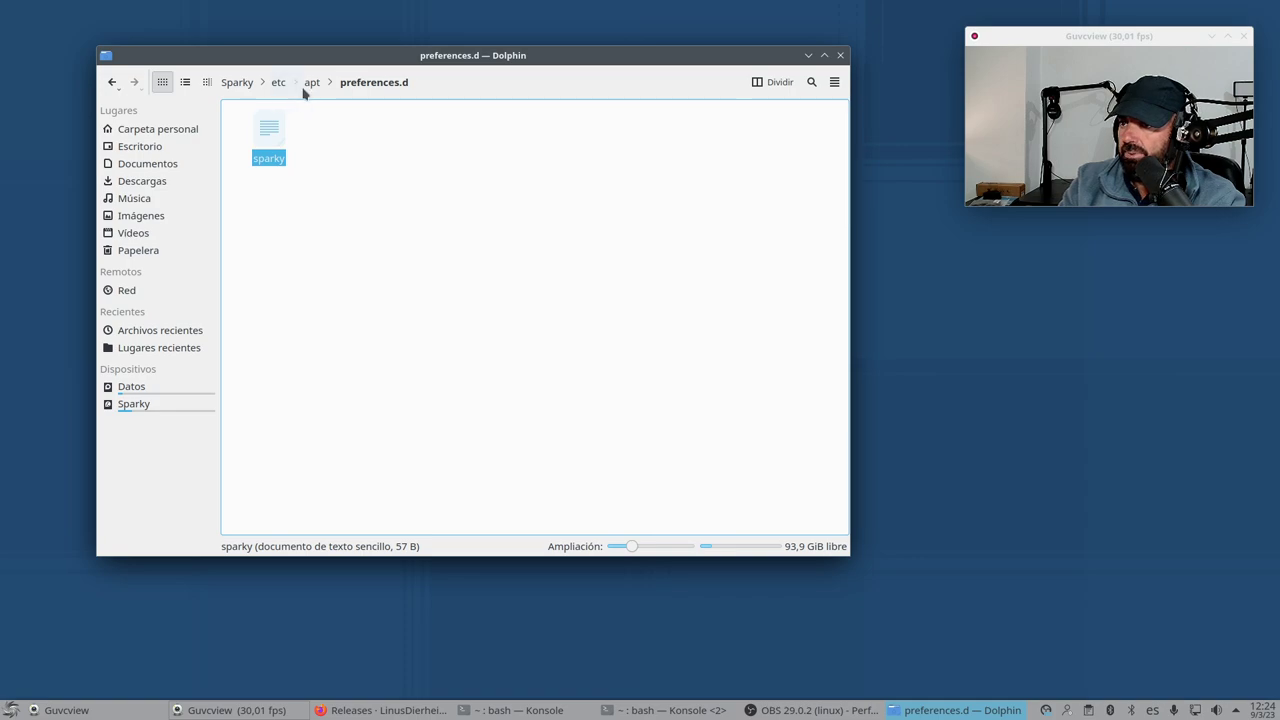
Return to the apt folder, enter sources.list.d and open liquorix.list in Kate
left_click(306, 88)
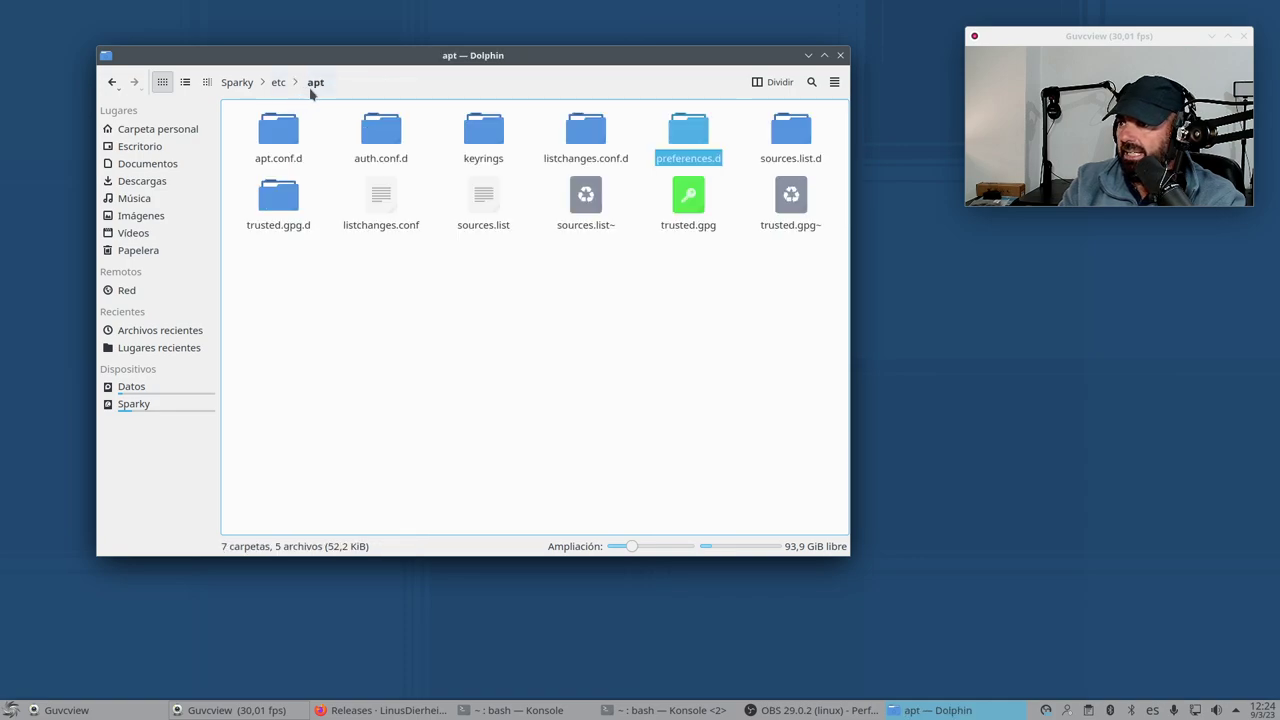
double_click(775, 143)
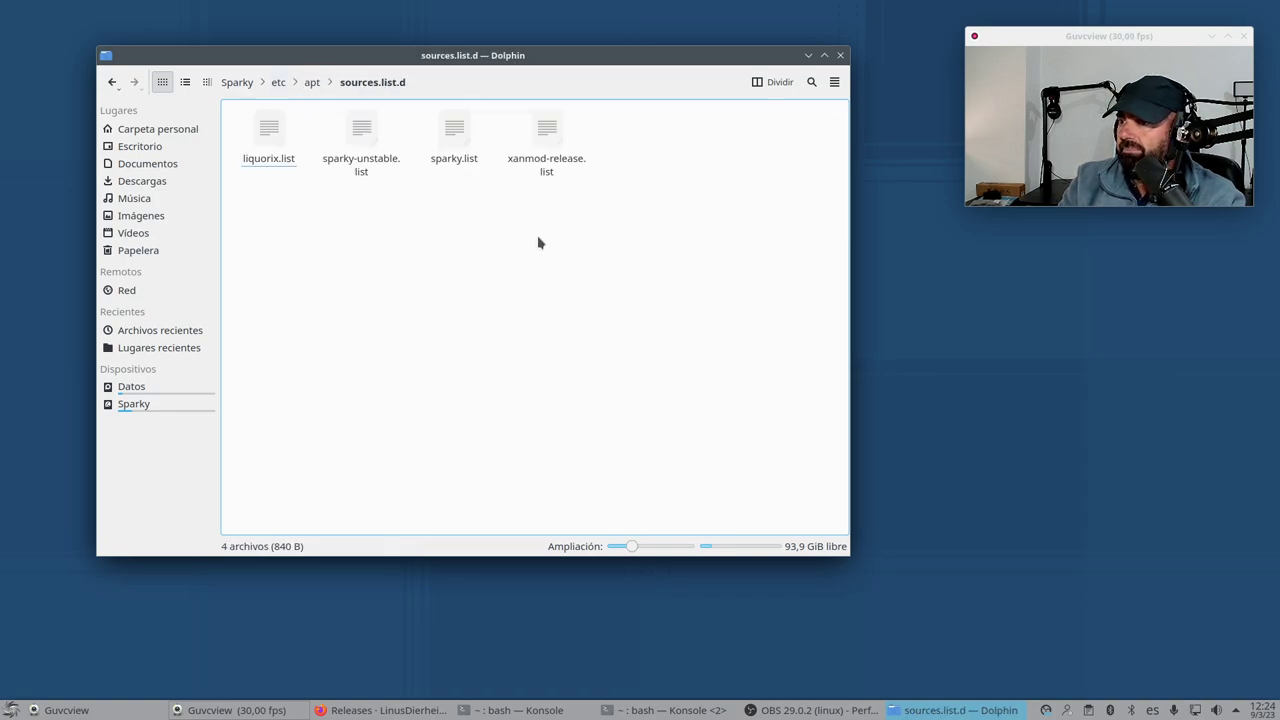
right_click(267, 133)
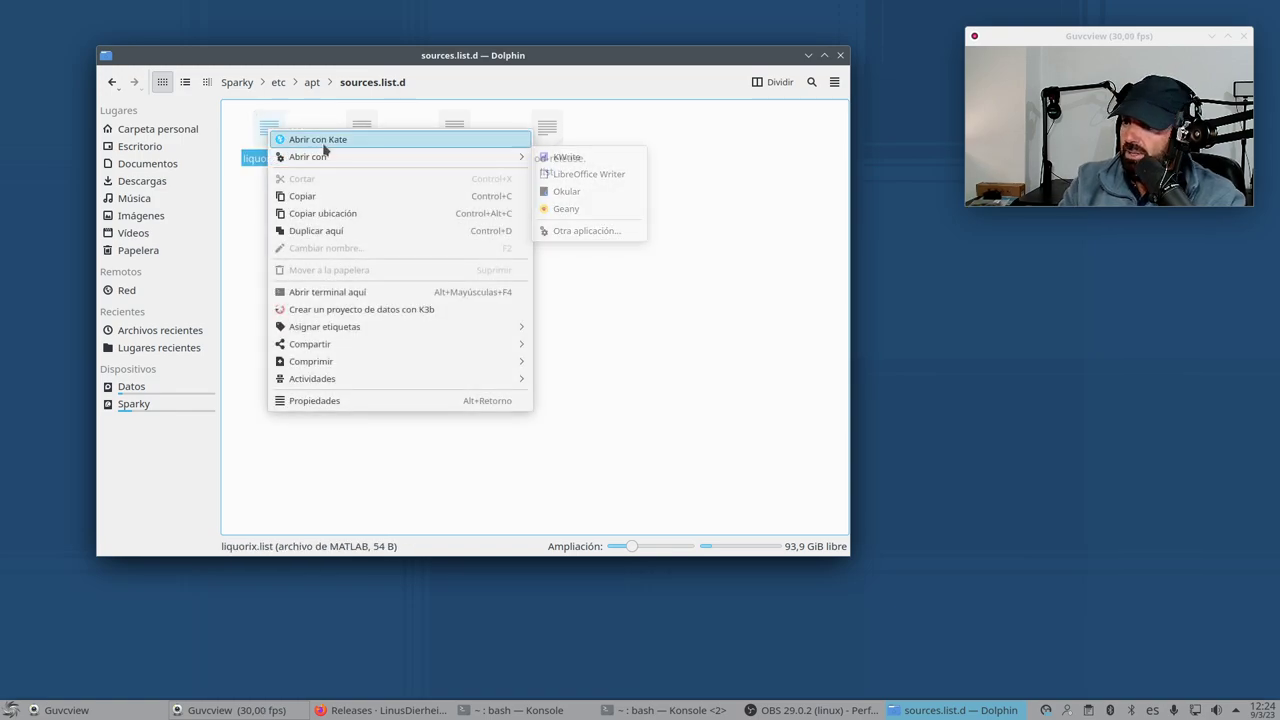
left_click(318, 137)
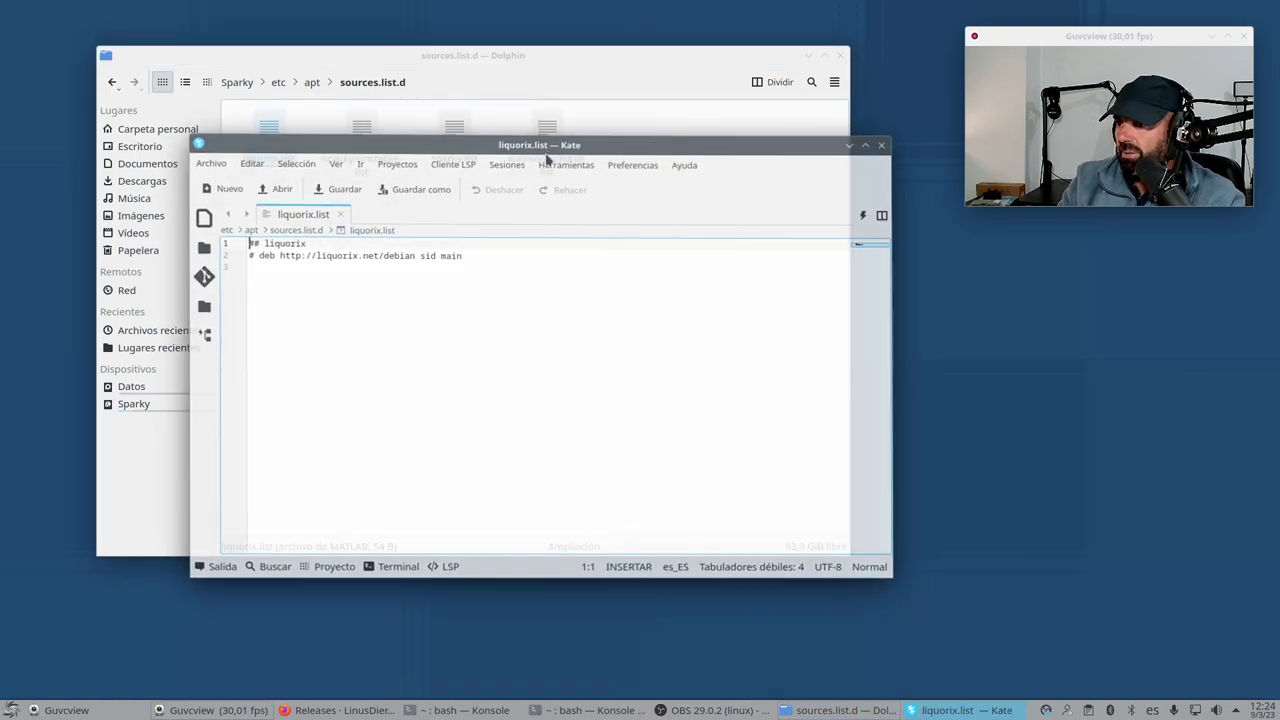
Highlight the liquorix heading and the commented deb line in liquorix.list to examine the repository entry
left_click_drag(461, 260, 248, 247)
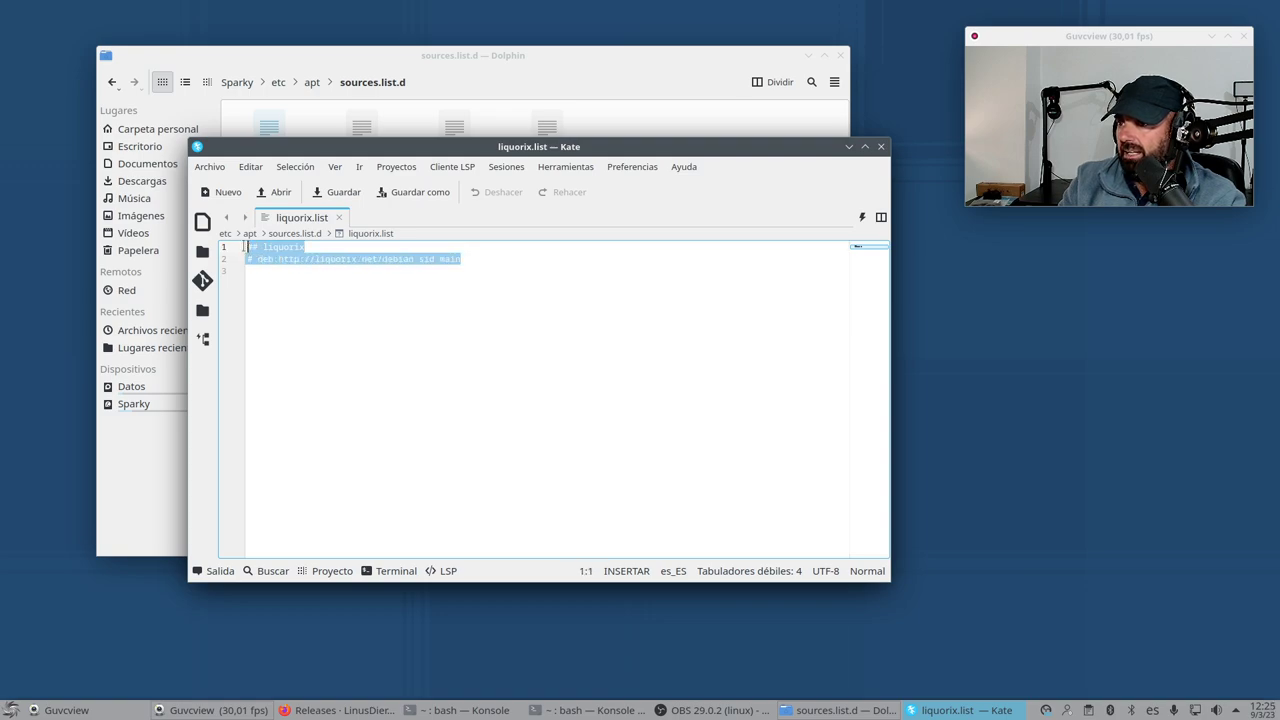
left_click(355, 343)
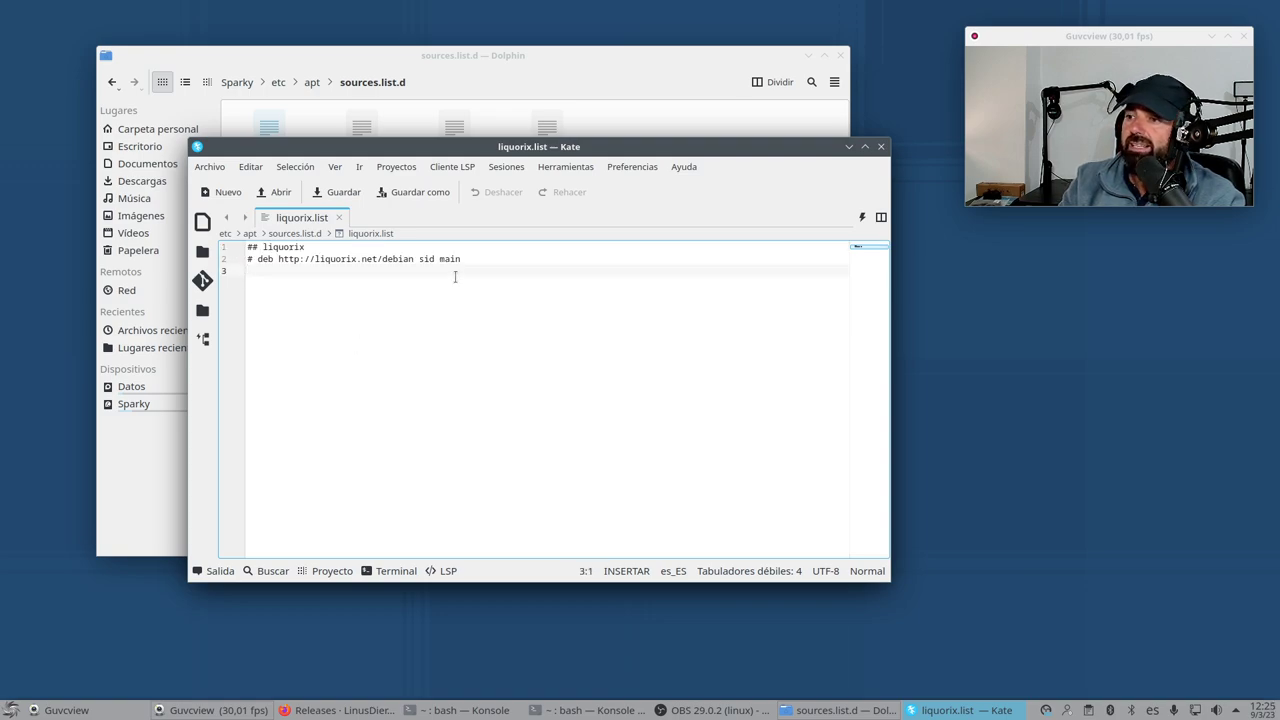
left_click_drag(460, 259, 235, 258)
left_click(283, 283)
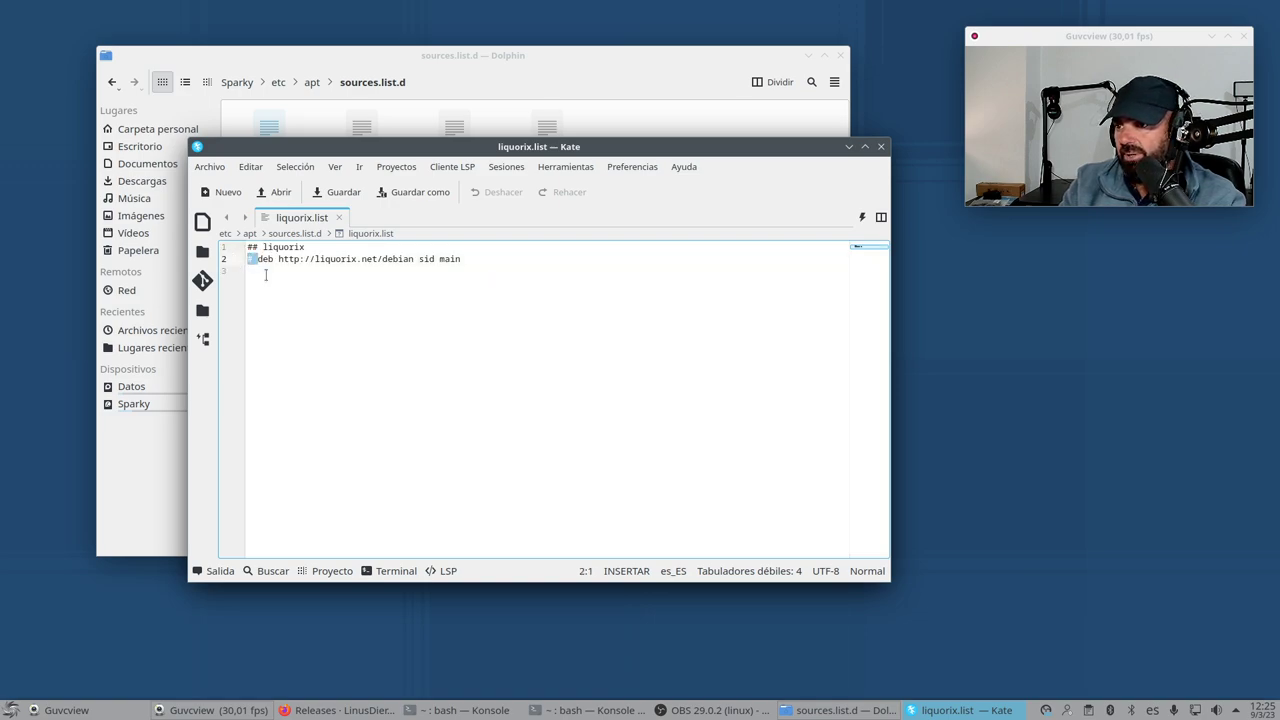
left_click(265, 275)
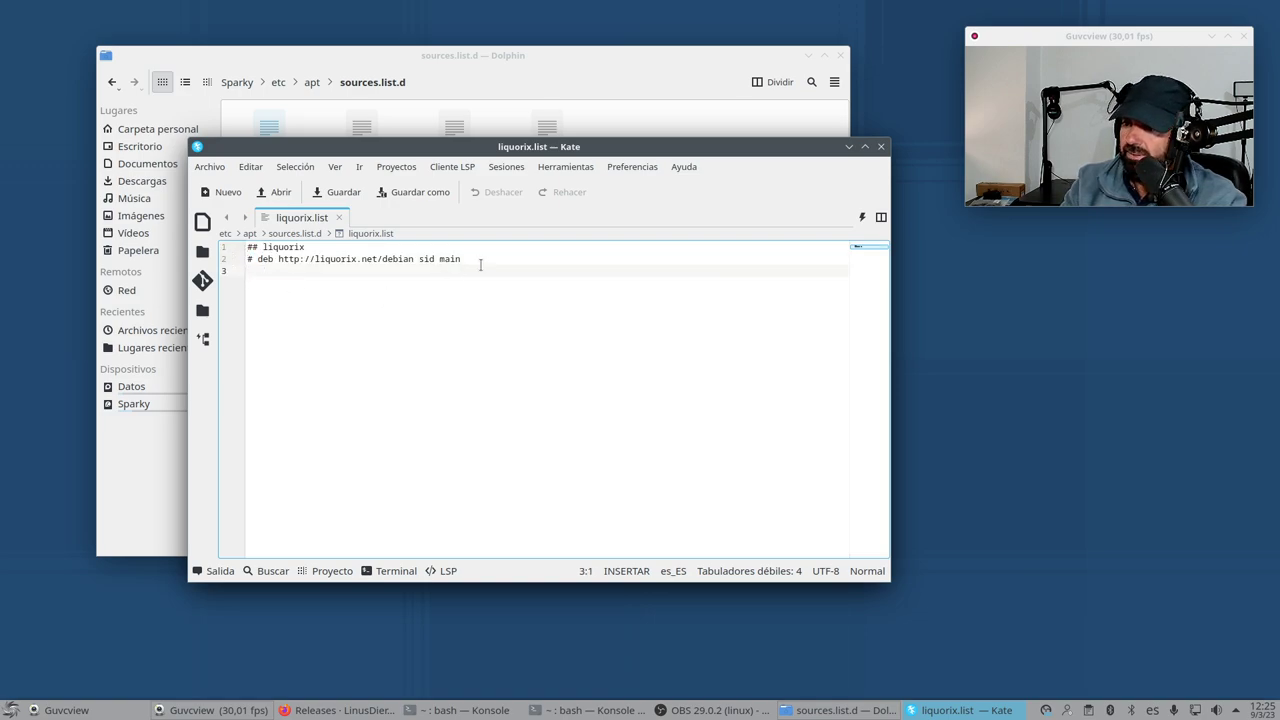
left_click_drag(480, 264, 243, 250)
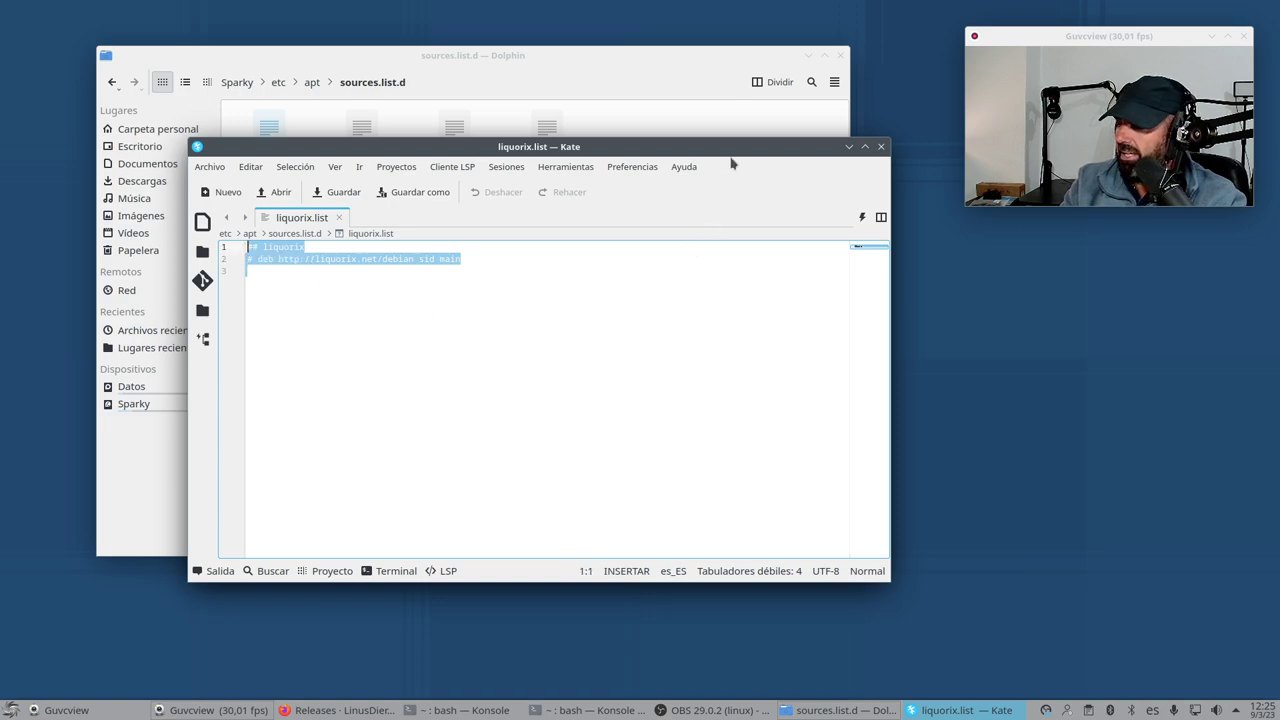
Move the Kate window down slightly, highlight the liquorix.list text again, and close Kate
left_click_drag(714, 150, 707, 179)
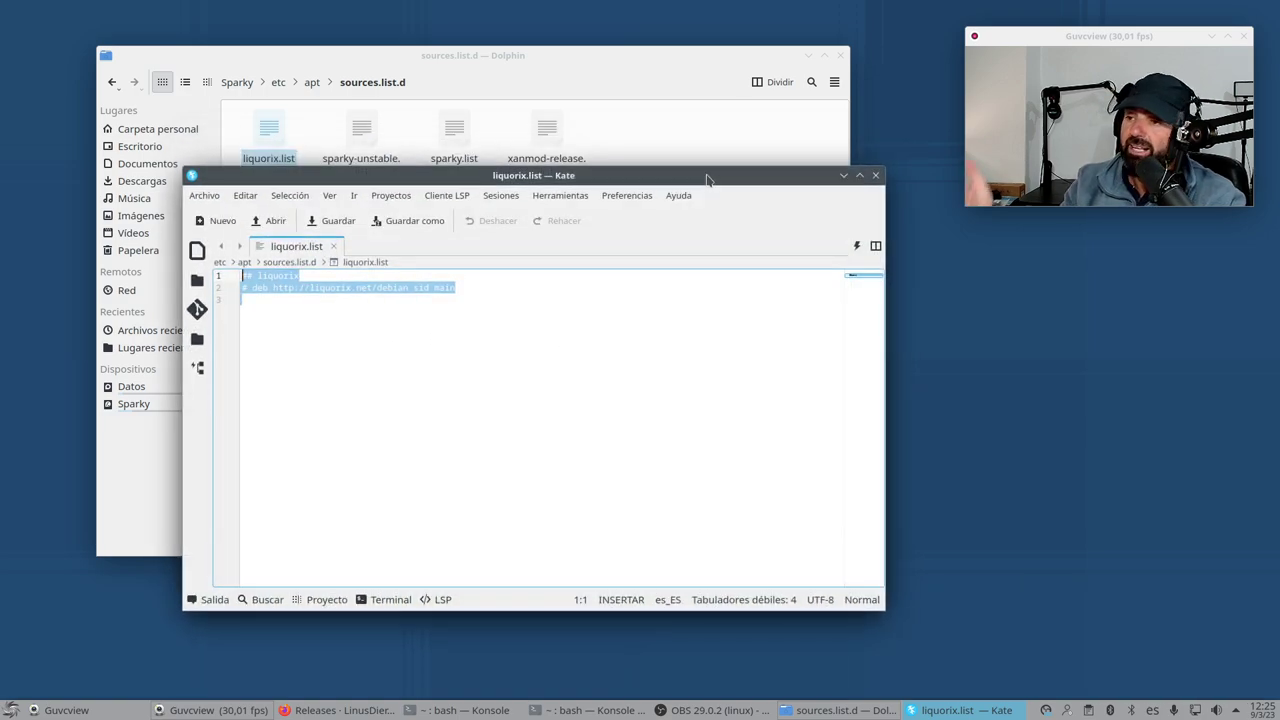
left_click(624, 313)
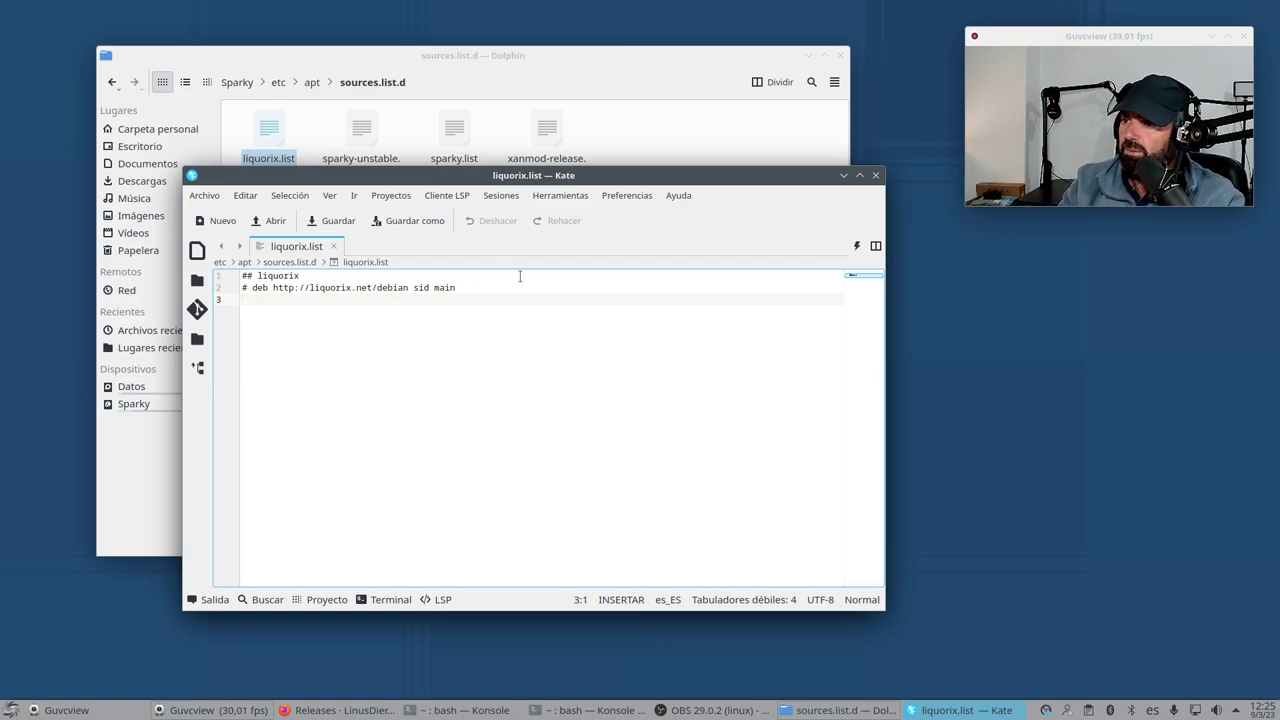
key("ctrl+a")
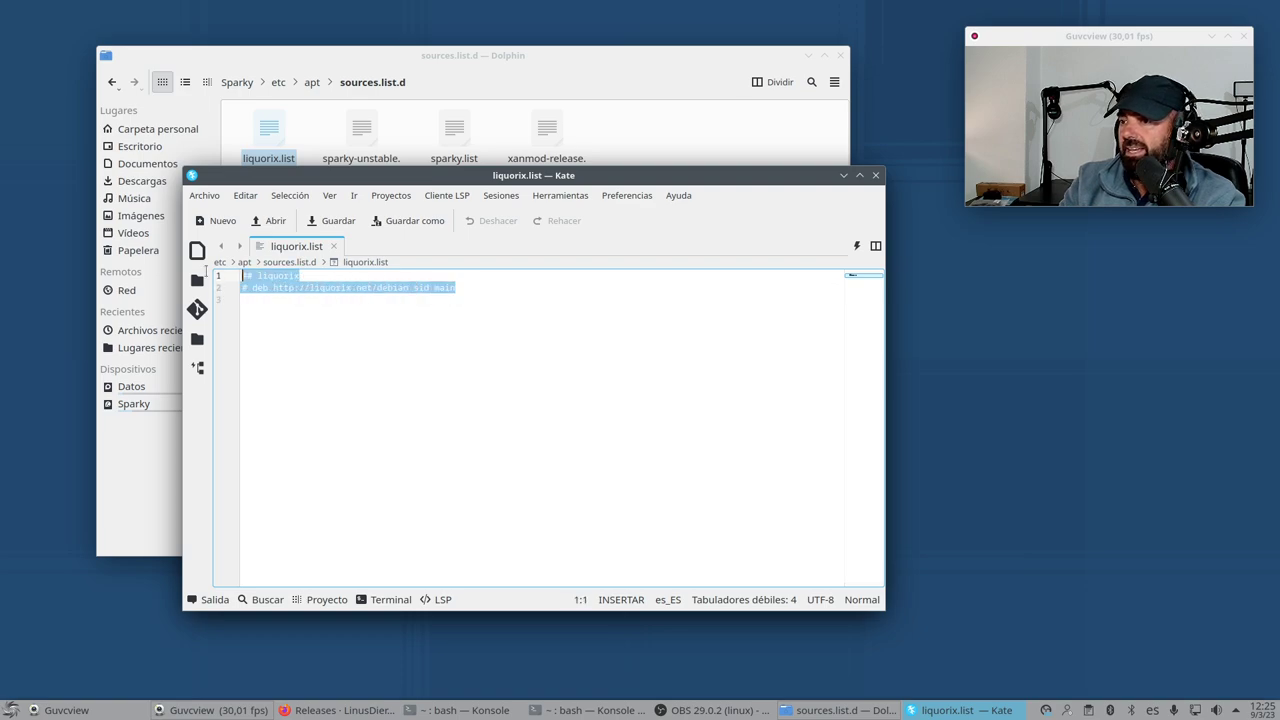
left_click(682, 290)
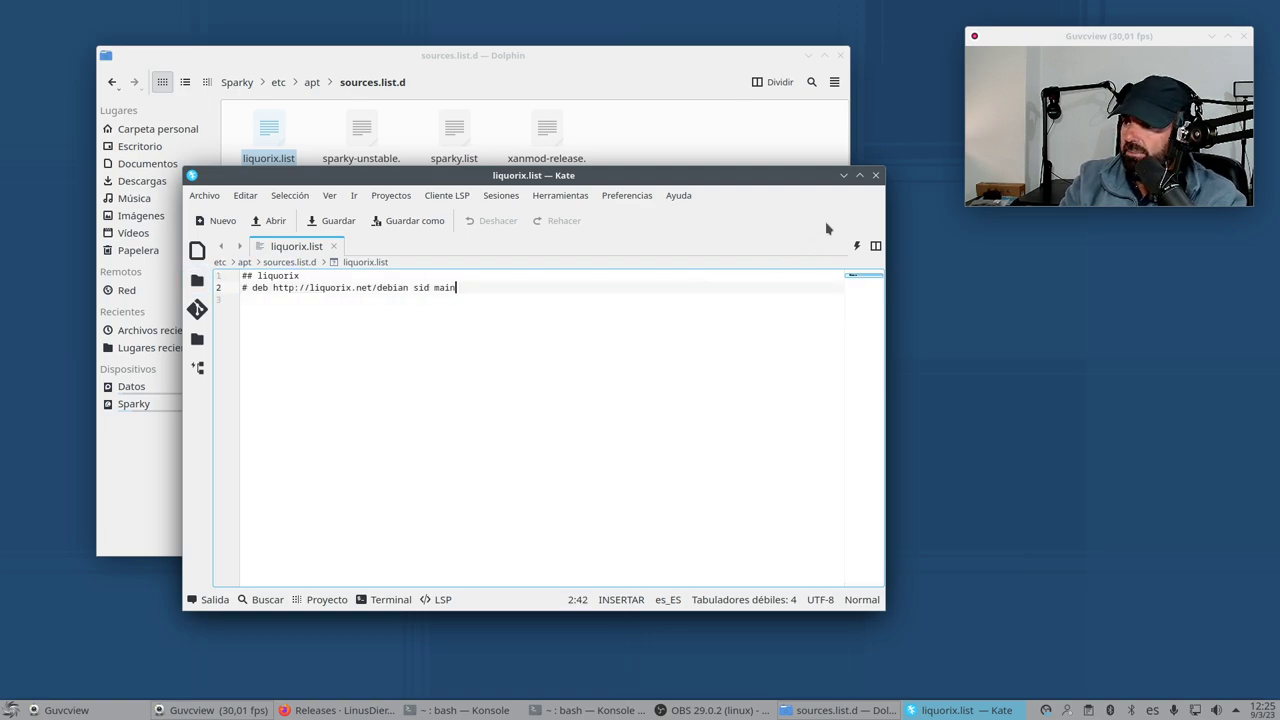
left_click(875, 175)
Open sparky-unstable.list from sources.list.d in Kate and nudge its window up slightly
right_click(364, 143)
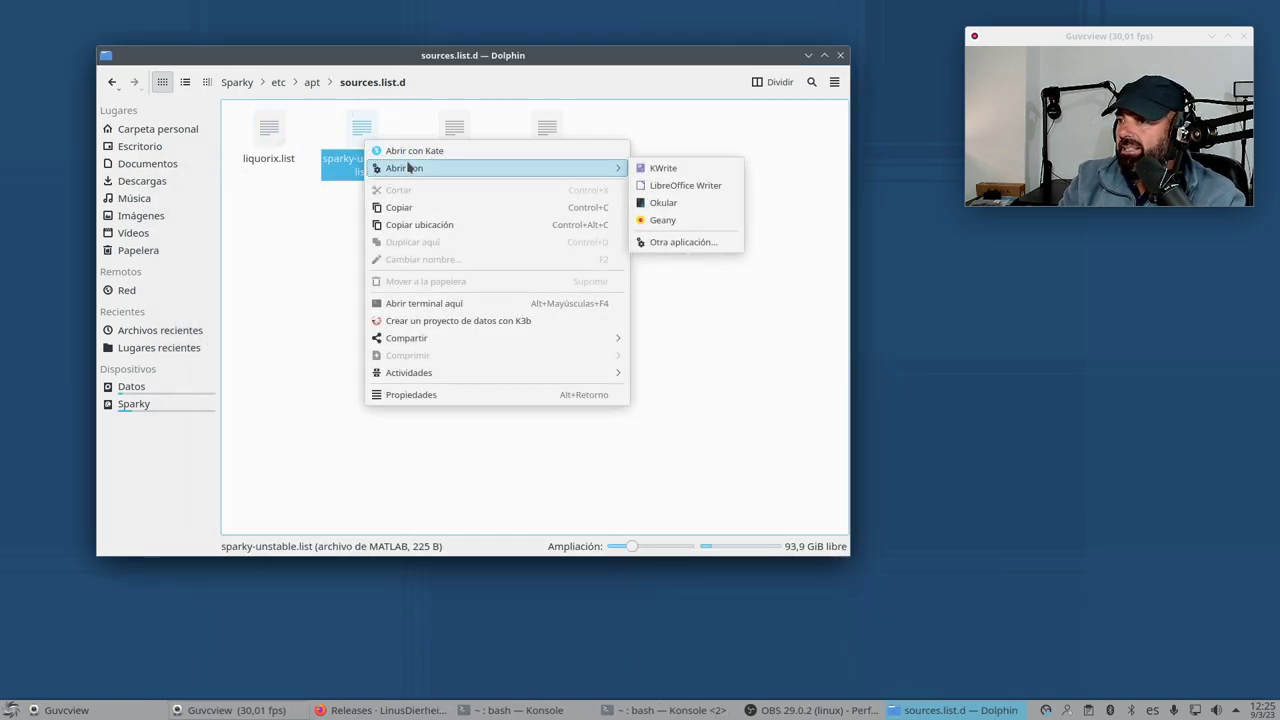
left_click(452, 151)
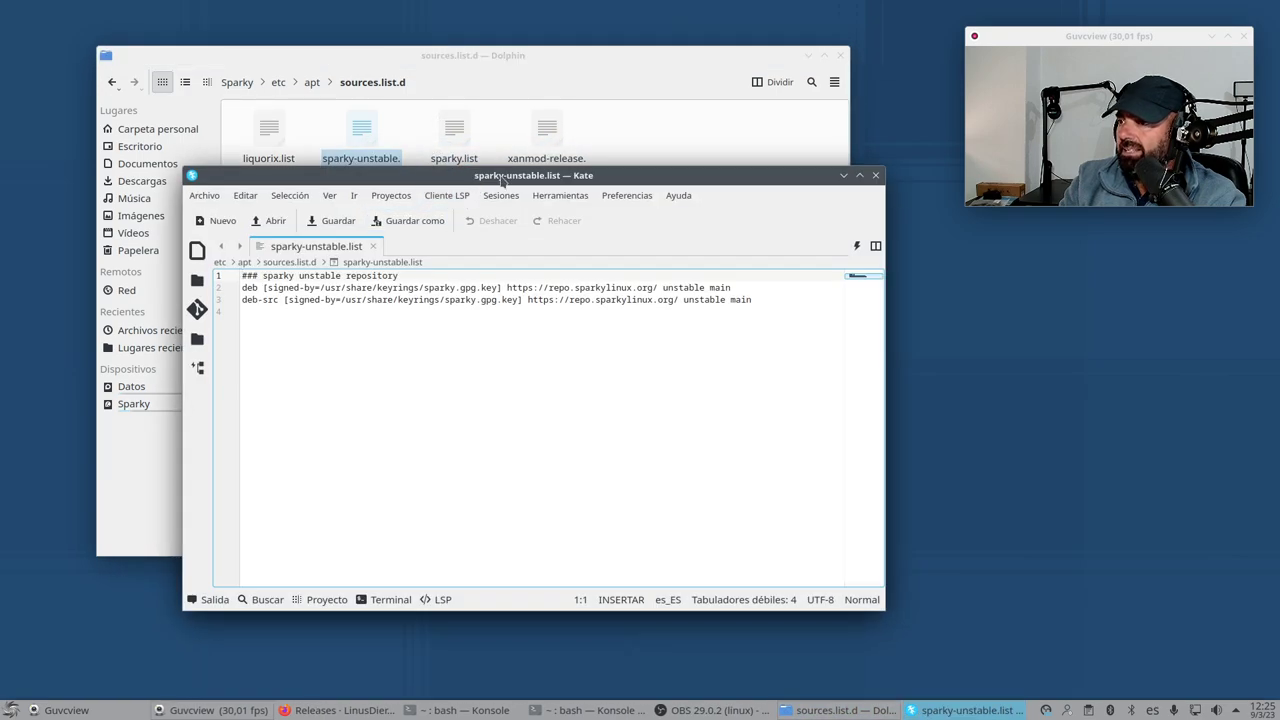
left_click_drag(501, 182, 497, 177)
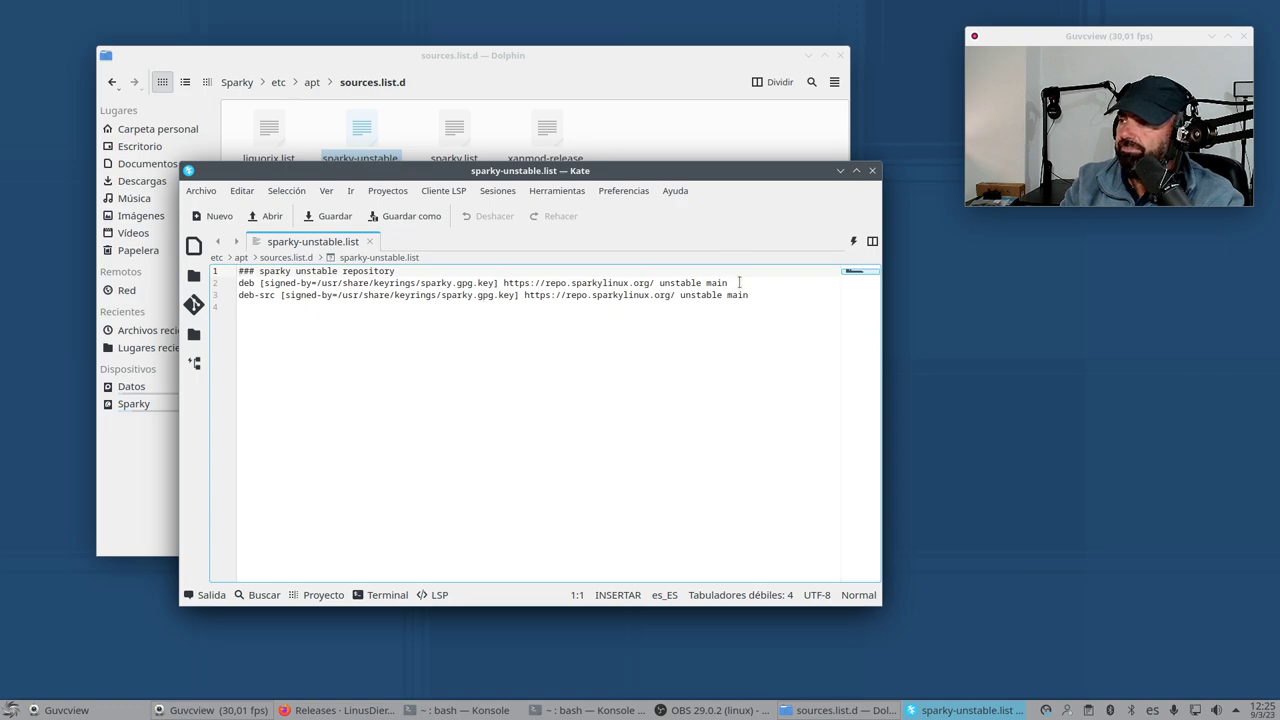
Highlight the deb line of the Sparky unstable repository to examine it, and close Kate
left_click_drag(739, 282, 238, 283)
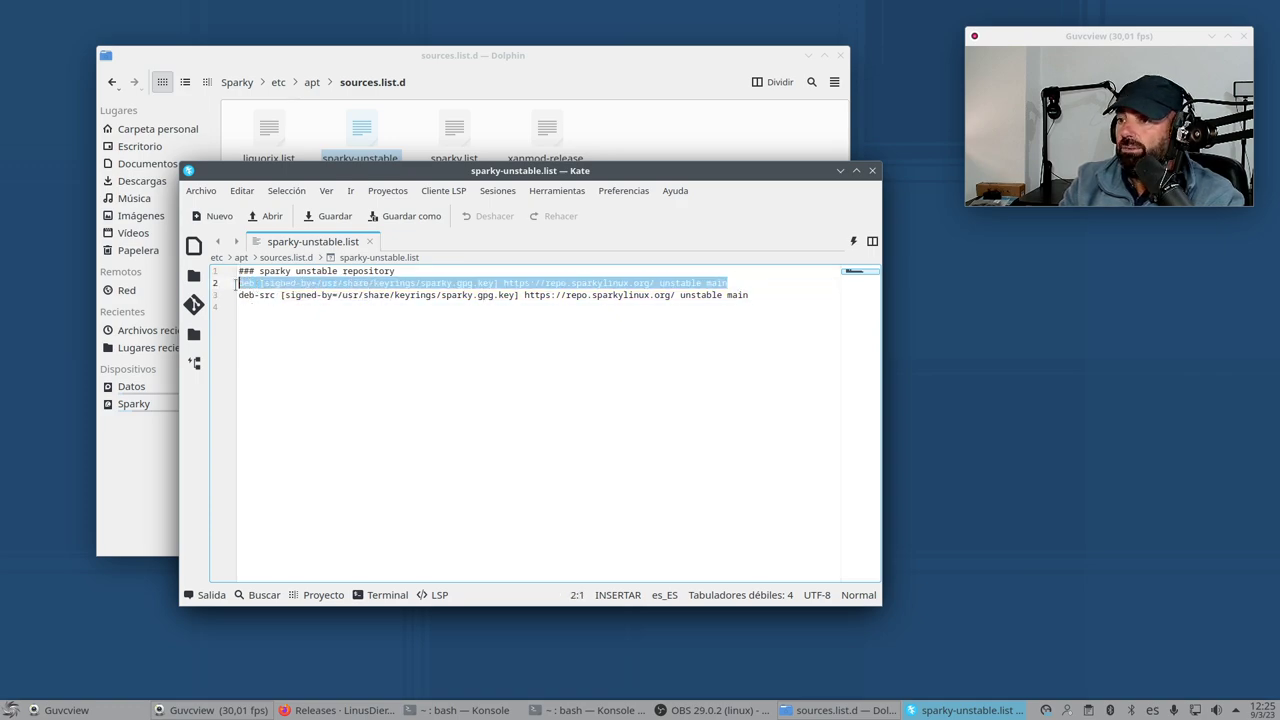
left_click(283, 327)
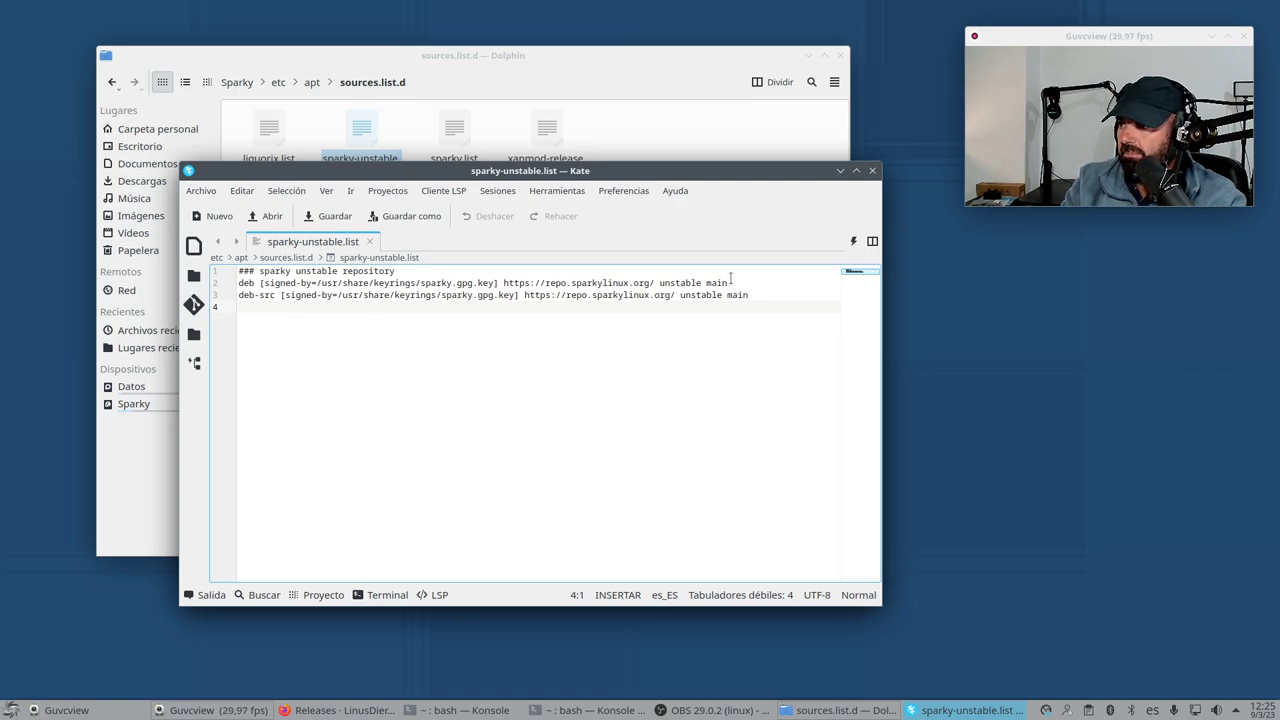
left_click_drag(731, 282, 238, 283)
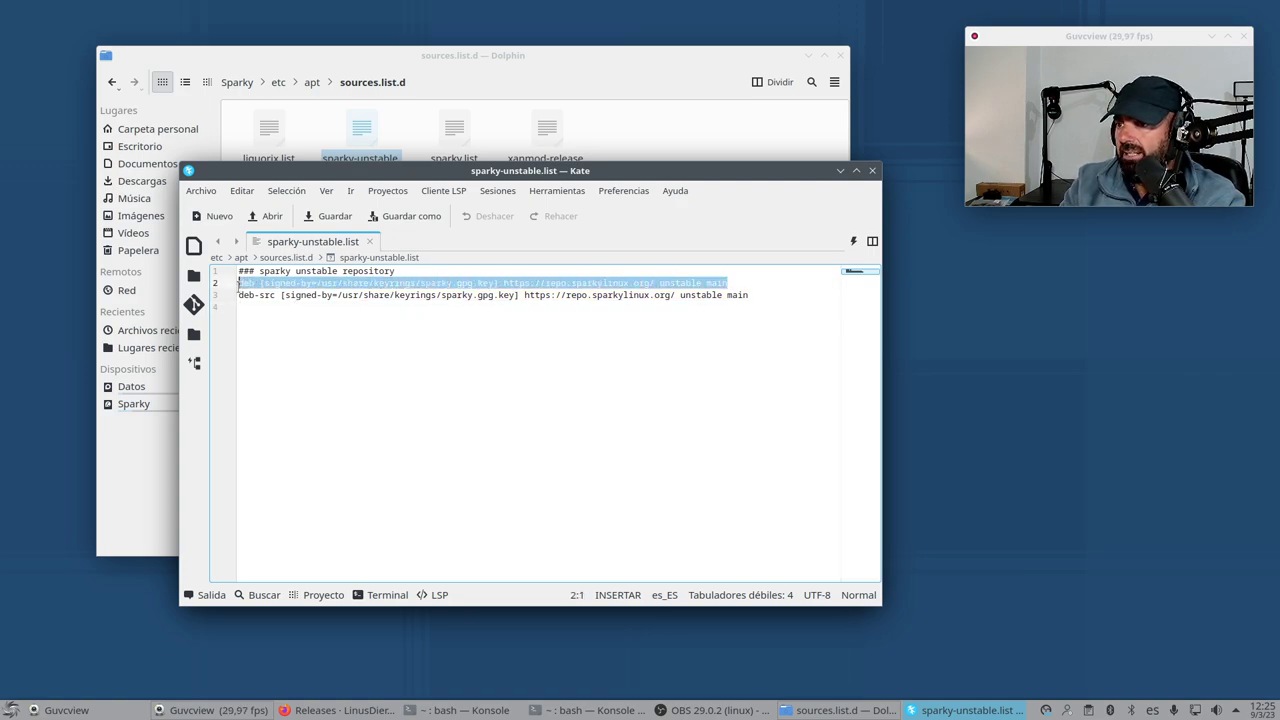
left_click(367, 433)
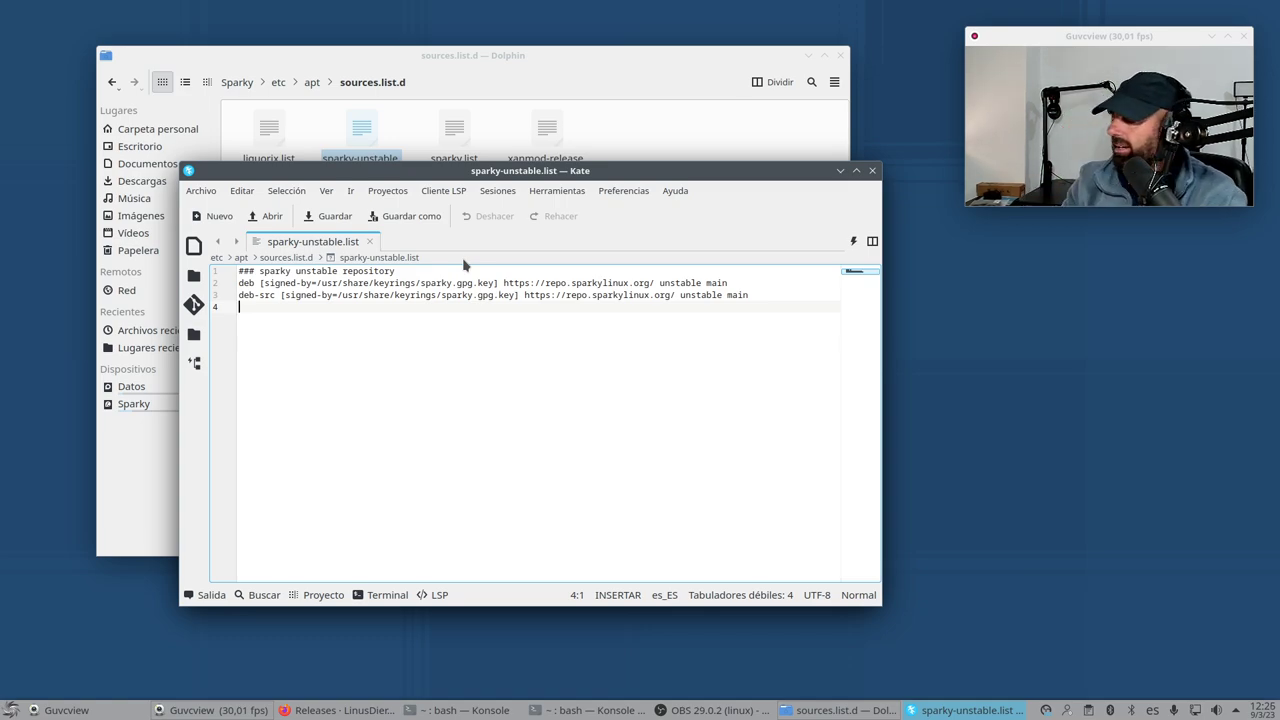
left_click(872, 171)
Open sparky.list in Kate and highlight the deb line of the Sparky core repository
right_click(456, 141)
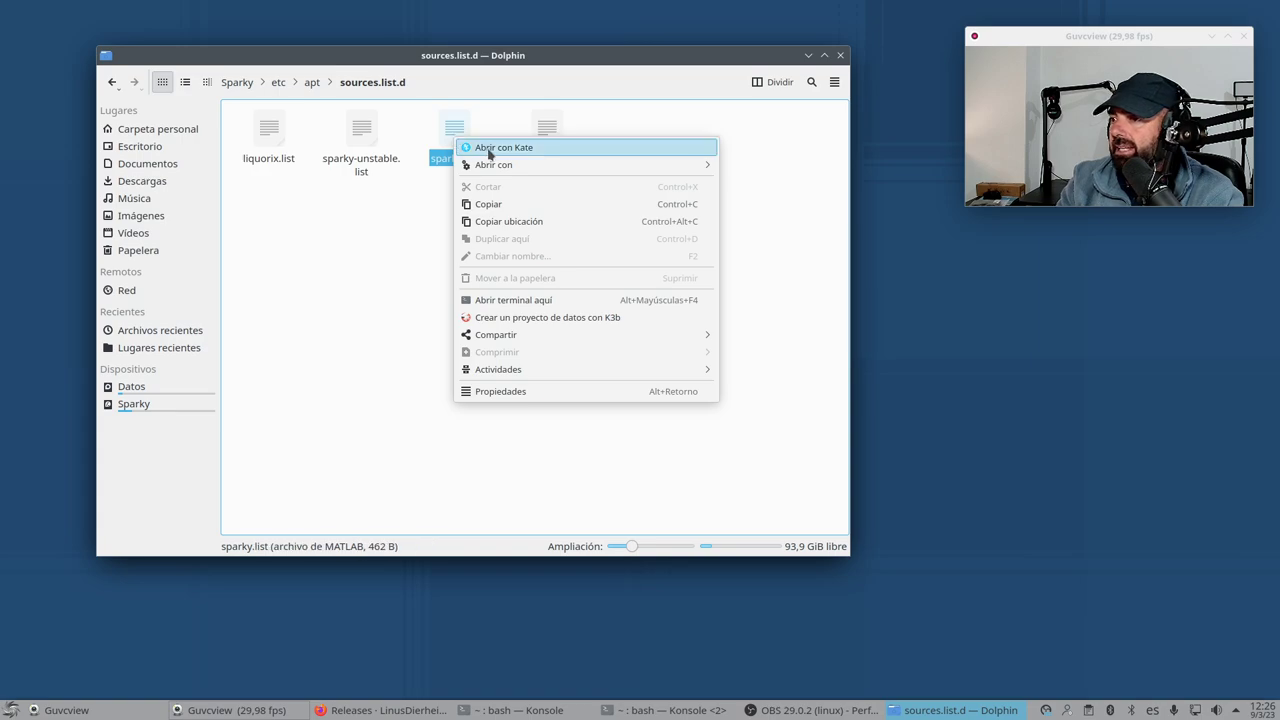
left_click(490, 152)
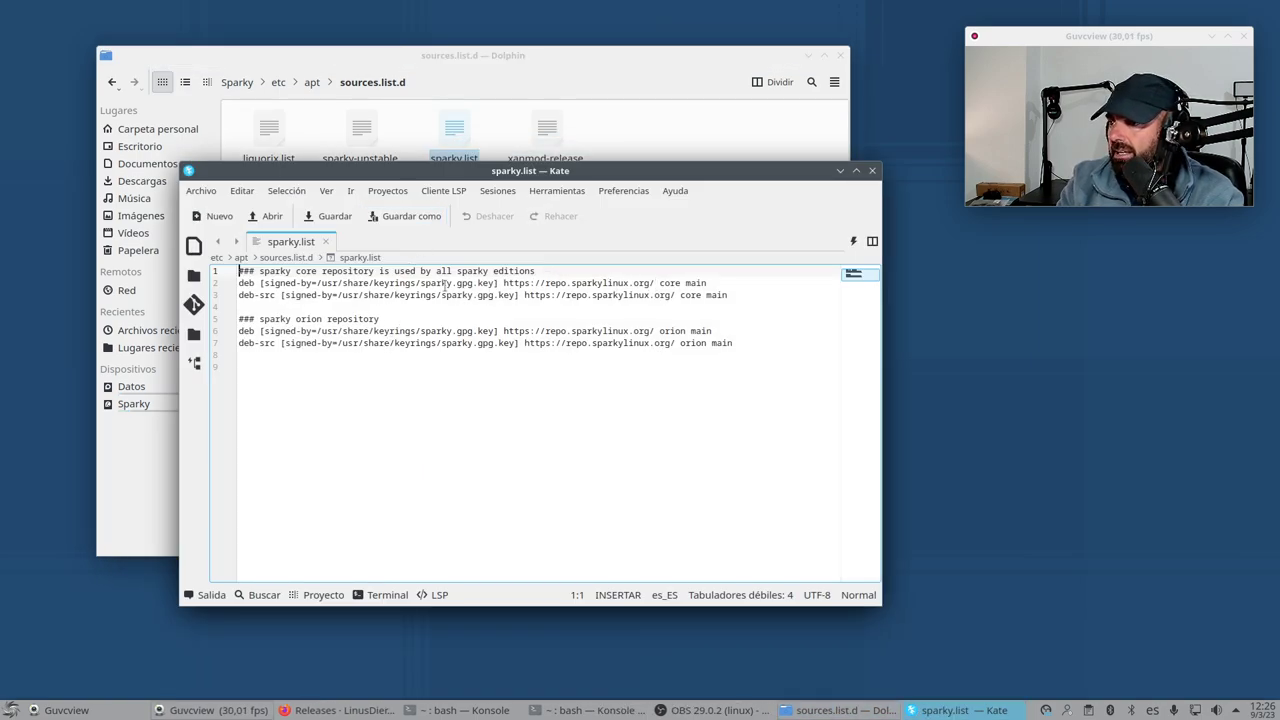
left_click_drag(706, 283, 232, 281)
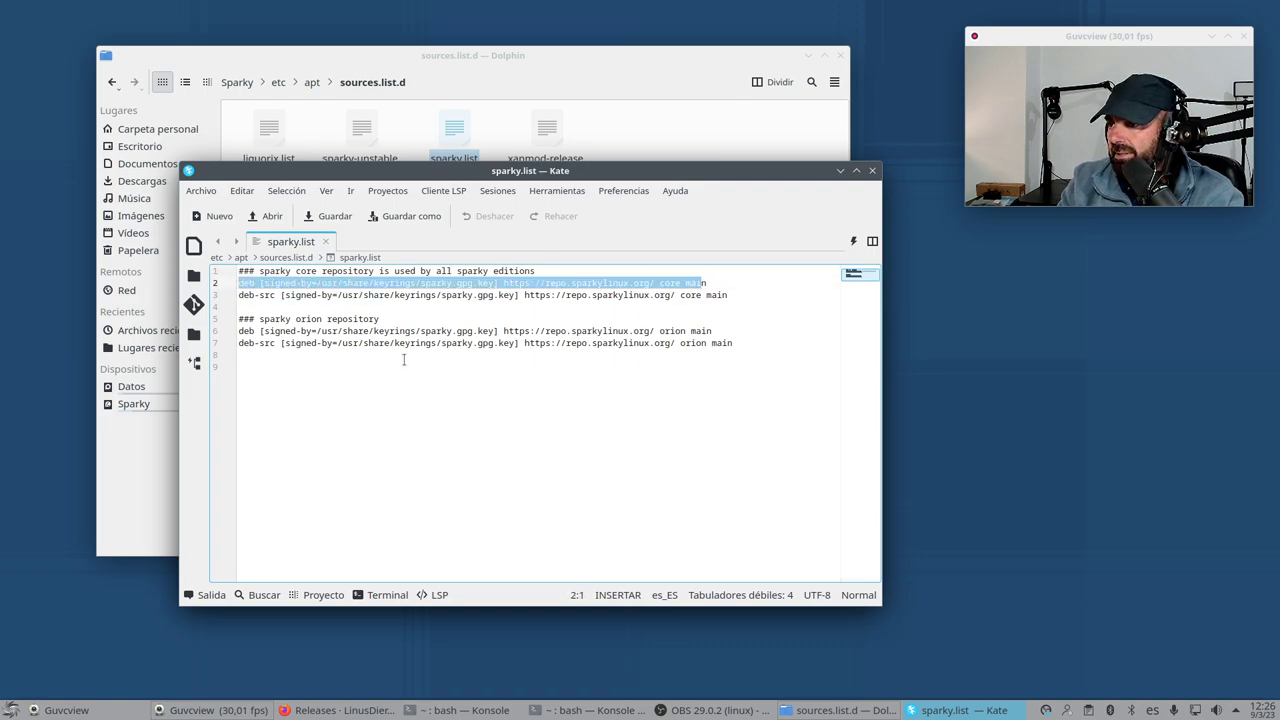
left_click(404, 360)
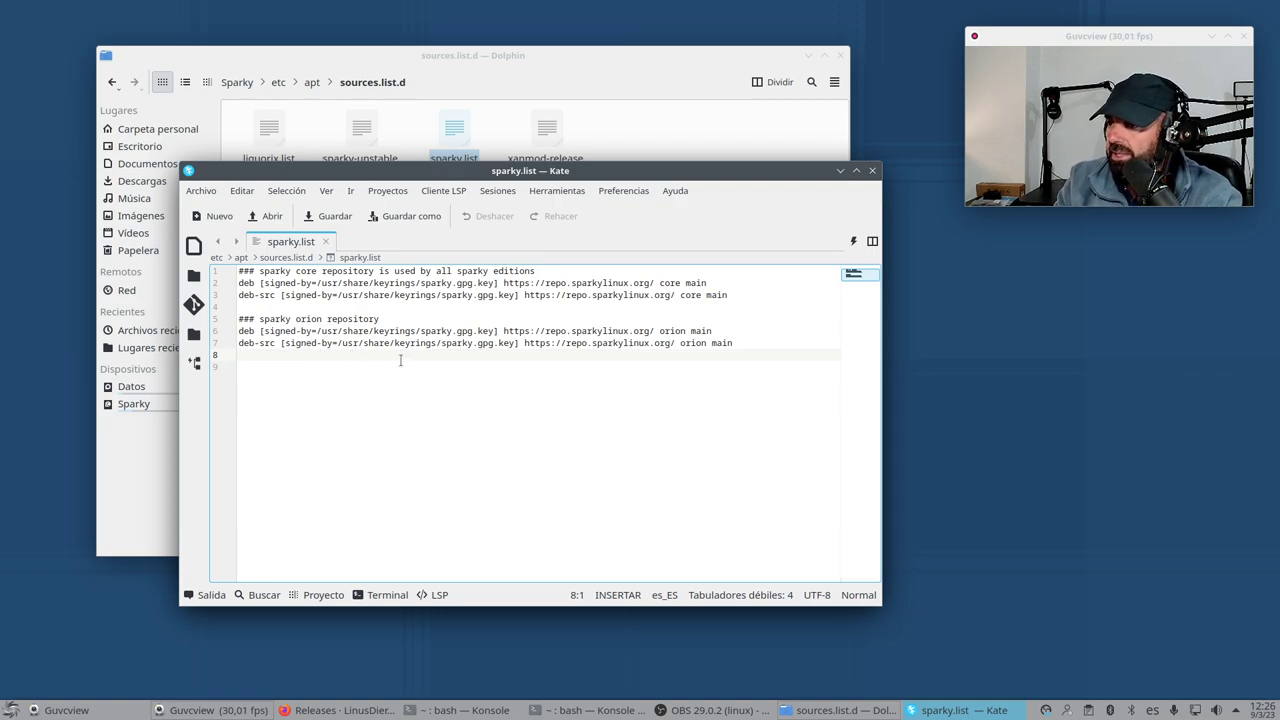
Highlight all the core and orion repository entries in sparky.list to examine them, and clear the selection
left_click(717, 284)
left_click(745, 347)
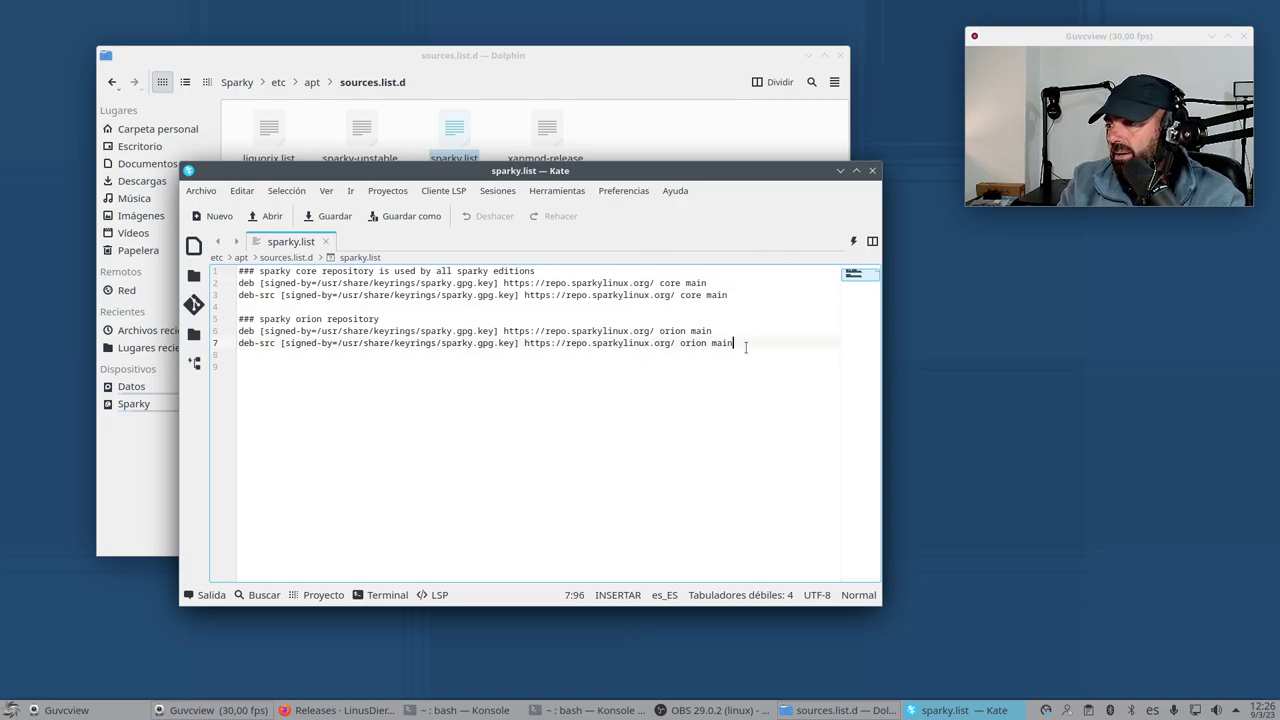
left_click_drag(745, 347, 238, 270)
left_click(423, 434)
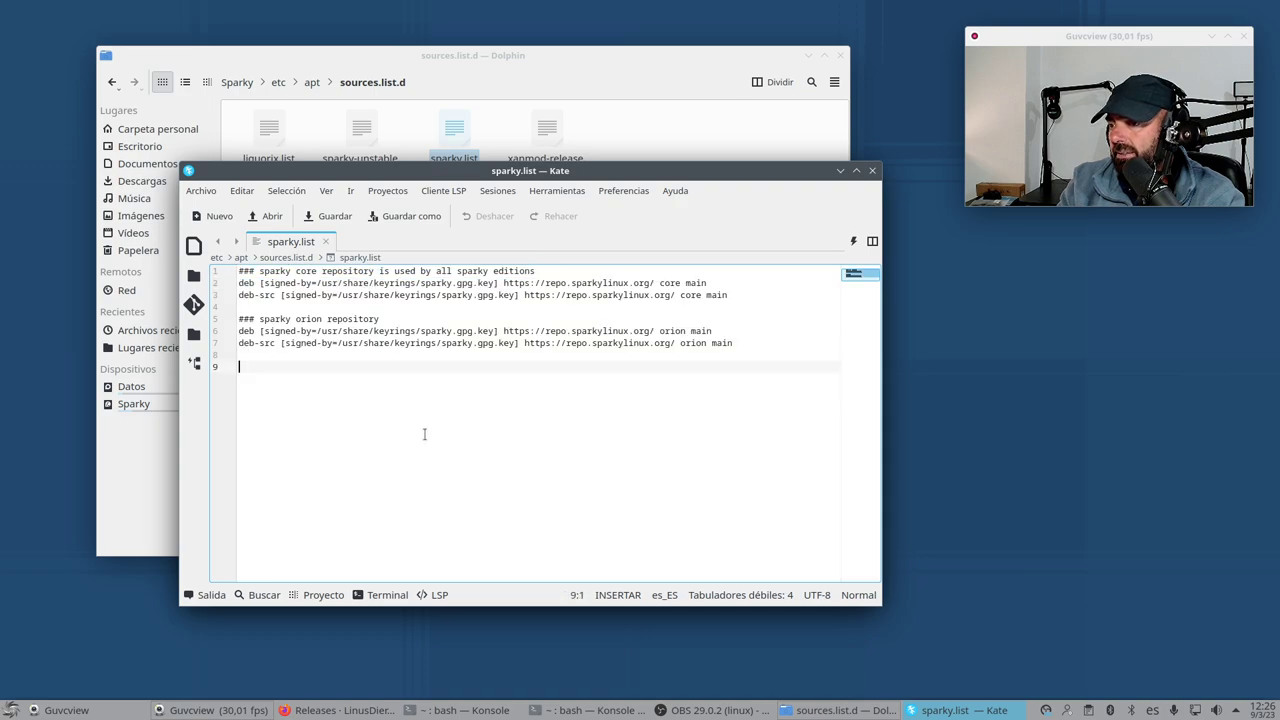
Close sparky.list, open xanmod-release.list from sources.list.d in Kate, and shift its window slightly sideways
left_click(872, 171)
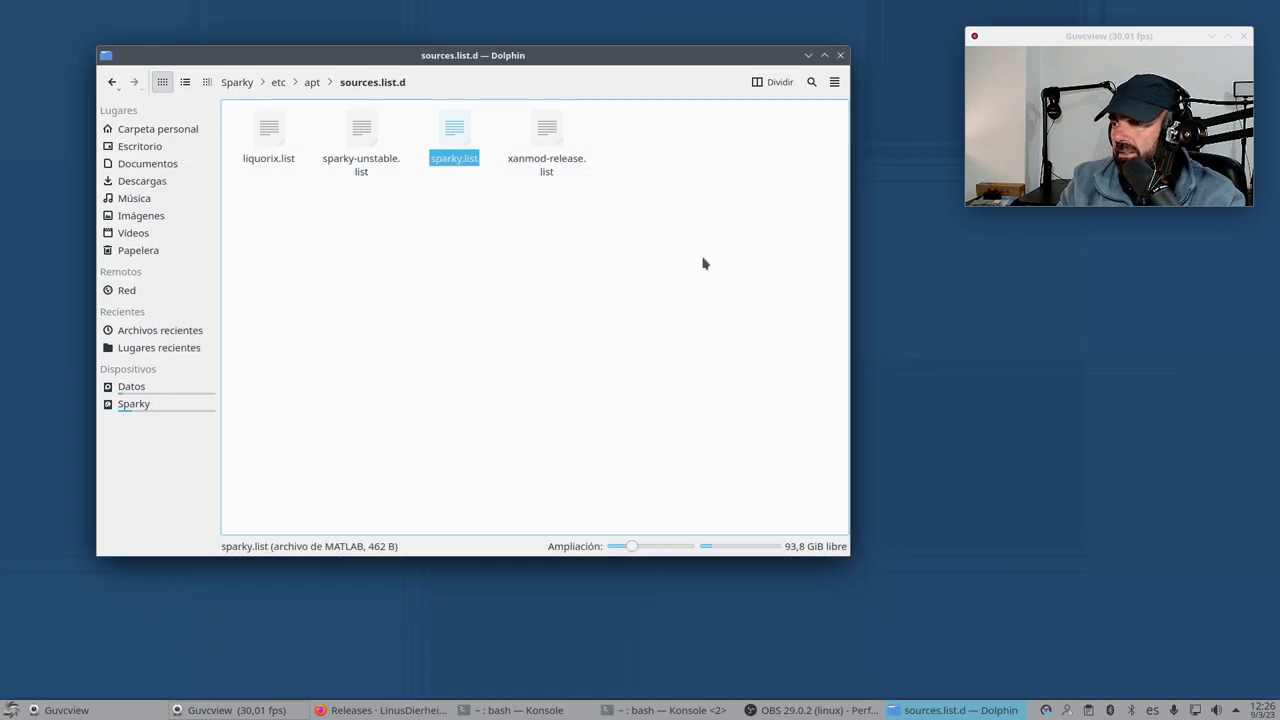
right_click(546, 137)
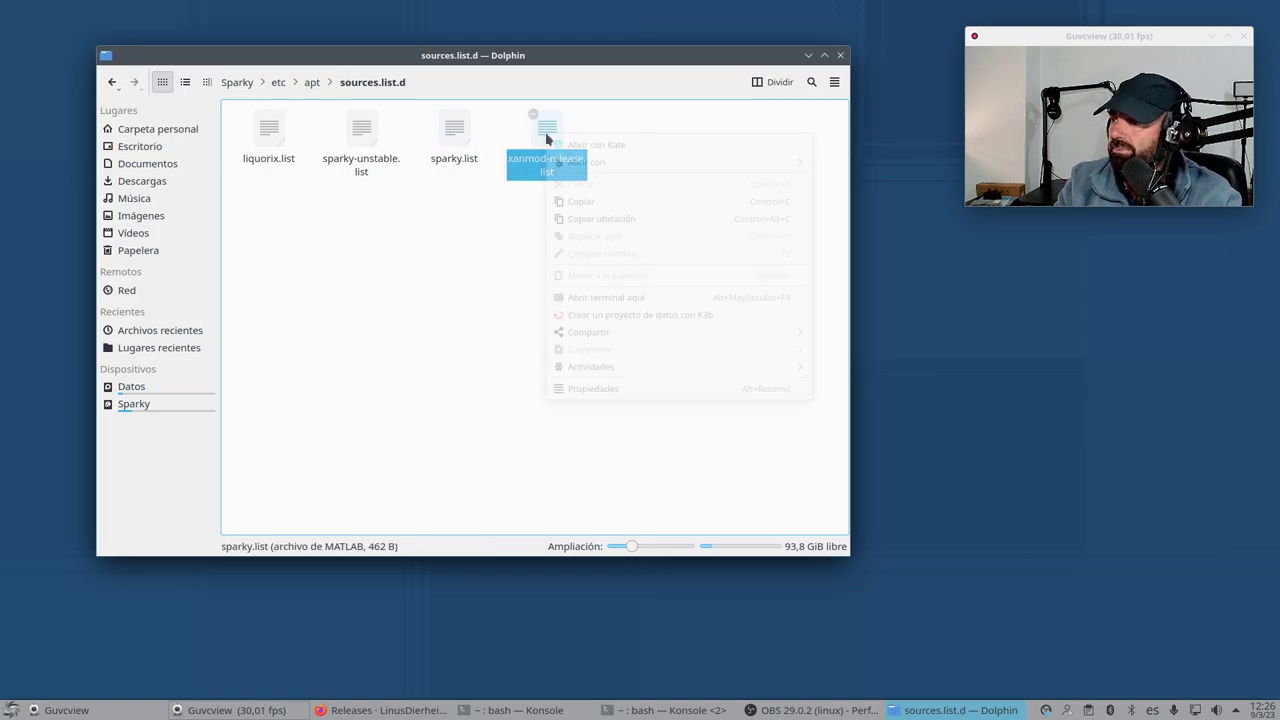
left_click(580, 140)
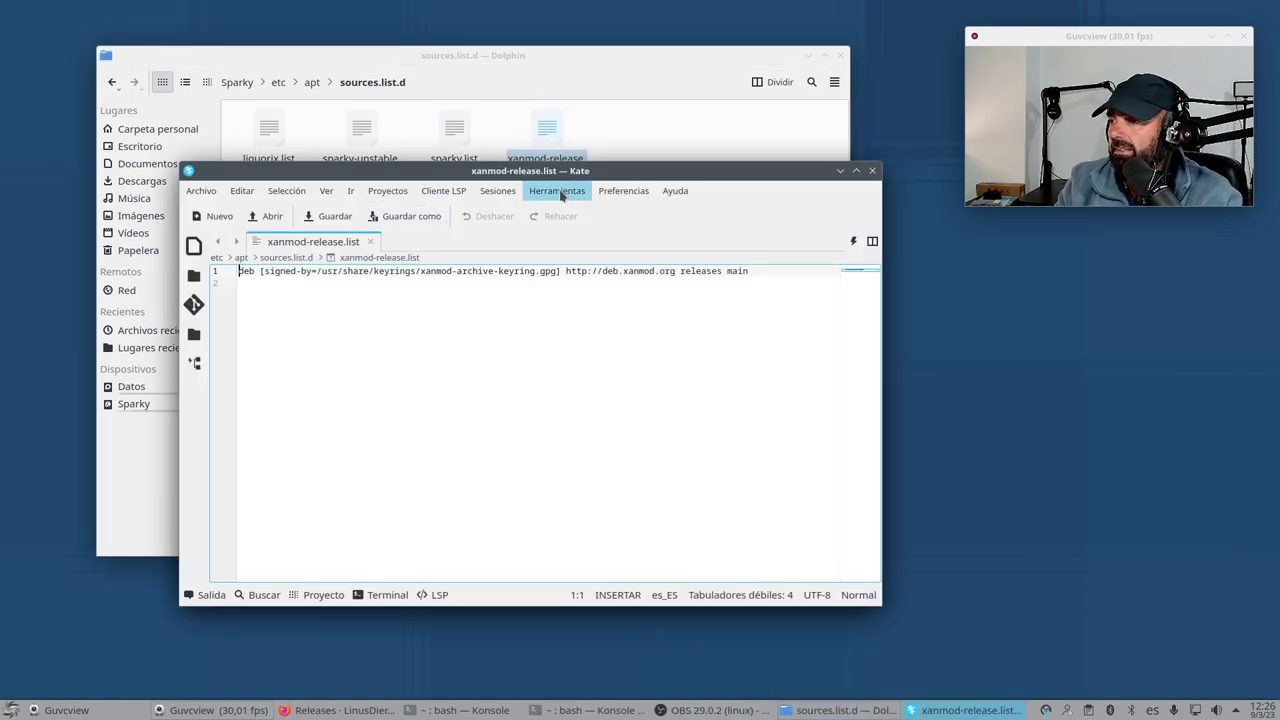
left_click_drag(571, 185, 527, 177)
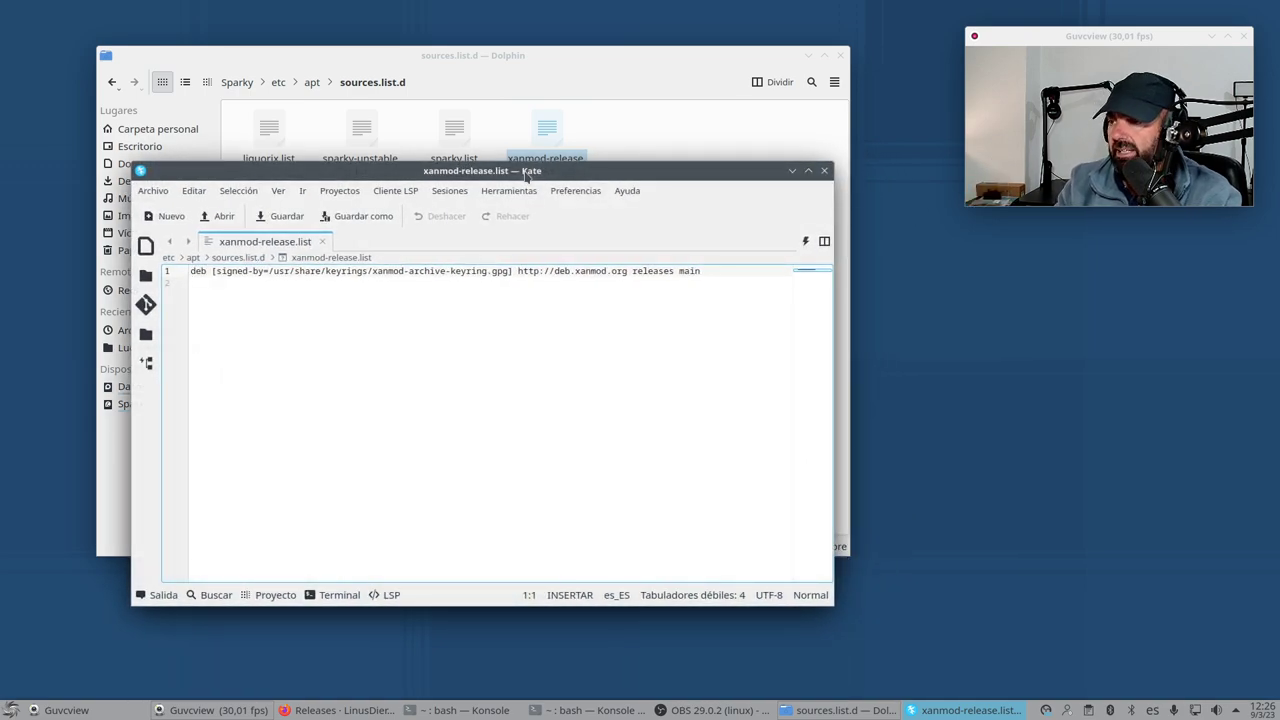
Highlight the deb line of the XanMod repository to examine it, clear the selection, and close Kate
left_click(721, 281)
left_click_drag(486, 279, 181, 270)
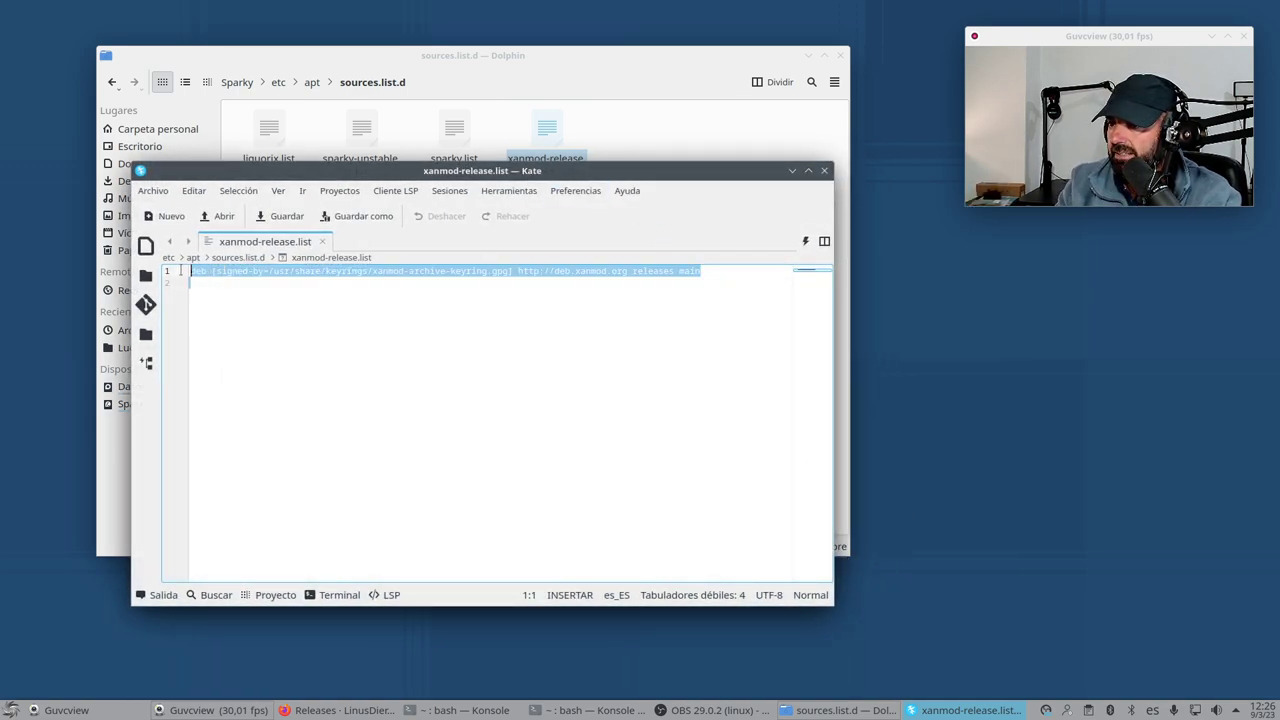
left_click(271, 321)
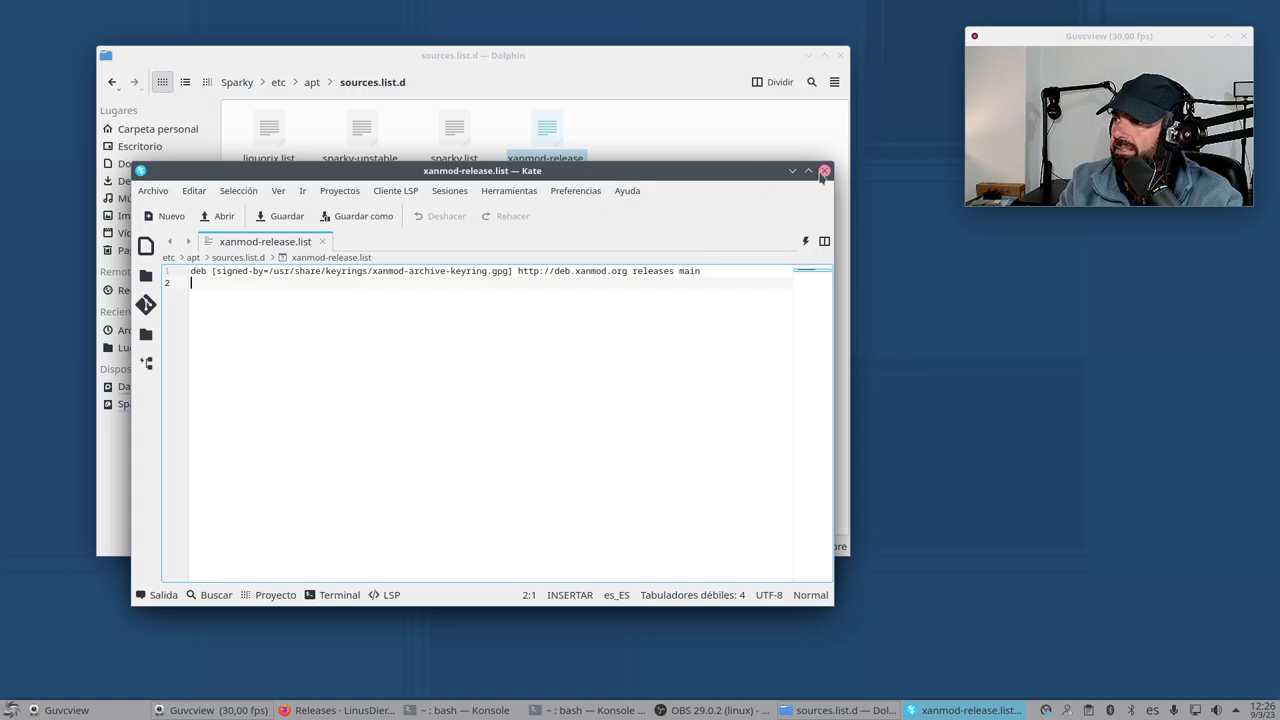
left_click(824, 170)
Go up to the apt folder, open sources.list in Kate, and nudge its window
left_click(316, 84)
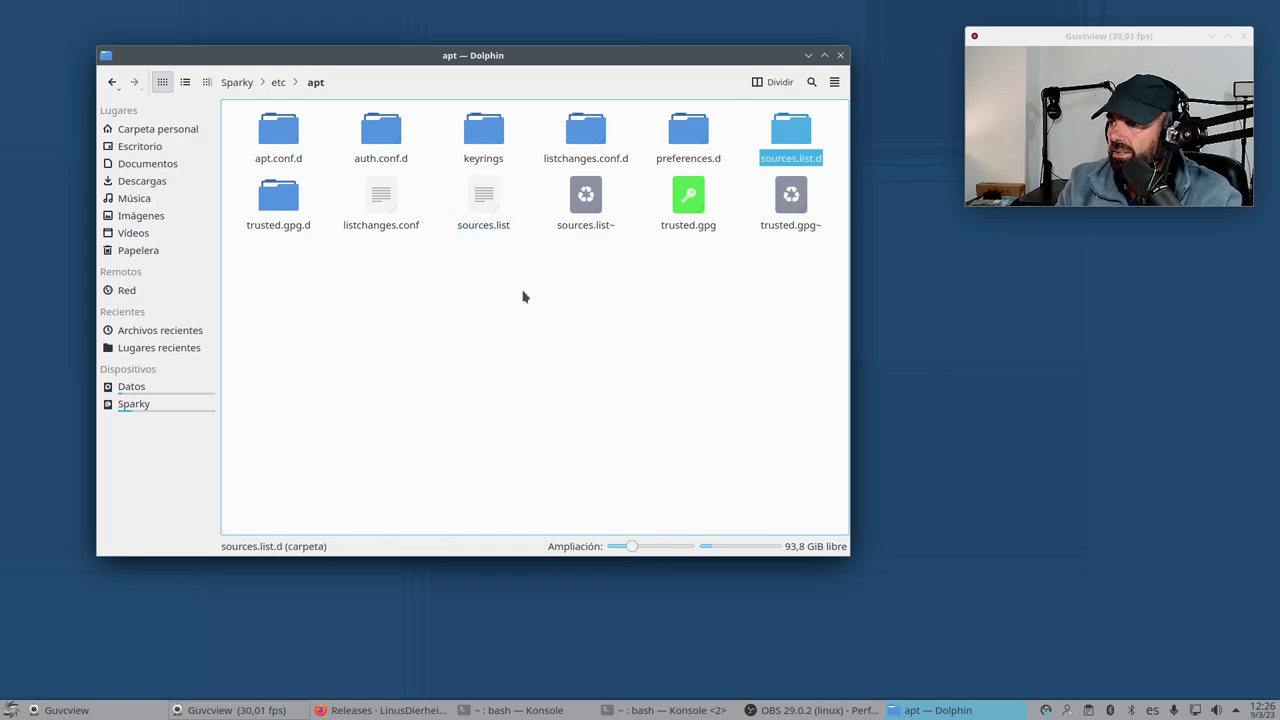
right_click(487, 209)
left_click(527, 218)
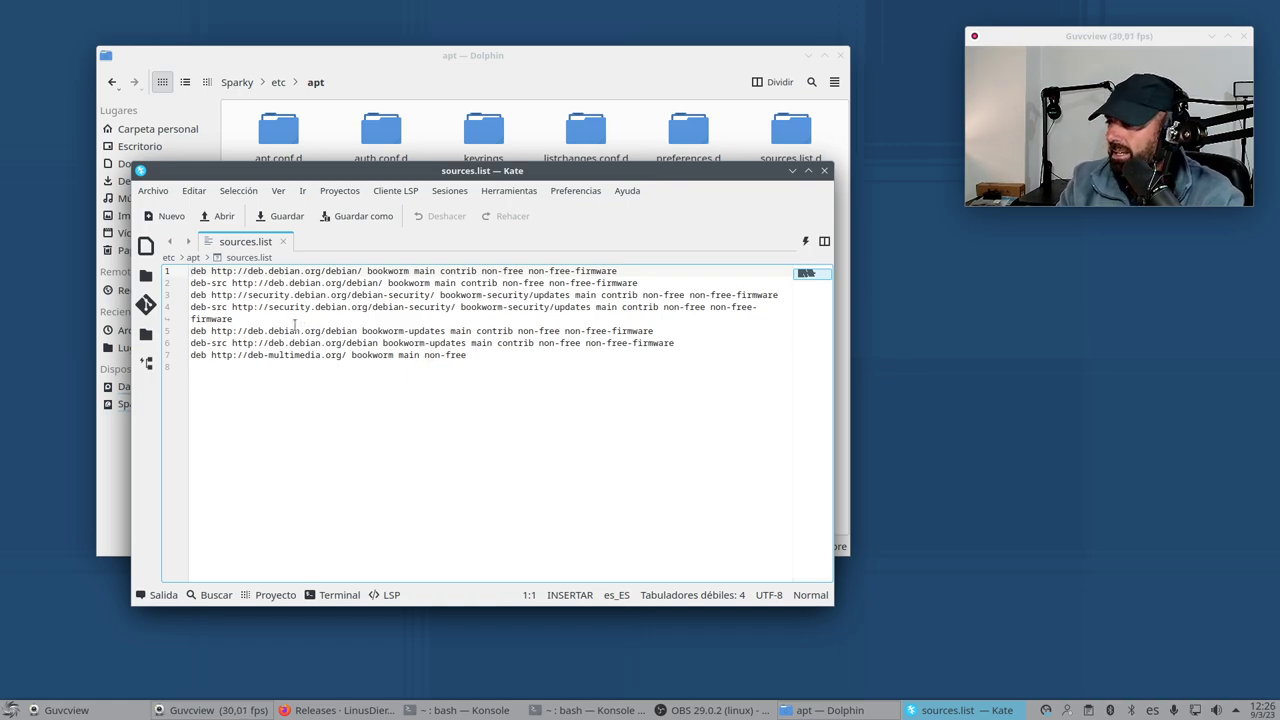
left_click_drag(470, 171, 530, 182)
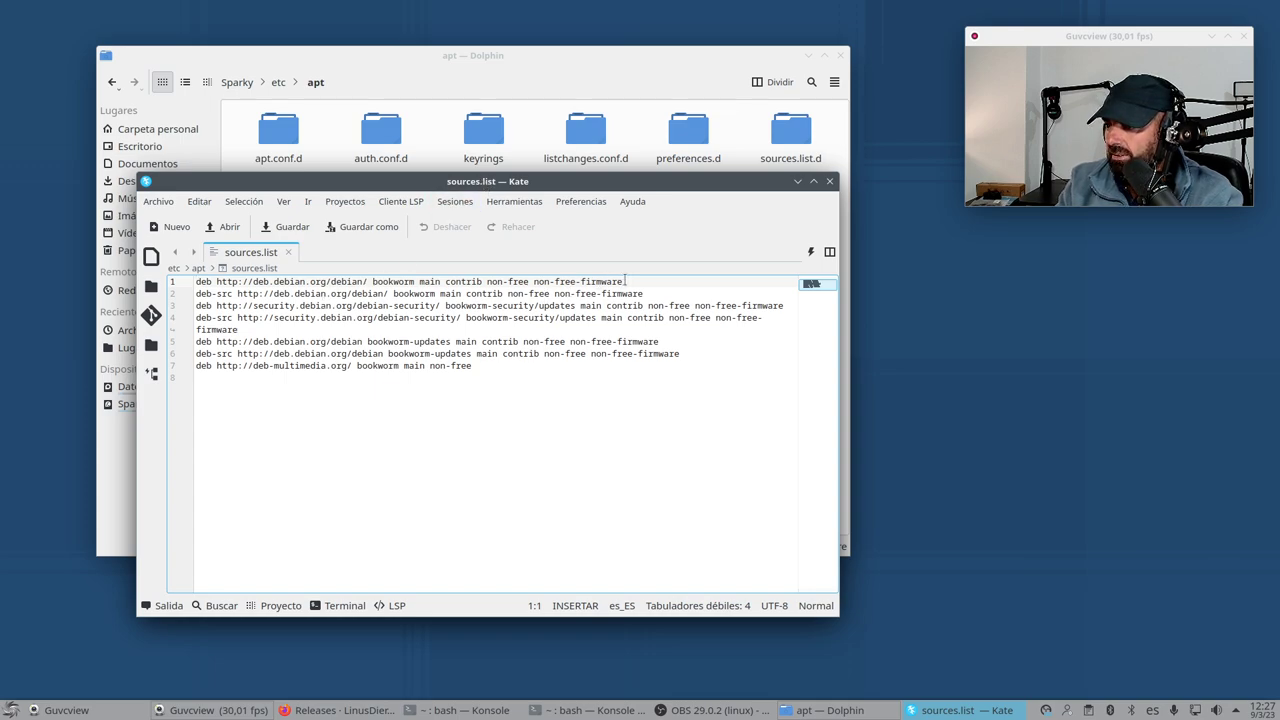
Highlight the non-free components of the first entry, the Debian security address and the bookworm-updates address to examine them, and clear the selection
left_click_drag(625, 281, 483, 281)
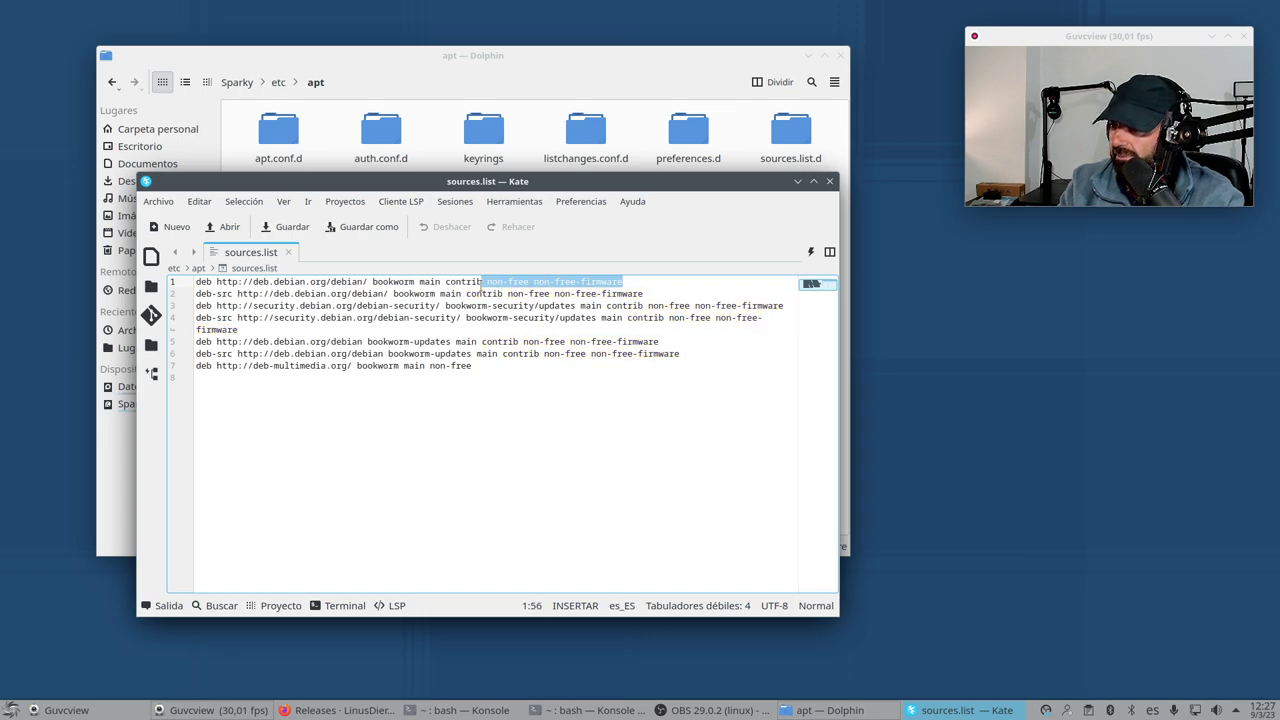
left_click(452, 460)
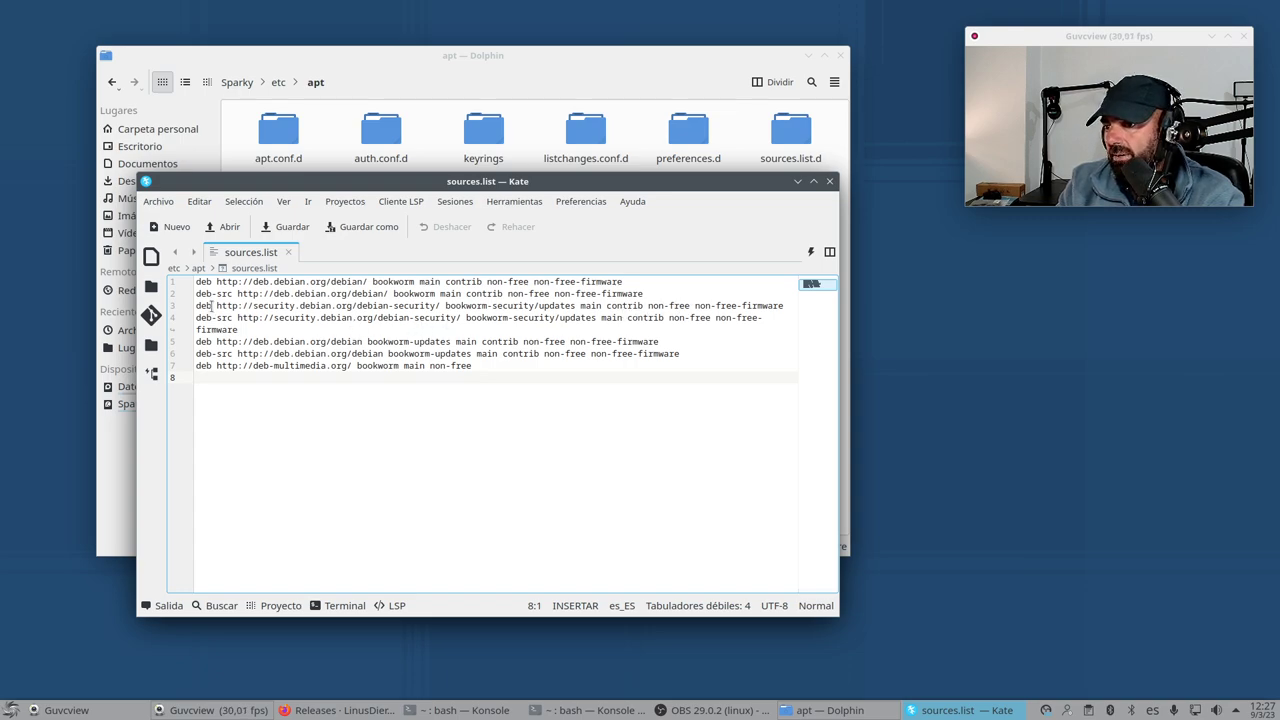
left_click_drag(199, 306, 354, 308)
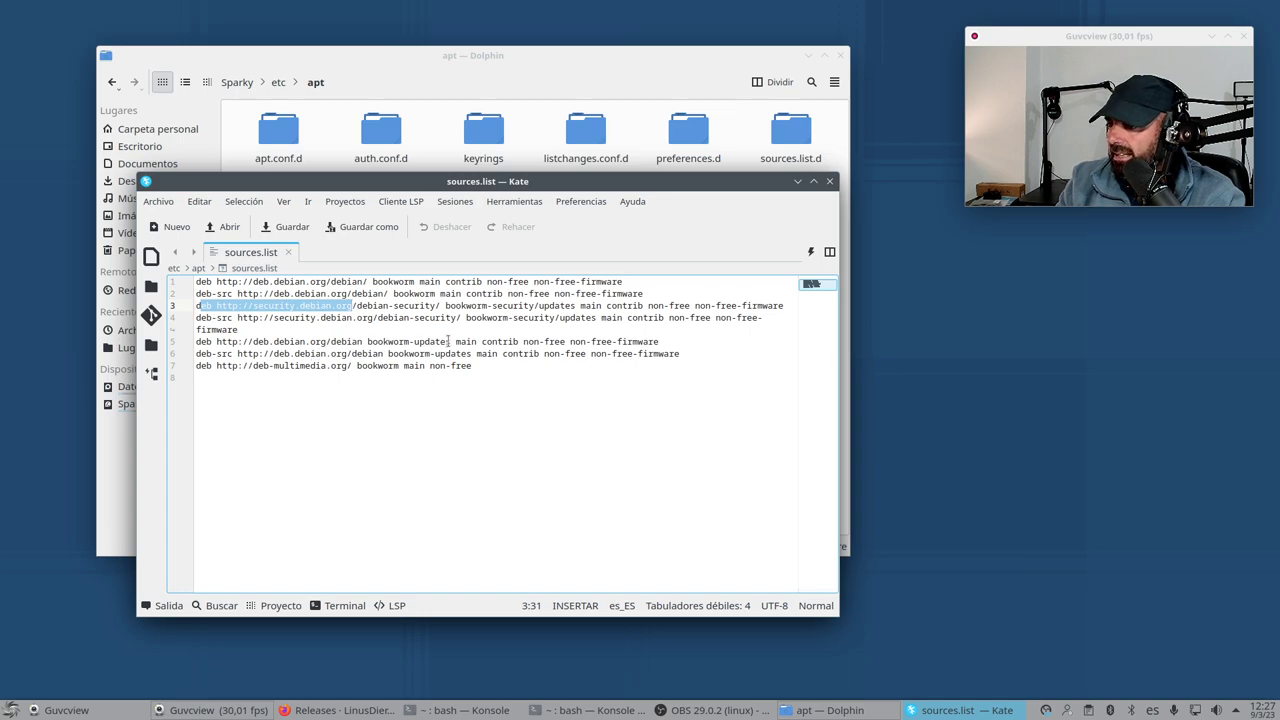
left_click_drag(451, 341, 196, 342)
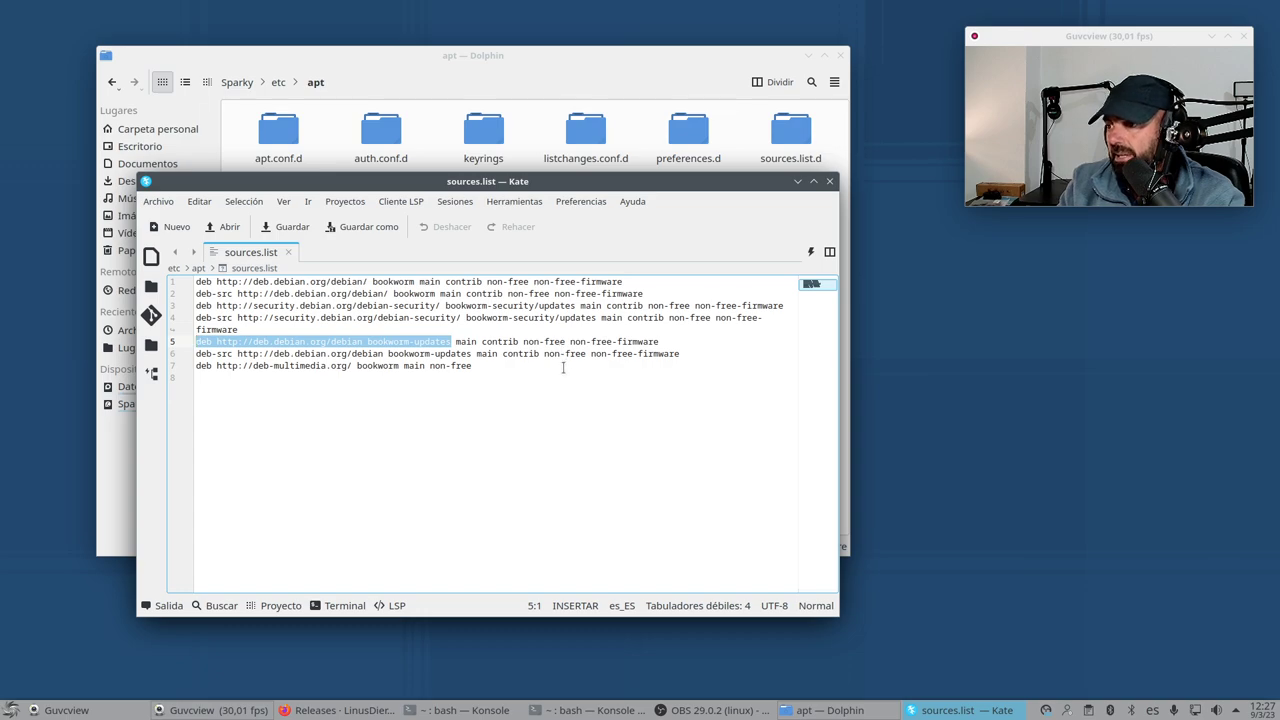
left_click(398, 398)
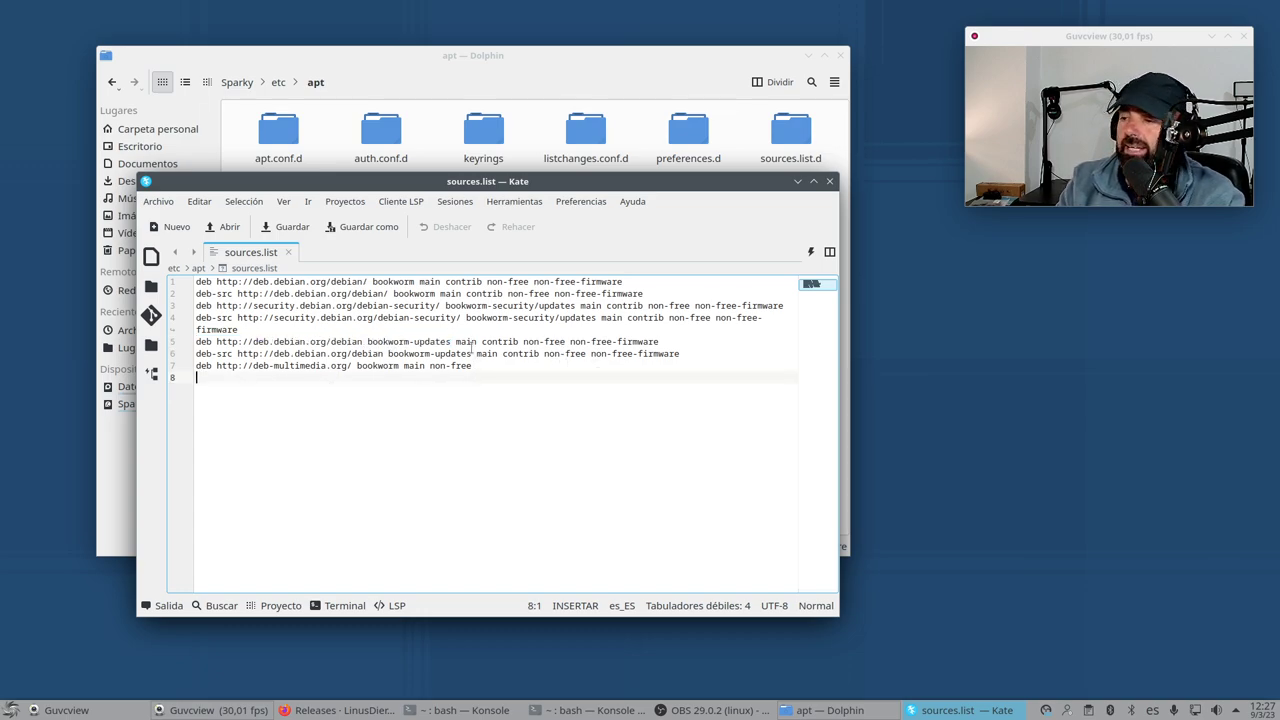
Highlight the deb-multimedia line, its non-free component and the complete list of entries to examine them, and clear the selection
left_click_drag(474, 368, 198, 367)
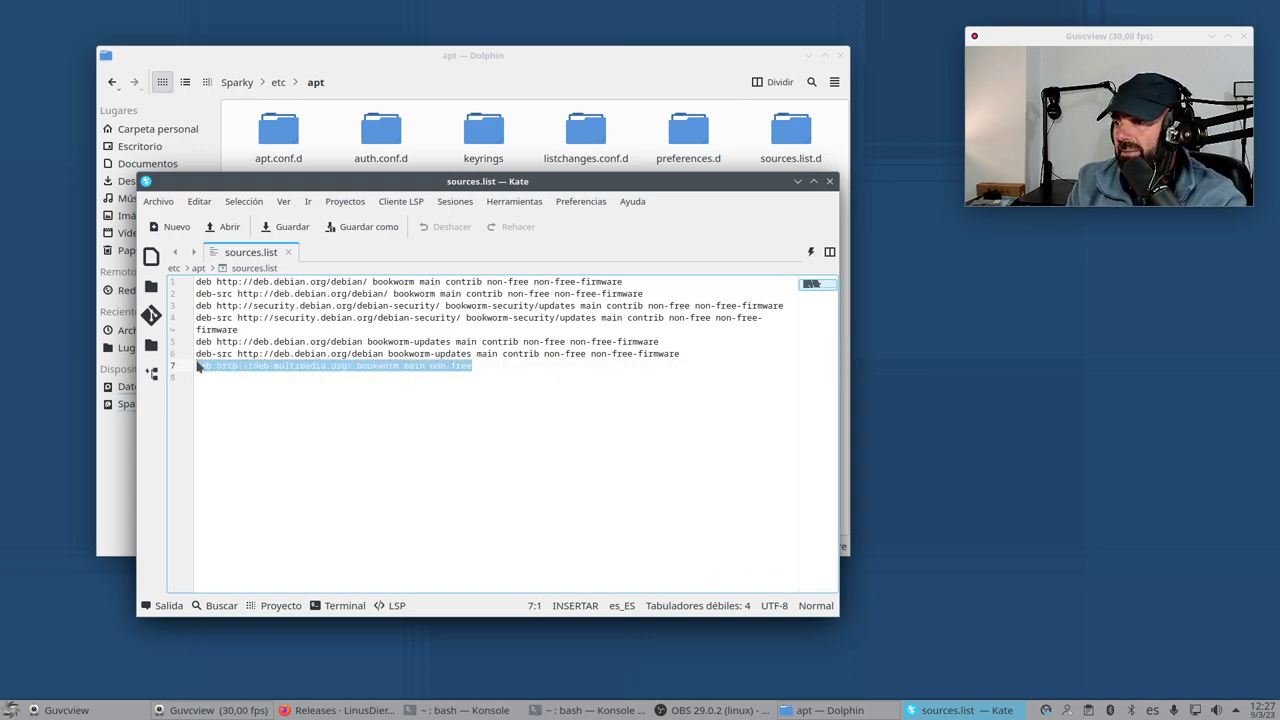
left_click_drag(474, 367, 426, 368)
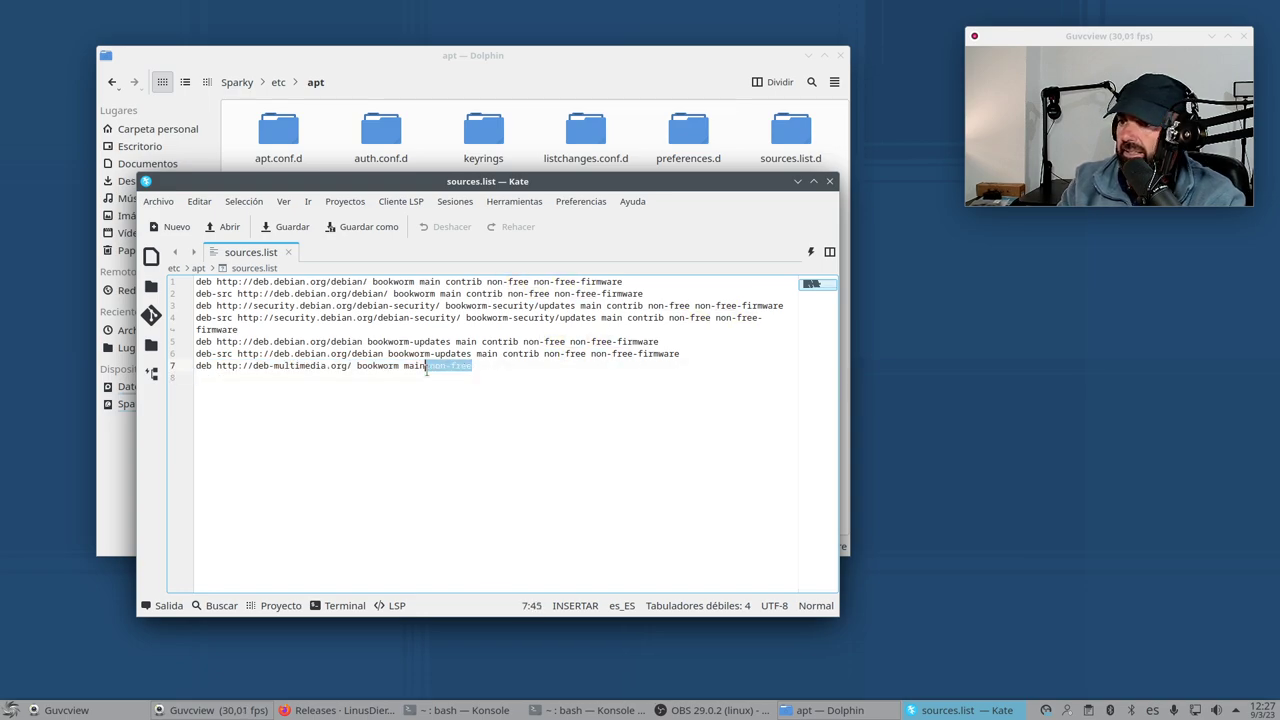
left_click(378, 423)
left_click_drag(700, 413, 211, 282)
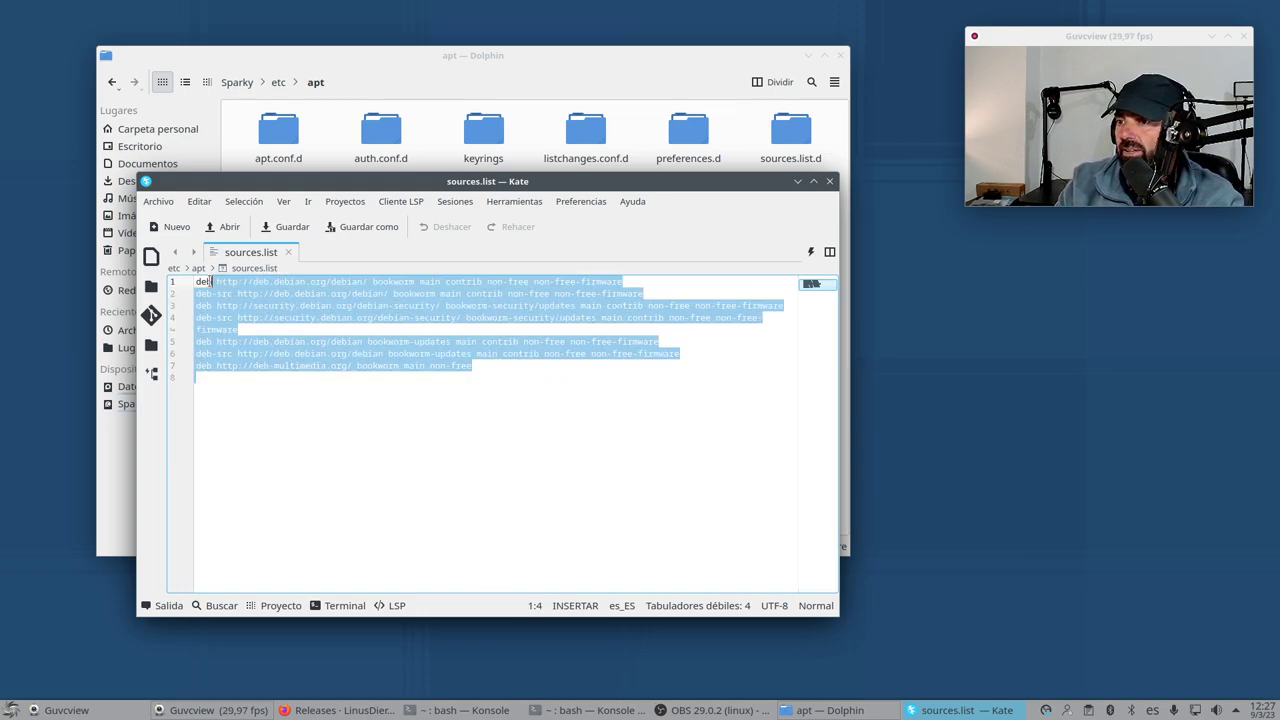
left_click(376, 437)
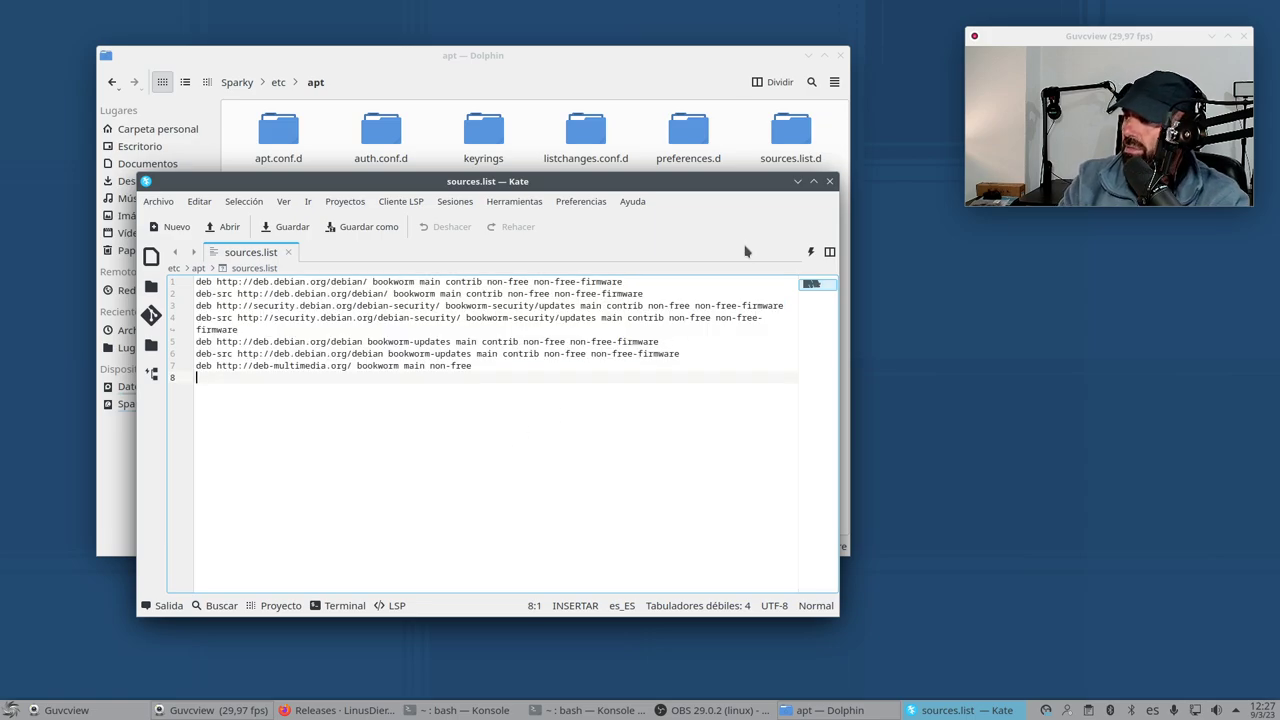
Move the sources.list window lower on the desktop, and close both Kate and the Dolphin file manager
left_click_drag(743, 183, 708, 226)
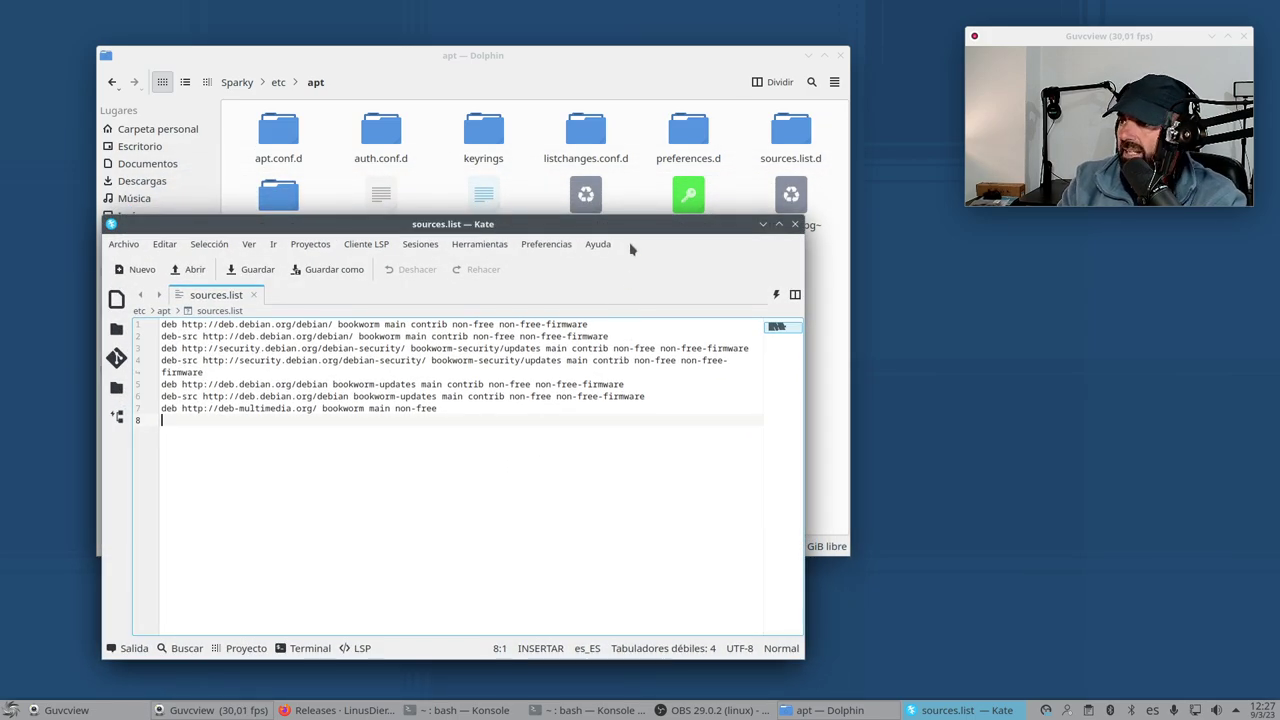
left_click_drag(631, 231, 660, 230)
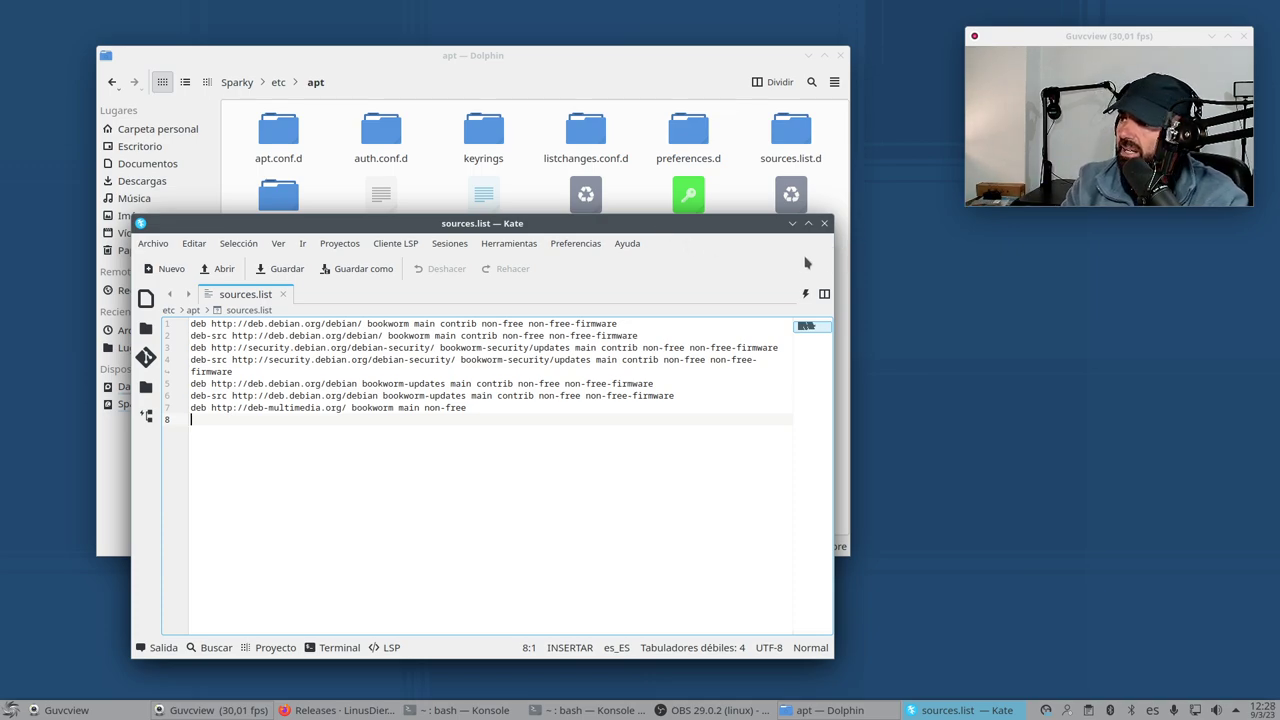
left_click(824, 223)
left_click(688, 335)
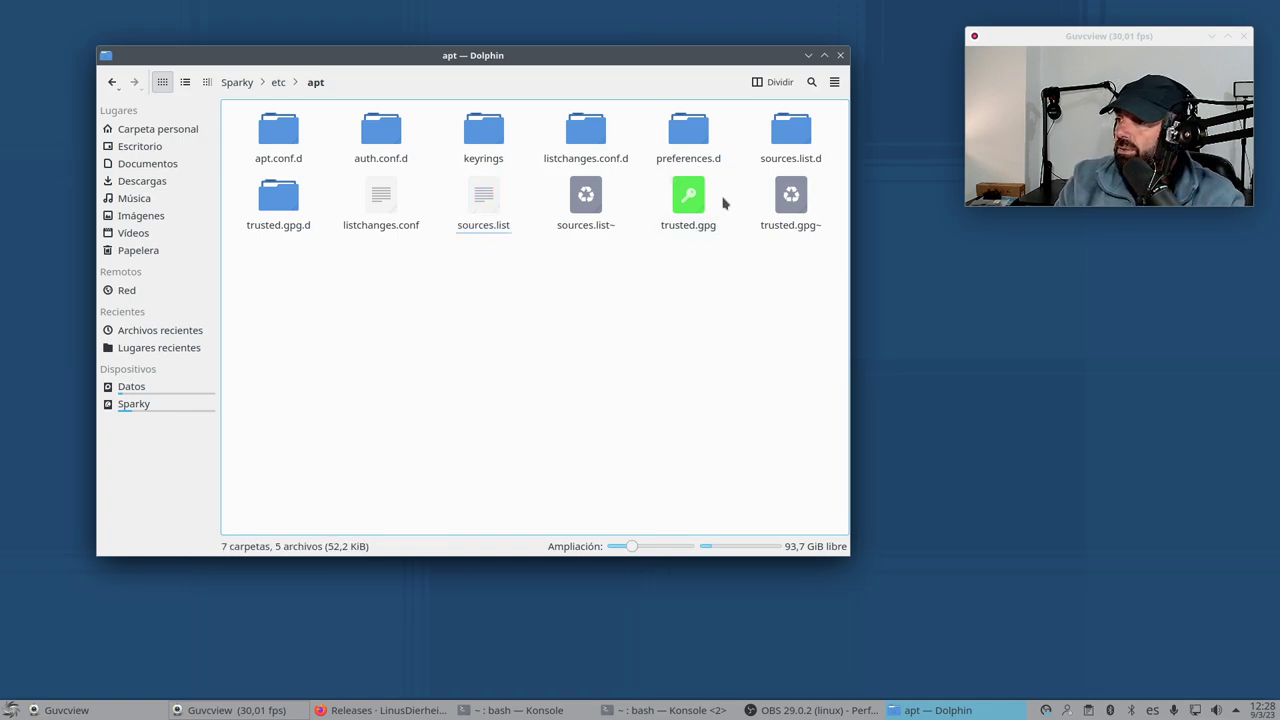
left_click(840, 55)
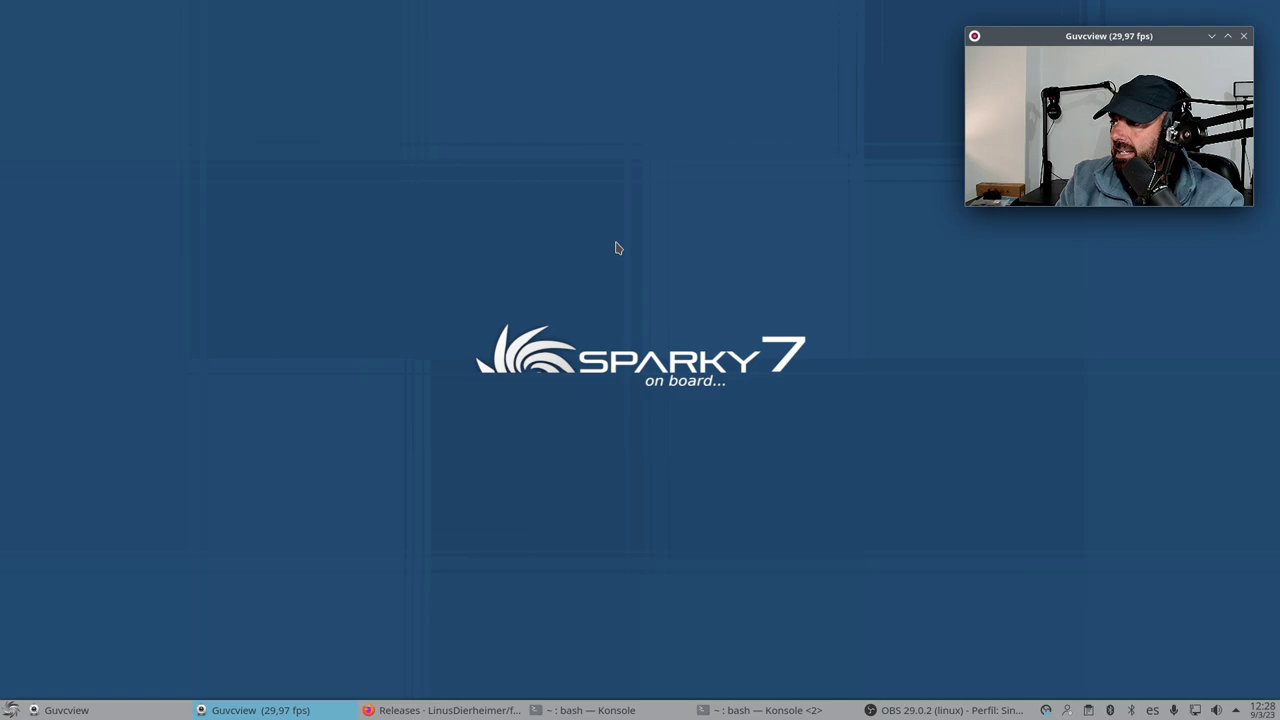
Examine the installed applications in the launcher categories Ciencia y matemáticas, Desarrollo, Gráficos, Internet and Multimedia
left_click(10, 711)
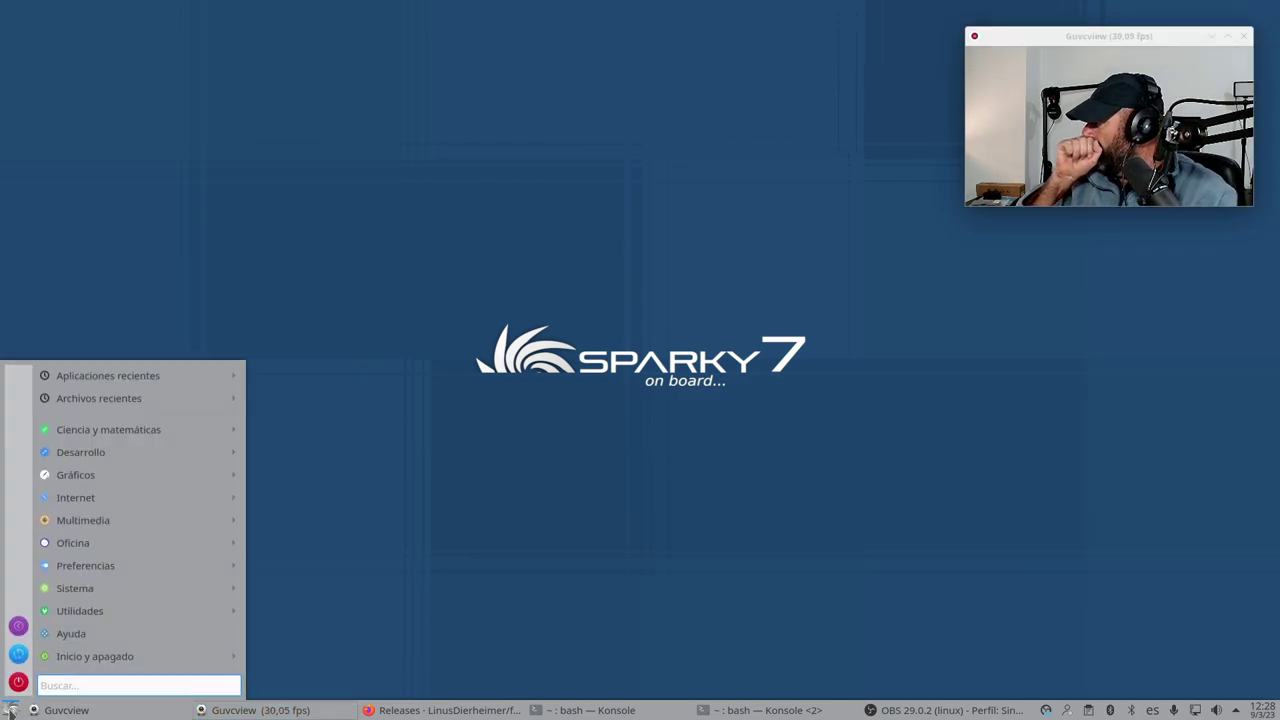
mouse_move(130, 432)
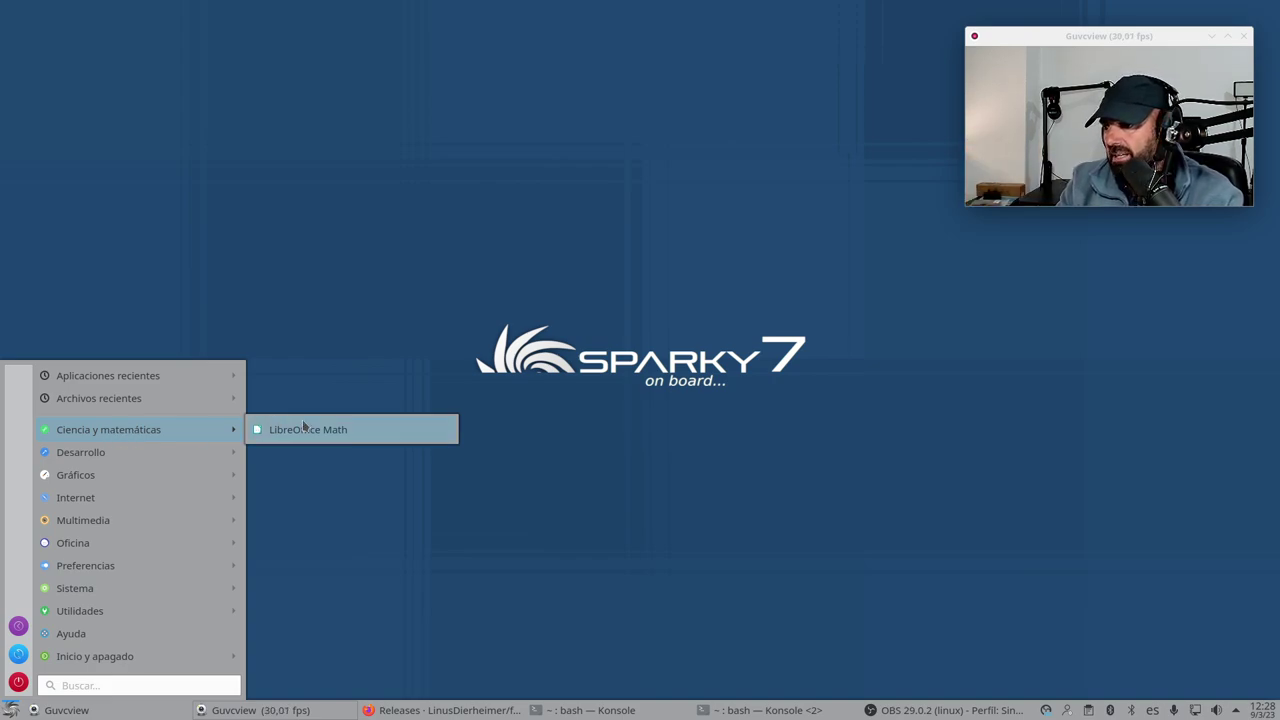
mouse_move(139, 455)
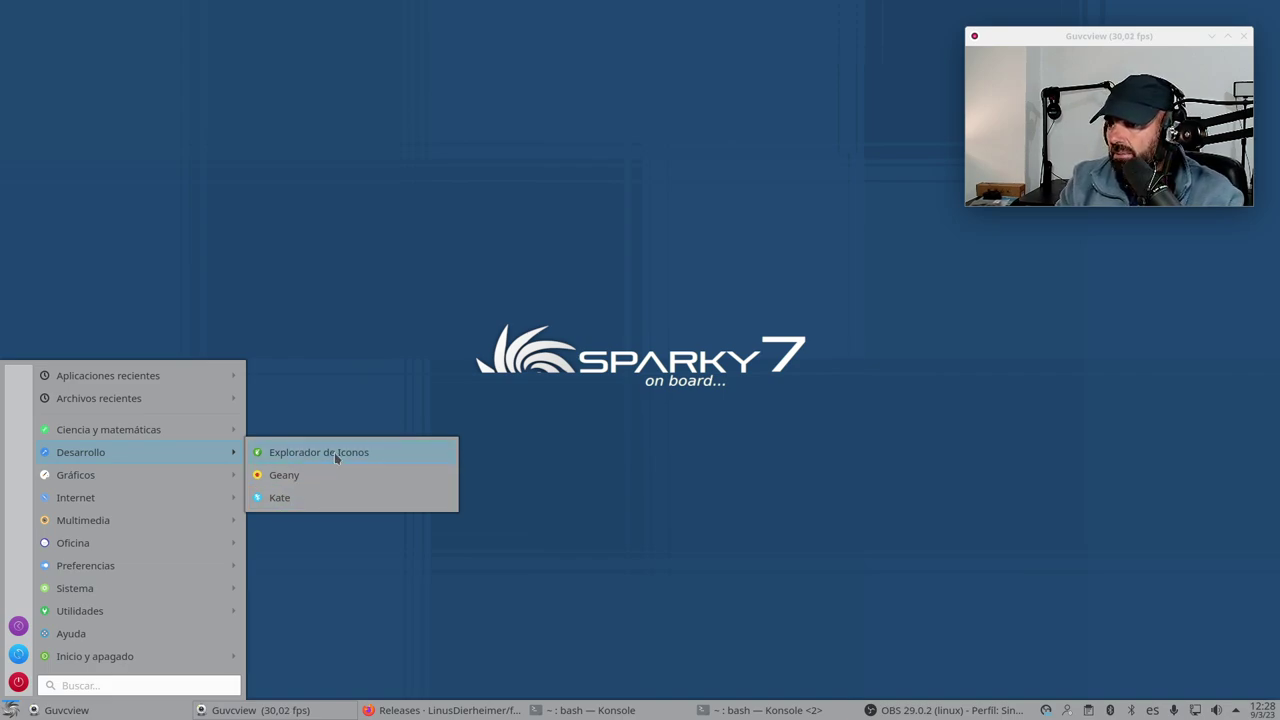
mouse_move(118, 478)
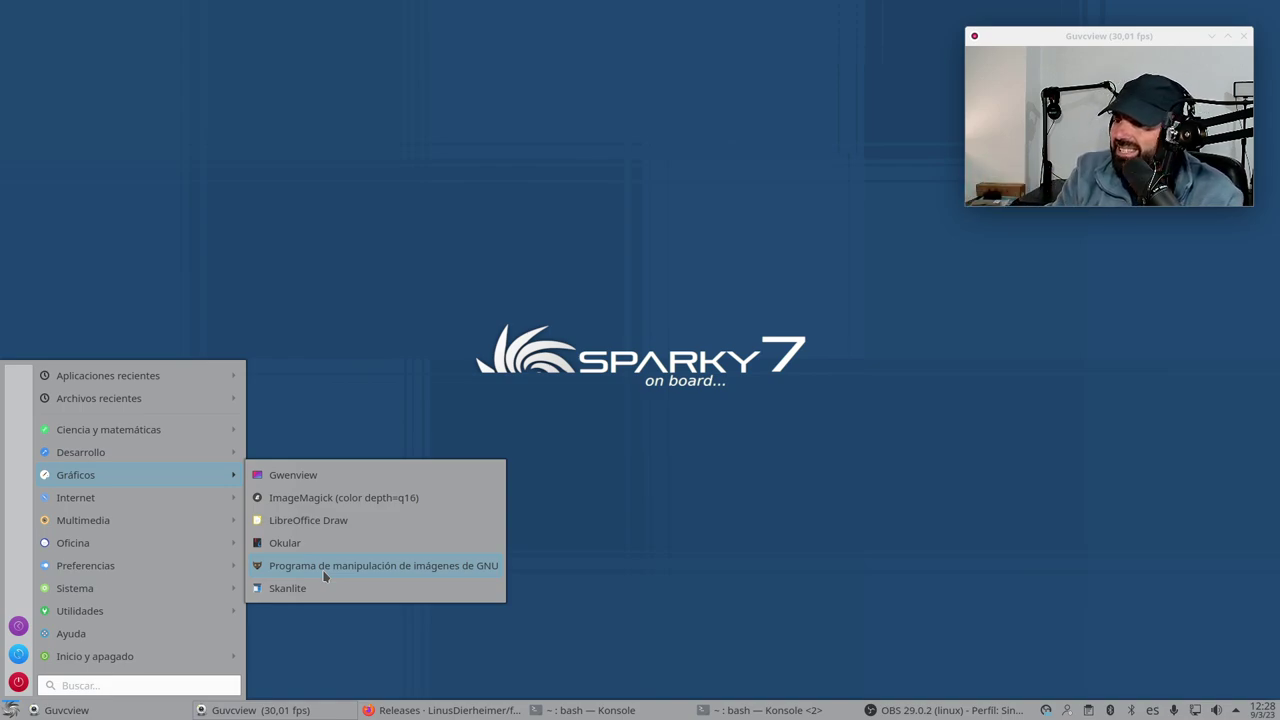
mouse_move(110, 505)
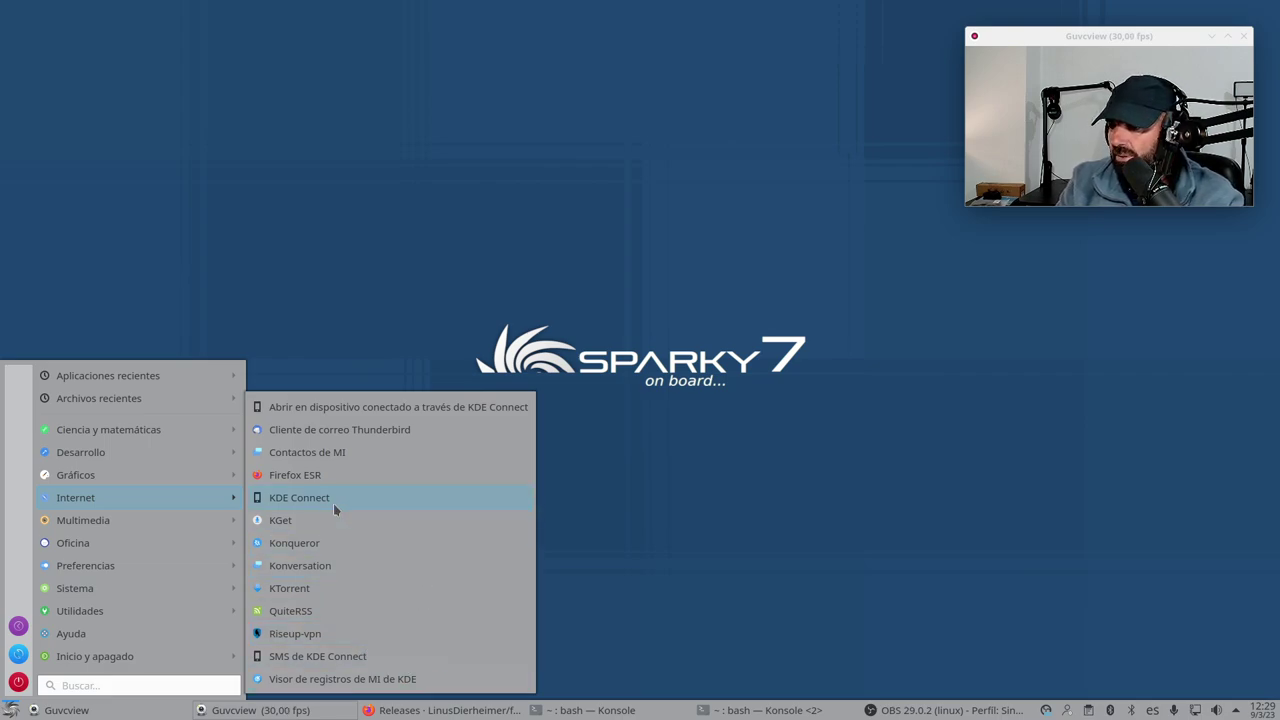
mouse_move(187, 530)
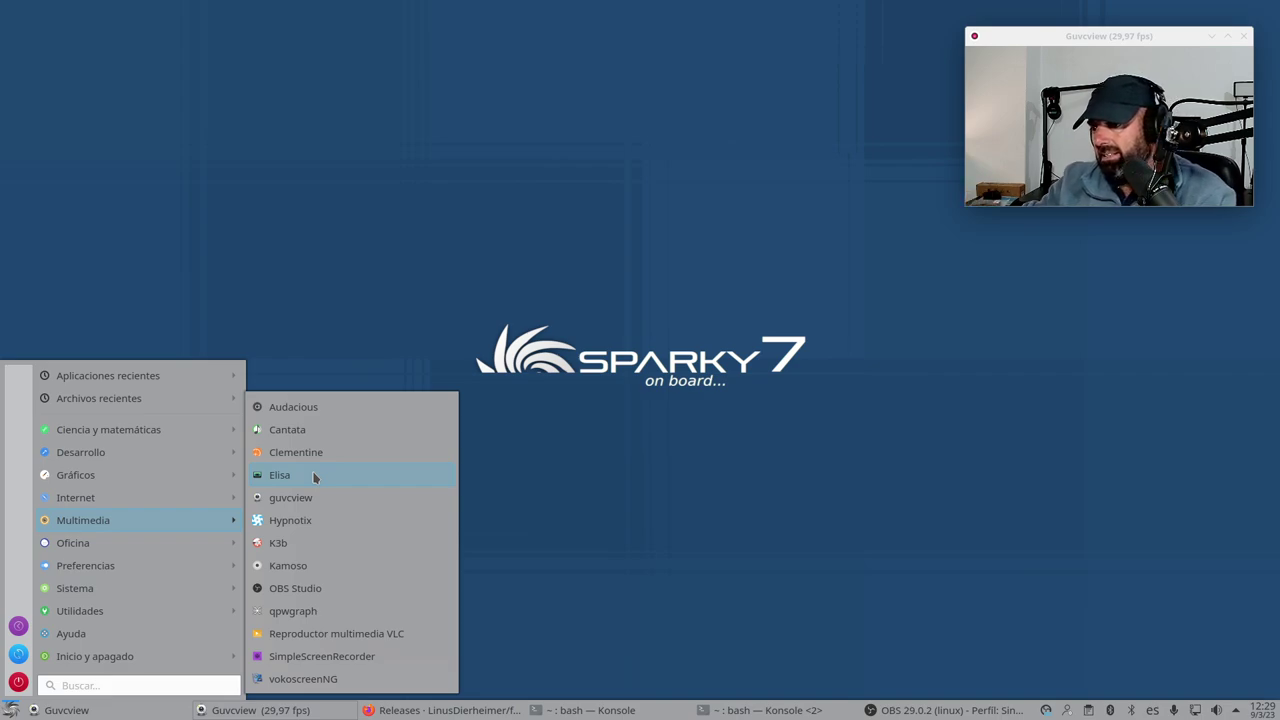
Launch K3b from the Multimedia applications, dismiss its system configuration problems report, and move and enlarge its main window
left_click(279, 543)
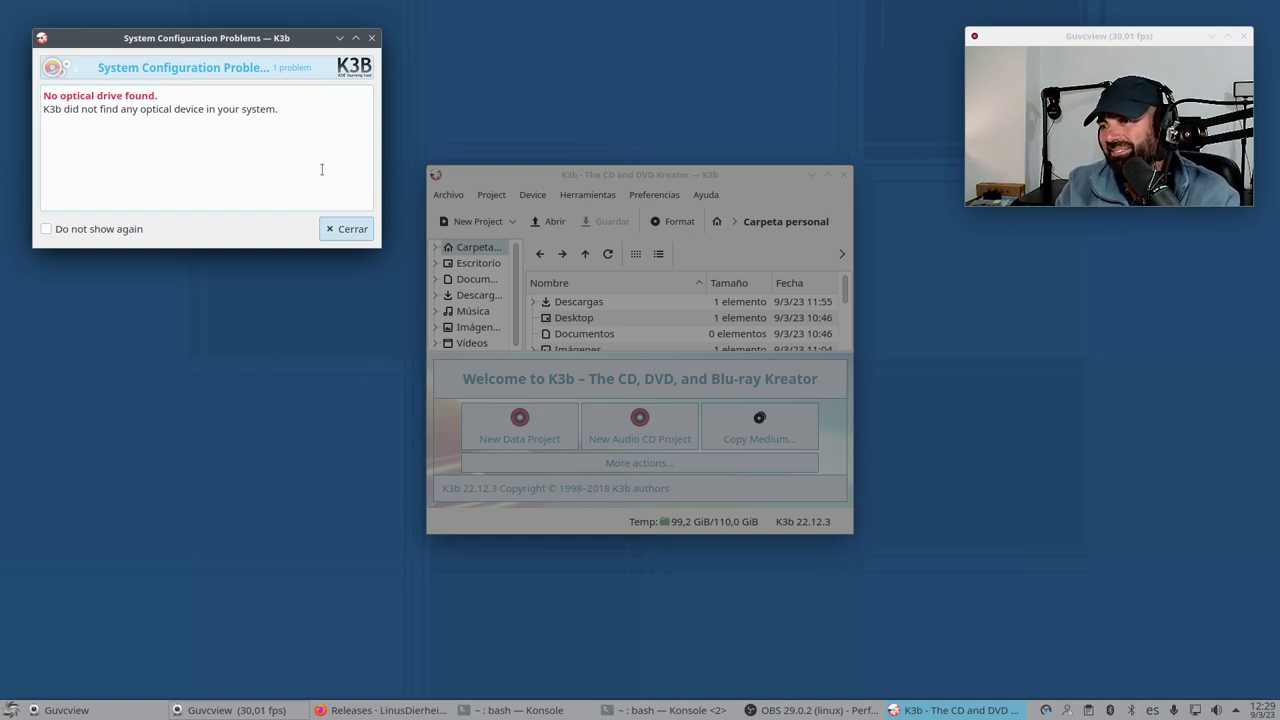
left_click(343, 228)
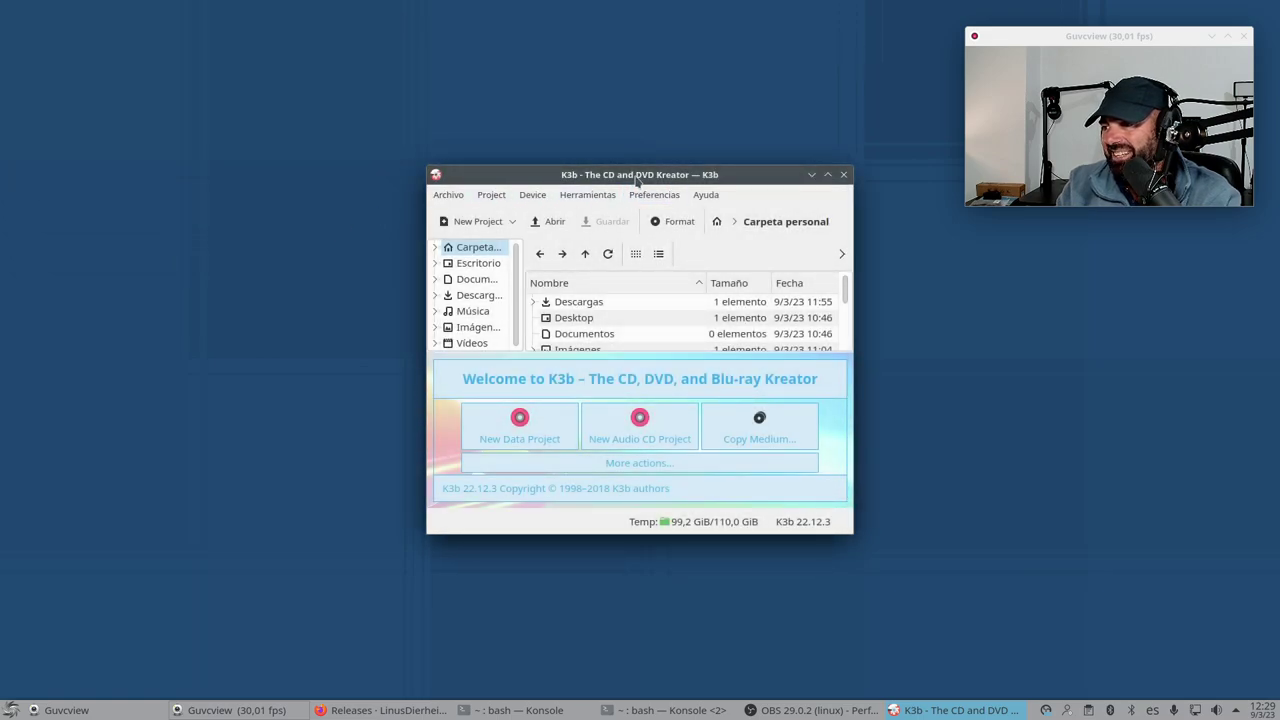
left_click_drag(622, 176, 301, 126)
left_click_drag(535, 483, 926, 655)
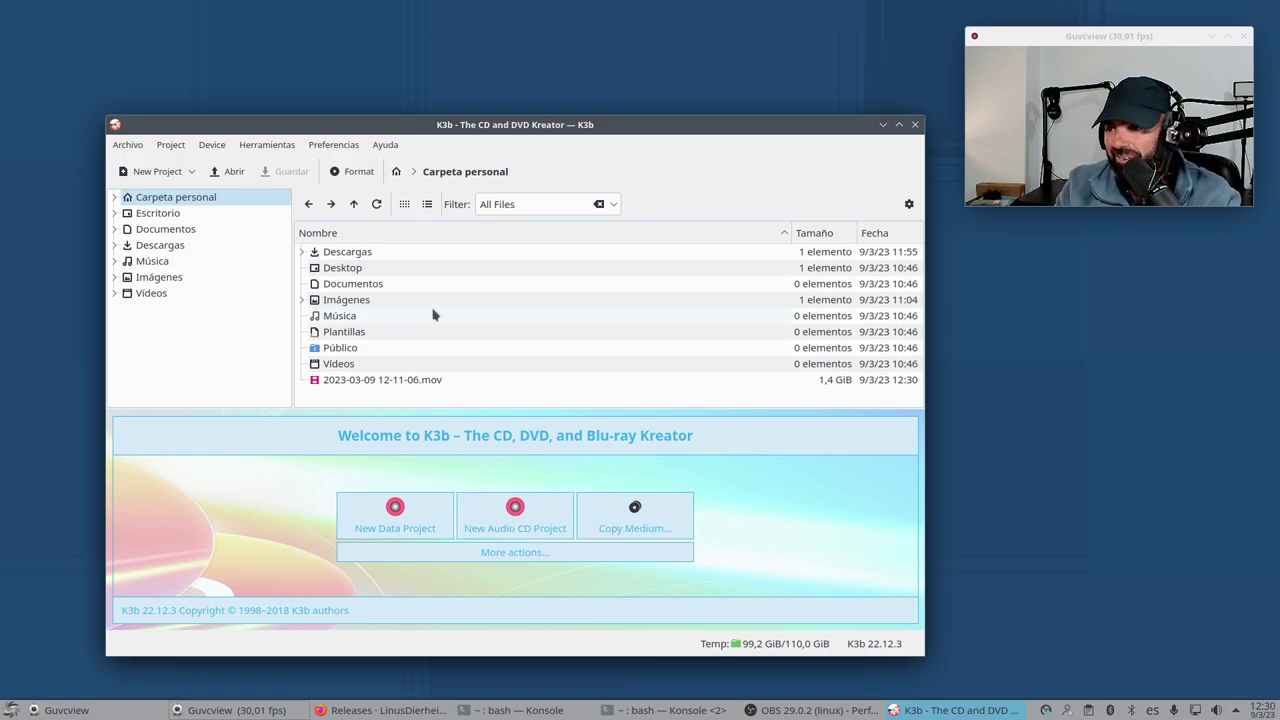
Reposition the K3b window on the desktop while examining it, and close K3b
left_click_drag(486, 138, 424, 157)
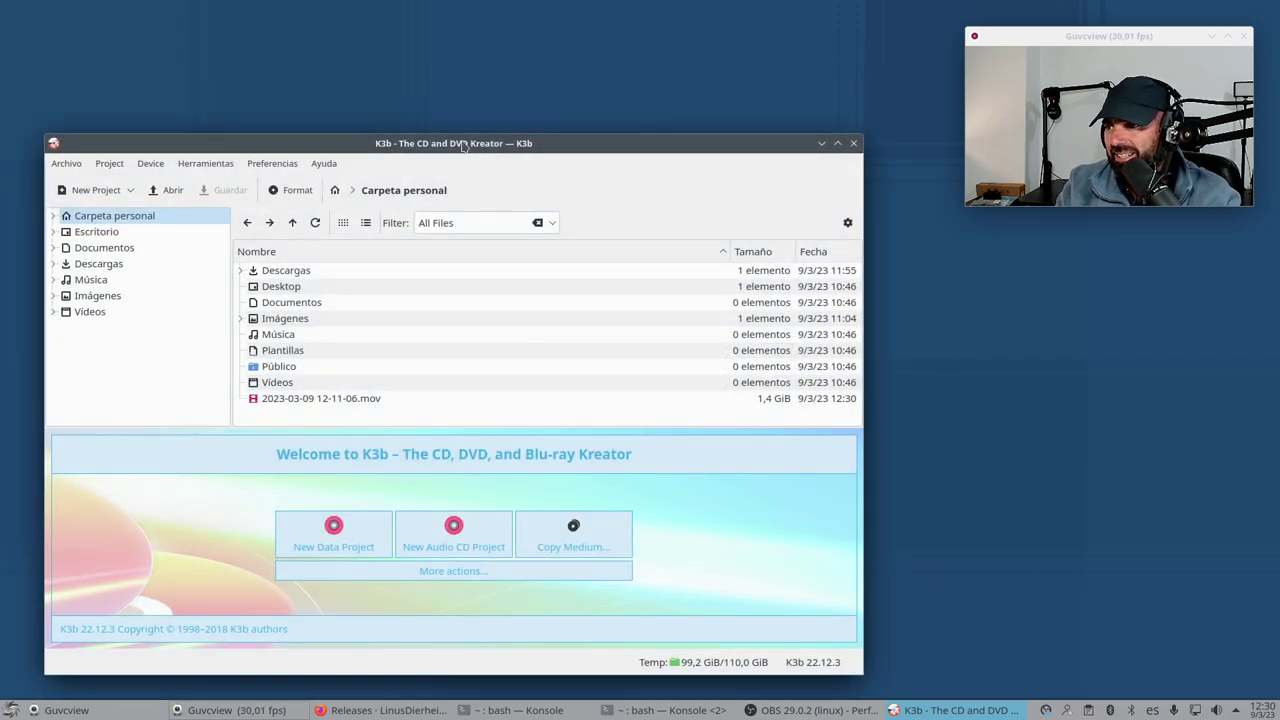
left_click_drag(462, 147, 481, 133)
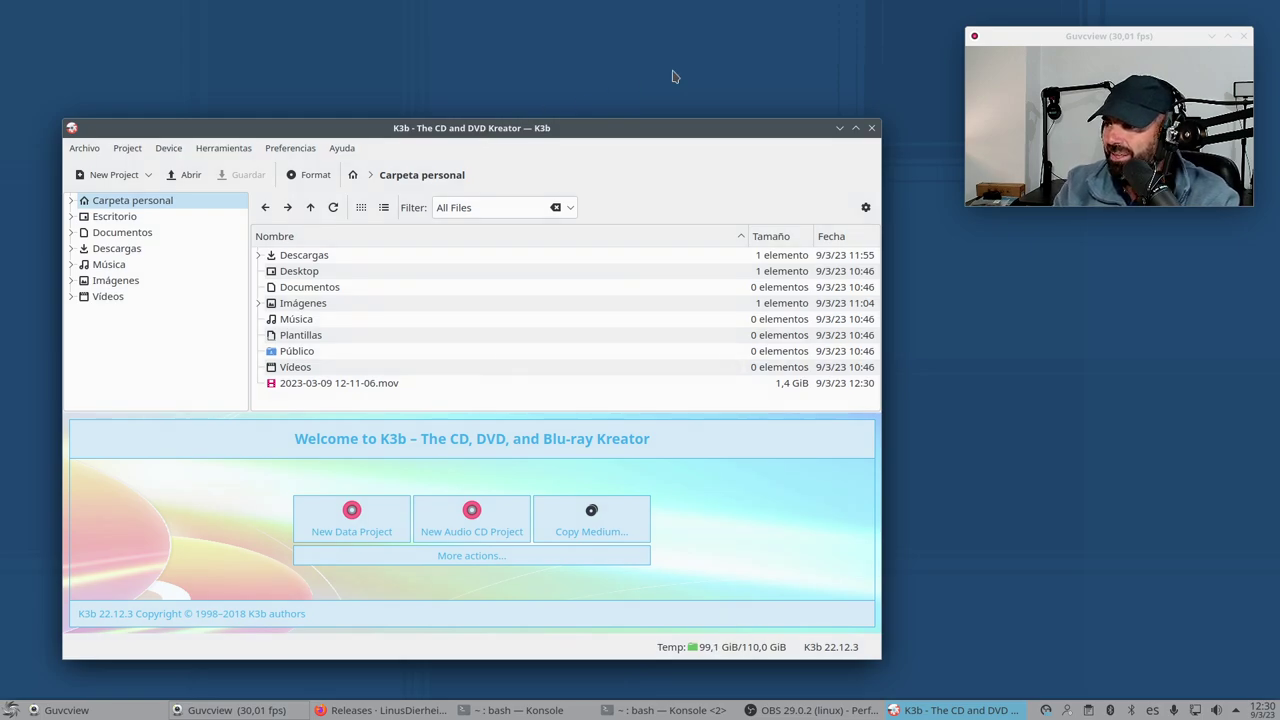
left_click(872, 129)
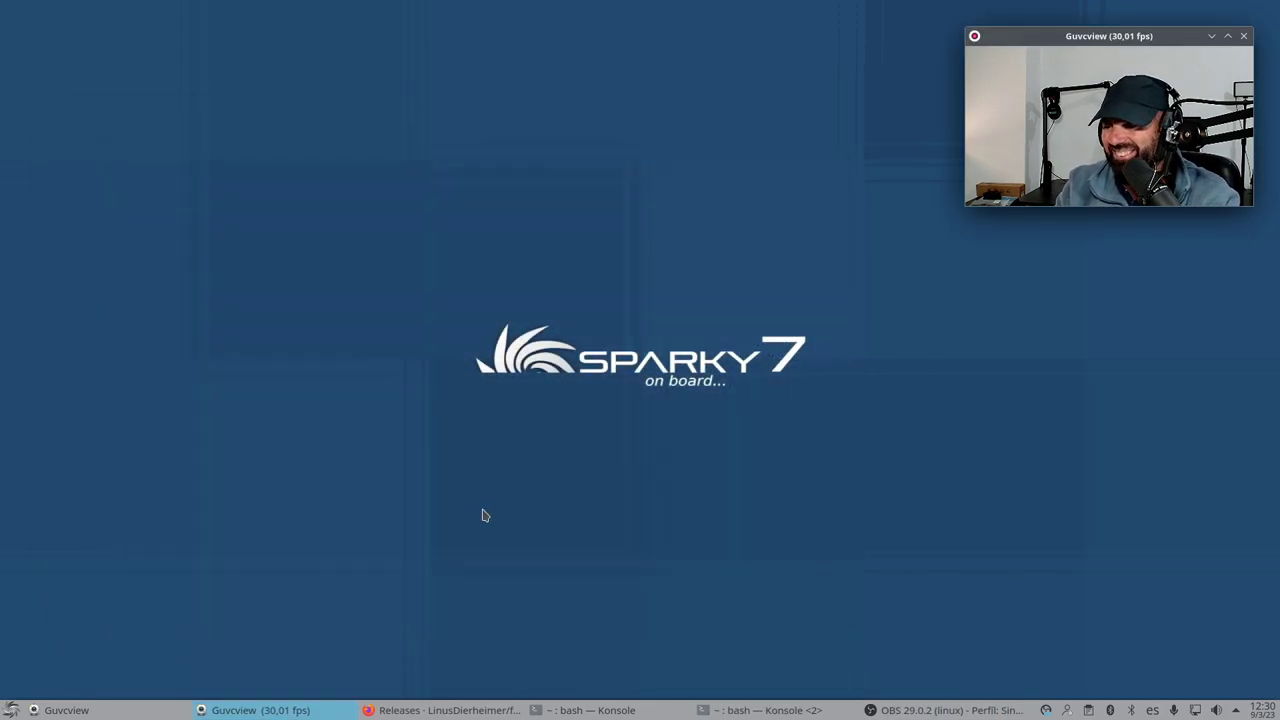
Examine the Preferencias, Internet and Multimedia launcher categories, bring up OBS Studio to view its main window, and minimize it
left_click(11, 710)
mouse_move(101, 570)
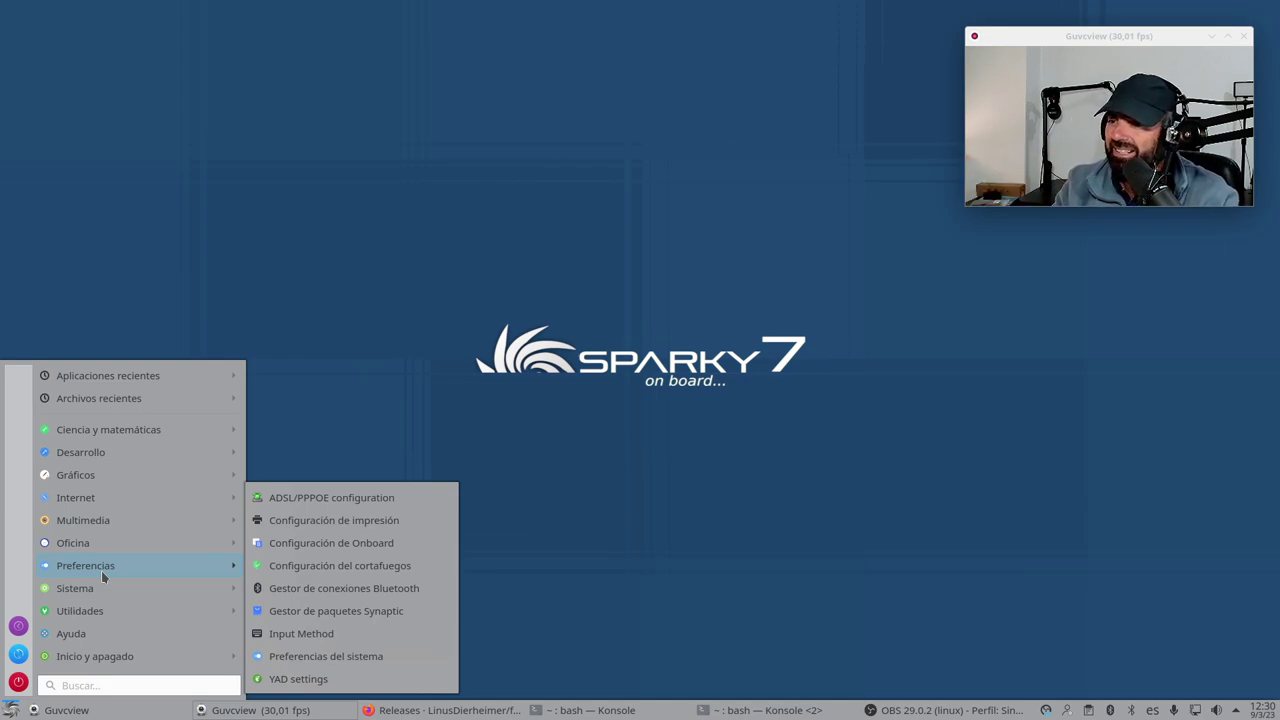
mouse_move(121, 549)
mouse_move(126, 497)
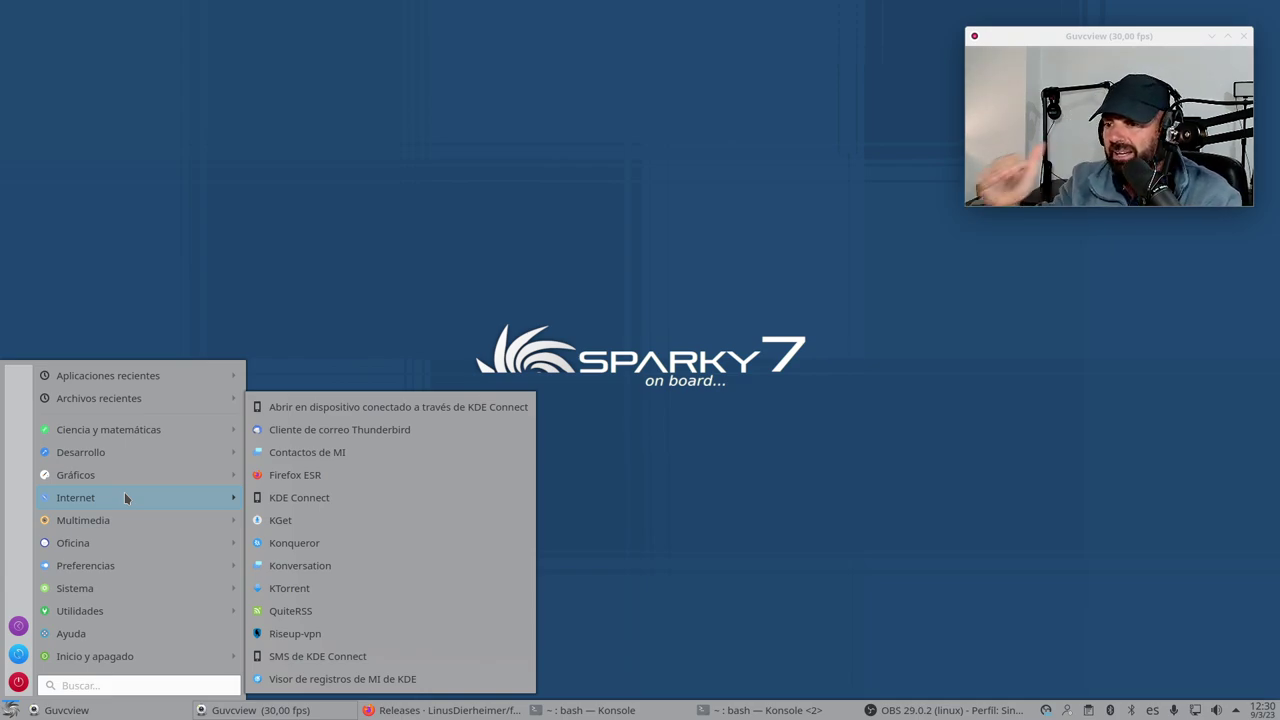
mouse_move(100, 522)
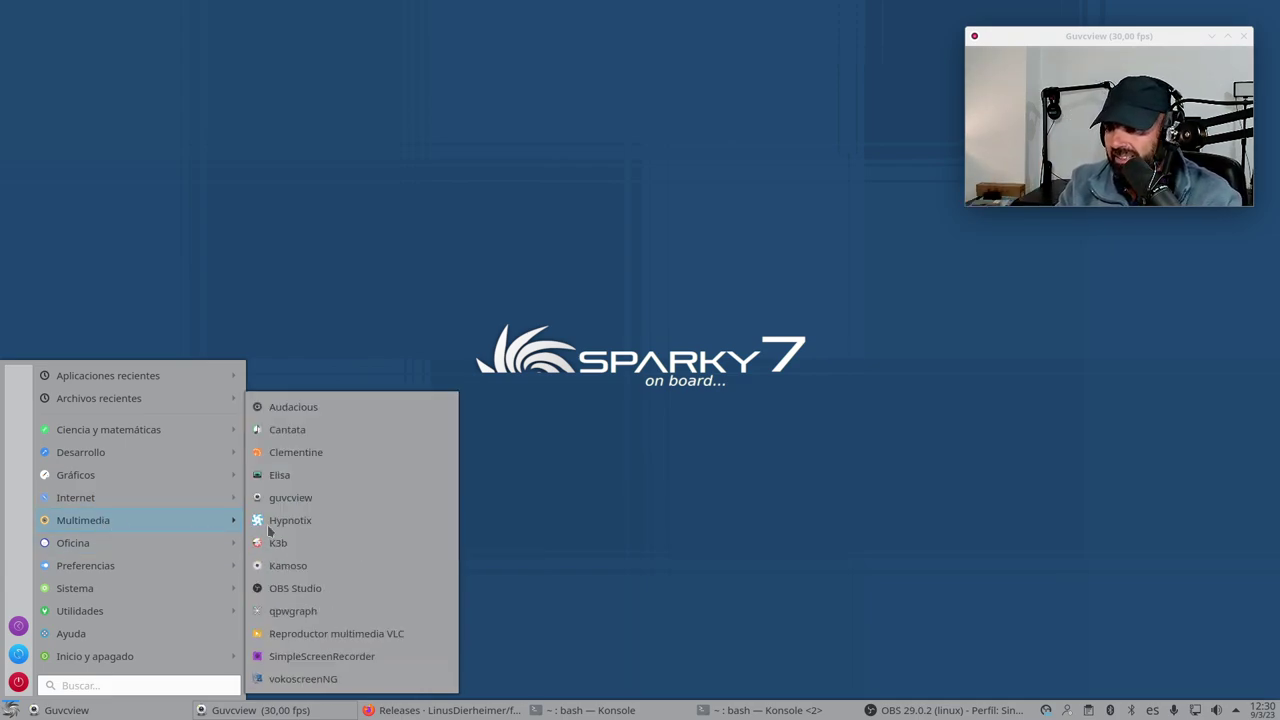
left_click(362, 596)
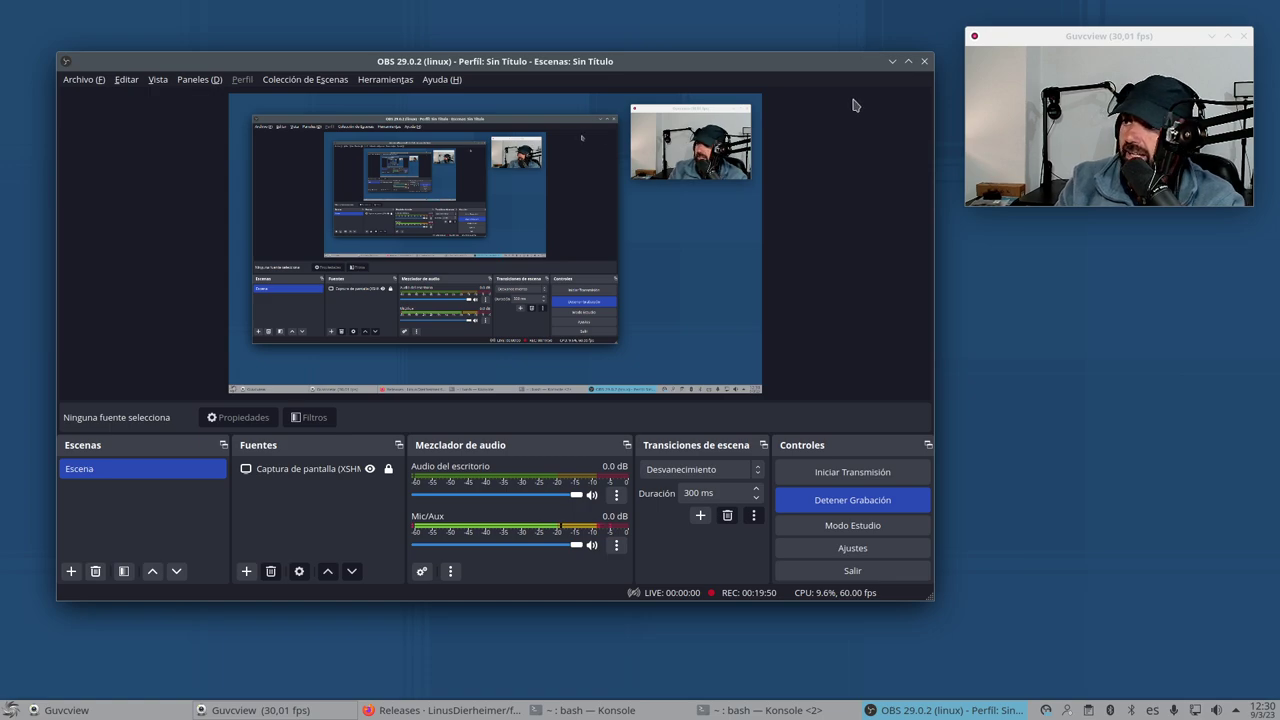
left_click(892, 61)
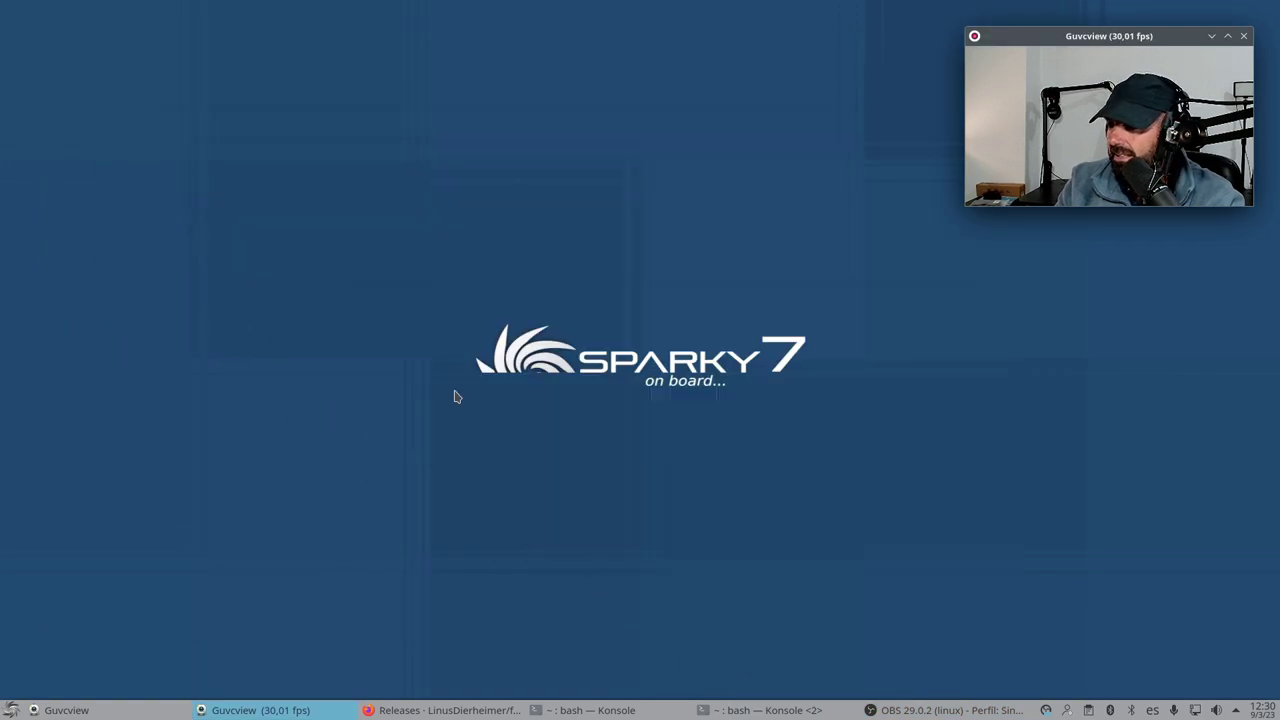
Examine the Multimedia, Oficina and Preferencias launcher categories, and launch the Synaptic package manager, authenticating with the account password
left_click(12, 710)
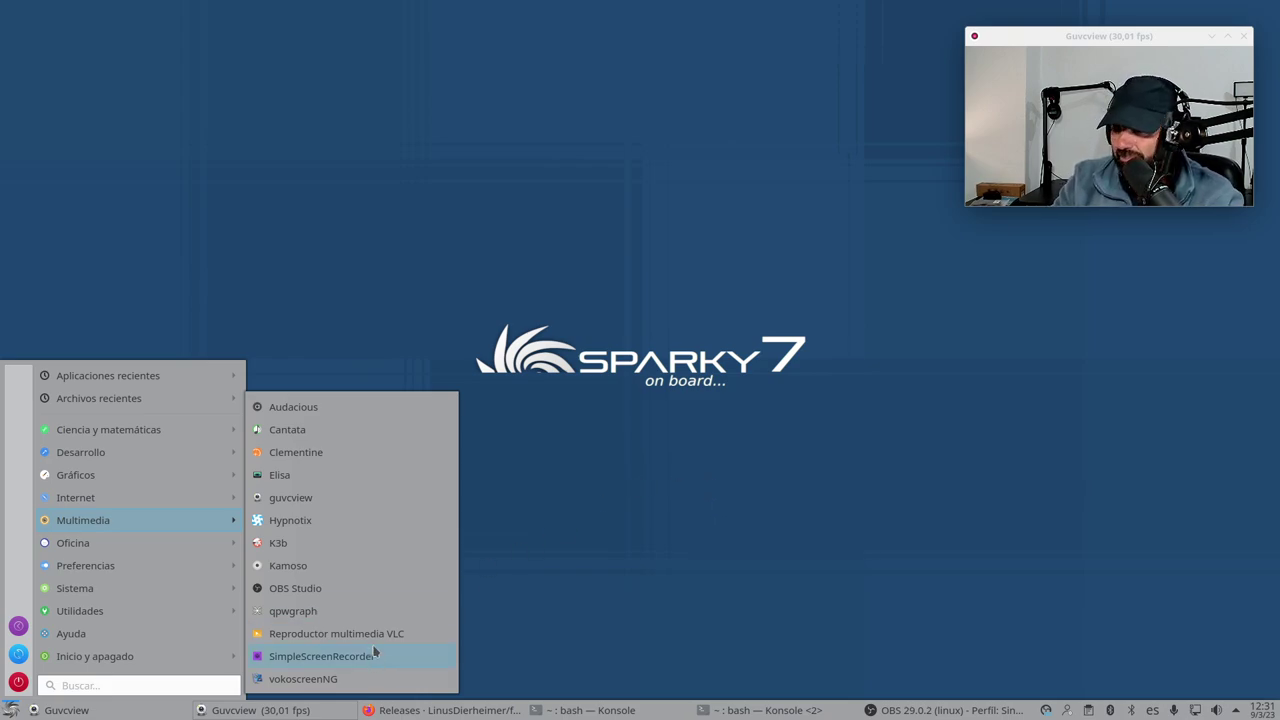
mouse_move(96, 552)
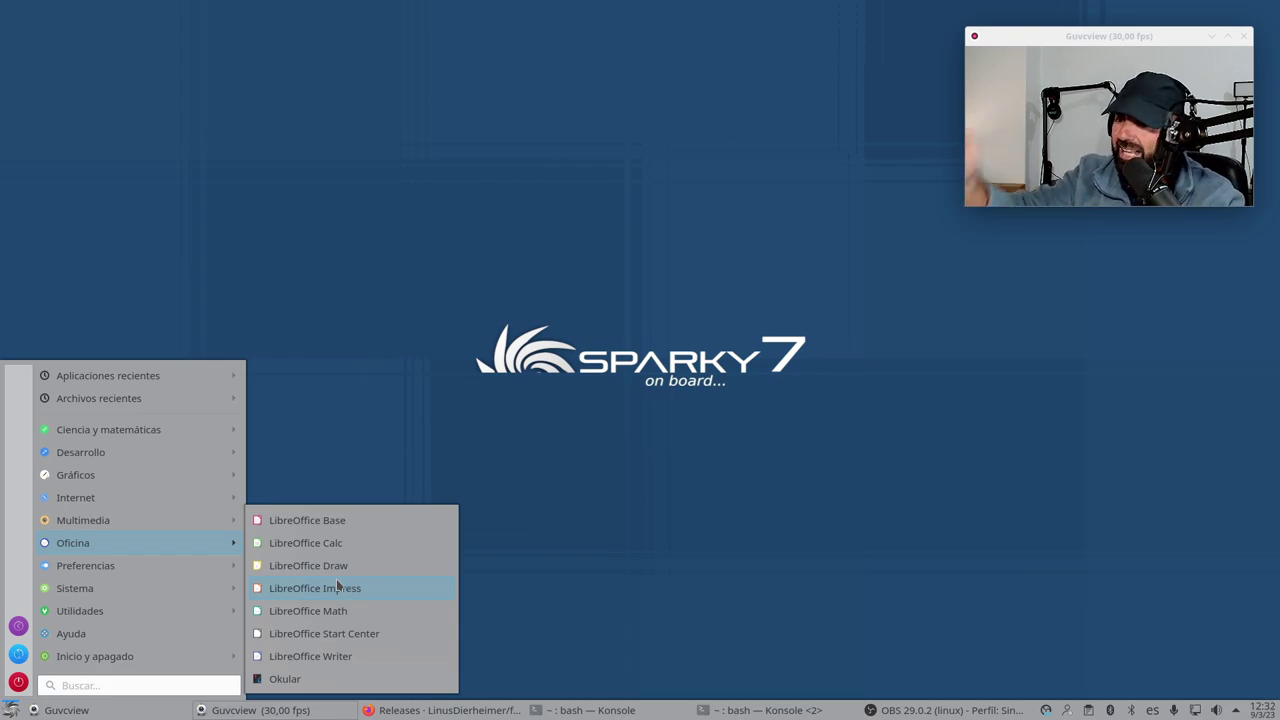
mouse_move(107, 573)
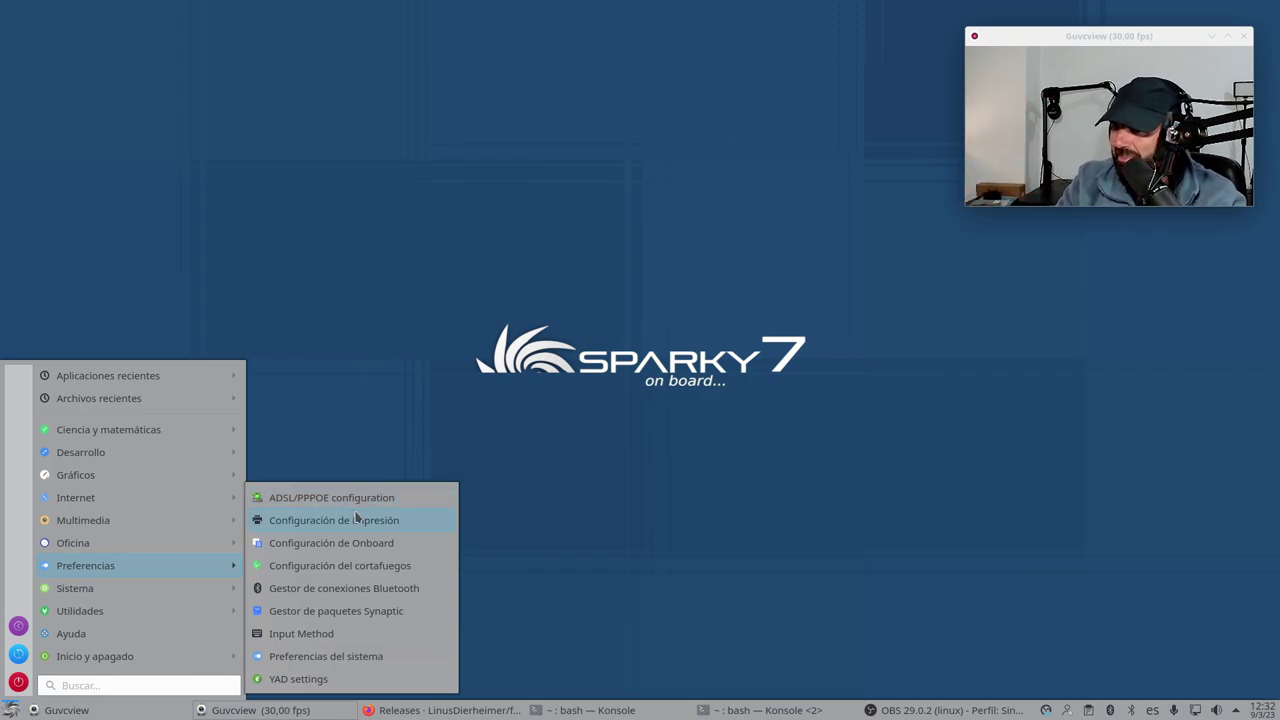
left_click(370, 619)
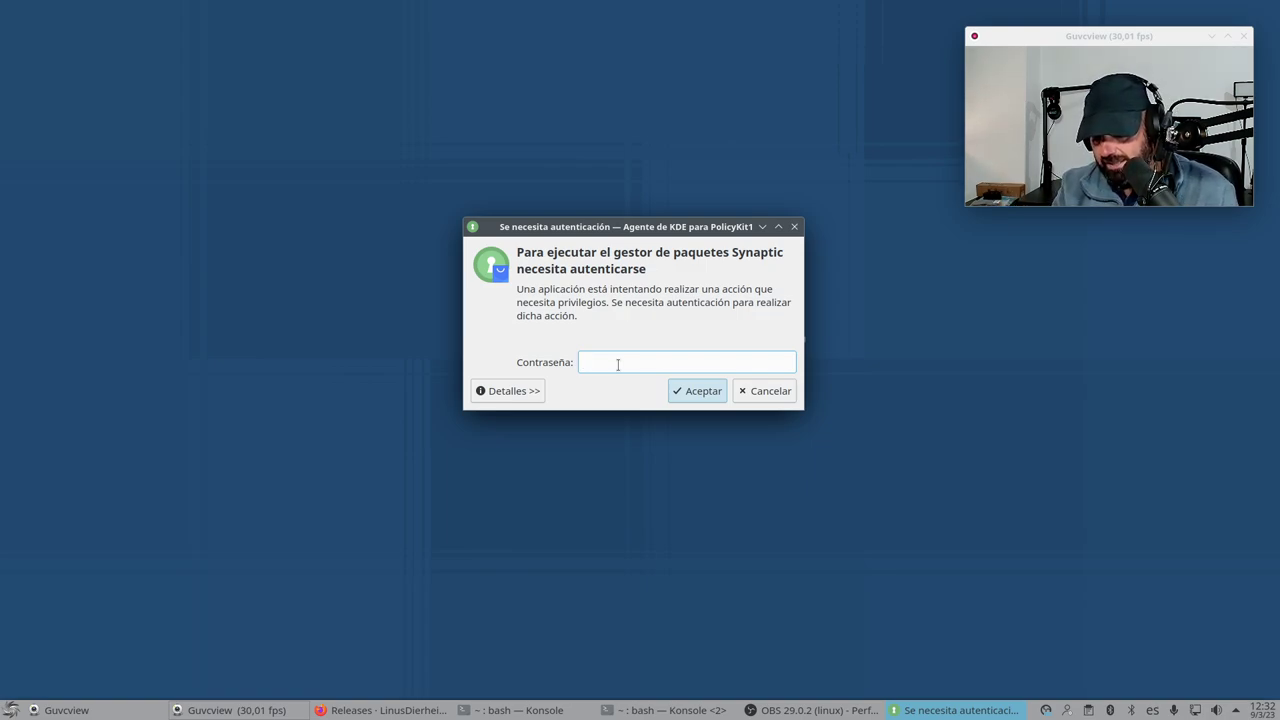
type("*********")
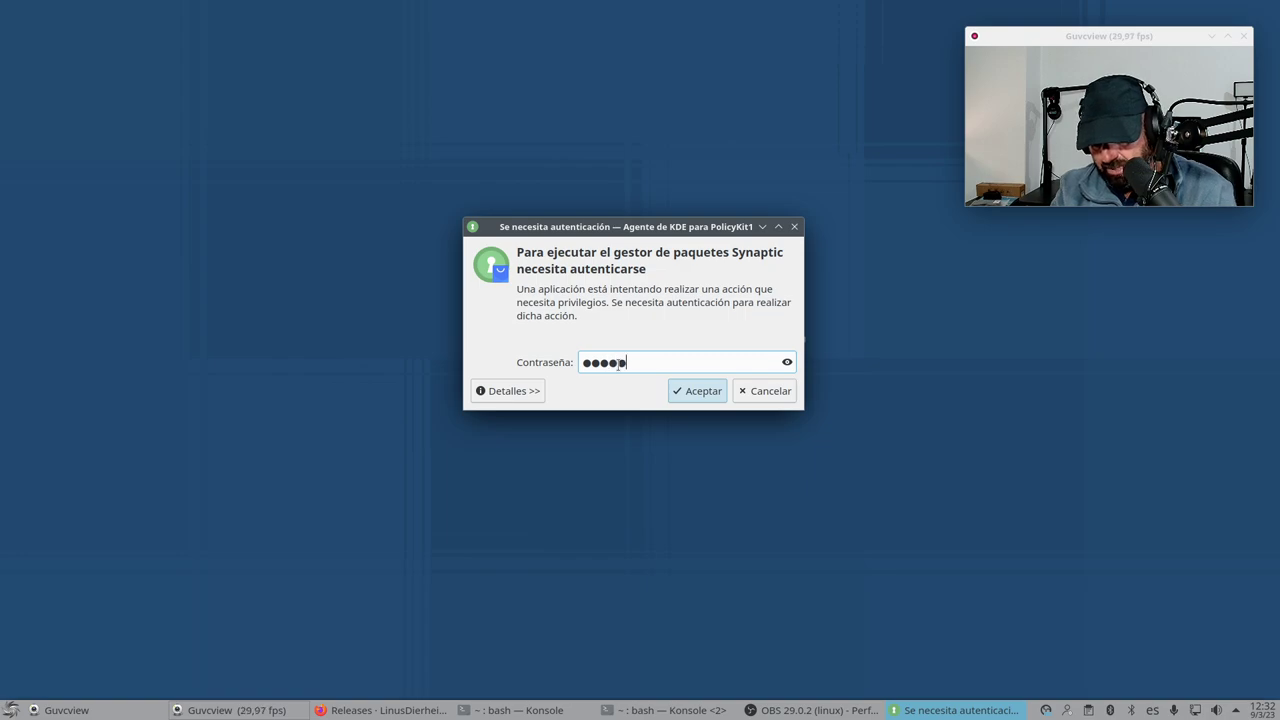
type("**")
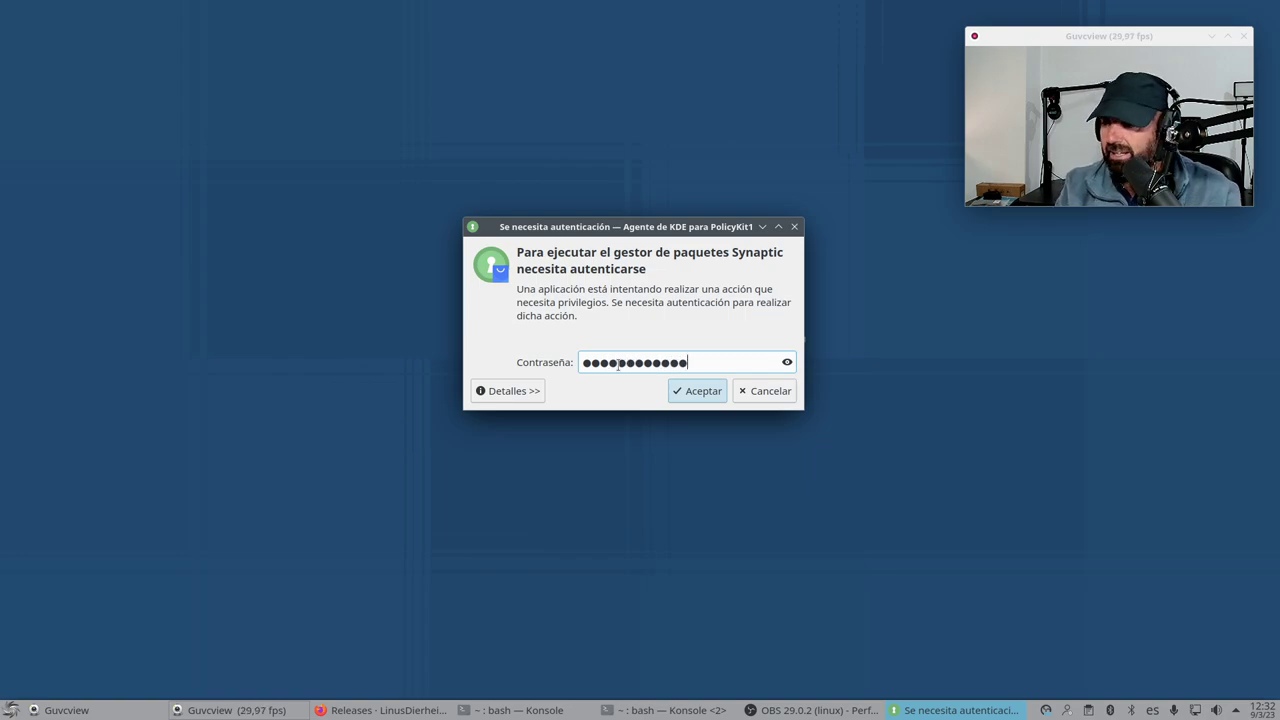
key("Return")
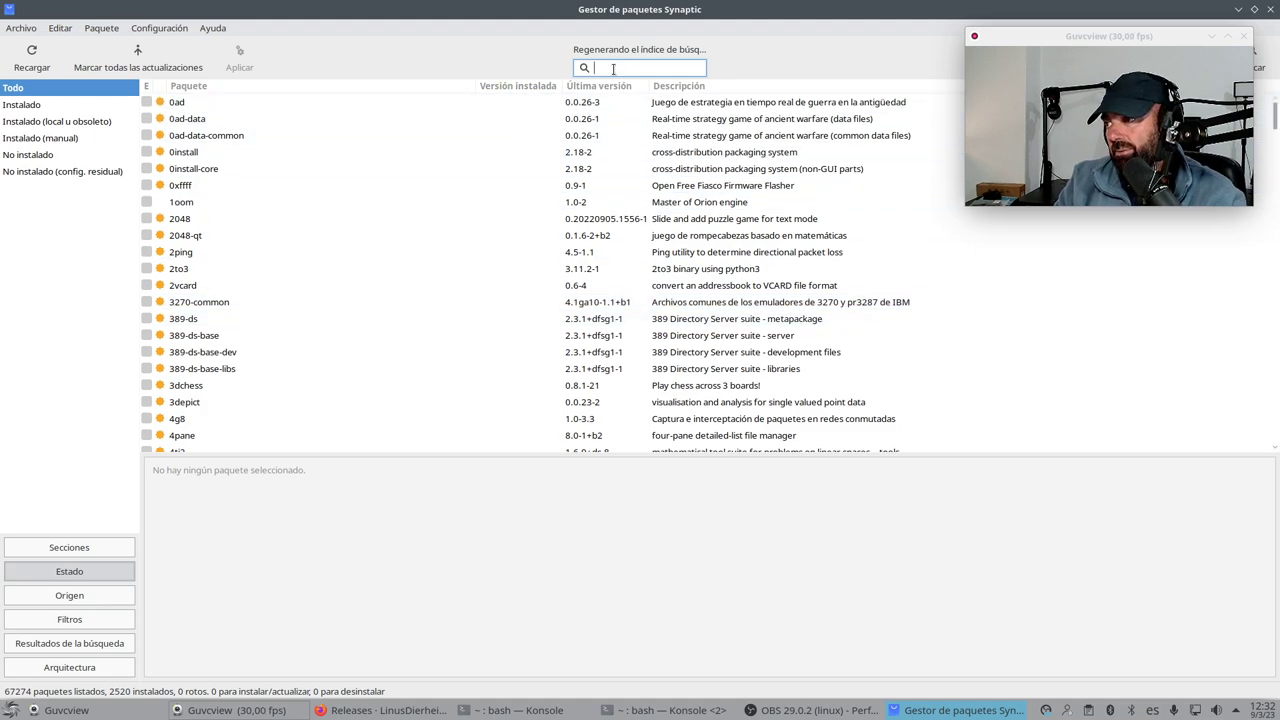
Reload the package information in Synaptic and filter the package list by pipewire
type("pipewire")
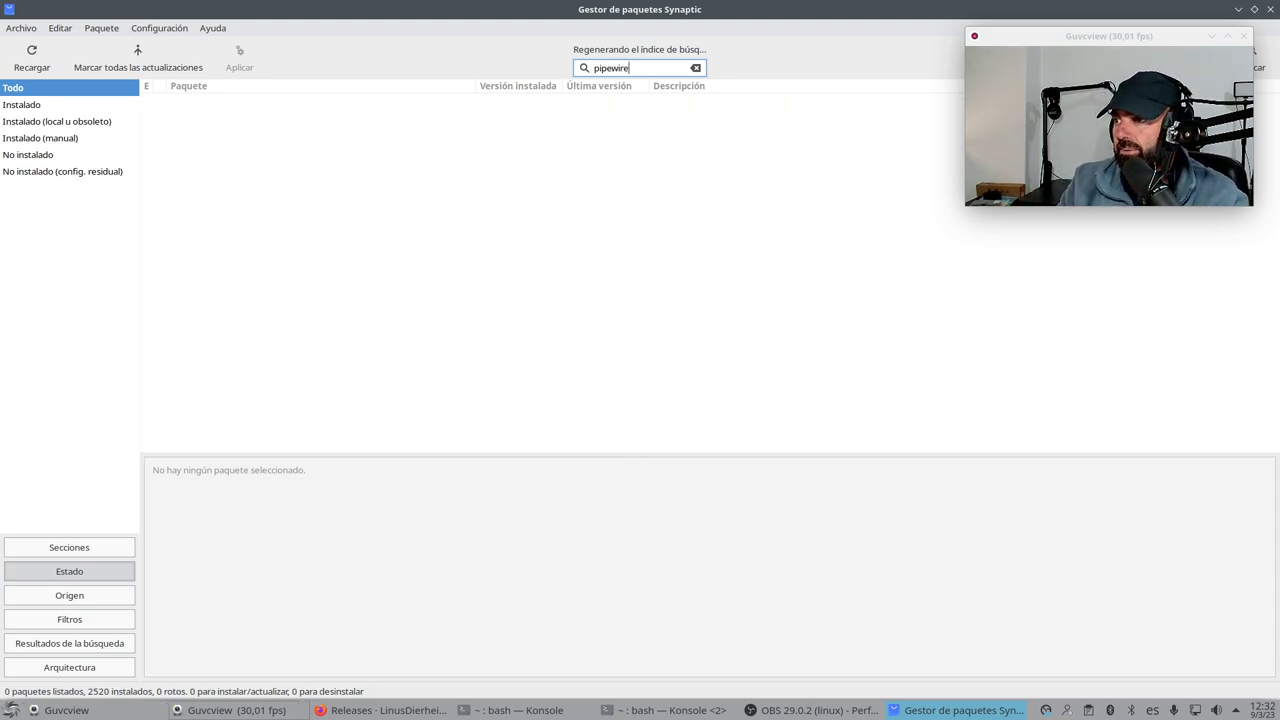
left_click(32, 58)
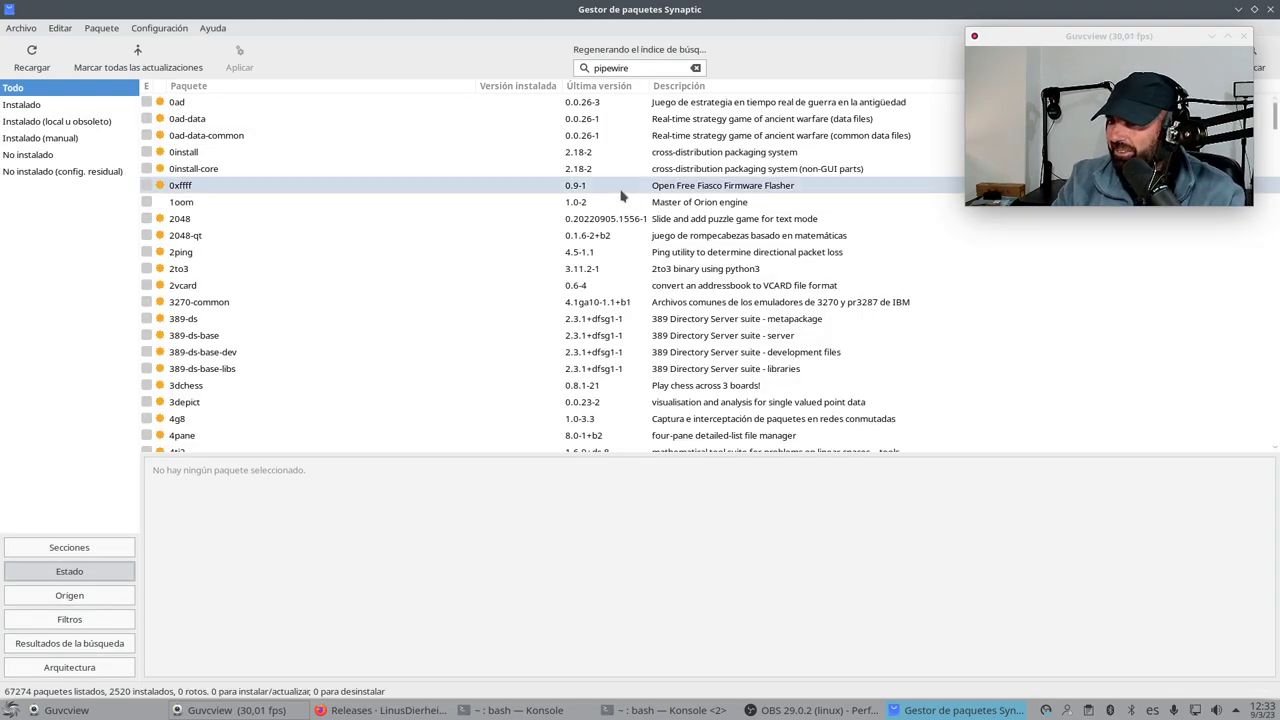
scroll(620, 225, "down", 10)
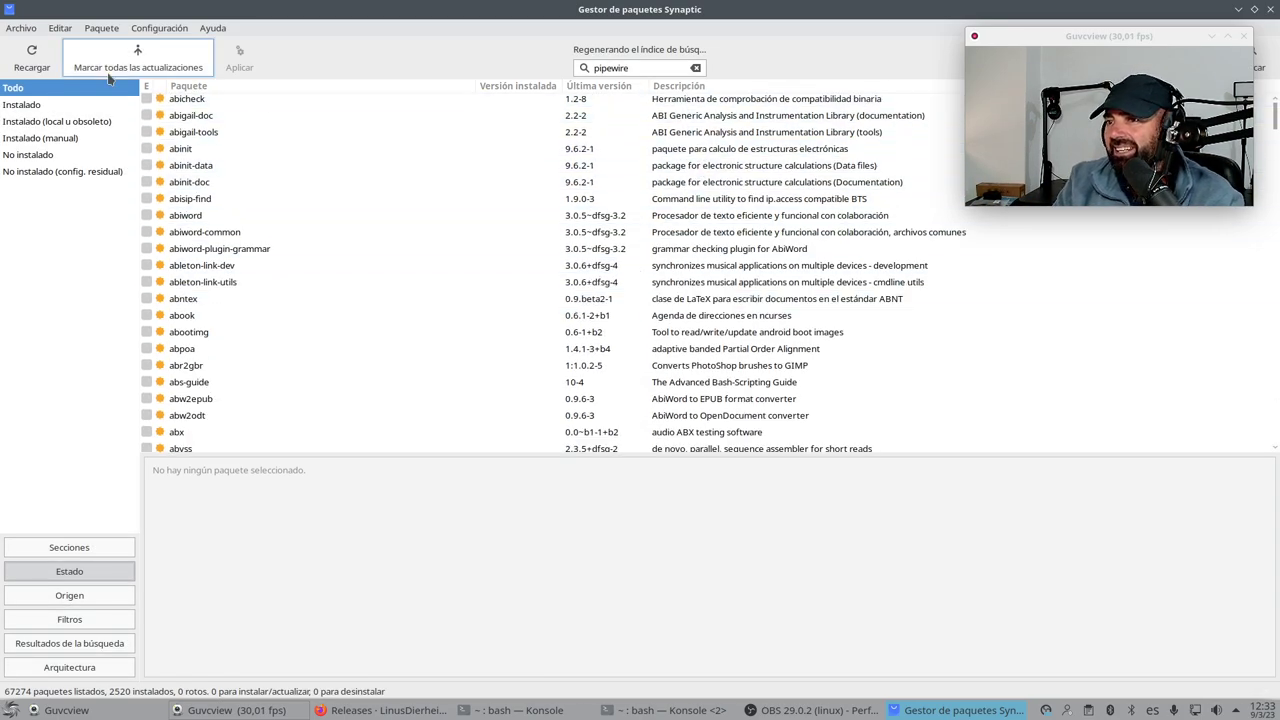
left_click(32, 58)
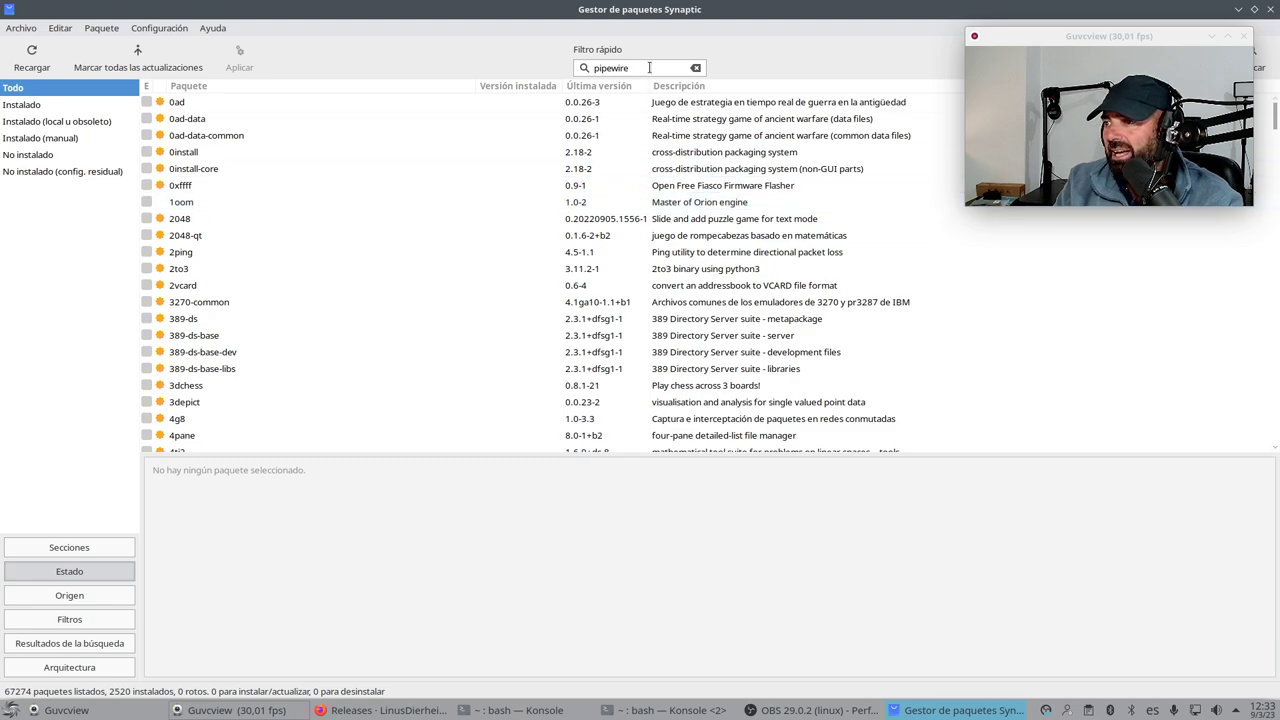
left_click(649, 67)
key("BackSpace")
key("BackSpace")
key("BackSpace")
key("BackSpace")
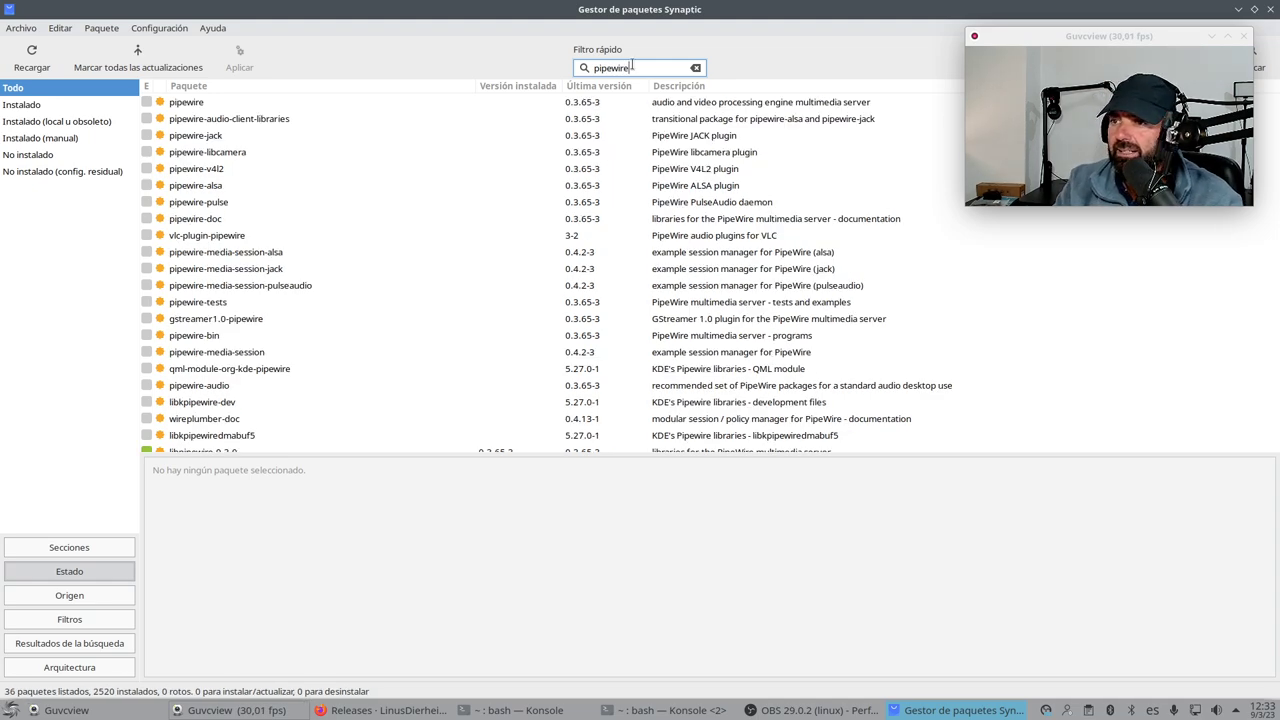
View the details of the pipewire package and check which of the related packages are installed
left_click(224, 103)
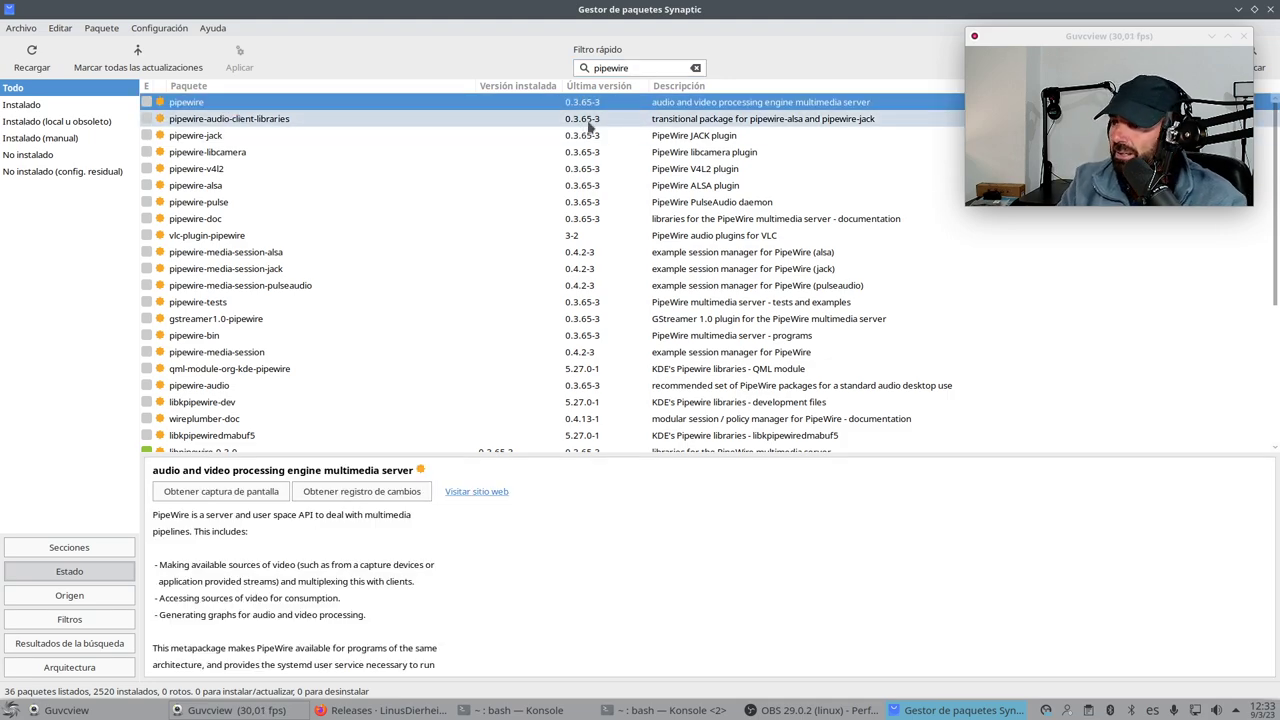
scroll(484, 288, "down", 5)
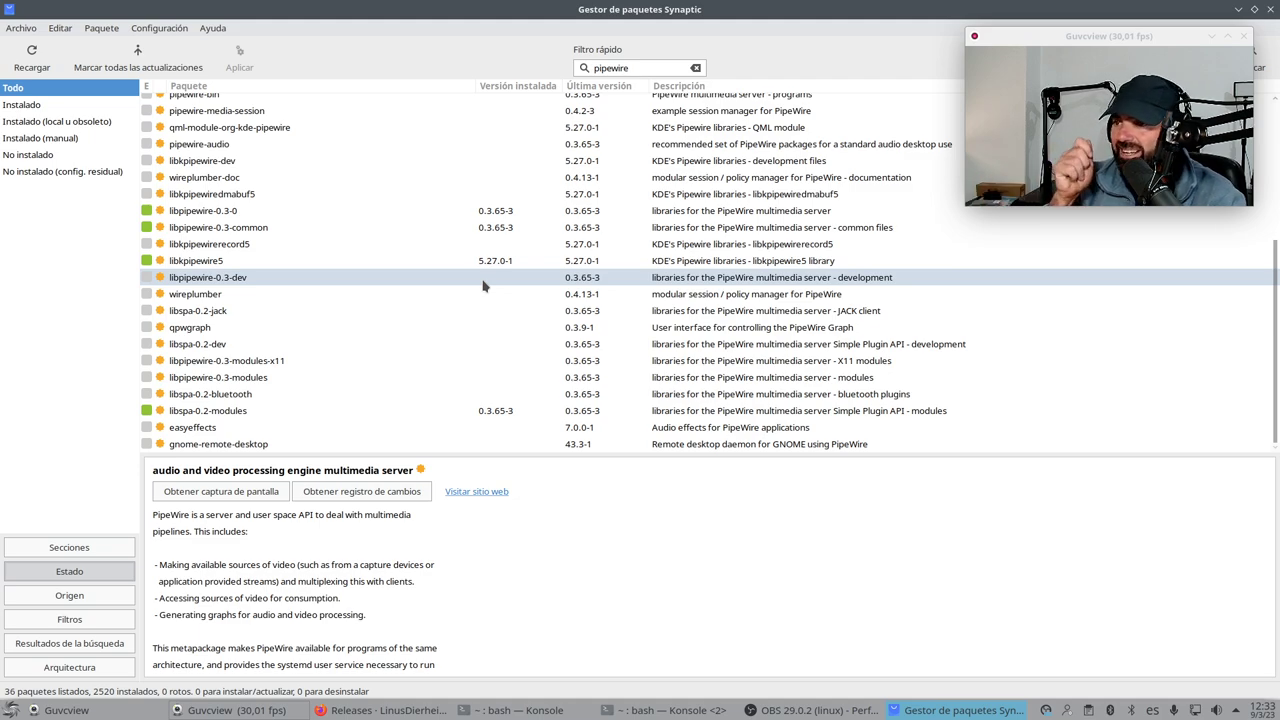
scroll(484, 286, "up", 5)
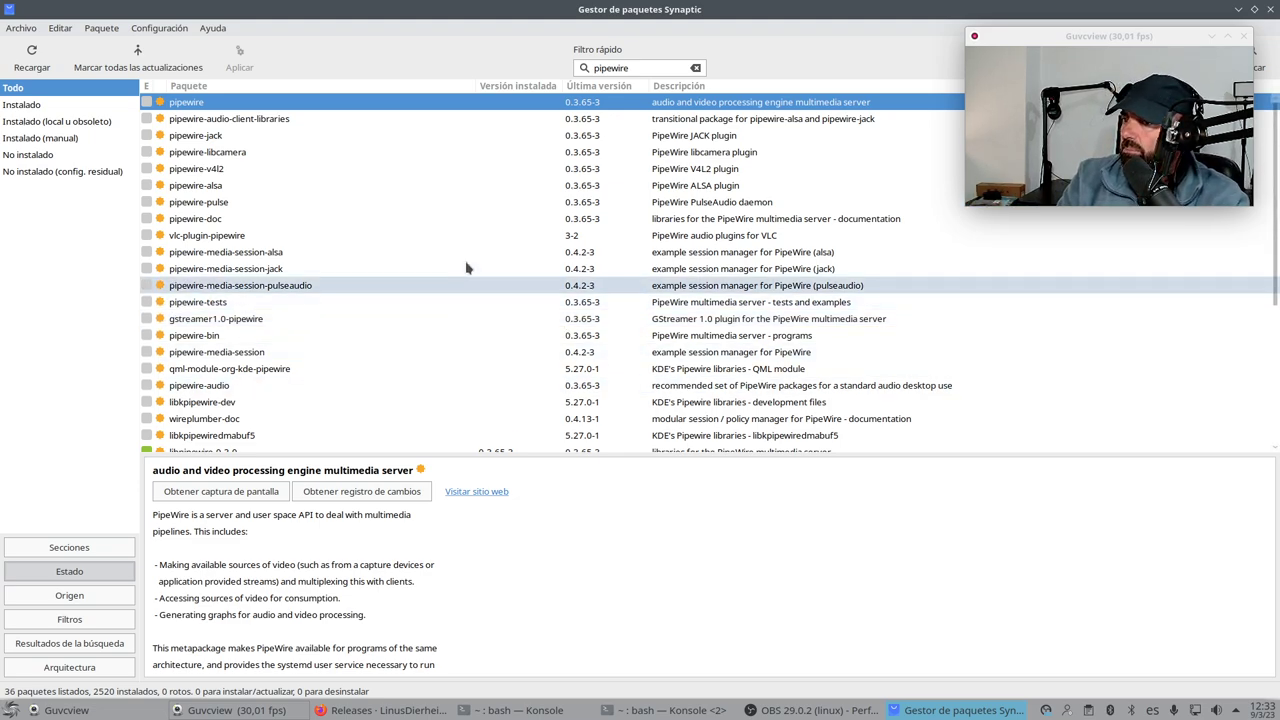
Replace the package filter with wireplumber and view the details of the wireplumber package
left_click_drag(630, 67, 553, 65)
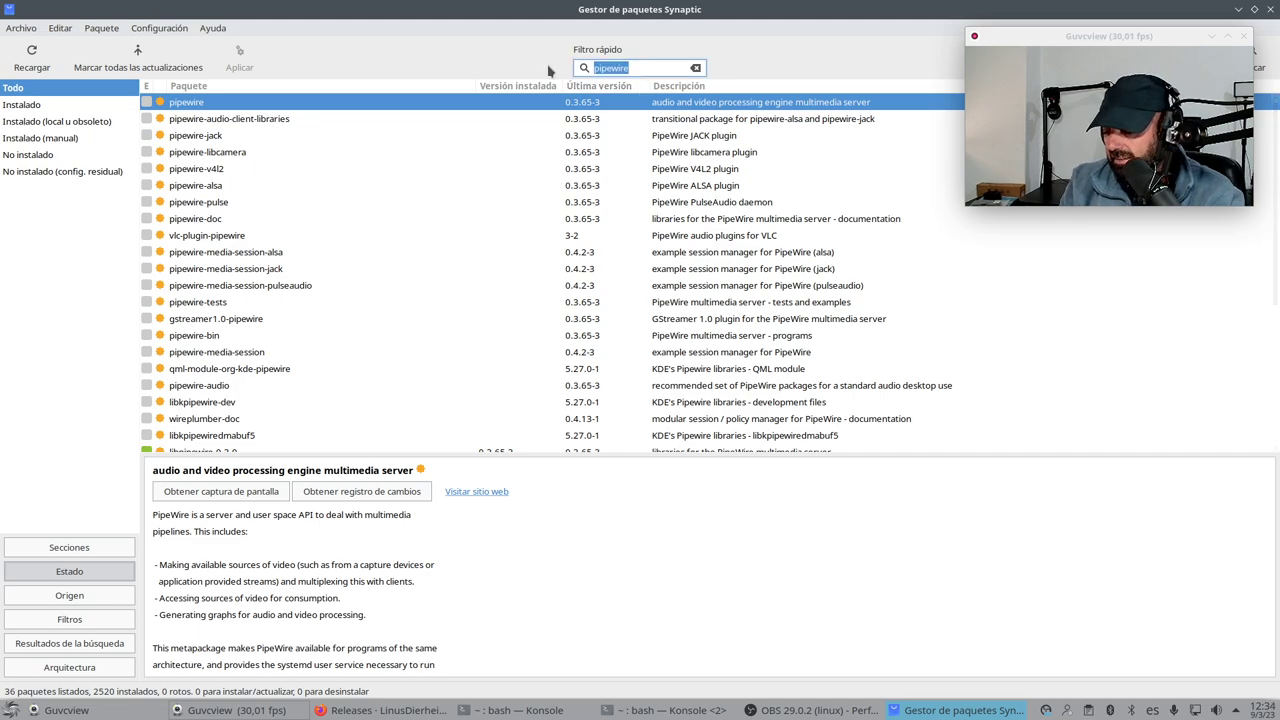
key("BackSpace")
type("wireplumbe")
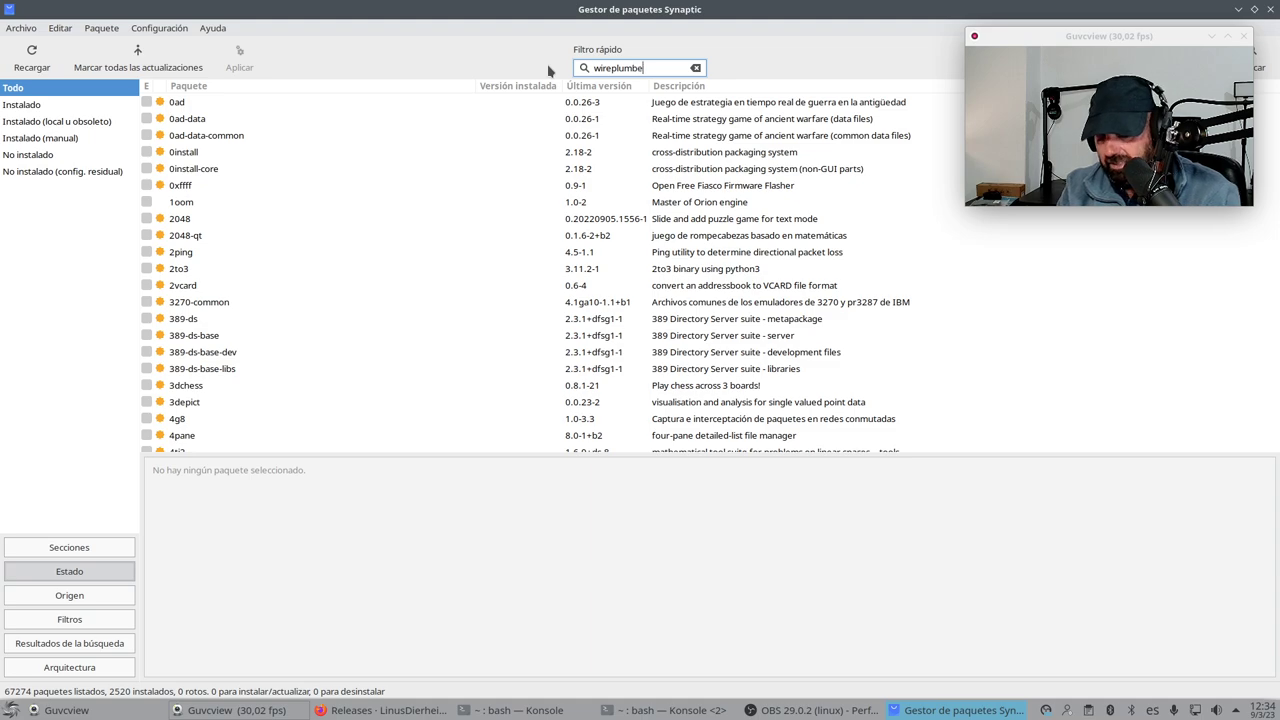
type("r")
left_click(593, 104)
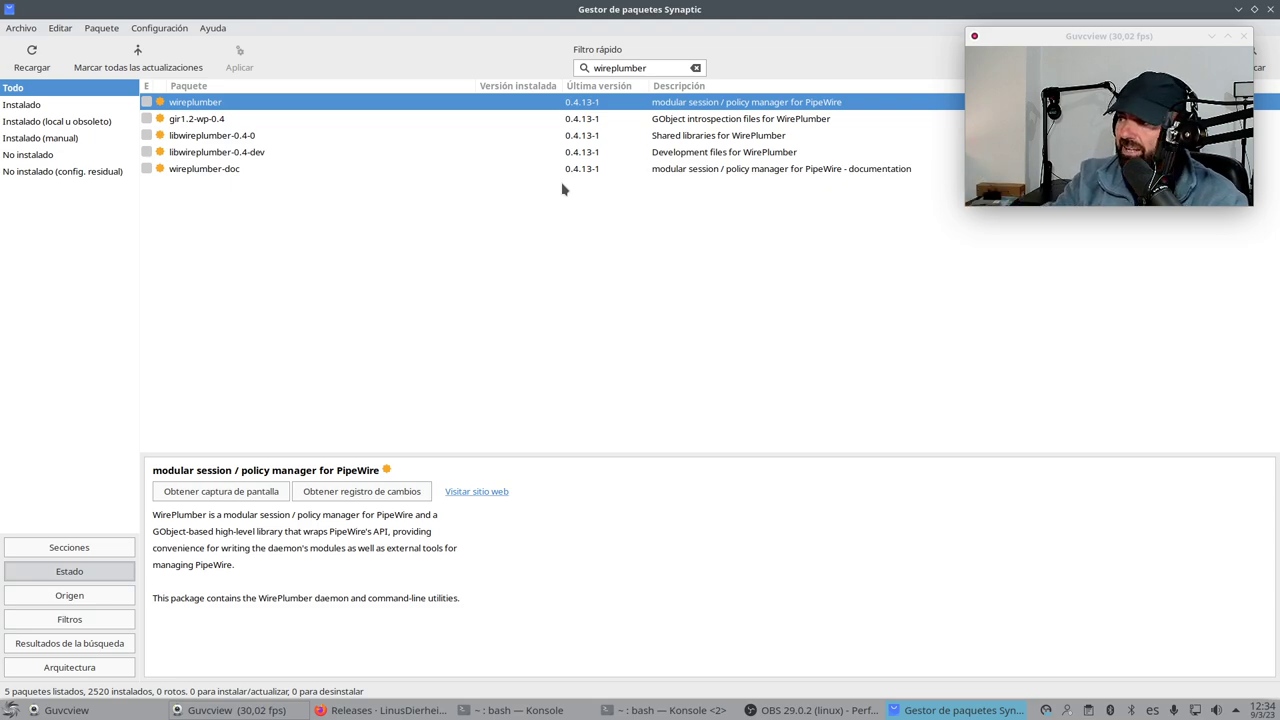
left_click(1168, 37)
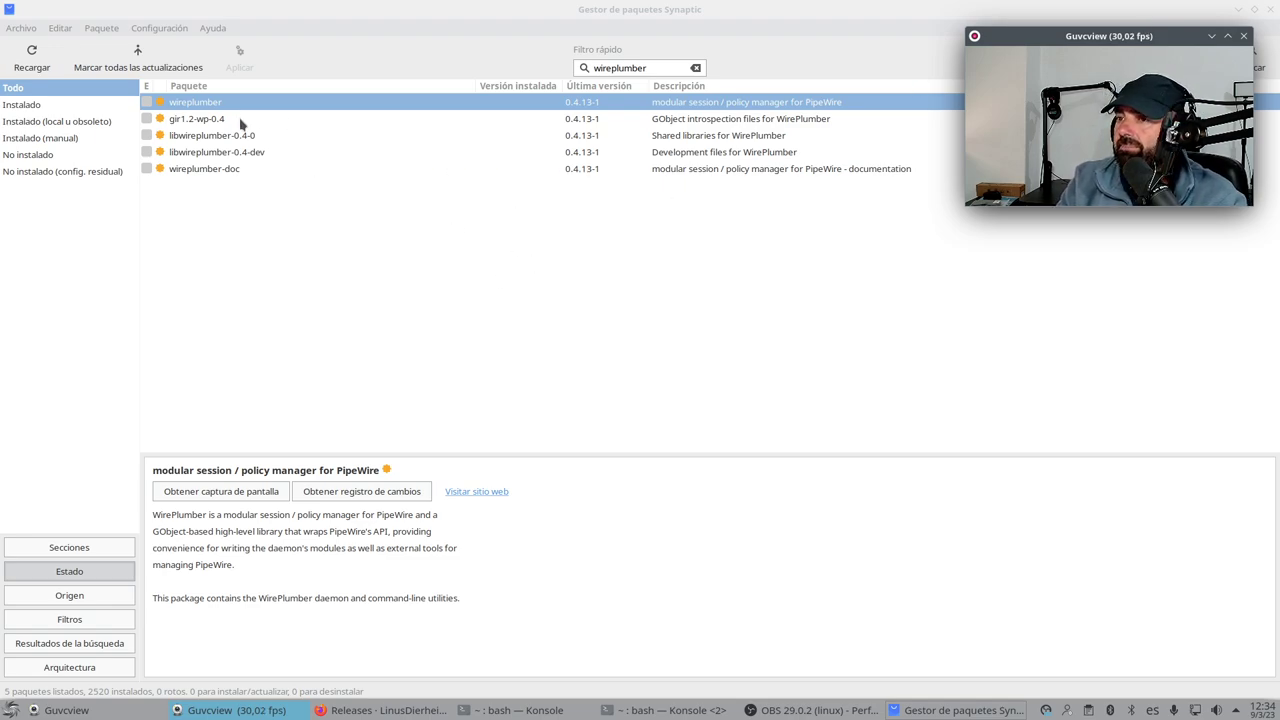
Clear the package filter and close Synaptic
left_click_drag(656, 67, 550, 65)
key("BackSpace")
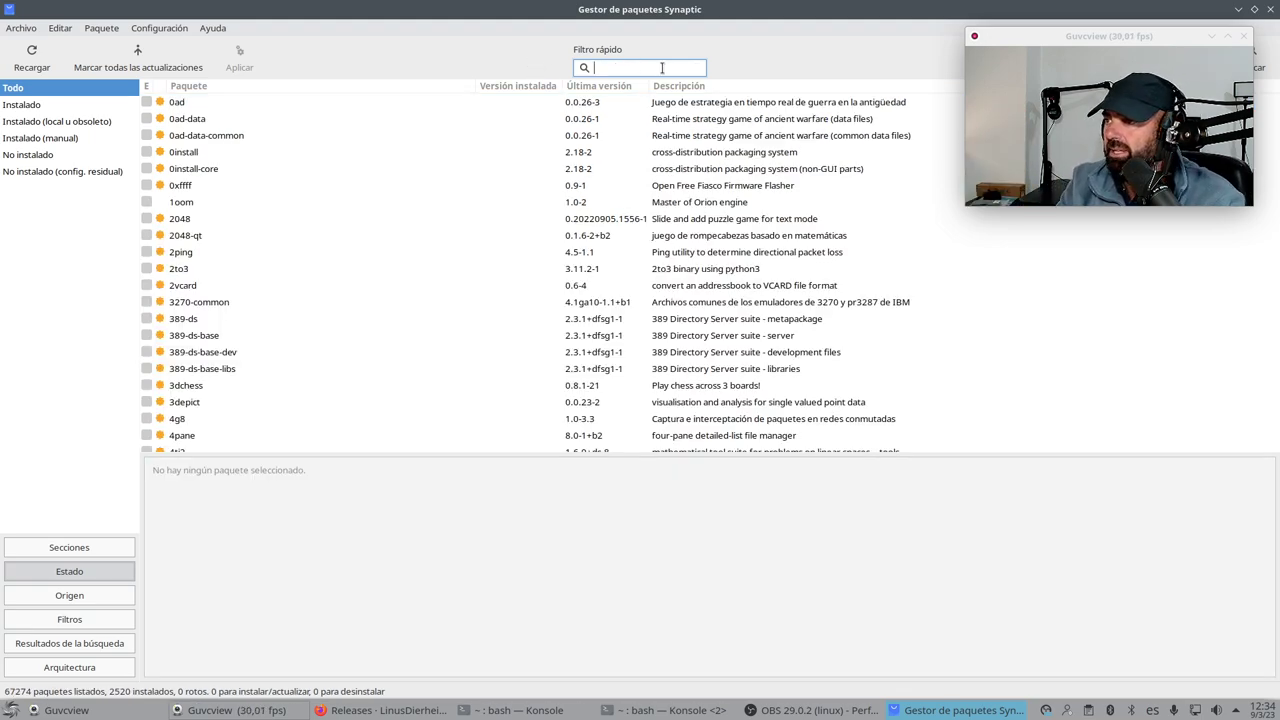
left_click(1272, 9)
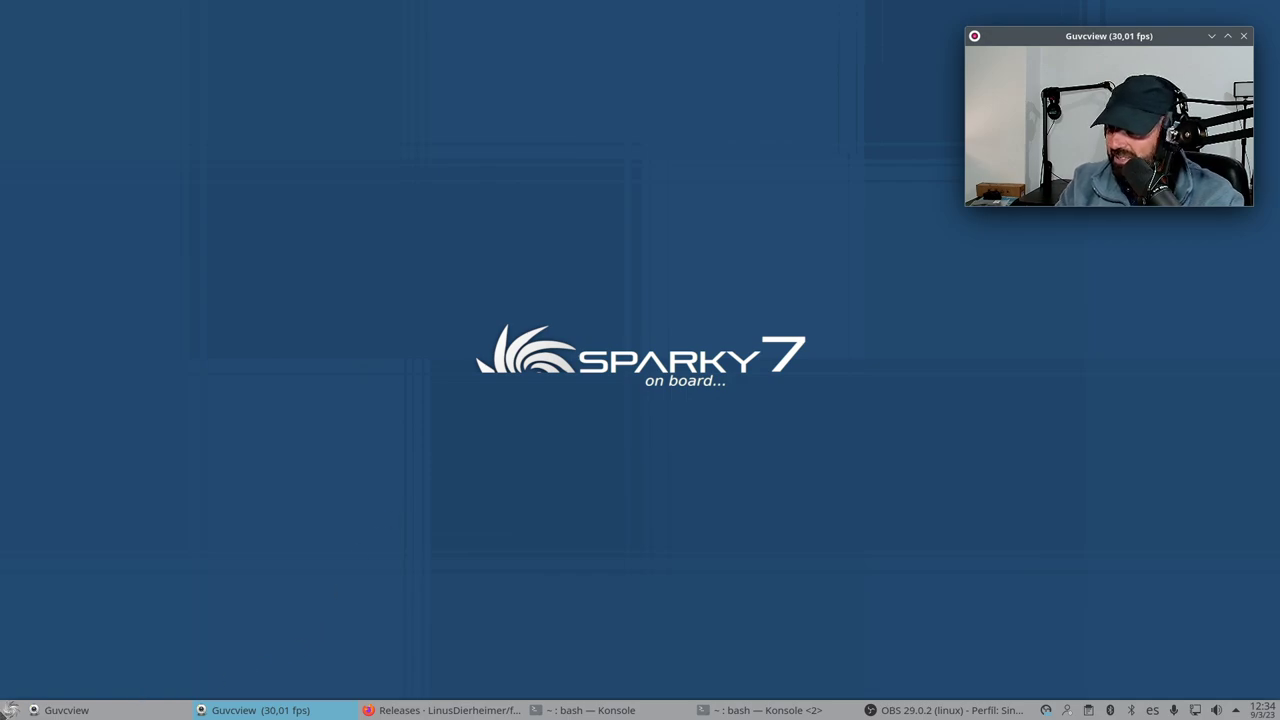
Browse the launcher categories to Sistema, open Acerca de SparkyLinux to review the system details, and close it
left_click(9, 711)
mouse_move(102, 522)
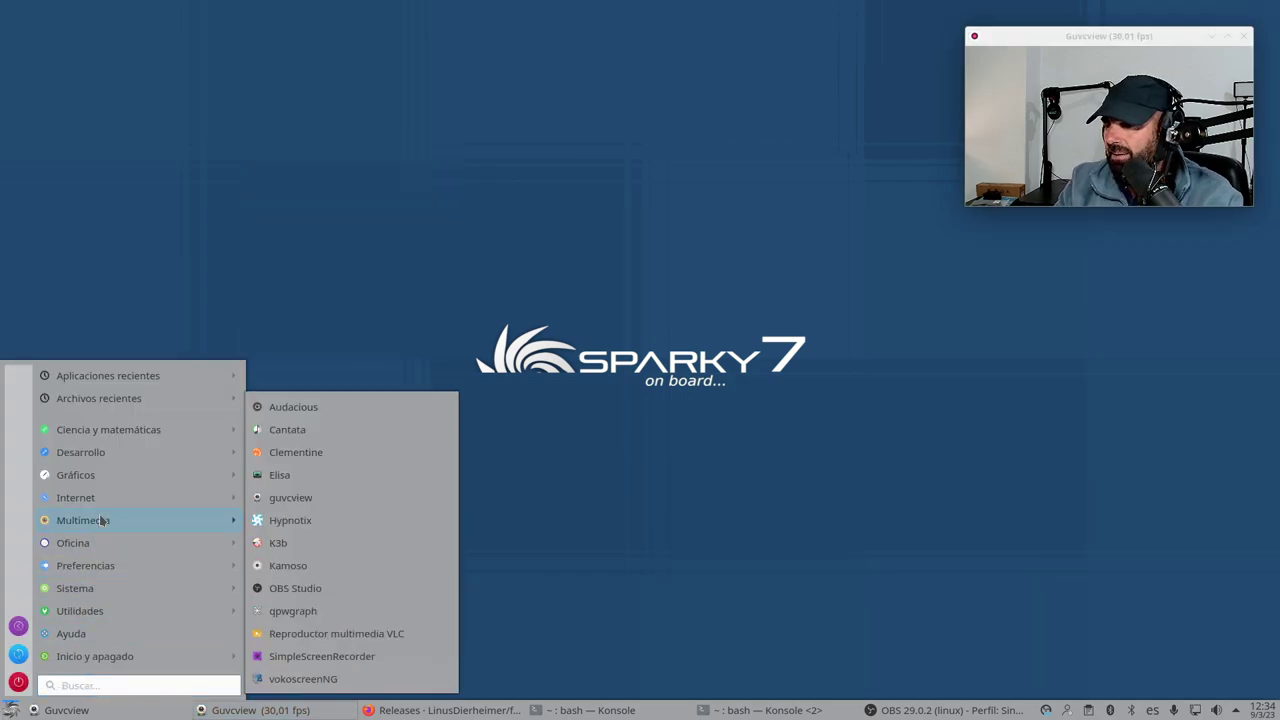
mouse_move(112, 562)
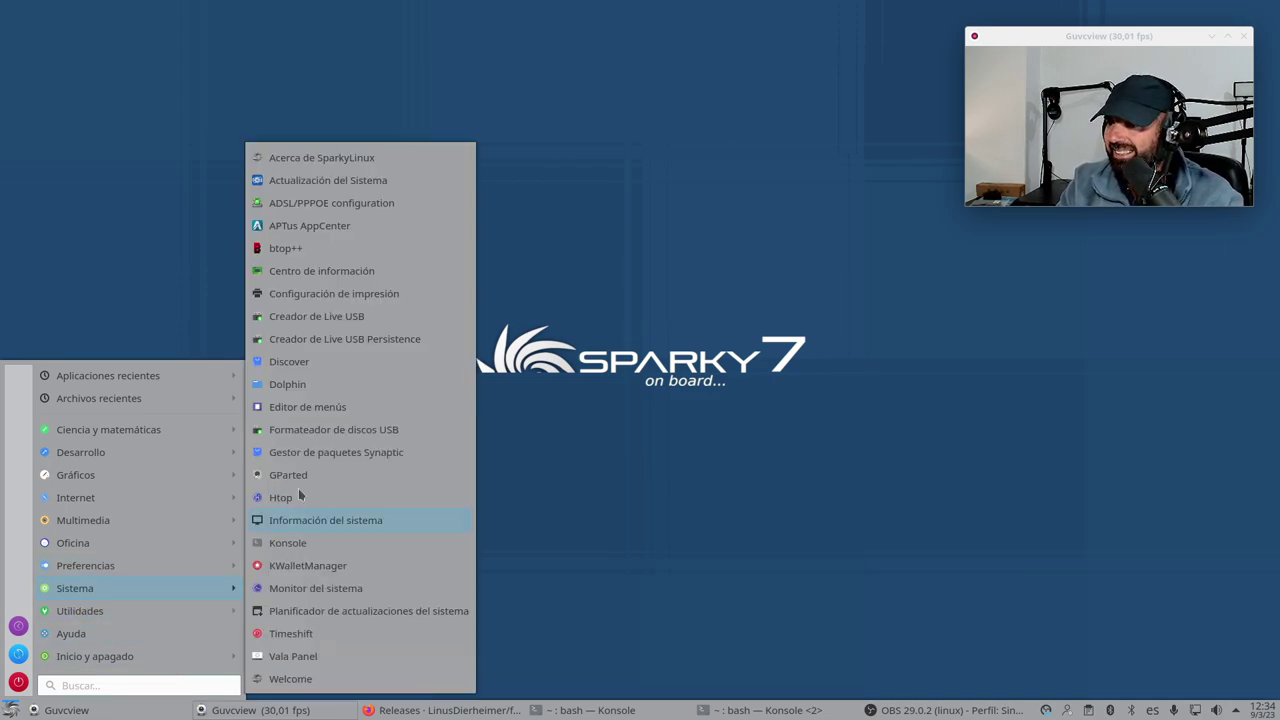
mouse_move(103, 608)
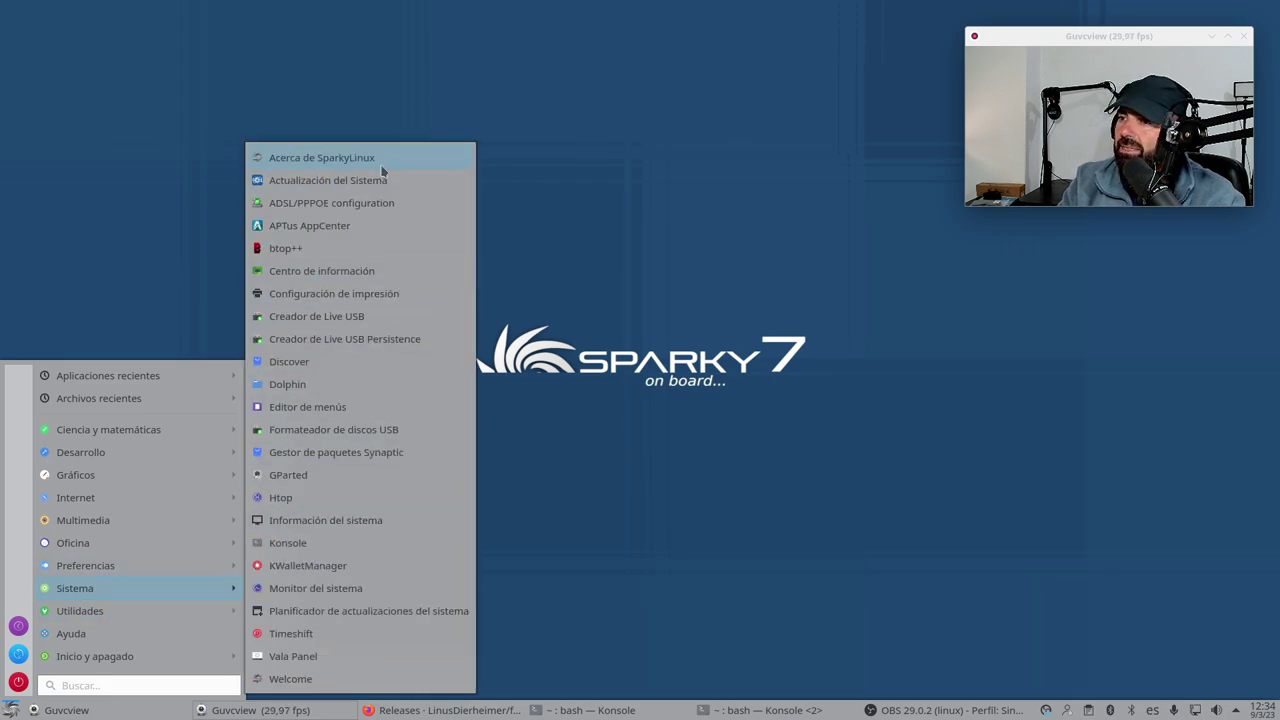
left_click(396, 157)
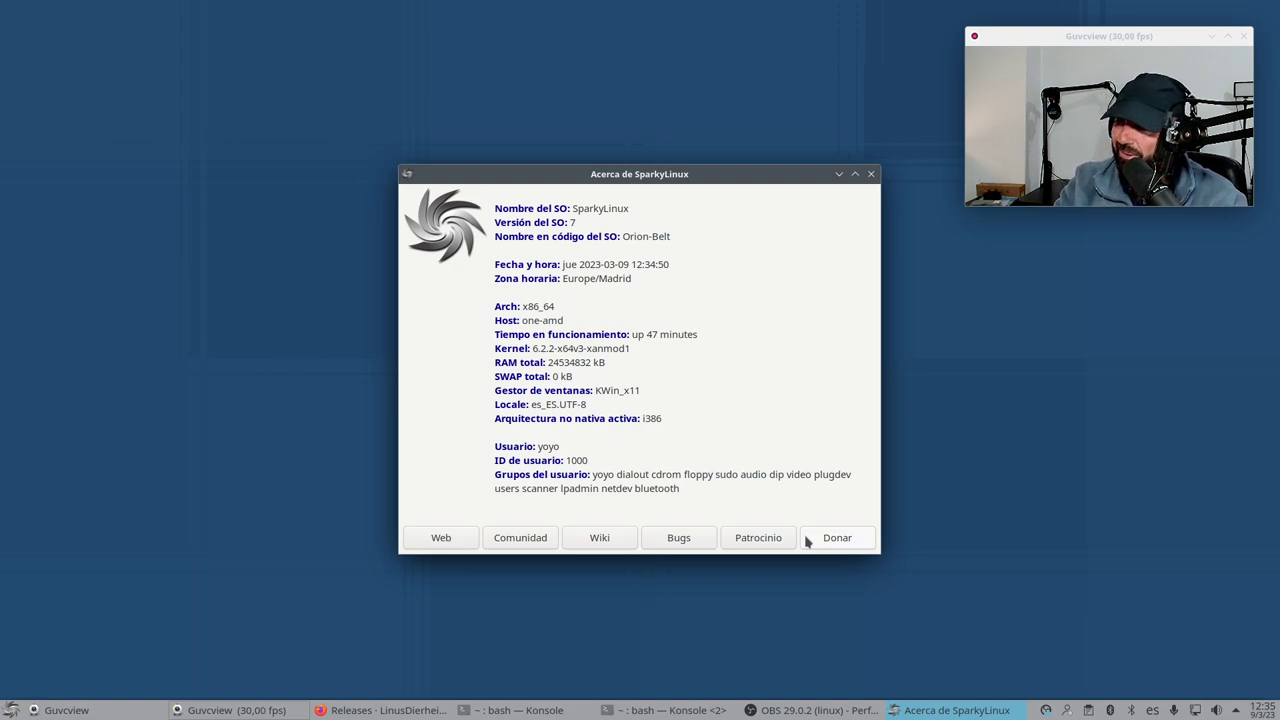
left_click(871, 175)
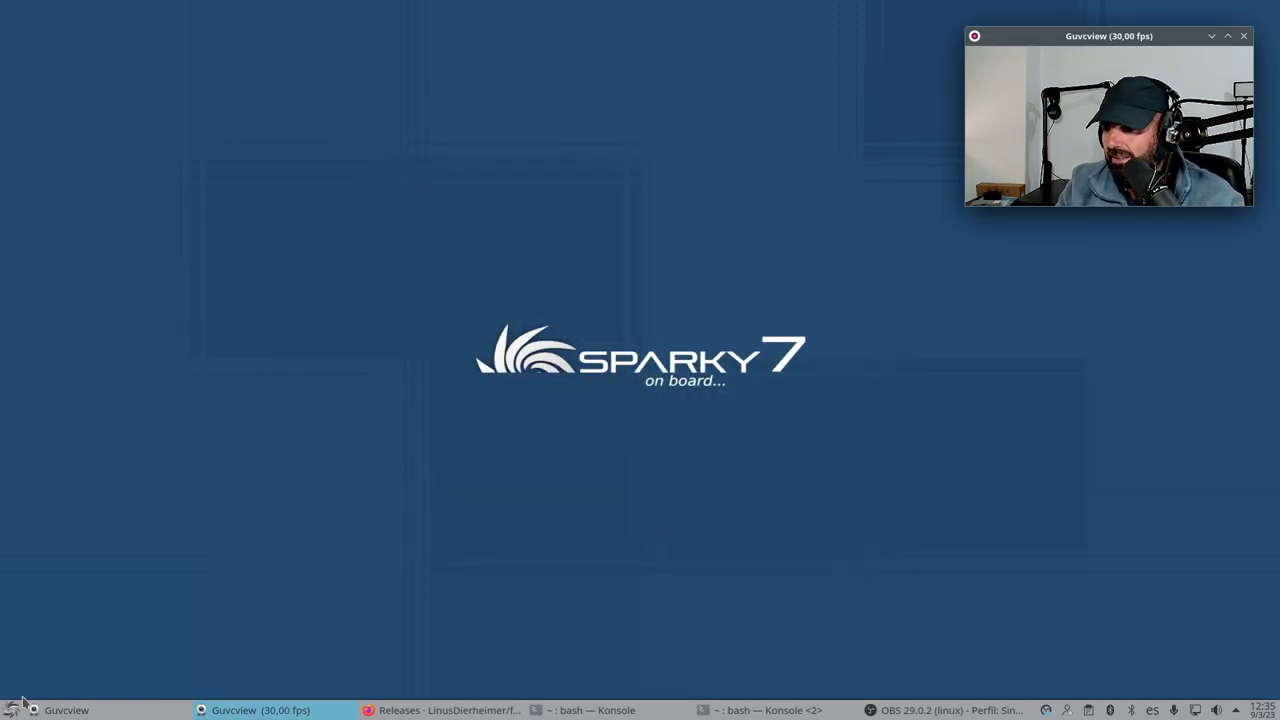
Run Actualización del Sistema from the Sistema category, authenticate with the account password, and close the update result
left_click(11, 710)
mouse_move(118, 592)
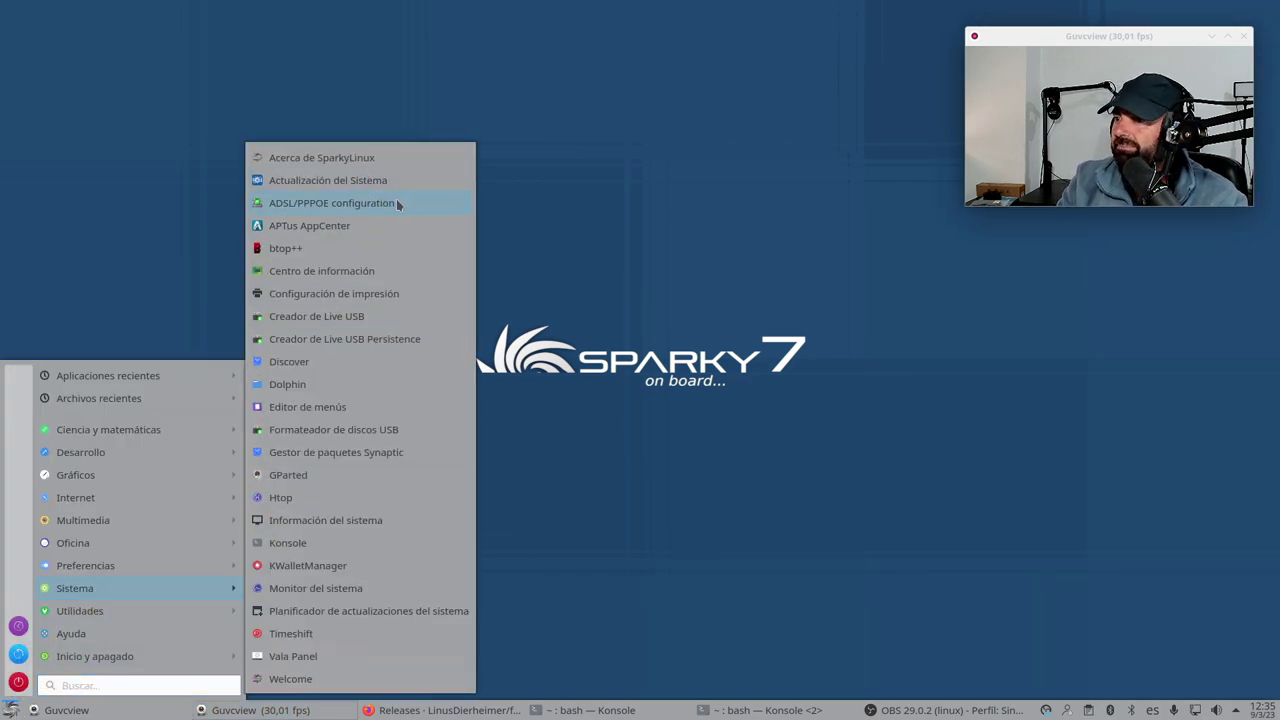
left_click(313, 182)
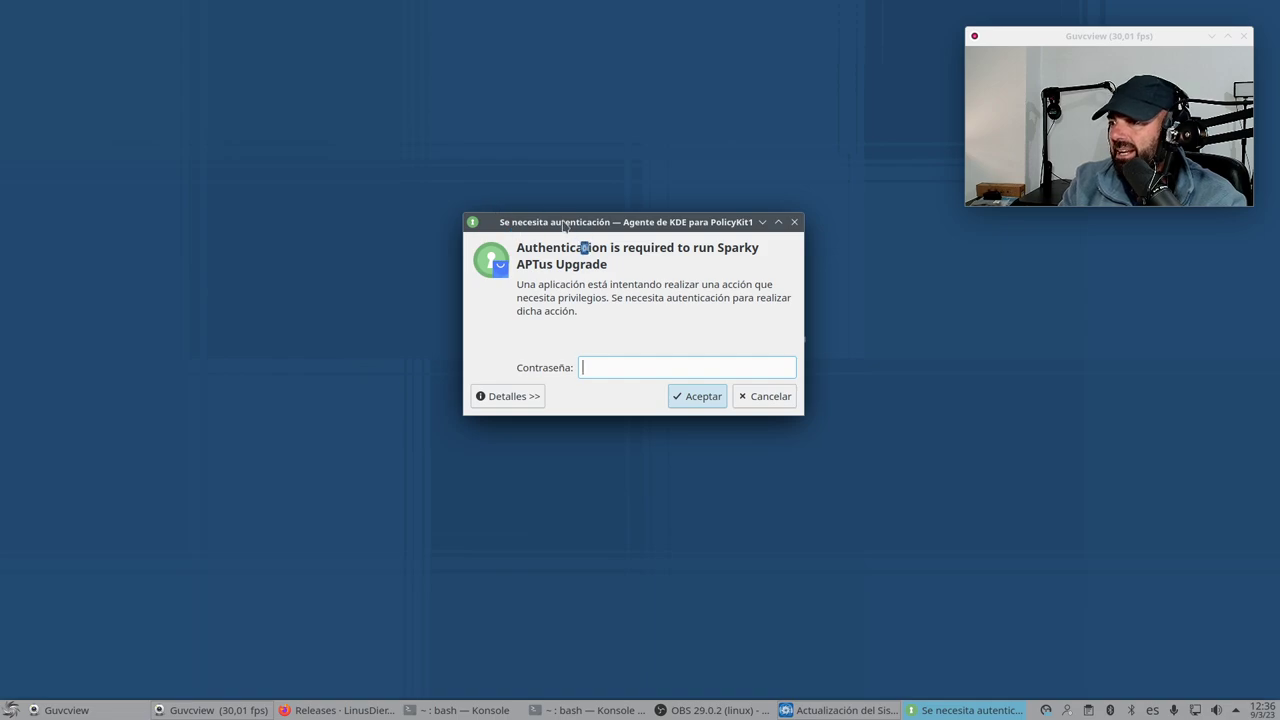
left_click_drag(563, 226, 494, 201)
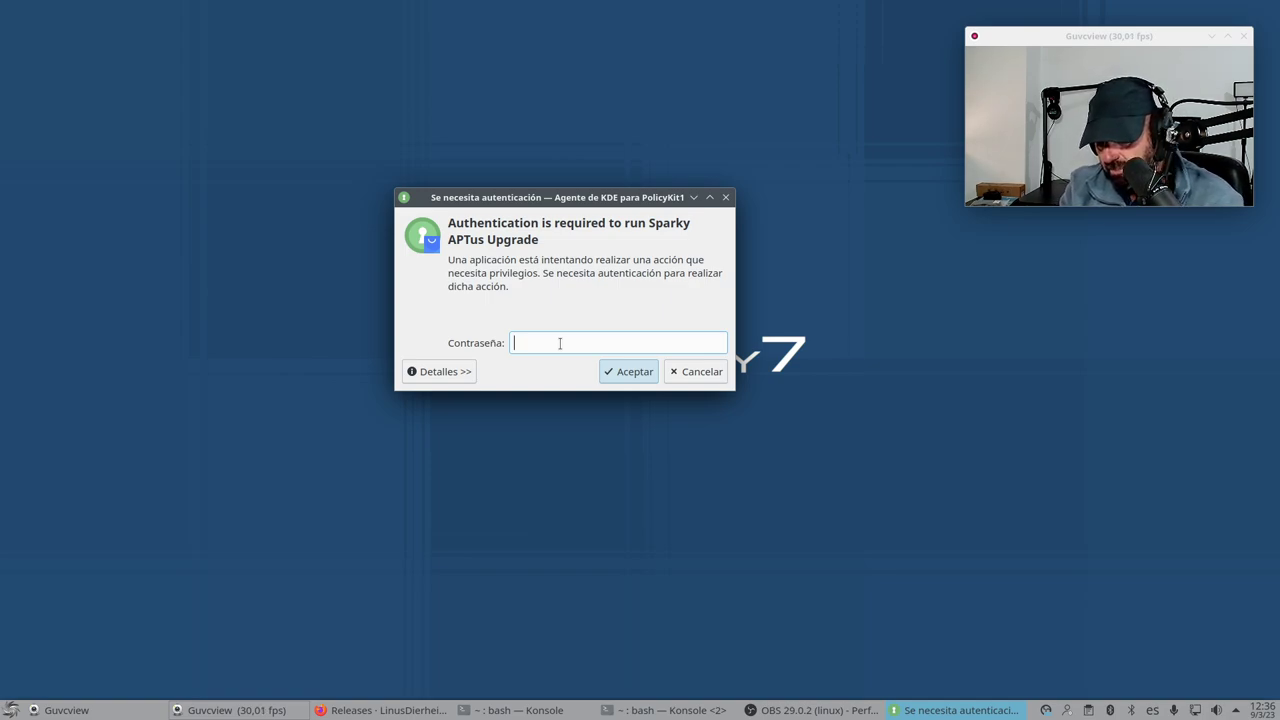
type("********")
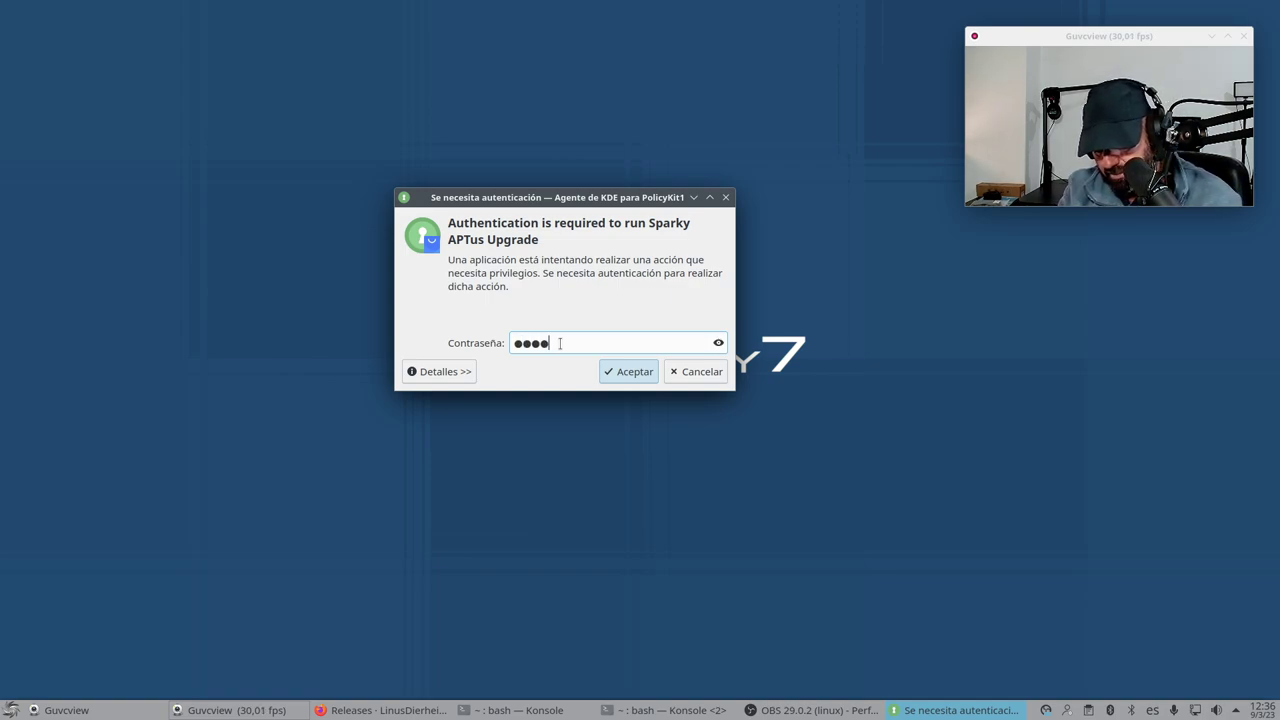
type("***")
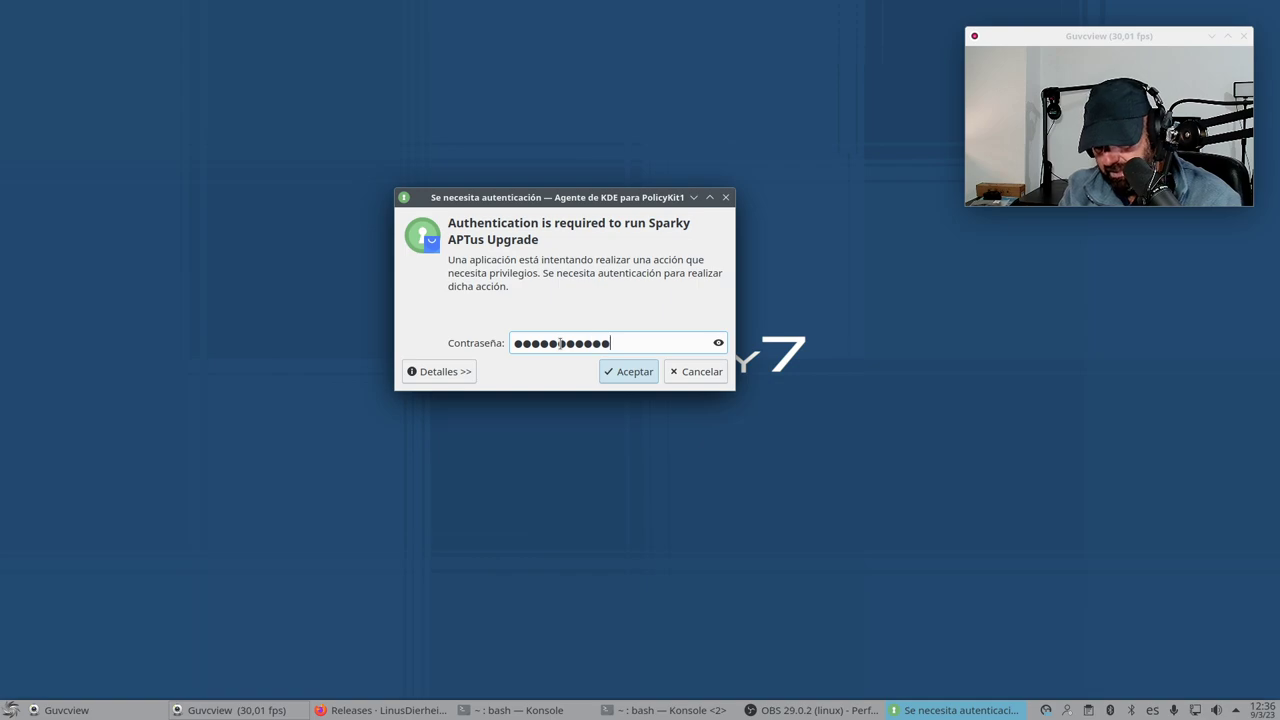
key("Return")
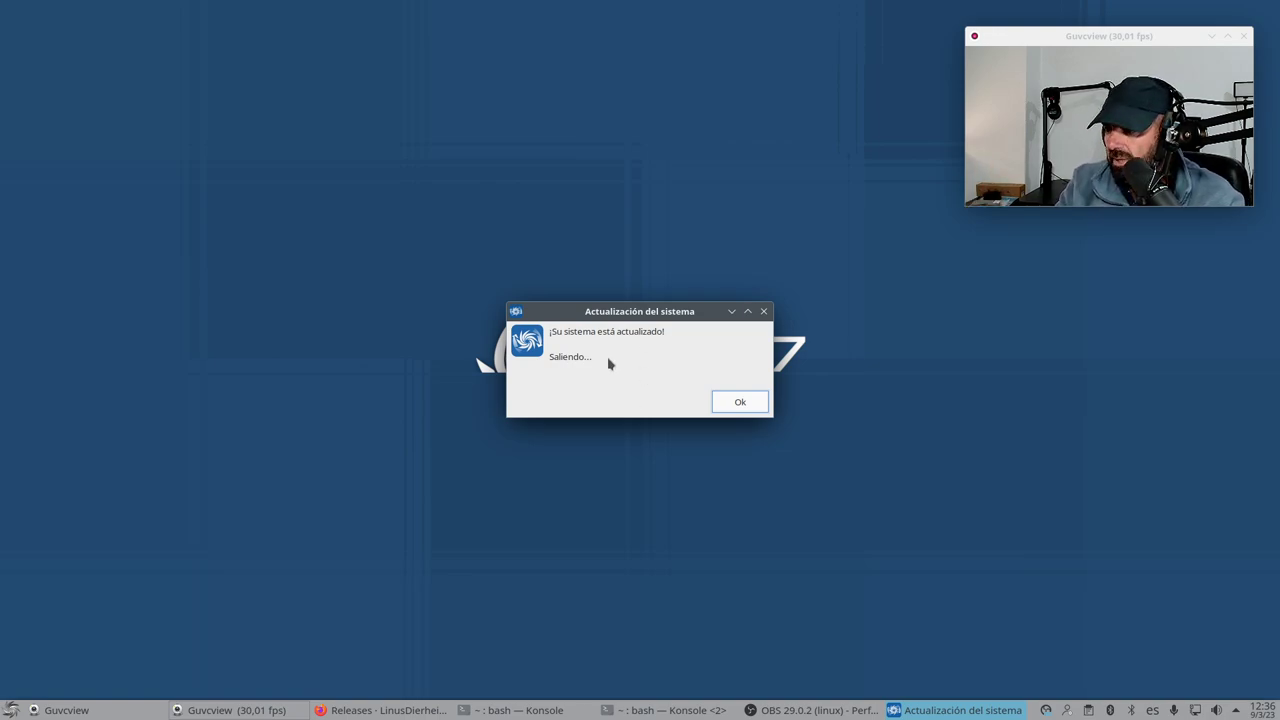
left_click(737, 406)
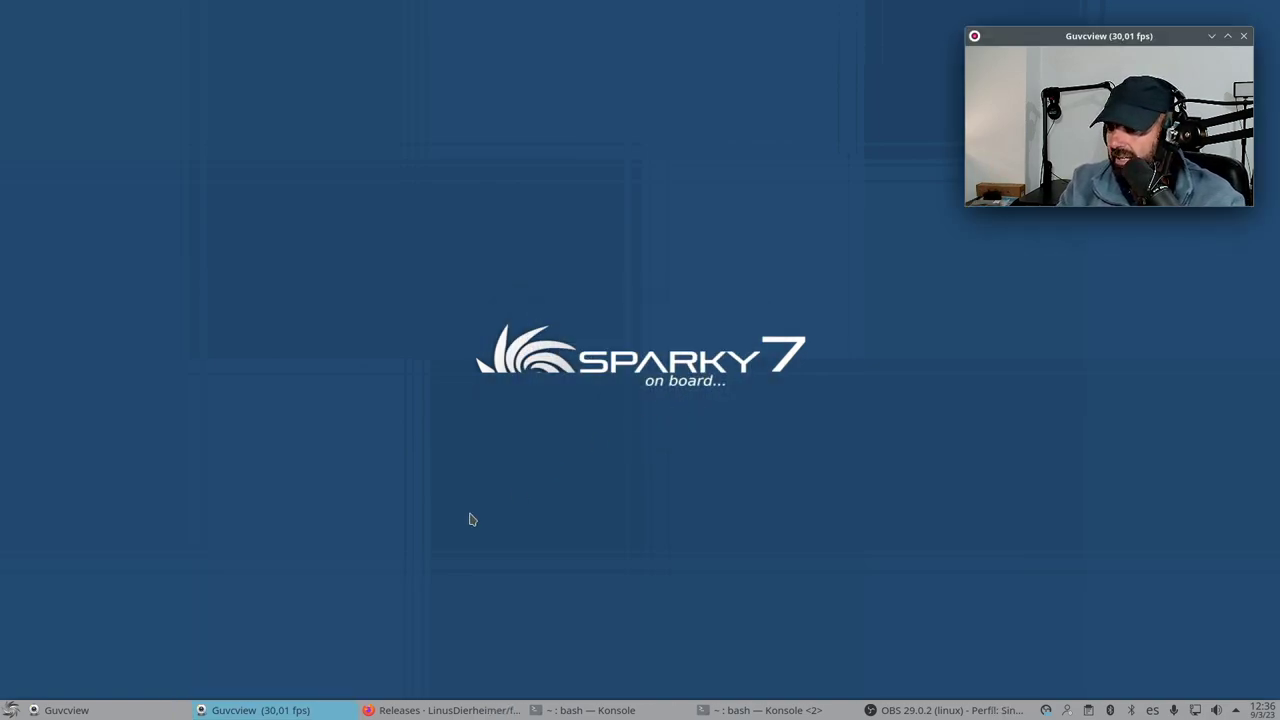
Launch APTus AppCenter from the Sistema category of the application launcher
left_click(12, 710)
mouse_move(89, 541)
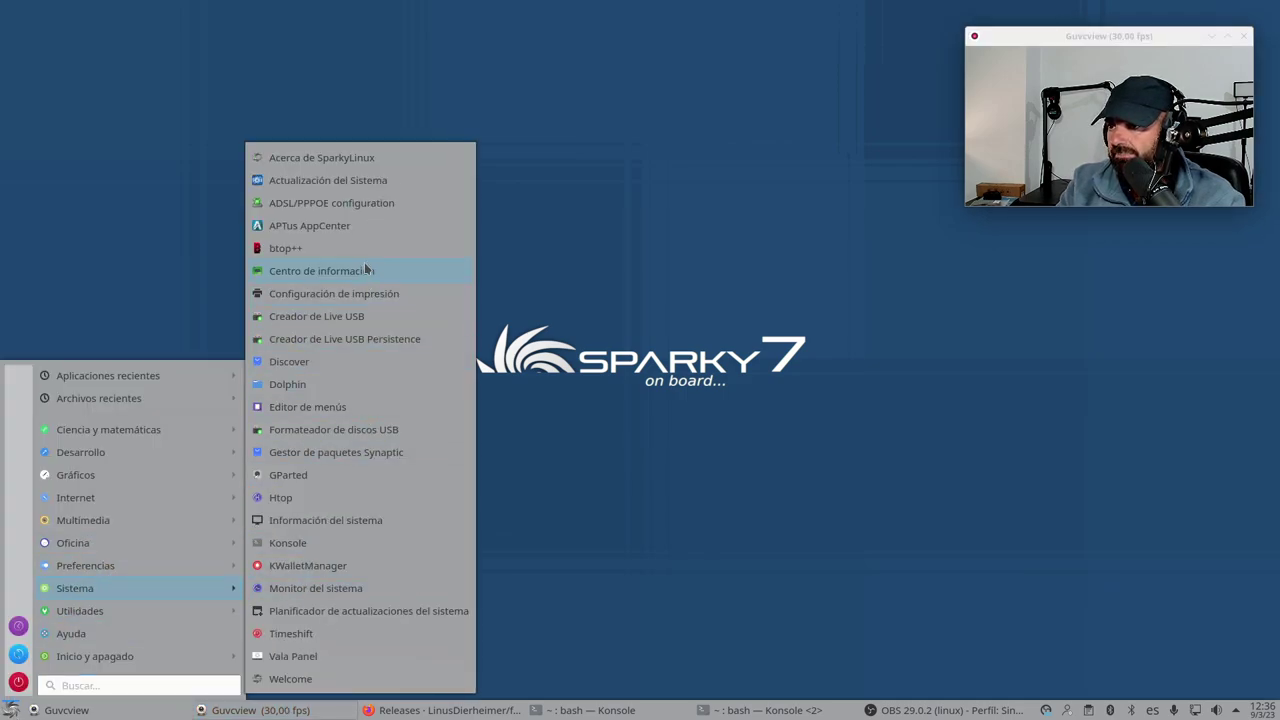
left_click(320, 229)
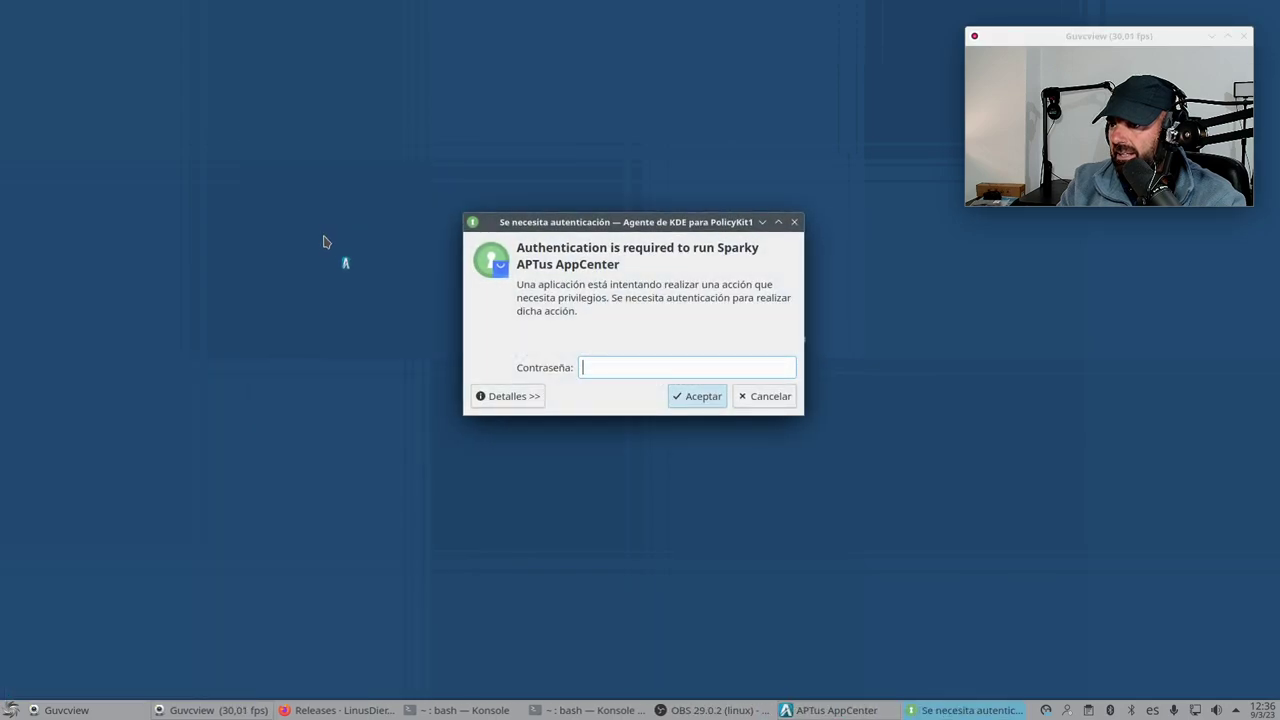
type("••••")
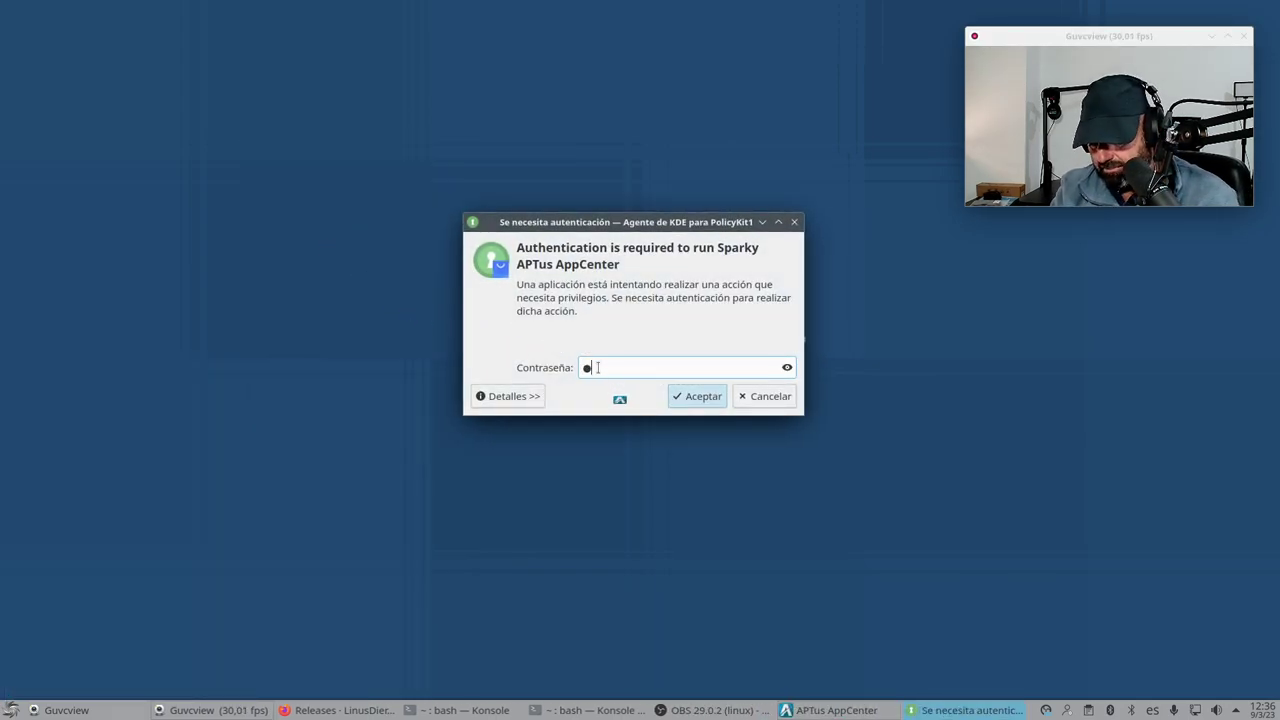
type("•••")
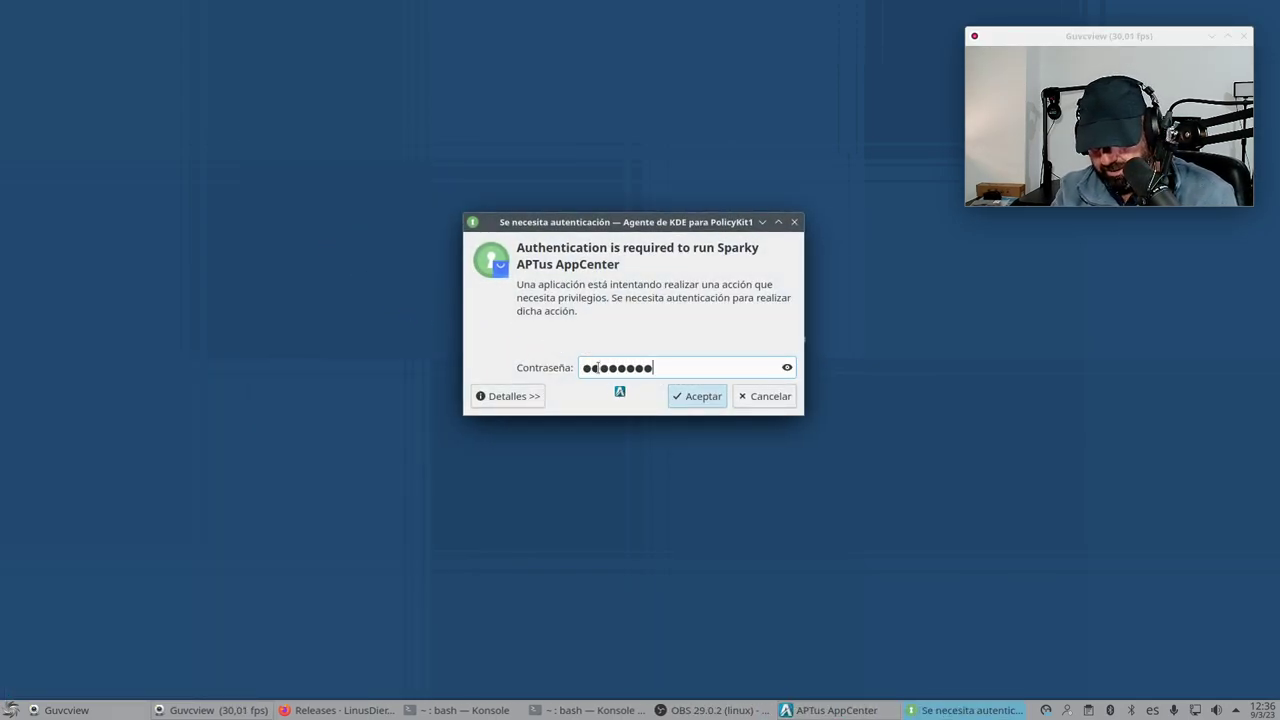
key("BackSpace")
key("BackSpace")
key("BackSpace")
key("BackSpace")
key("BackSpace")
key("BackSpace")
key("BackSpace")
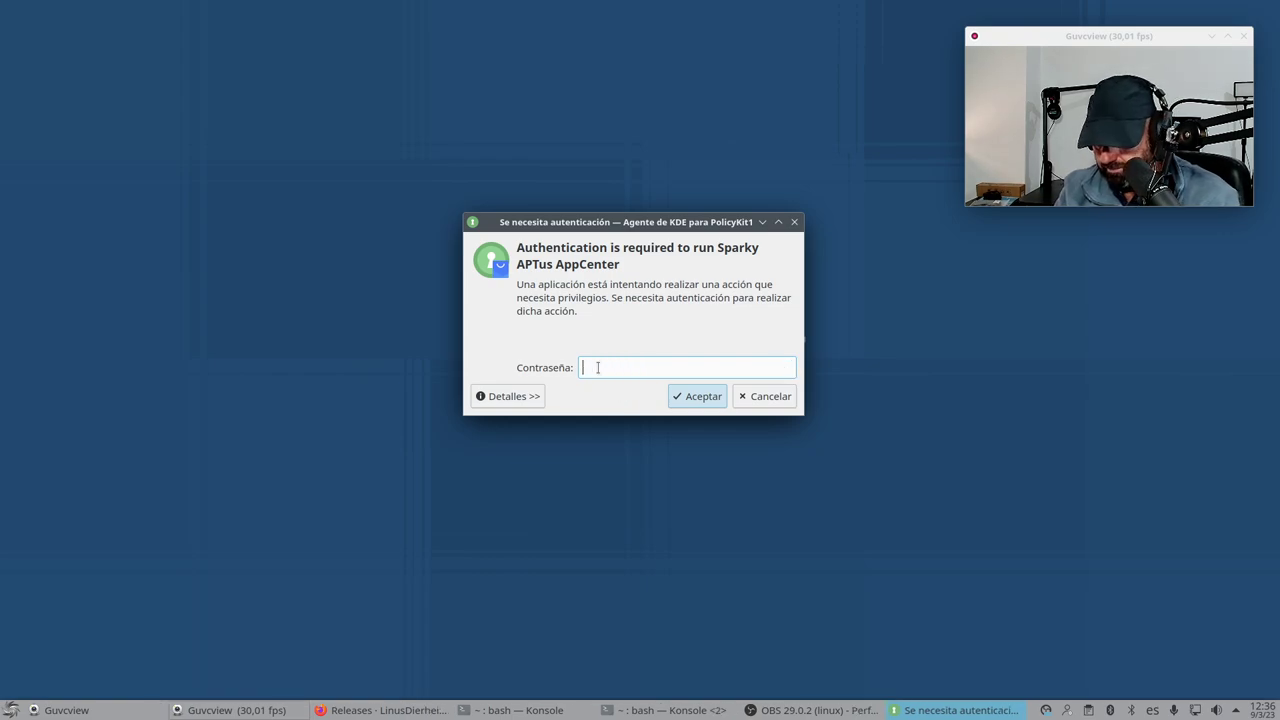
Enter the account password to authorize APTus AppCenter and move its window clear of the webcam view
type("•••••••••••")
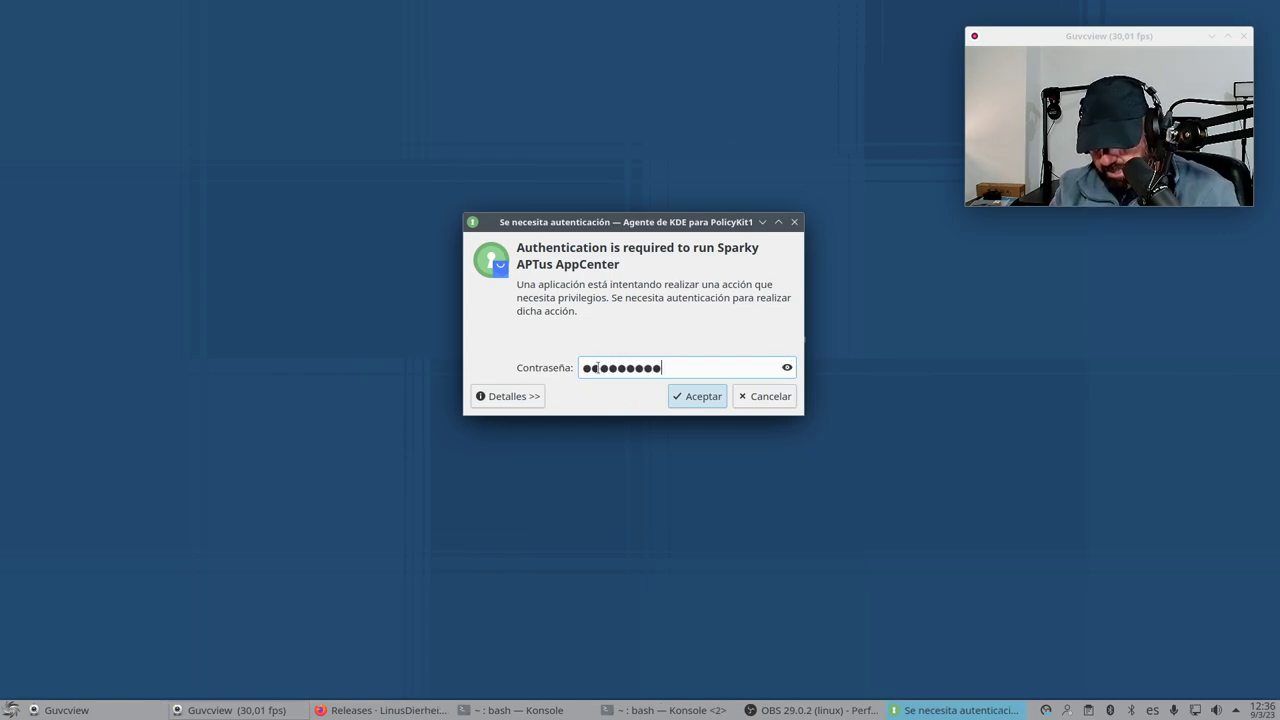
key("Return")
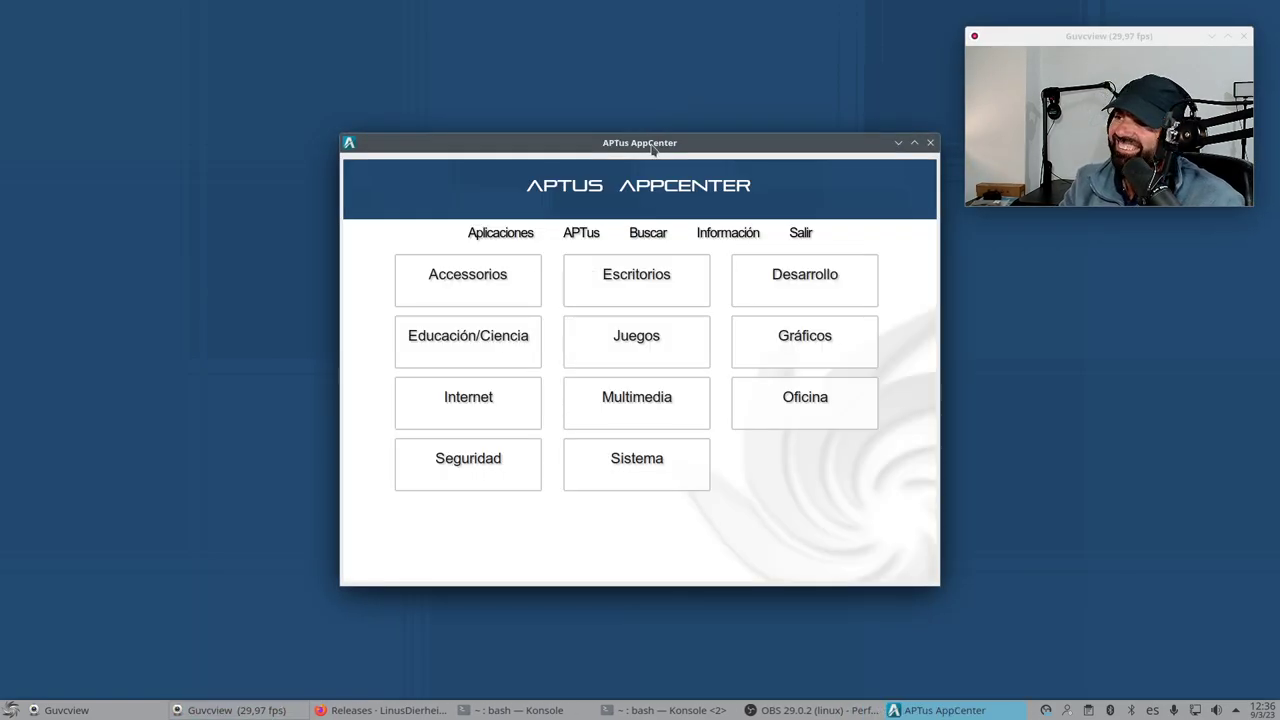
left_click_drag(652, 145, 518, 118)
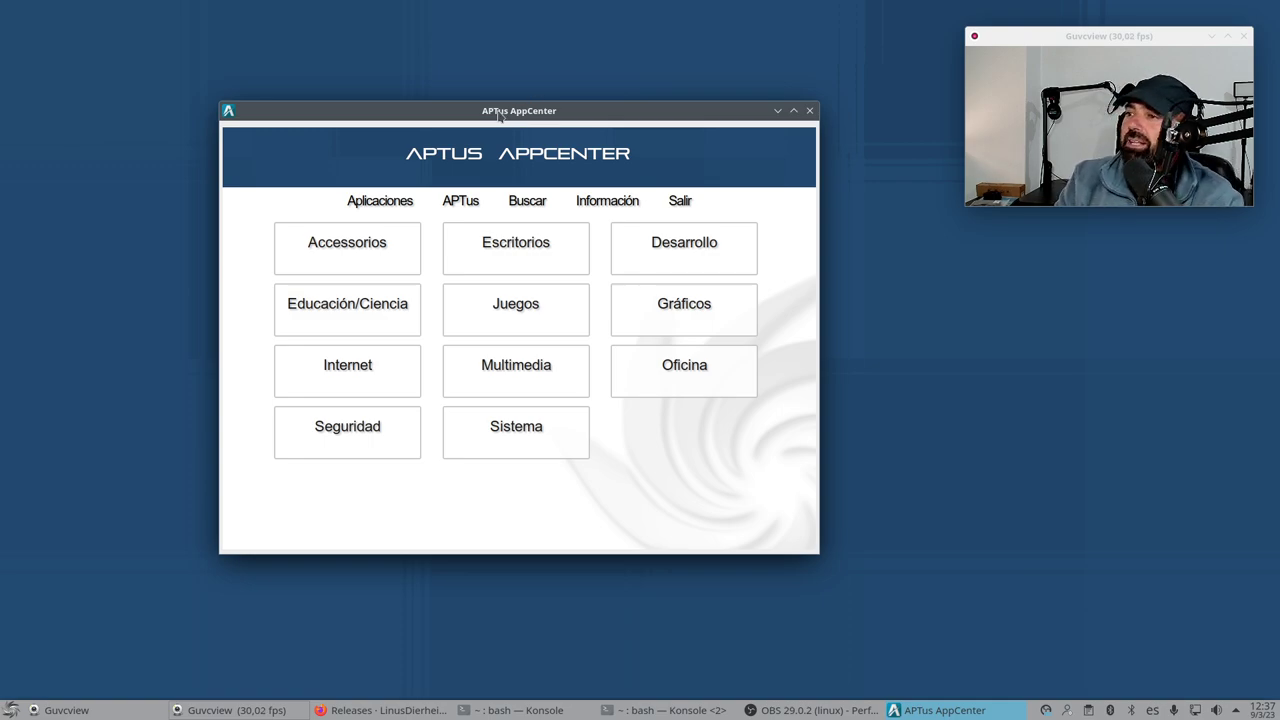
left_click_drag(519, 112, 424, 93)
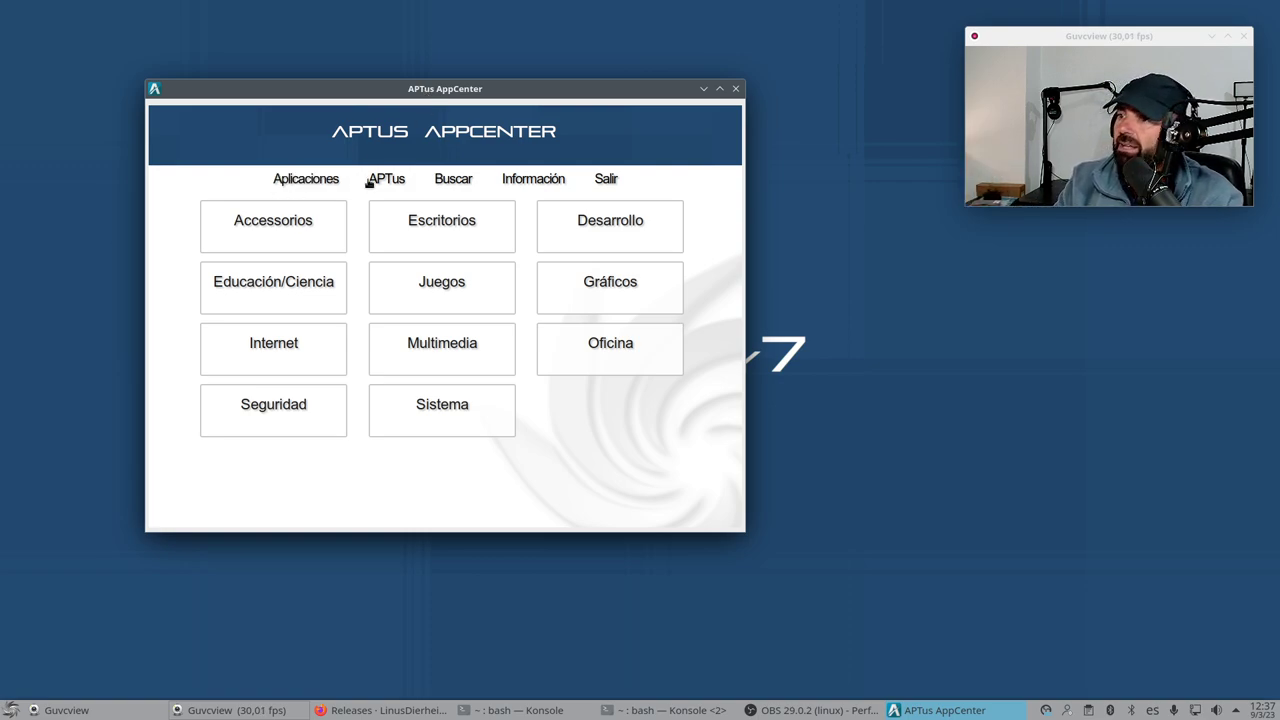
Open the Información page of APTus AppCenter, enlarge the window, and review the description, contributors and licence
left_click(530, 180)
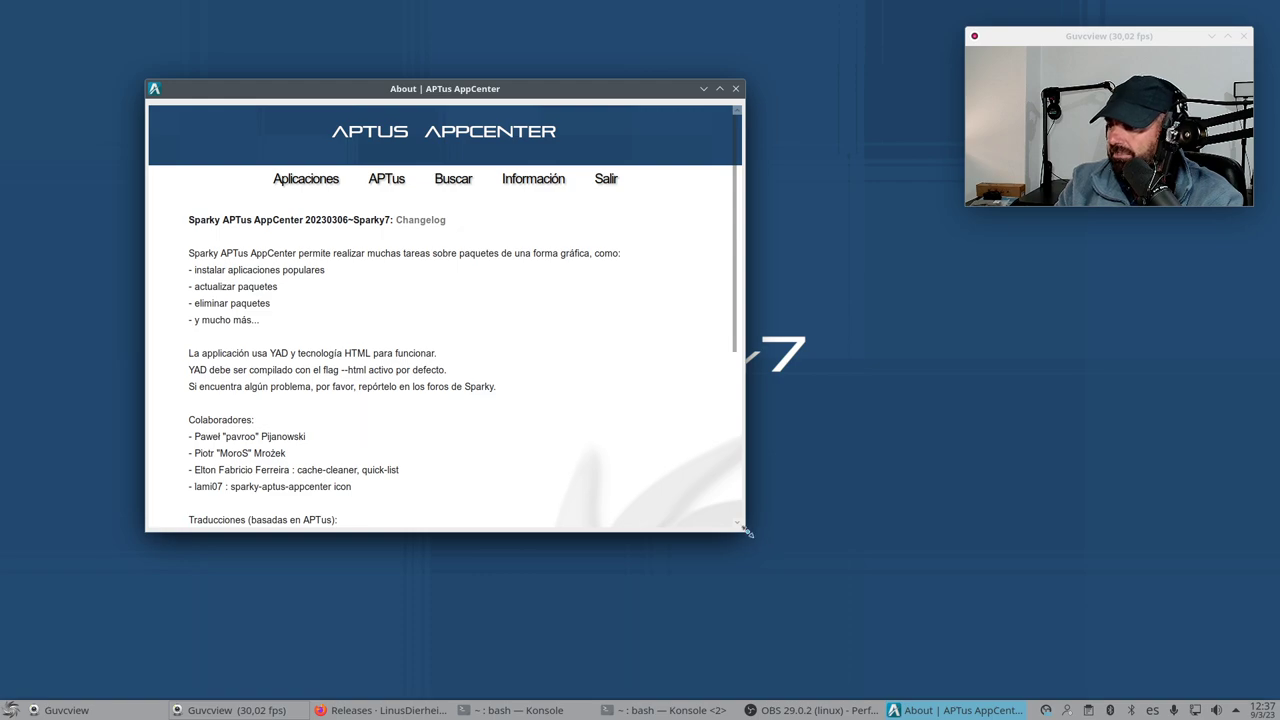
left_click_drag(745, 532, 923, 677)
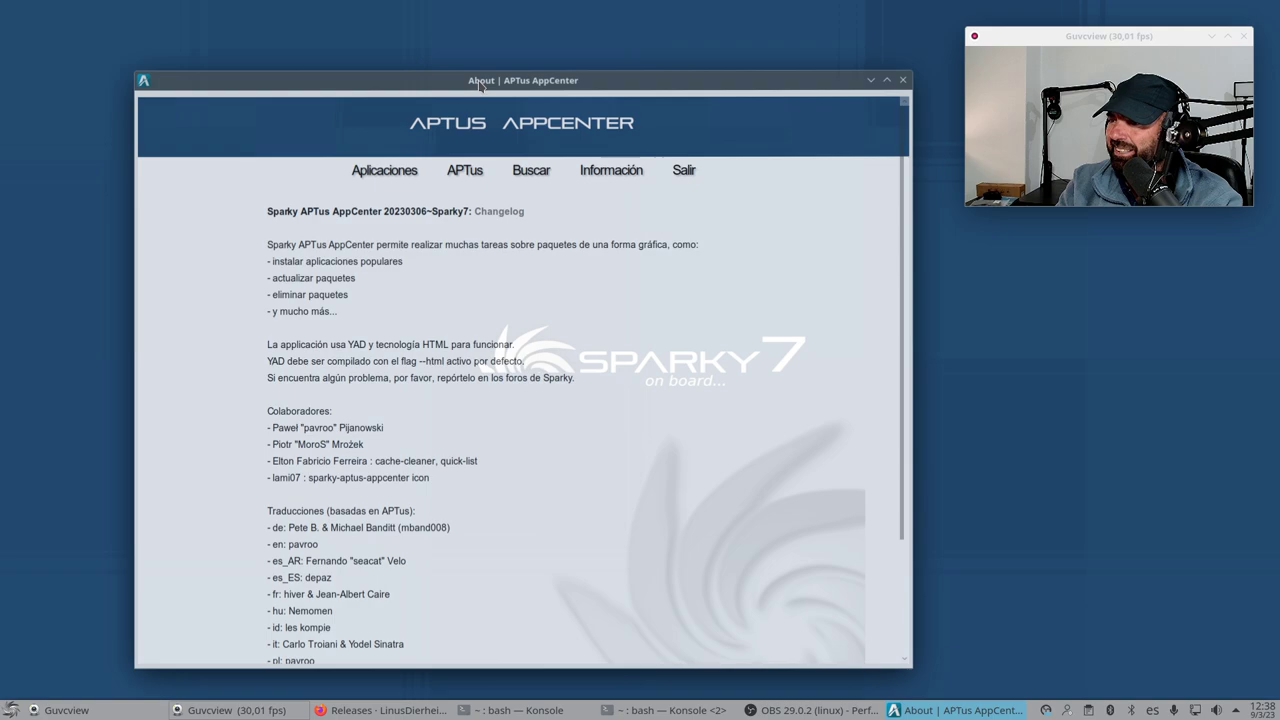
left_click_drag(490, 90, 479, 82)
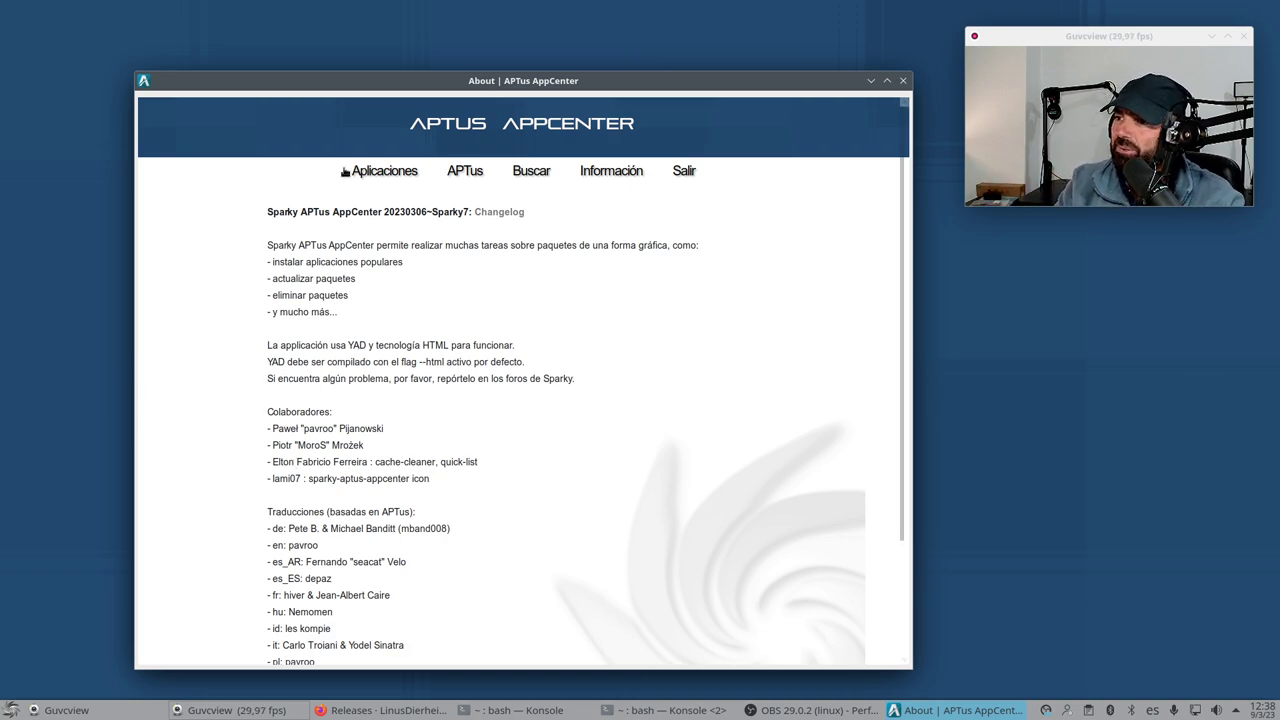
left_click_drag(384, 82, 350, 75)
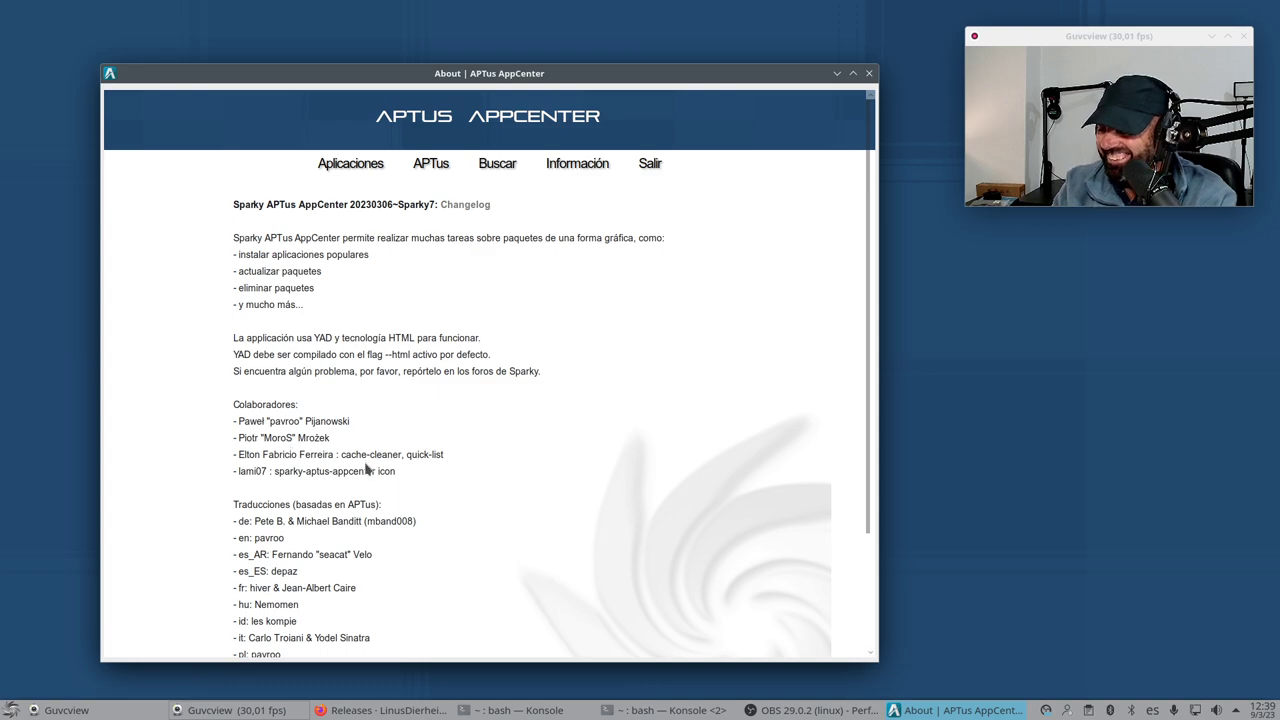
scroll(364, 474, "down", 3)
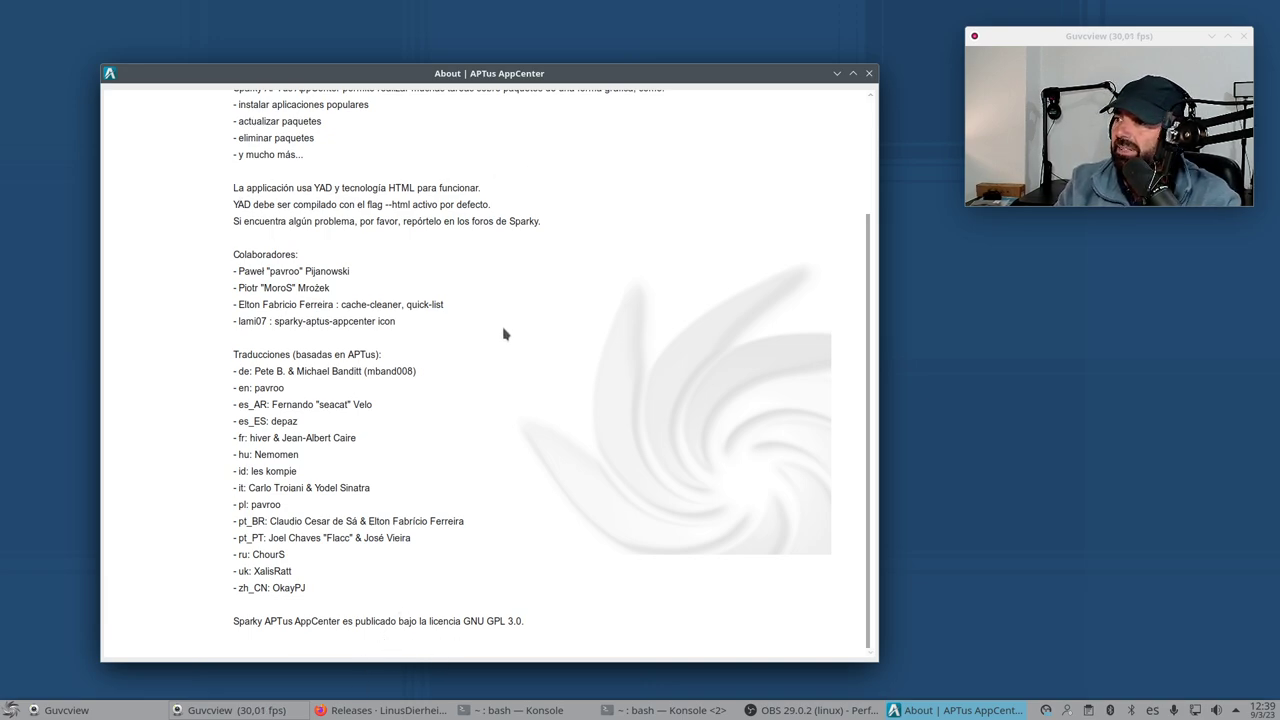
scroll(502, 340, "up", 3)
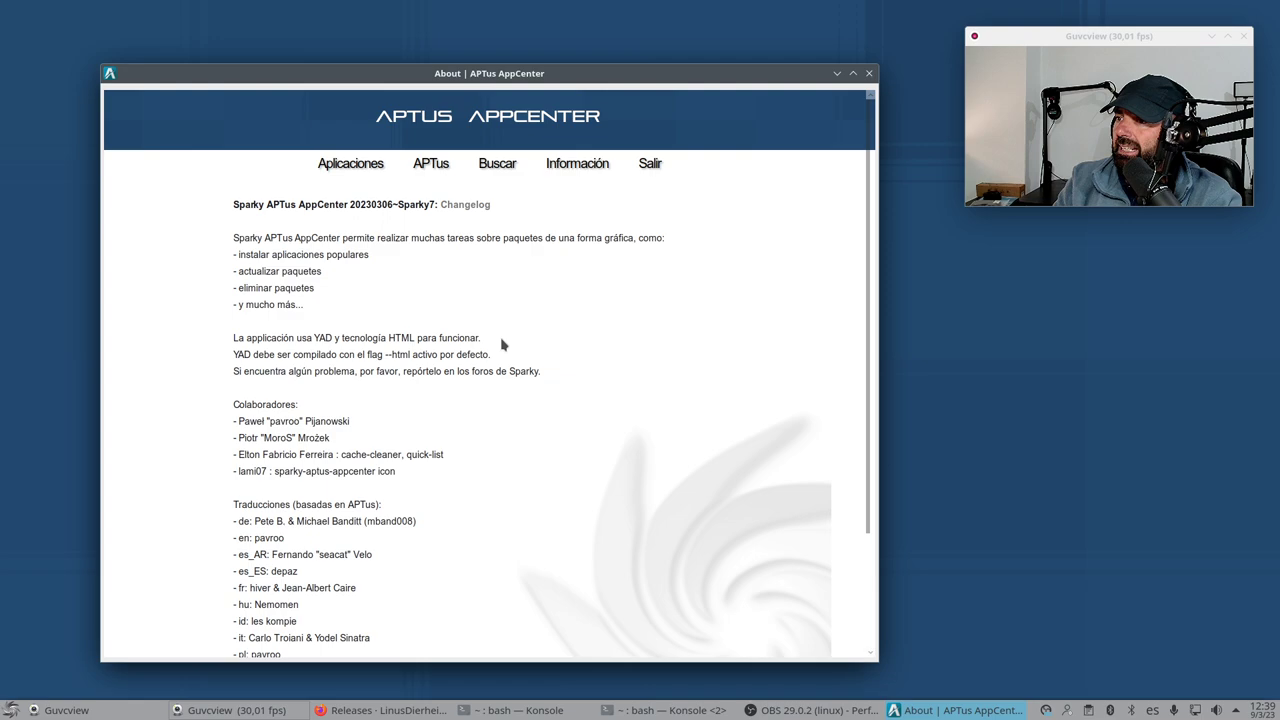
Search APTus AppCenter for the keyword ffmpeg
left_click(503, 167)
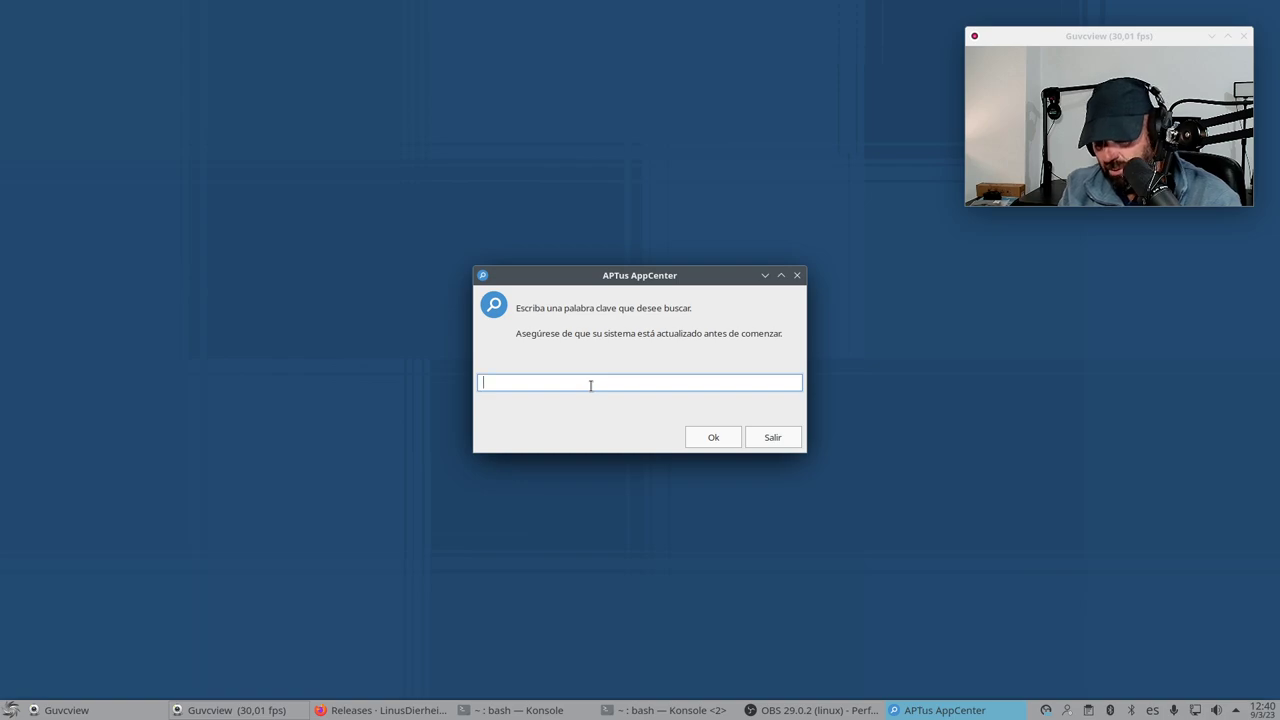
type("ffmp")
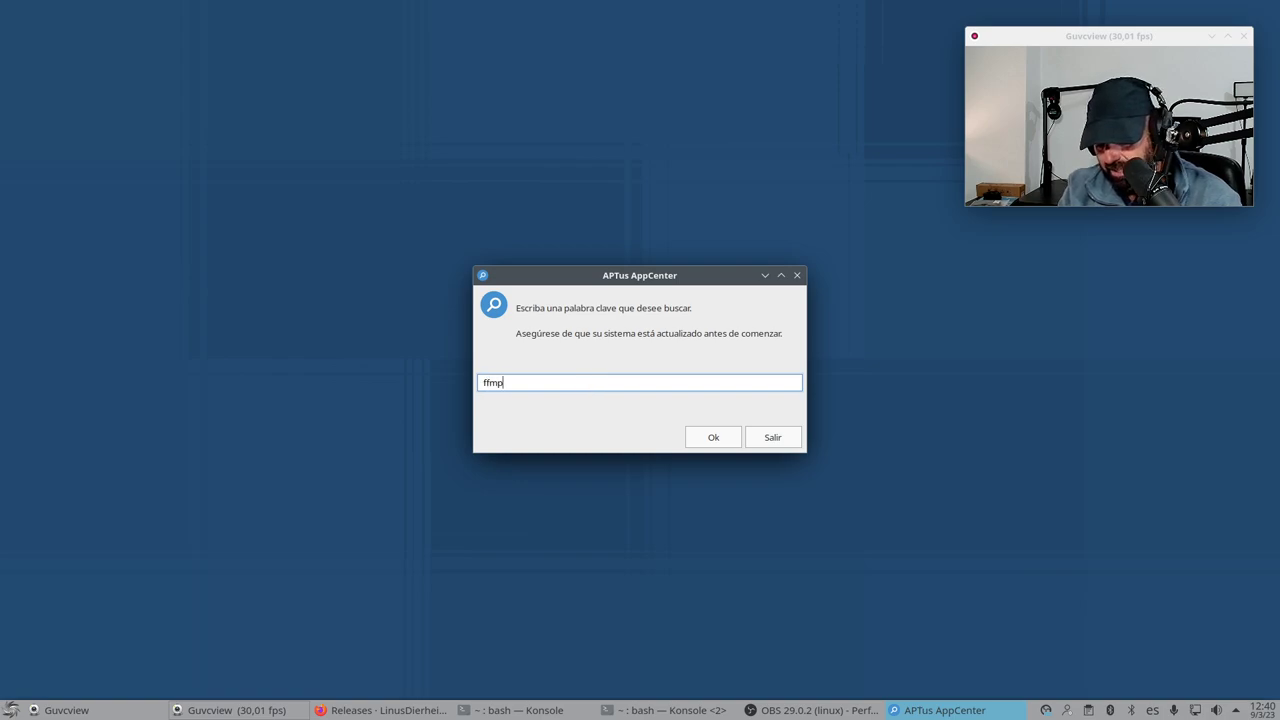
type("eg")
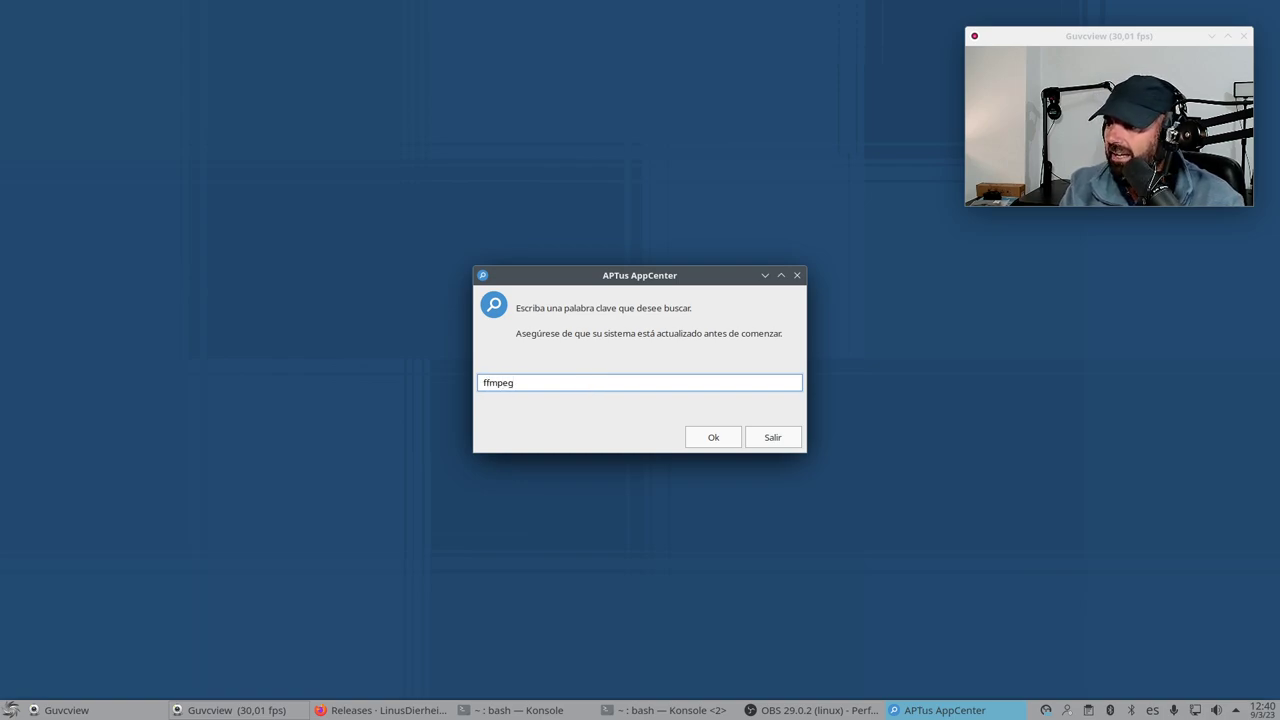
left_click(725, 438)
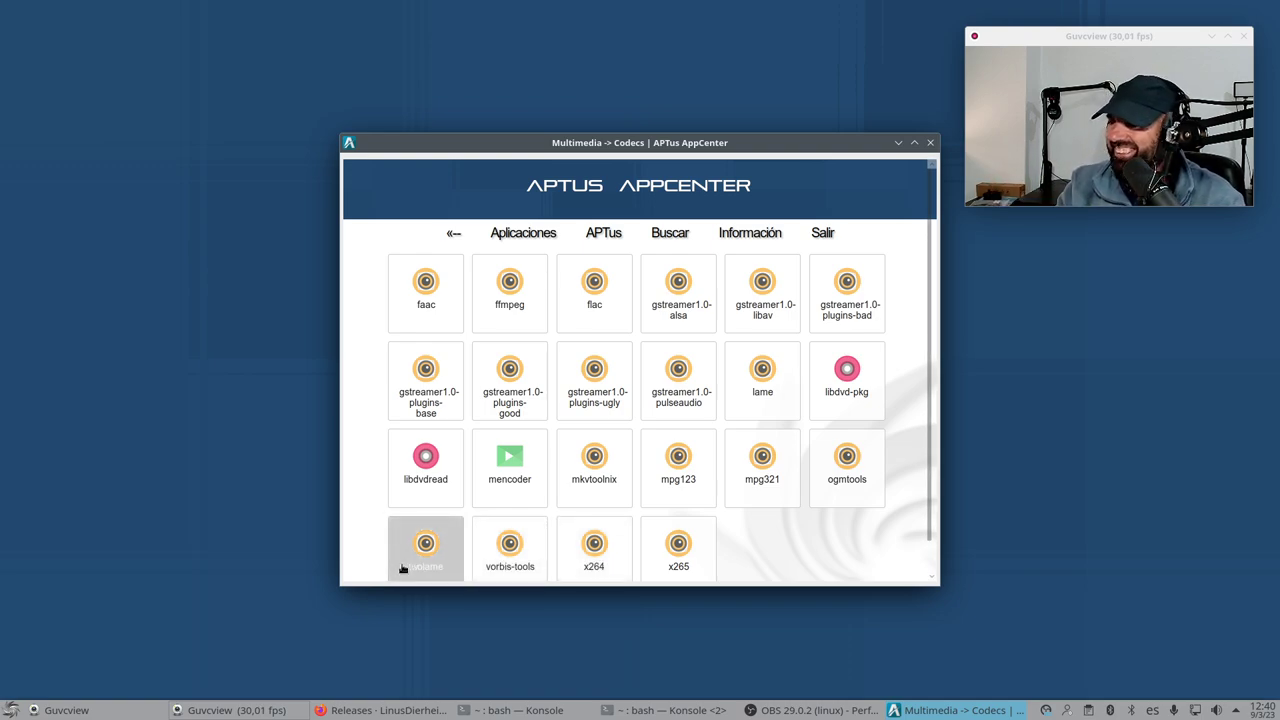
View the package details of x264 among the Multimedia codecs and leave them without removing or reinstalling it
left_click_drag(820, 149, 666, 140)
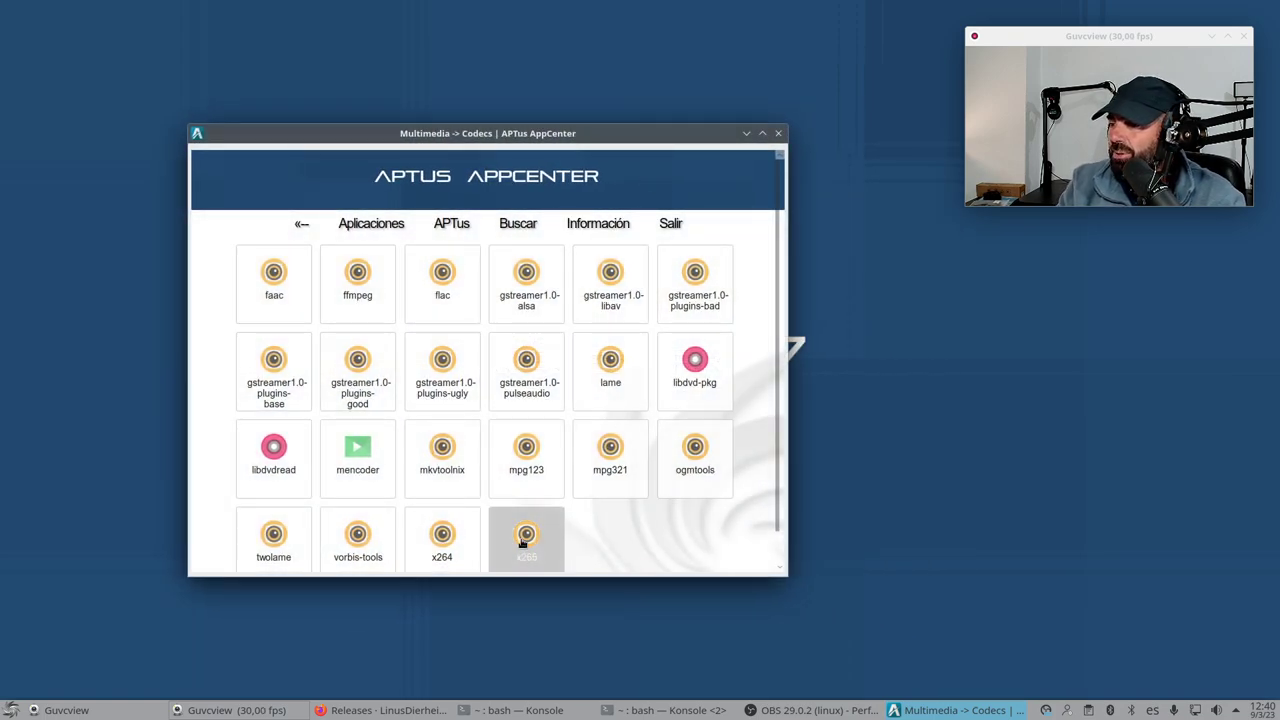
left_click(443, 531)
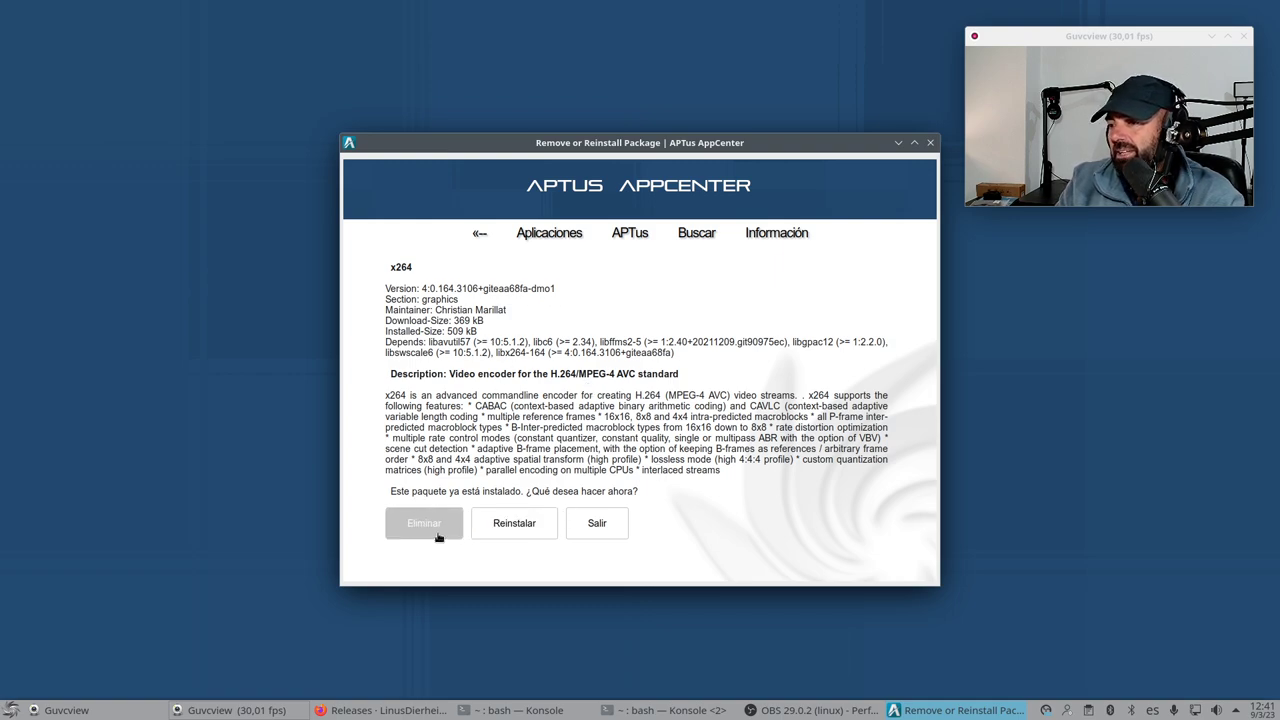
left_click(600, 533)
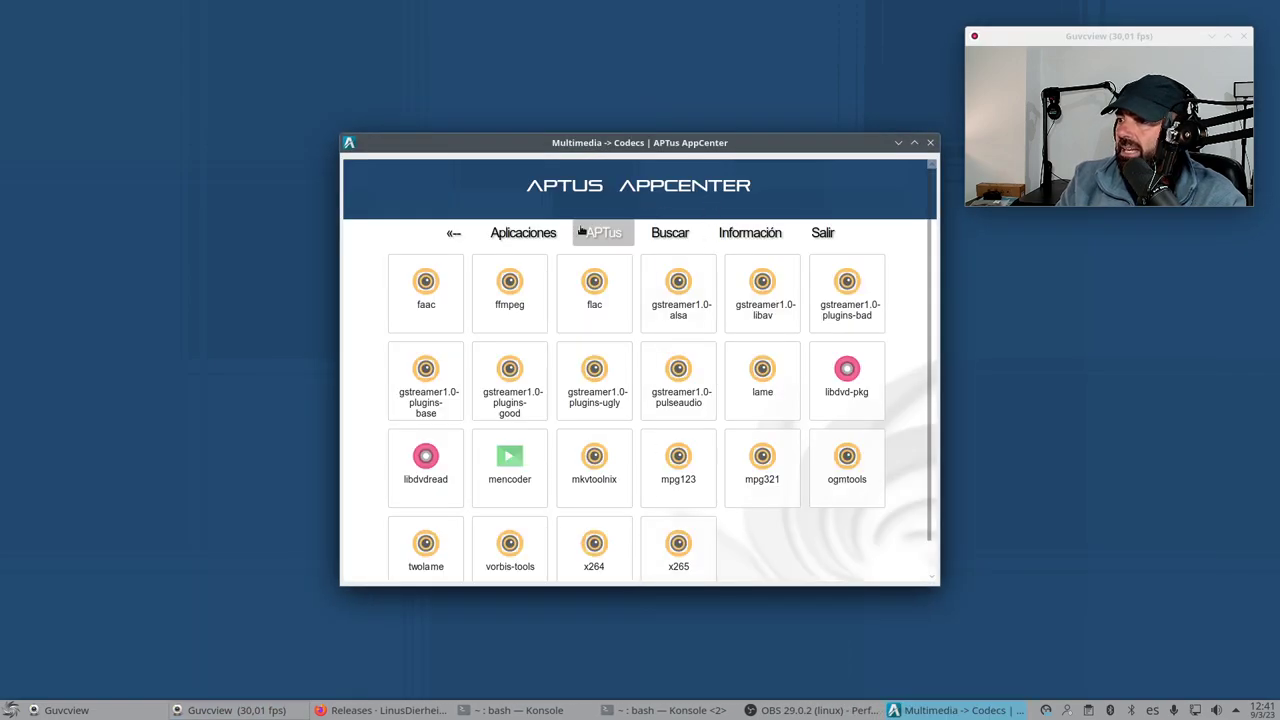
Open the APTus tools page, update the package list, and dismiss the completion dialog
left_click(500, 232)
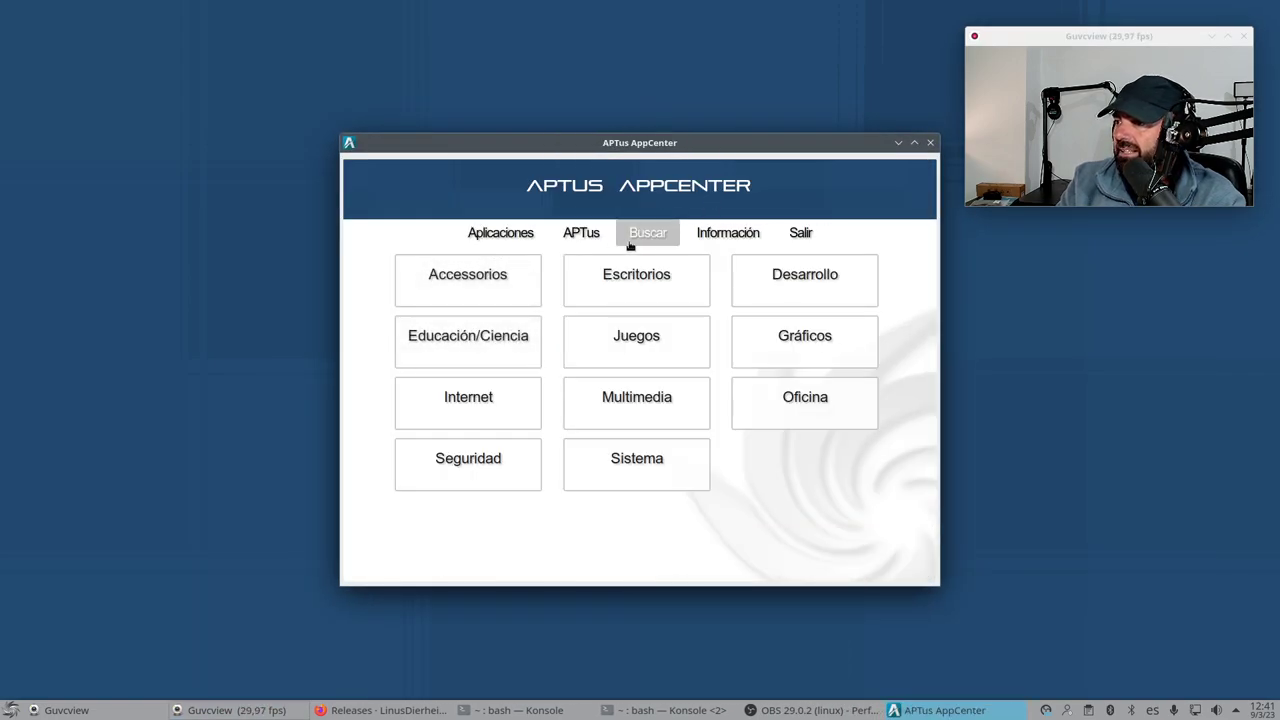
left_click(587, 238)
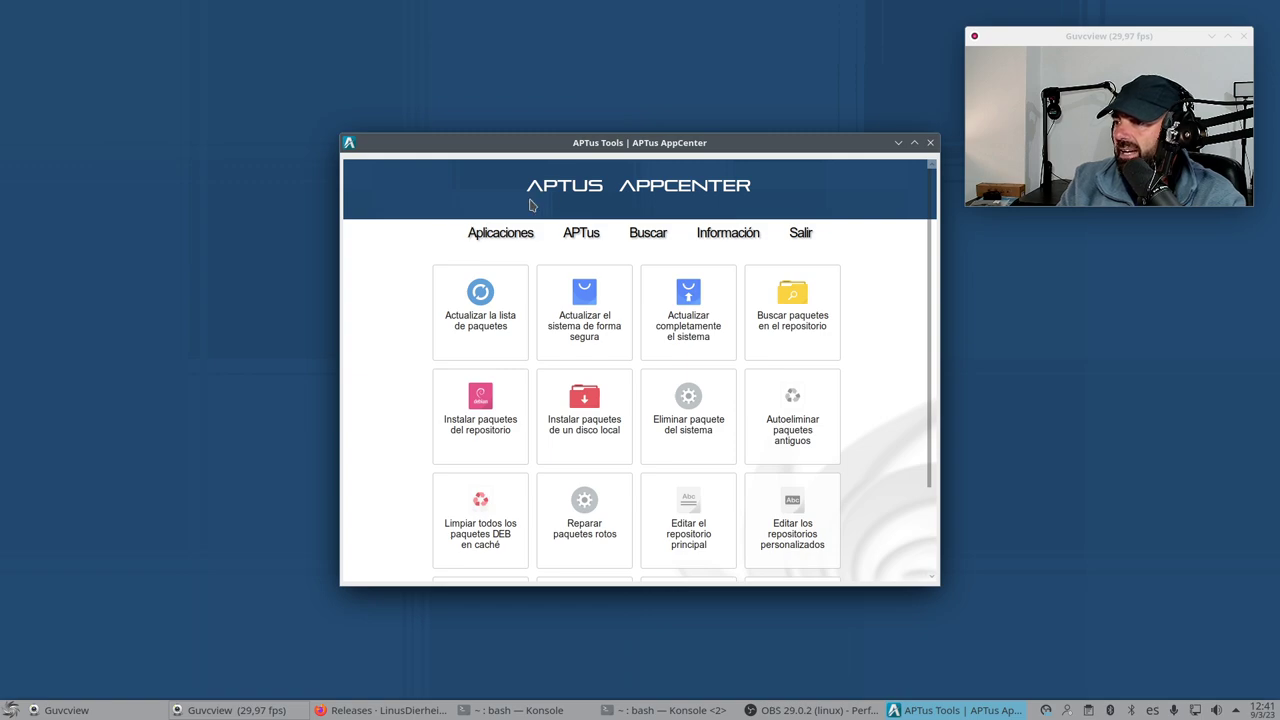
left_click_drag(579, 137, 441, 73)
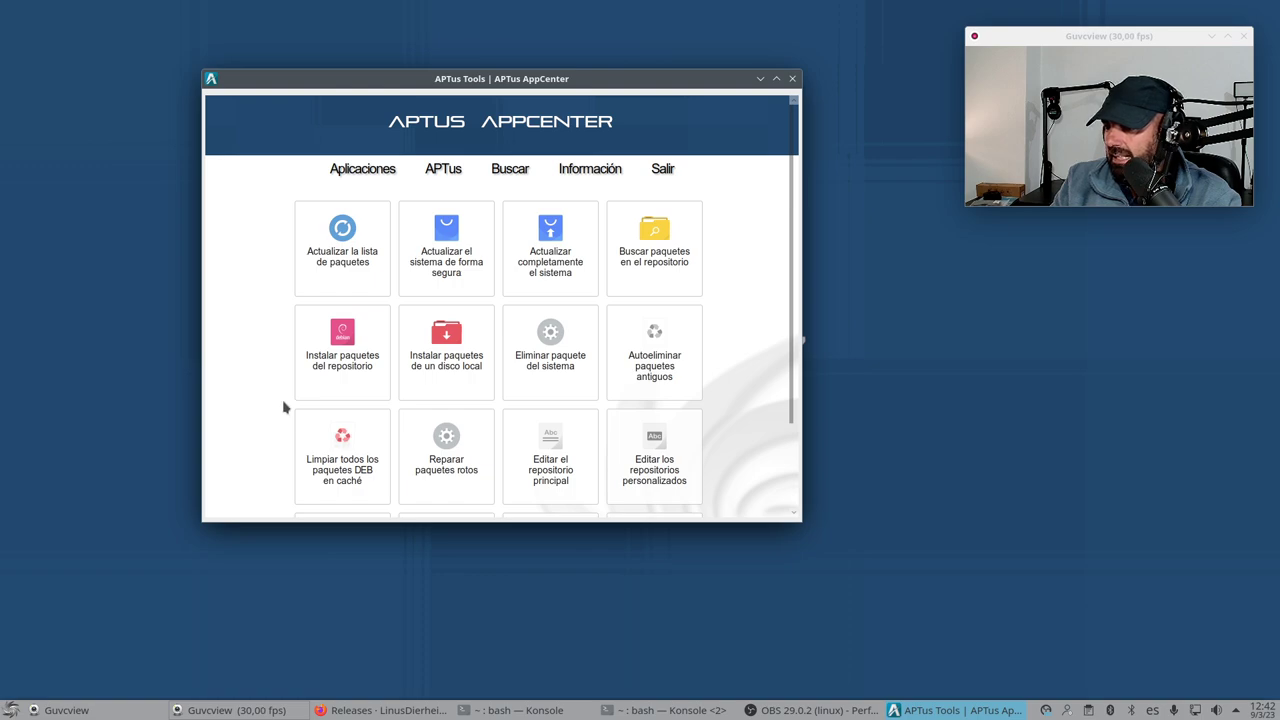
left_click(340, 440)
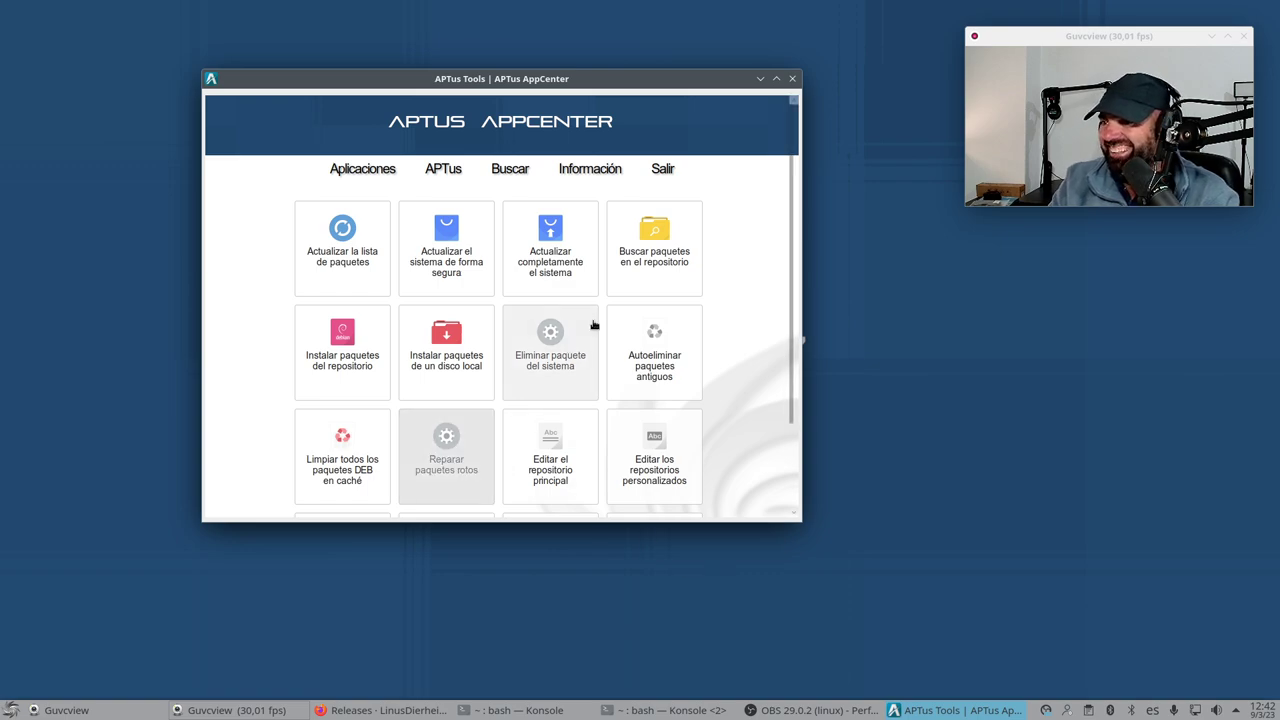
left_click(381, 247)
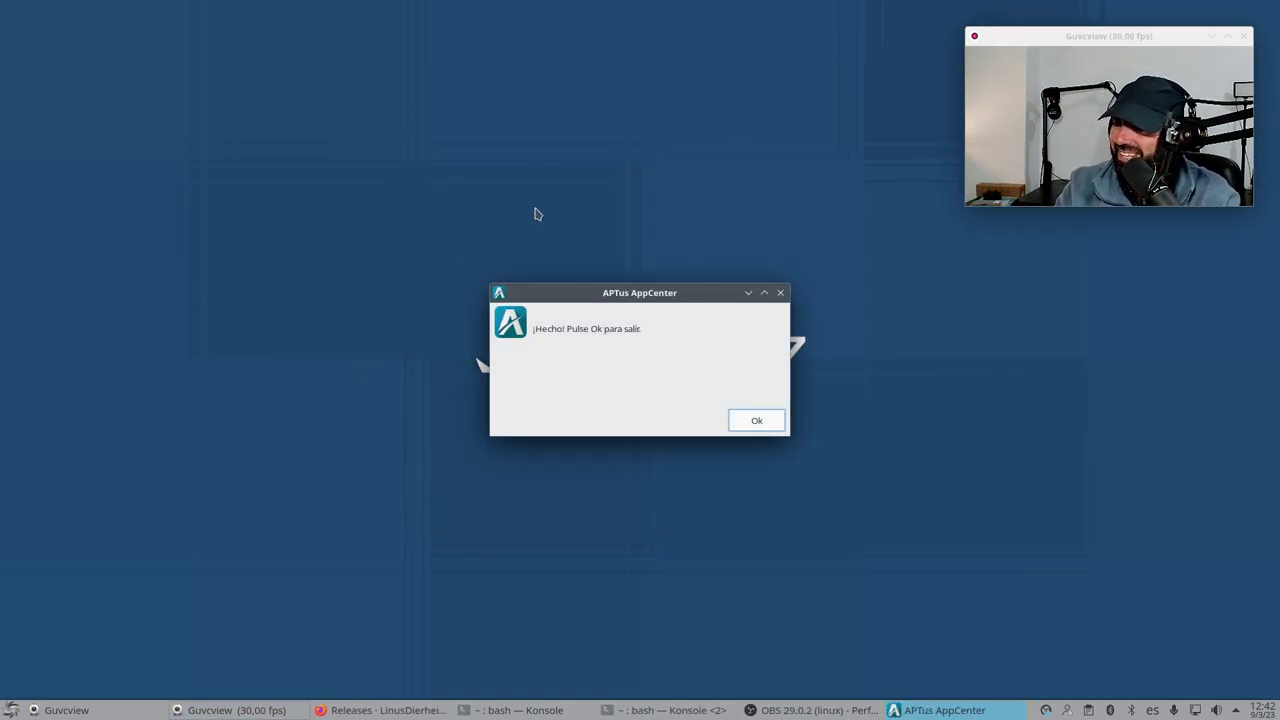
left_click(755, 420)
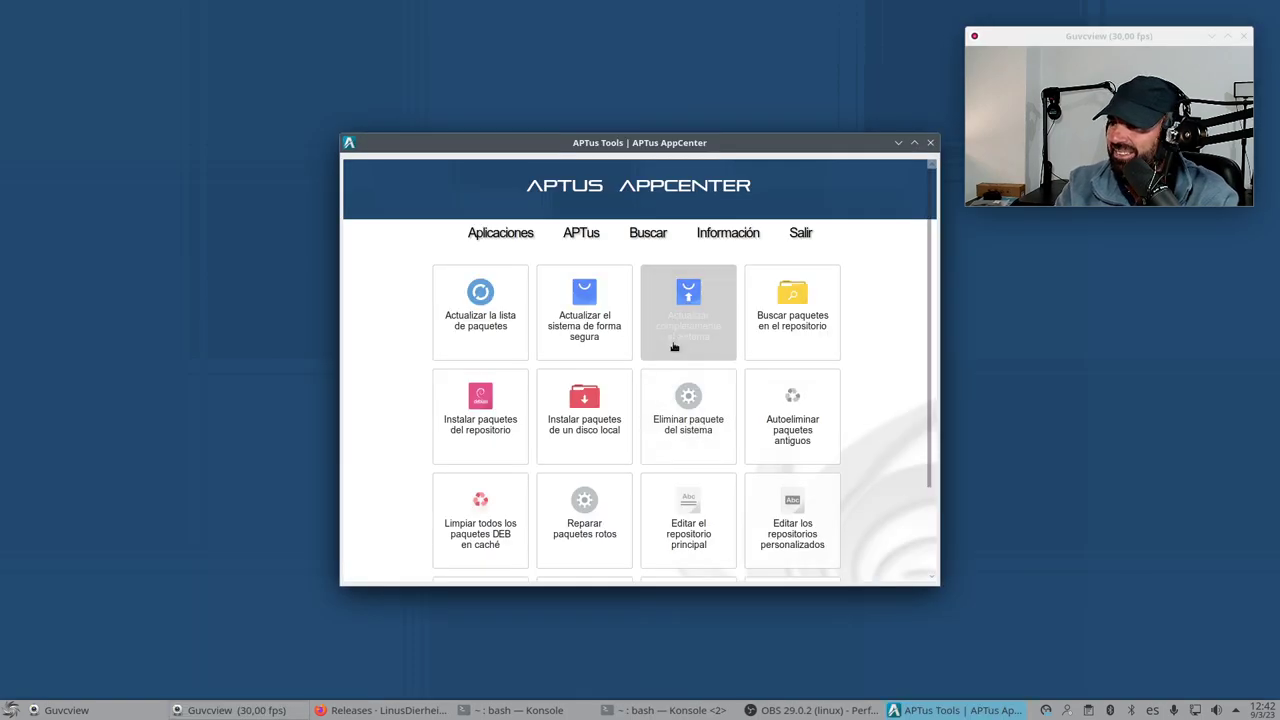
Clean all cached DEB packages from the APTus tools page and dismiss the completion dialog
left_click_drag(680, 148, 554, 121)
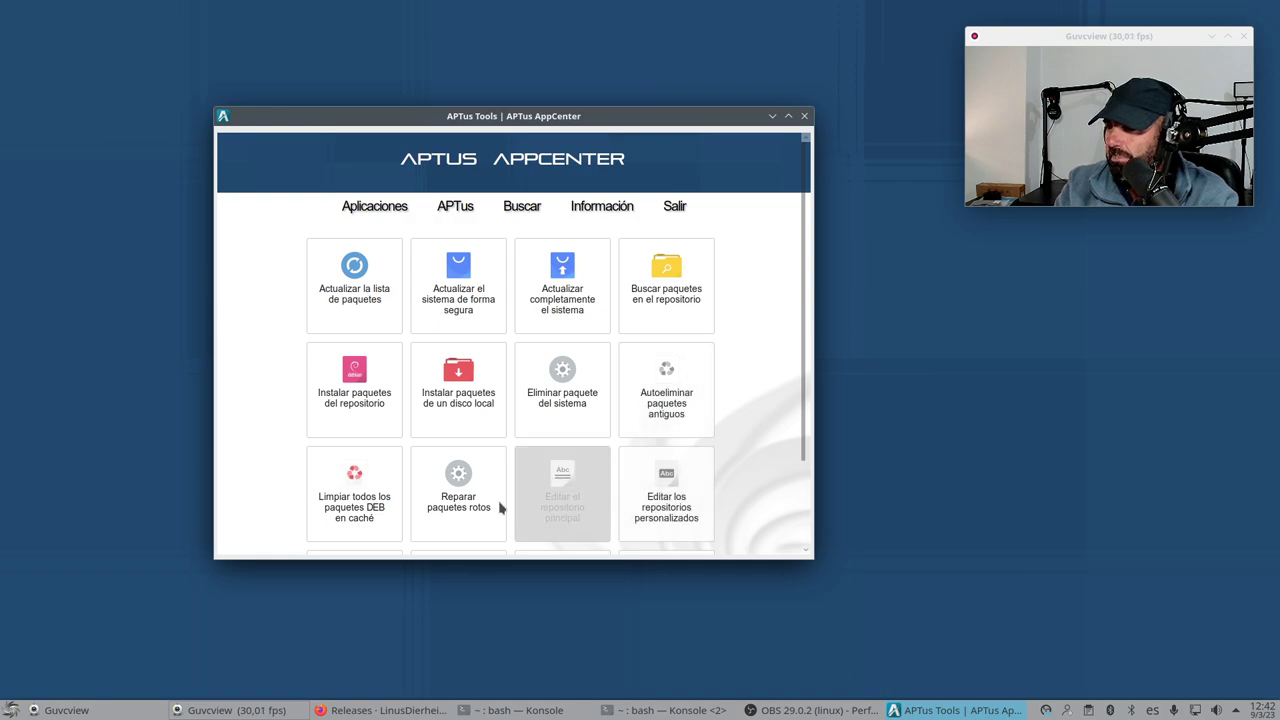
left_click(352, 488)
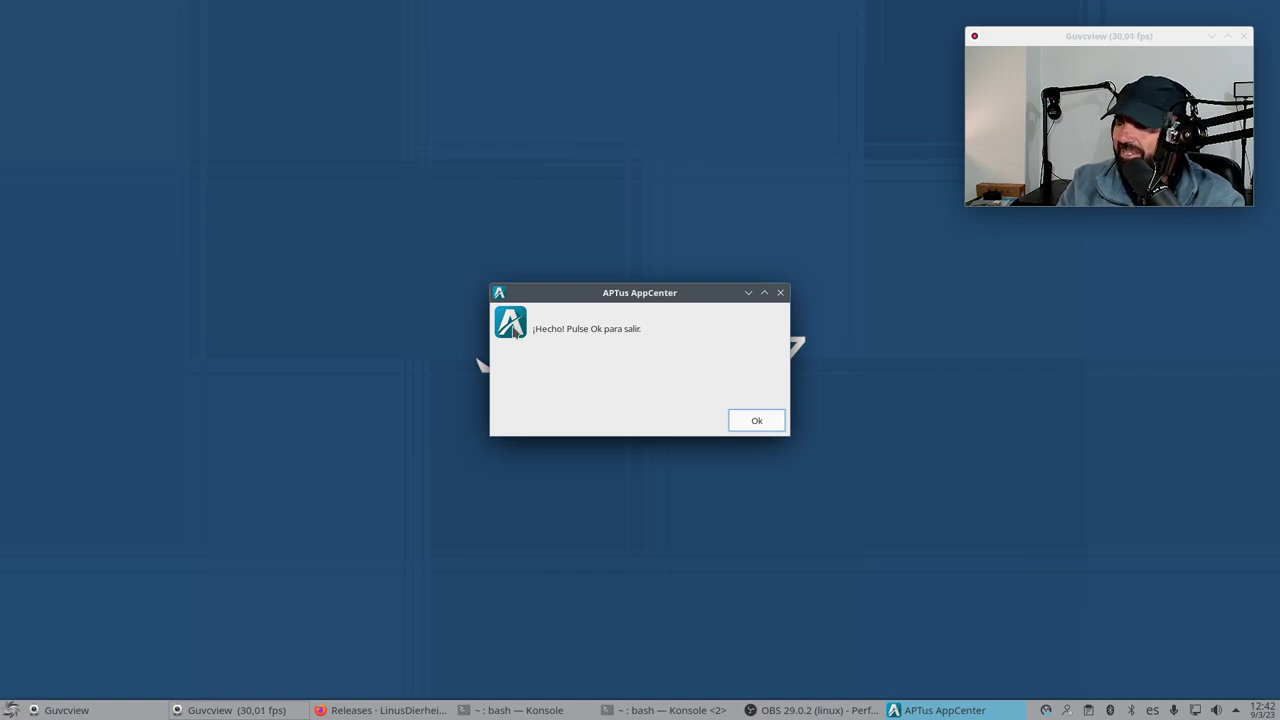
left_click(757, 421)
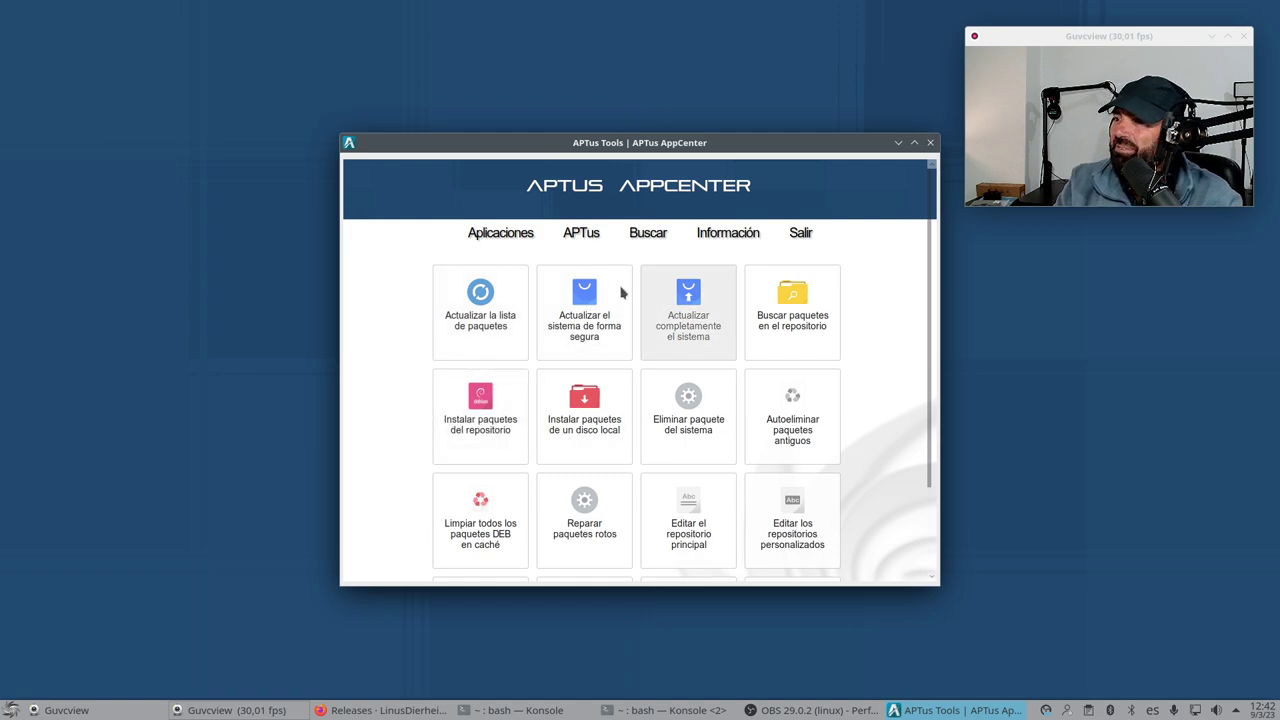
Open the Aplicaciones page and browse the icon themes offered under Accessorios > Iconos
left_click(506, 234)
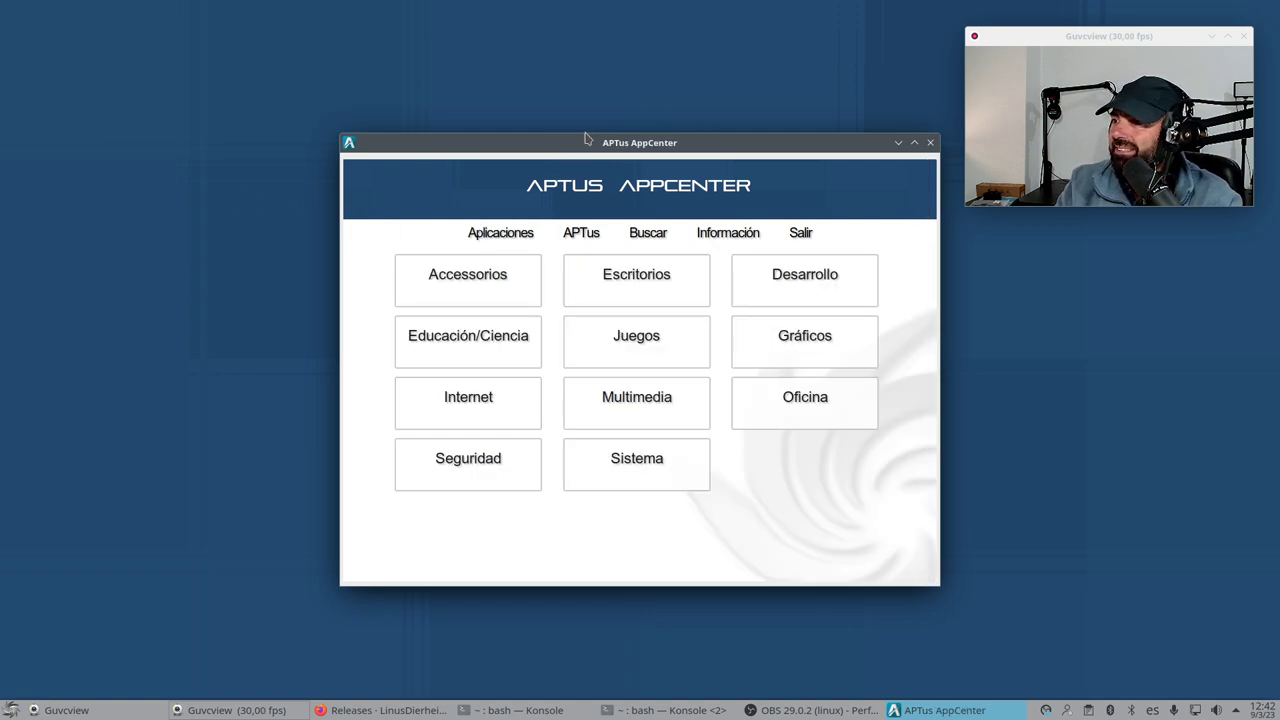
left_click_drag(586, 138, 463, 115)
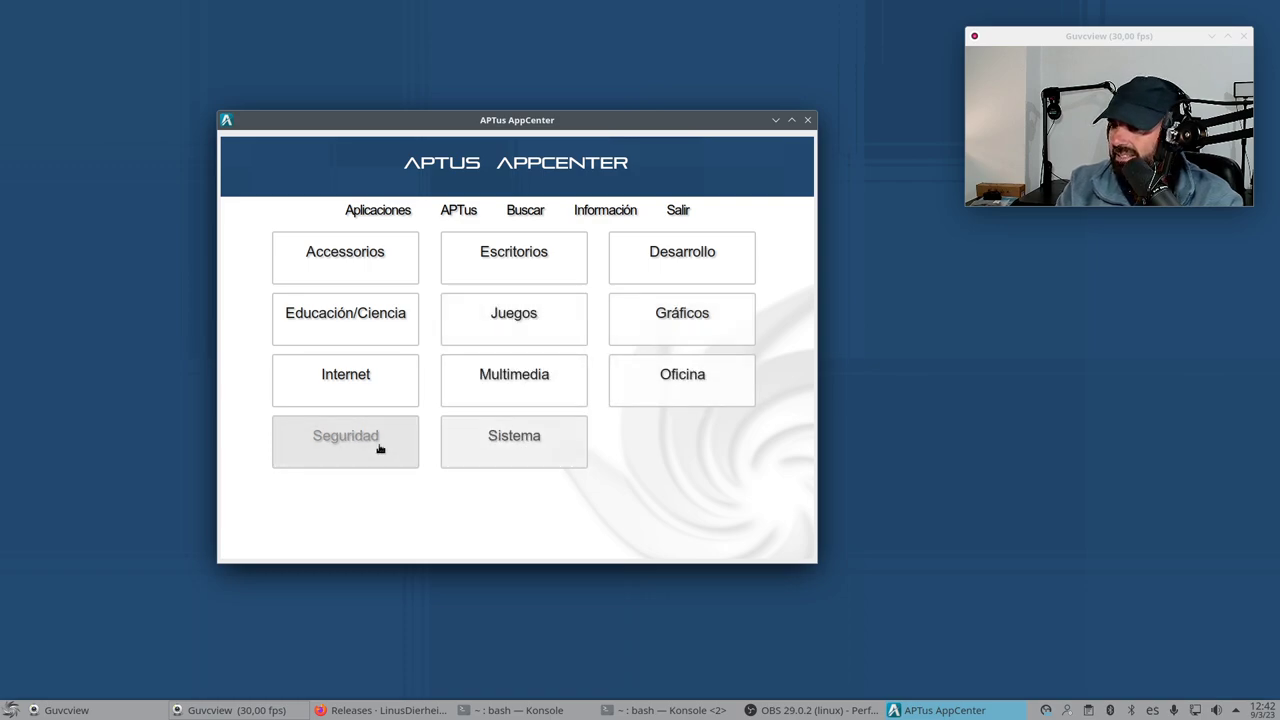
left_click(372, 262)
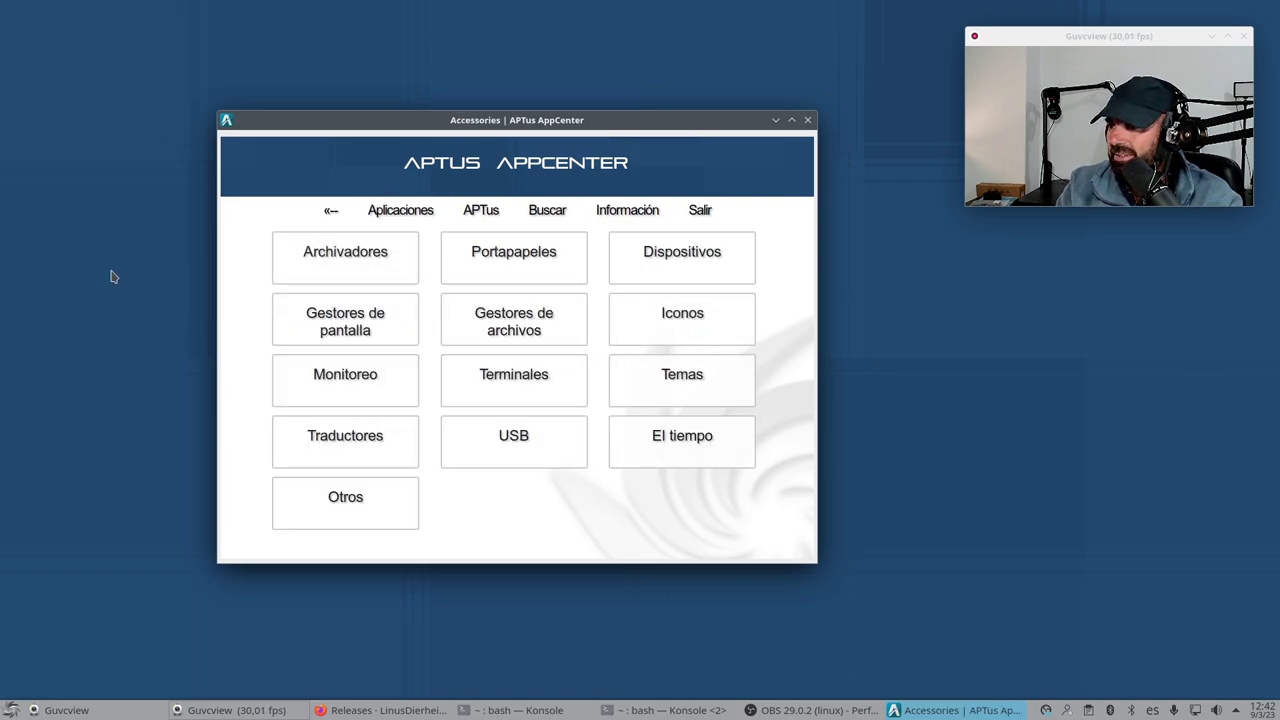
left_click(690, 318)
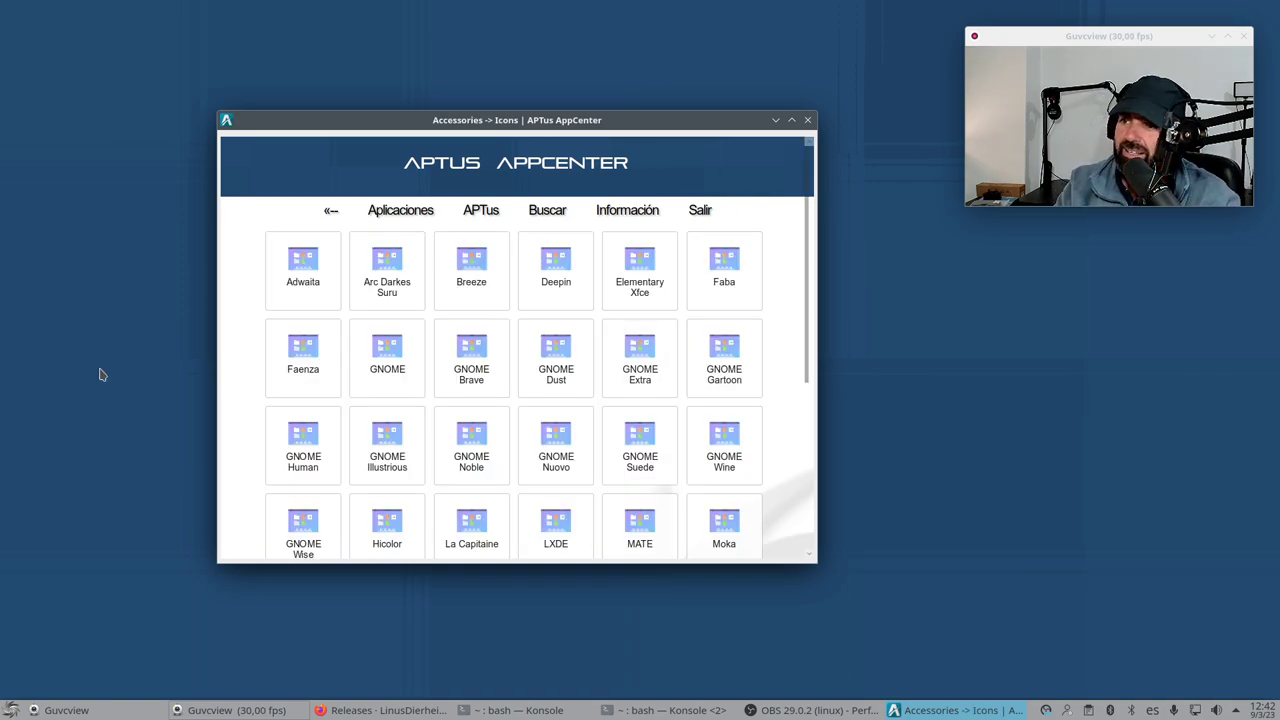
scroll(357, 391, "down", 3)
scroll(345, 300, "up", 2)
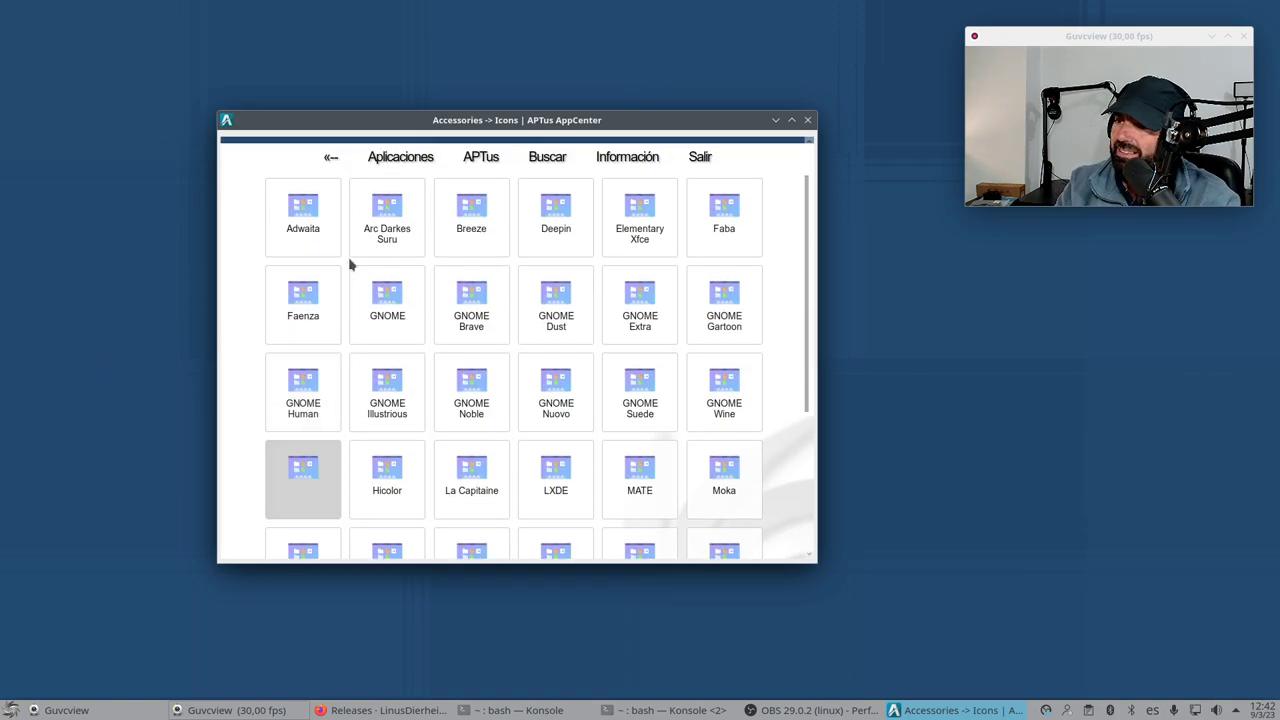
View the weather applications under Accessorios > El tiempo and return to the main application categories
left_click(332, 158)
left_click(670, 455)
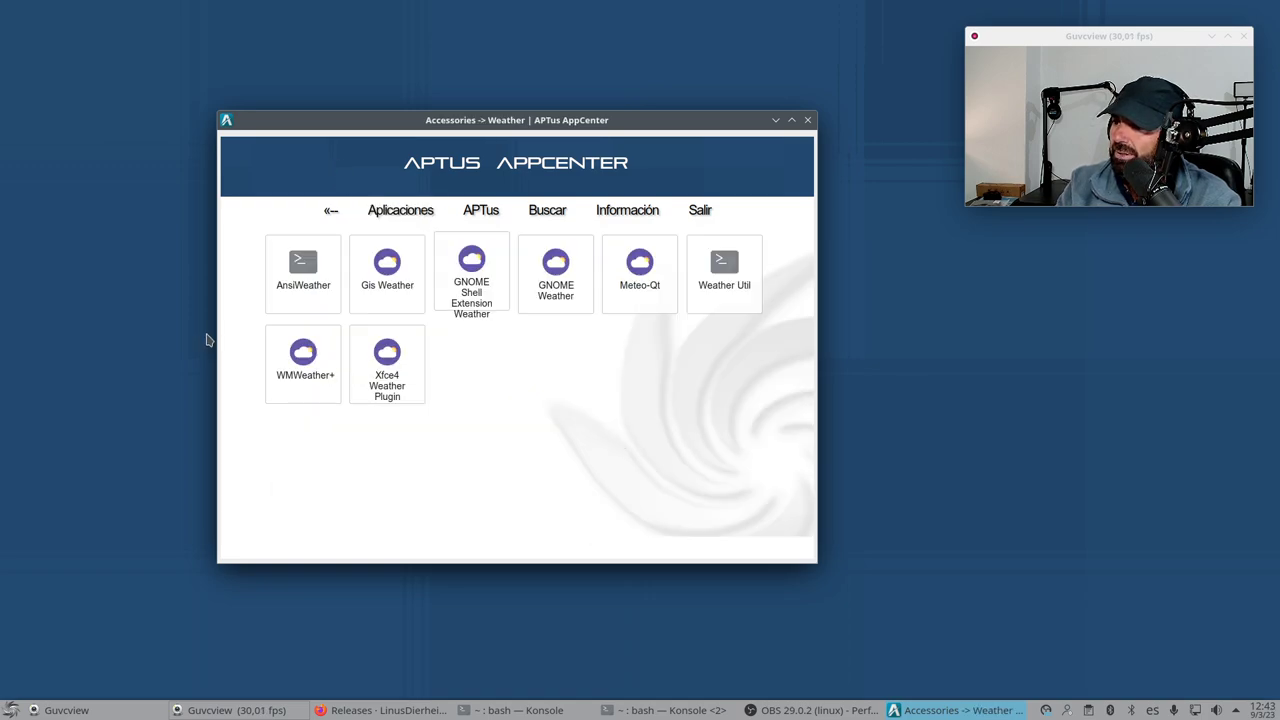
left_click(322, 214)
left_click(331, 215)
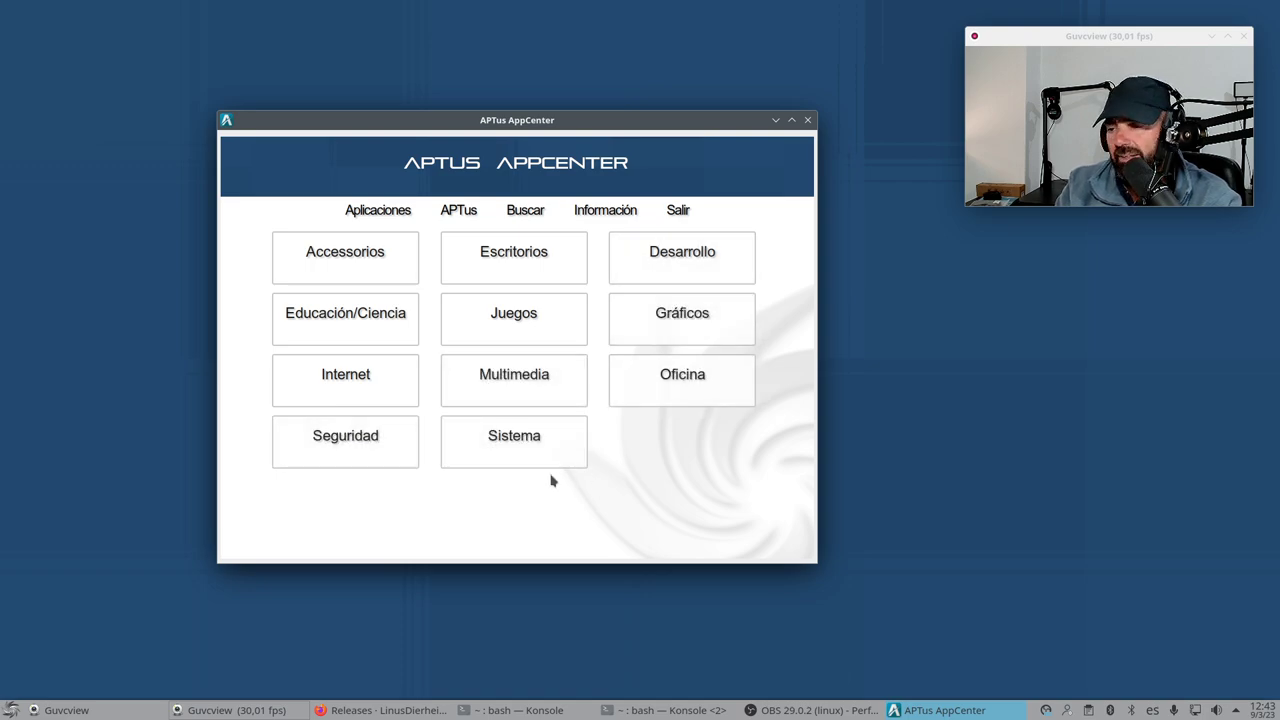
Open the Kernels section under Sistema, try twice to install the Liquorix kernel, and dismiss each dialog
left_click(537, 443)
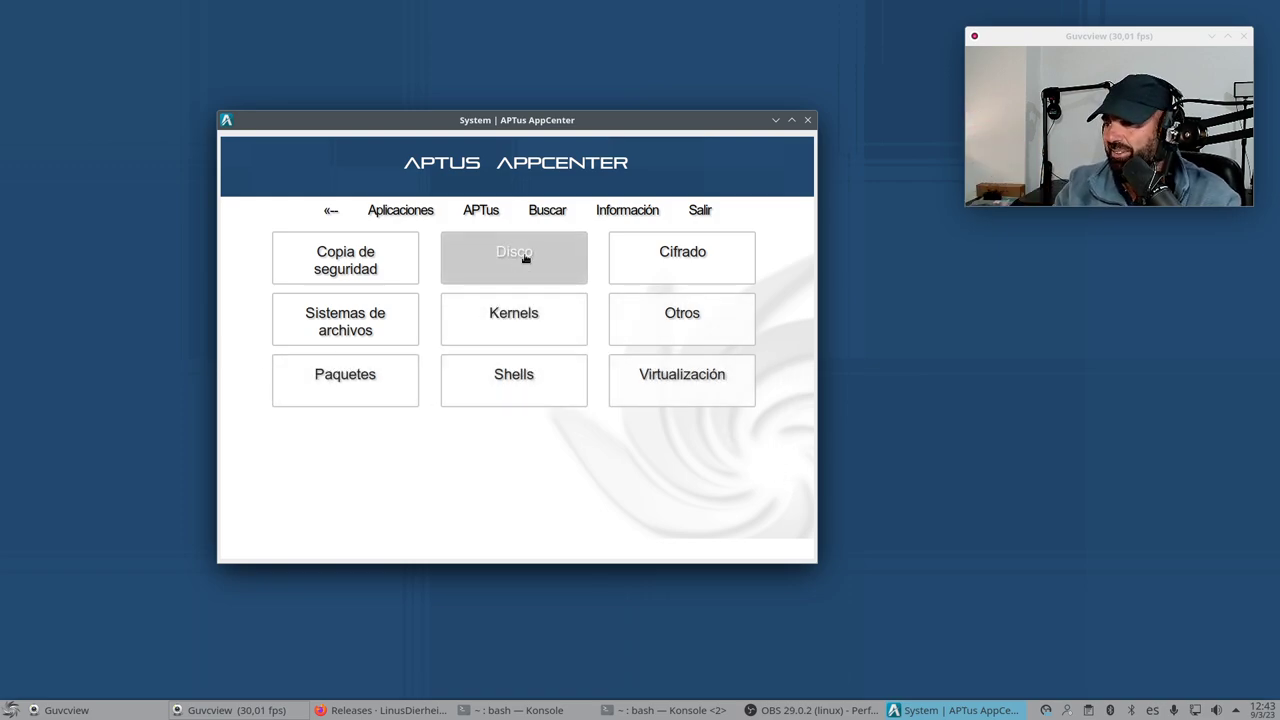
left_click(546, 333)
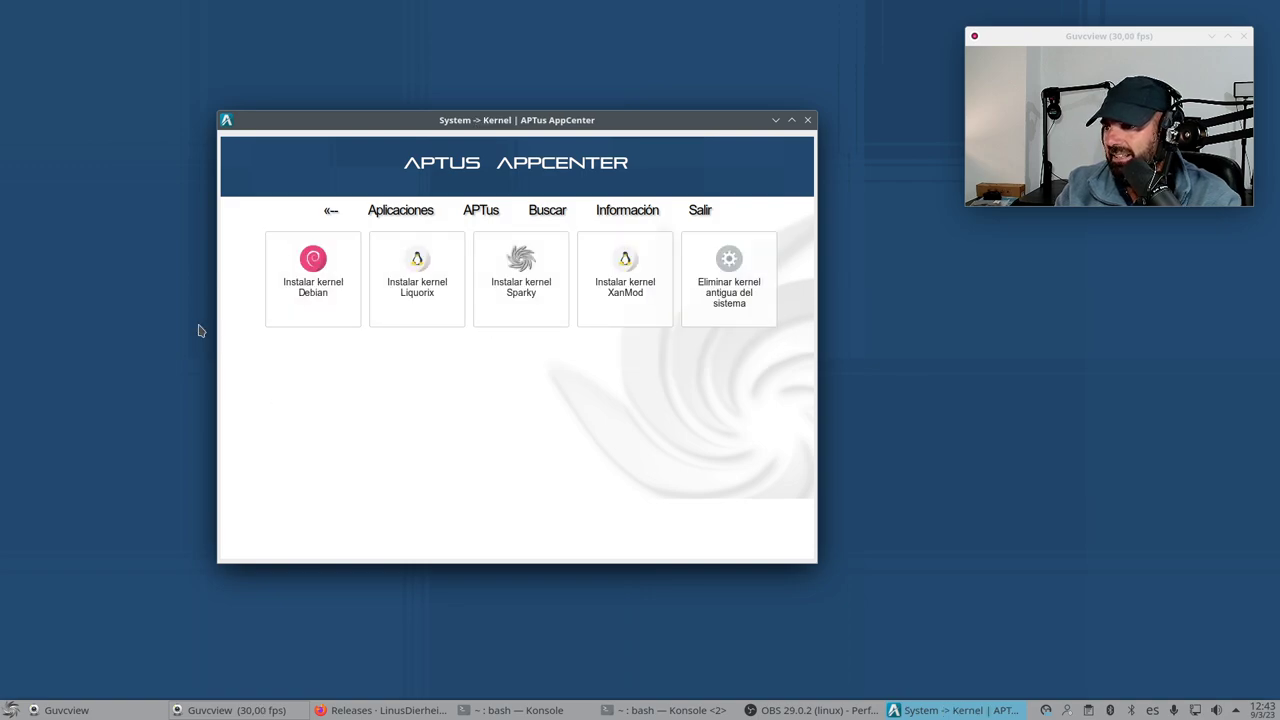
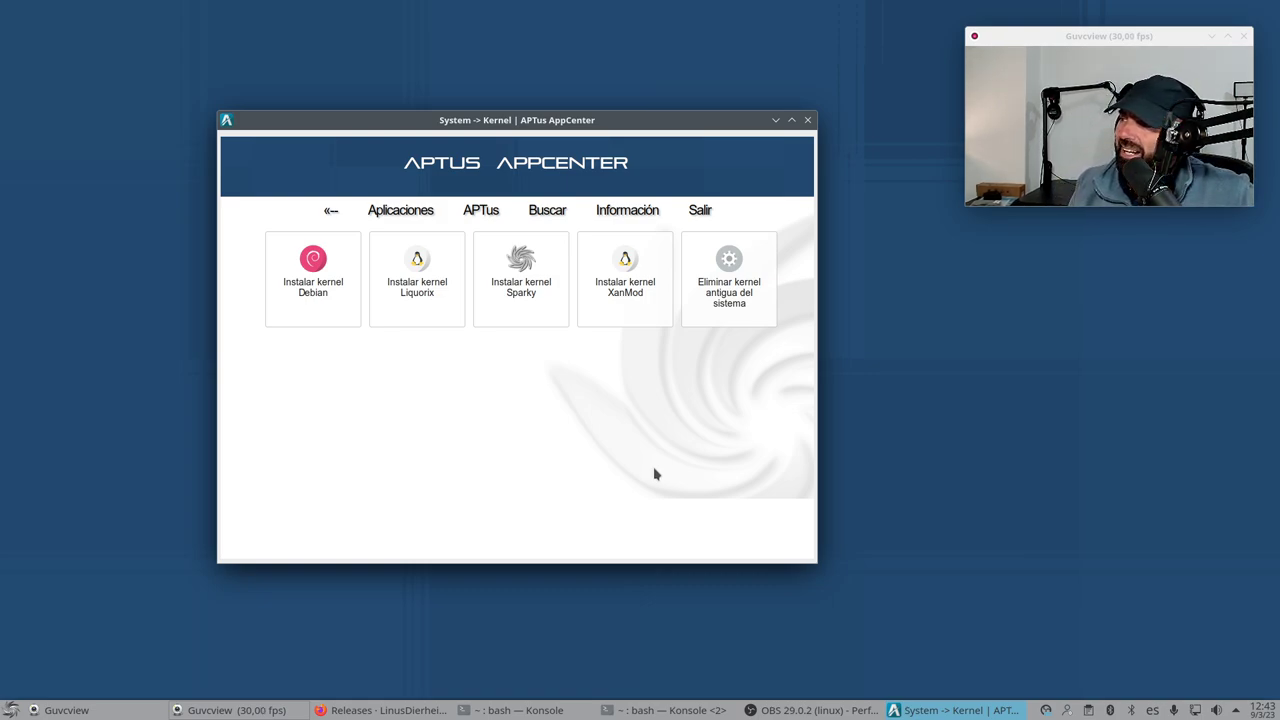
left_click(431, 297)
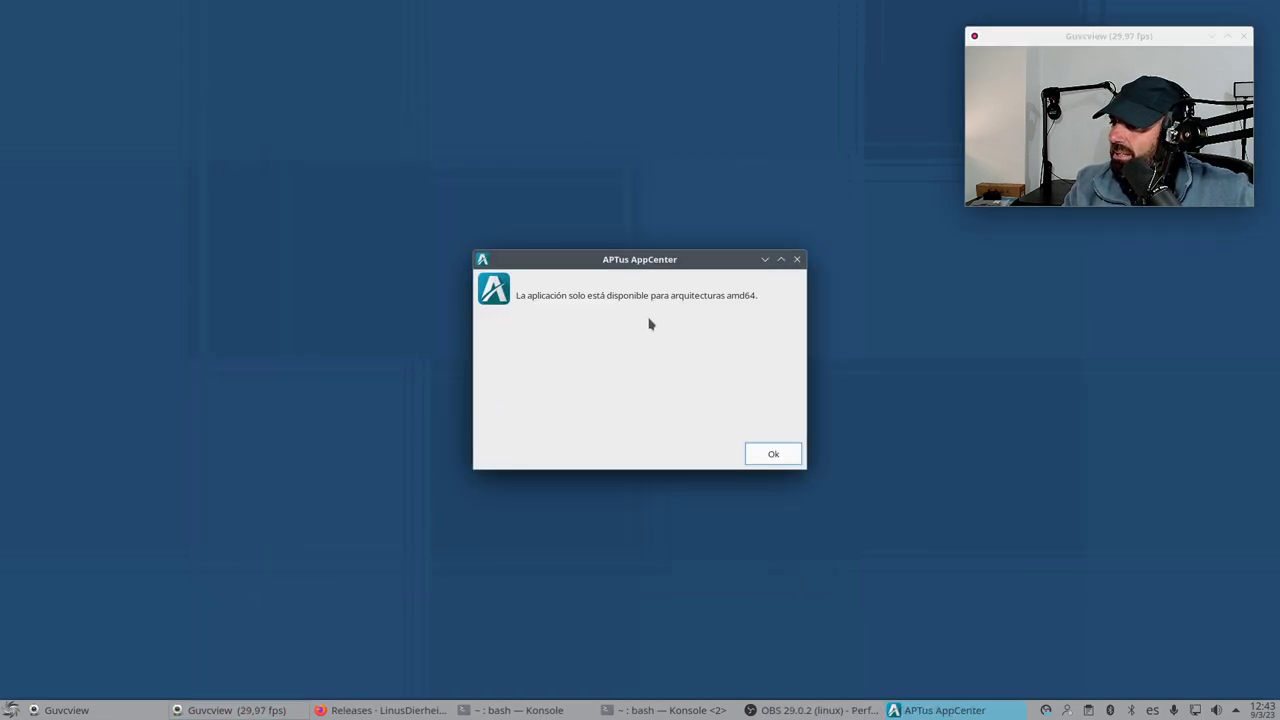
left_click(772, 452)
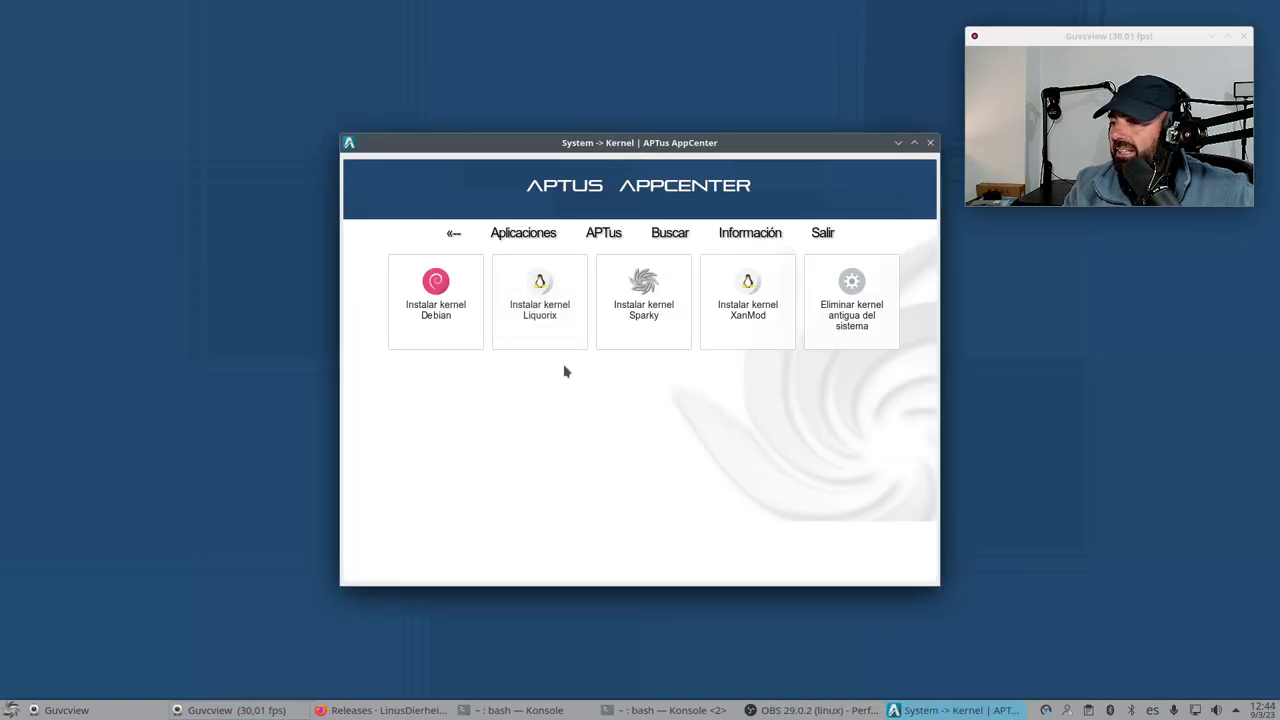
left_click(550, 315)
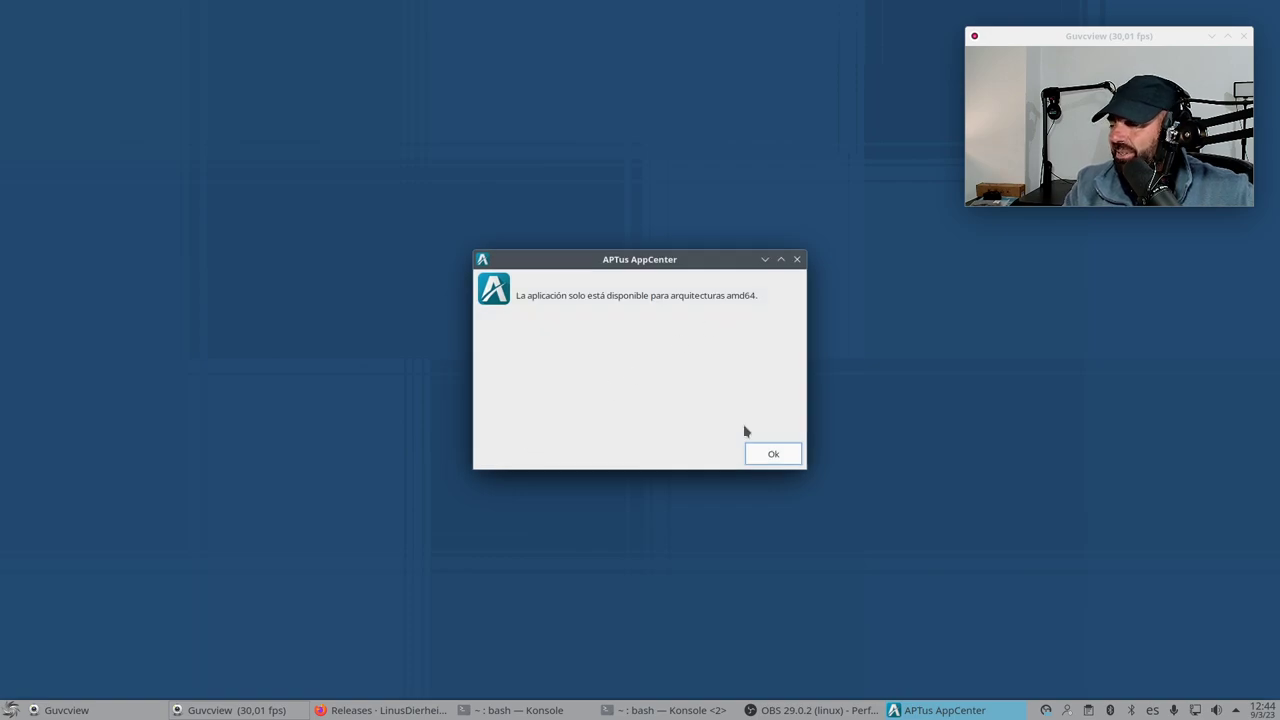
left_click(772, 452)
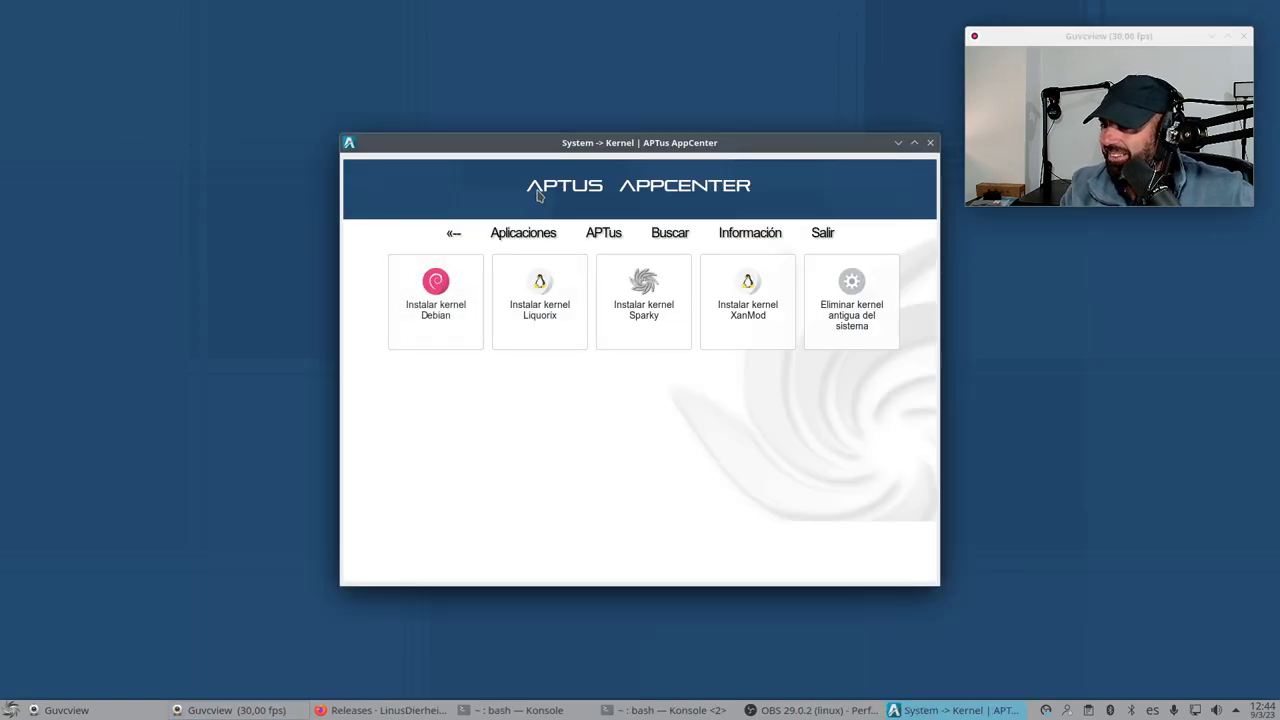
Return to the Sistema categories and exit APTus AppCenter
left_click(465, 233)
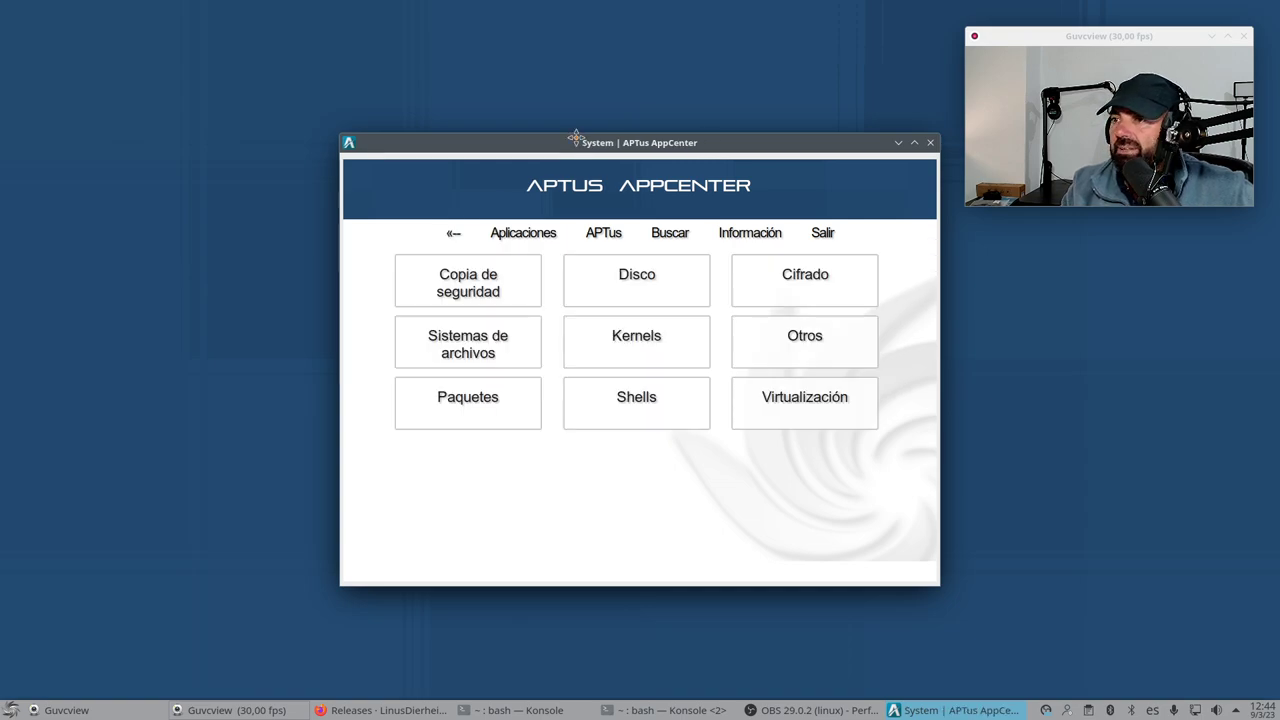
left_click_drag(583, 143, 513, 119)
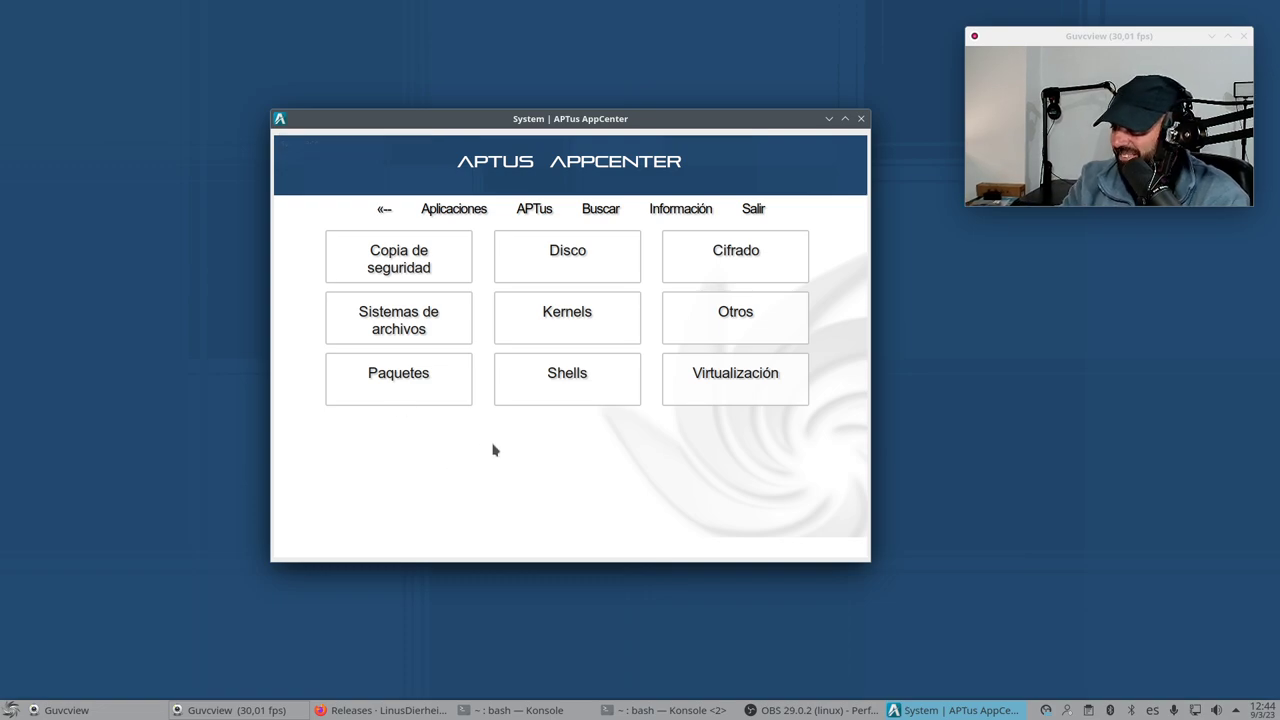
left_click(752, 208)
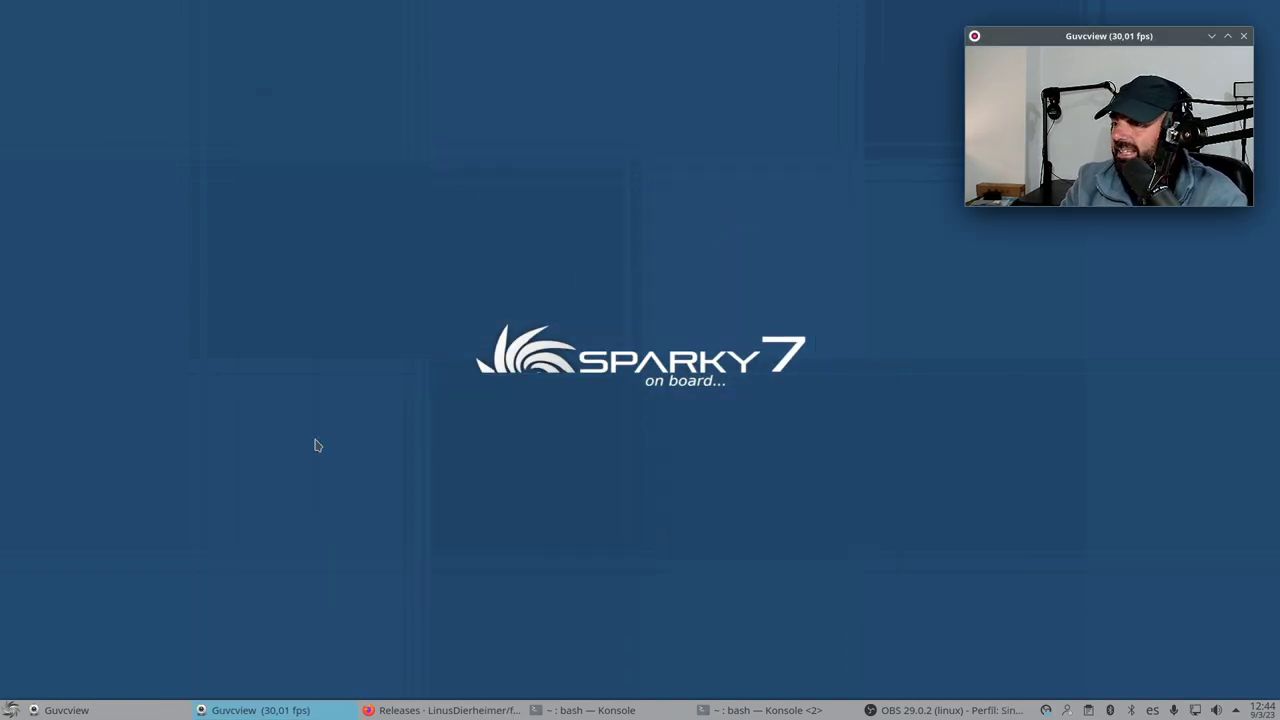
Launch btop++ from the Sistema applications, enlarge its window to view the resource monitor, and close it
left_click(10, 710)
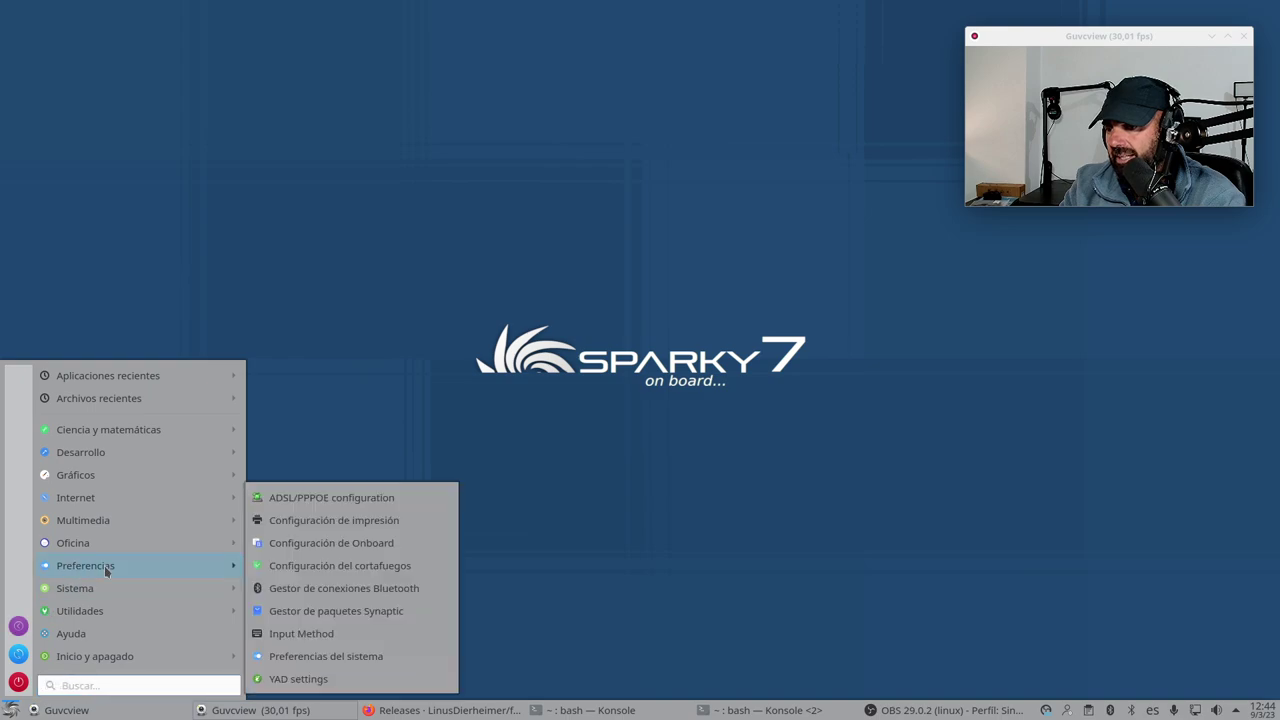
mouse_move(93, 590)
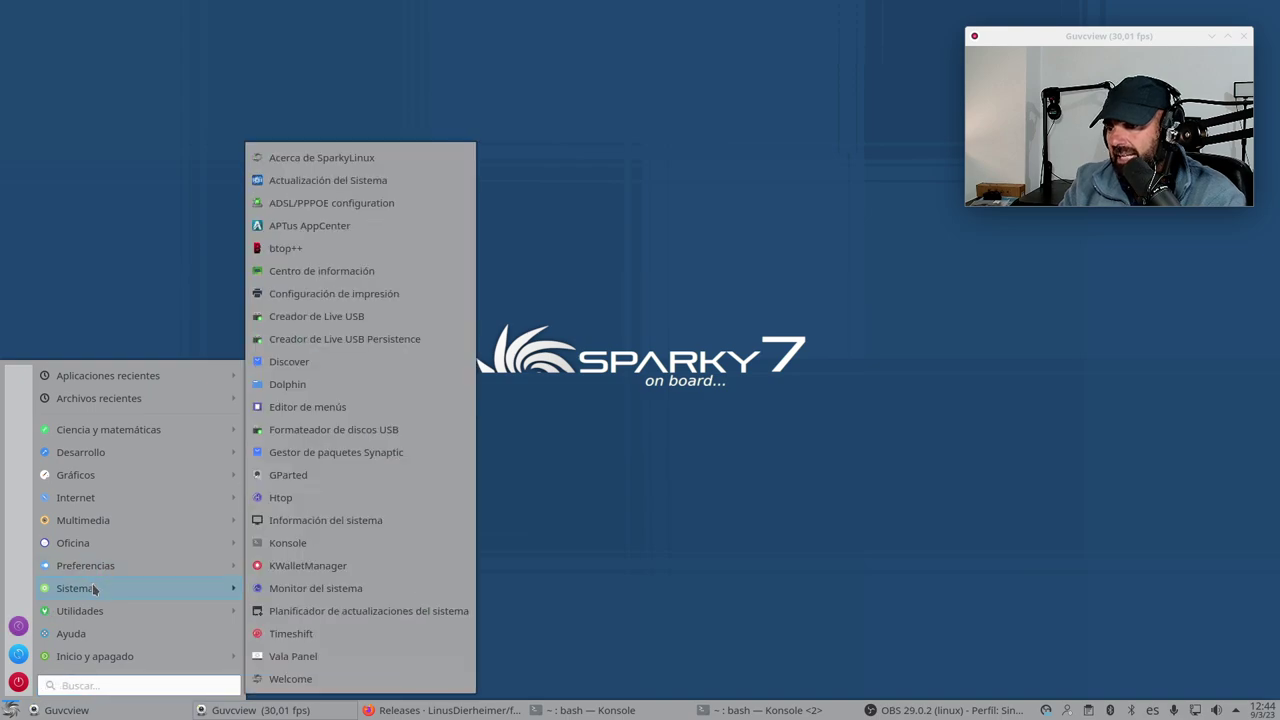
left_click(361, 247)
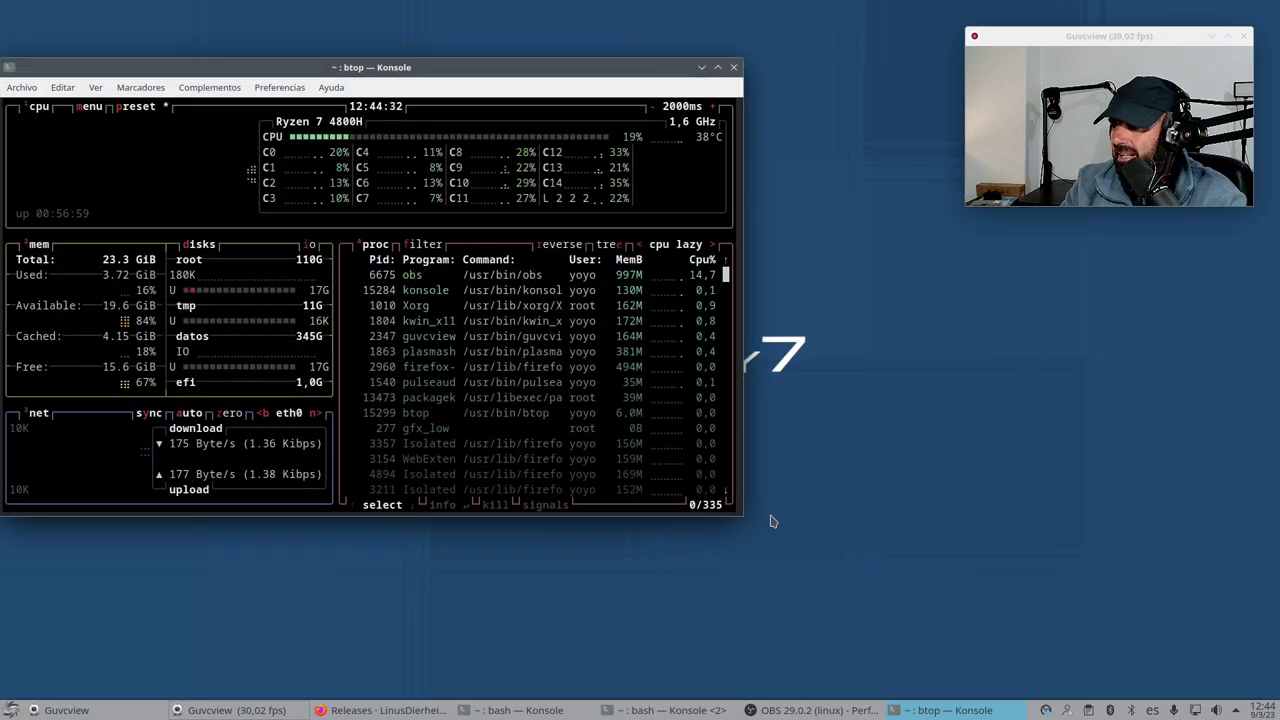
left_click_drag(737, 519, 940, 655)
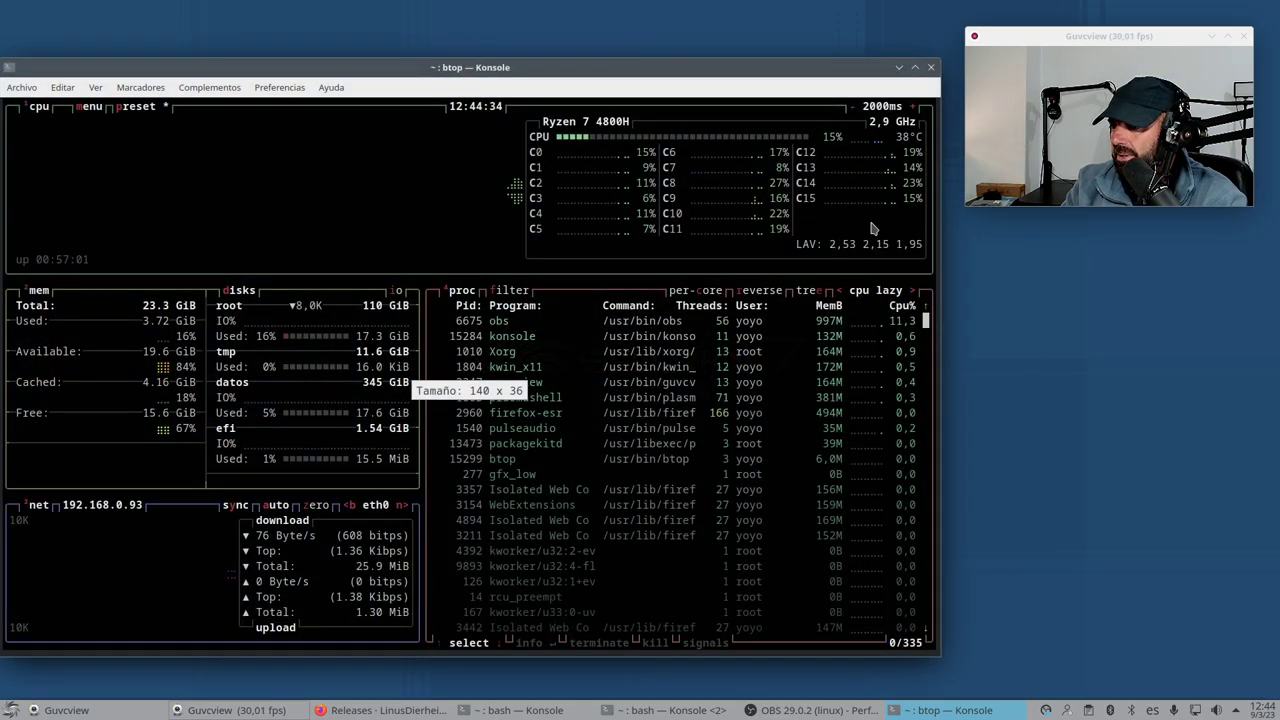
left_click(931, 67)
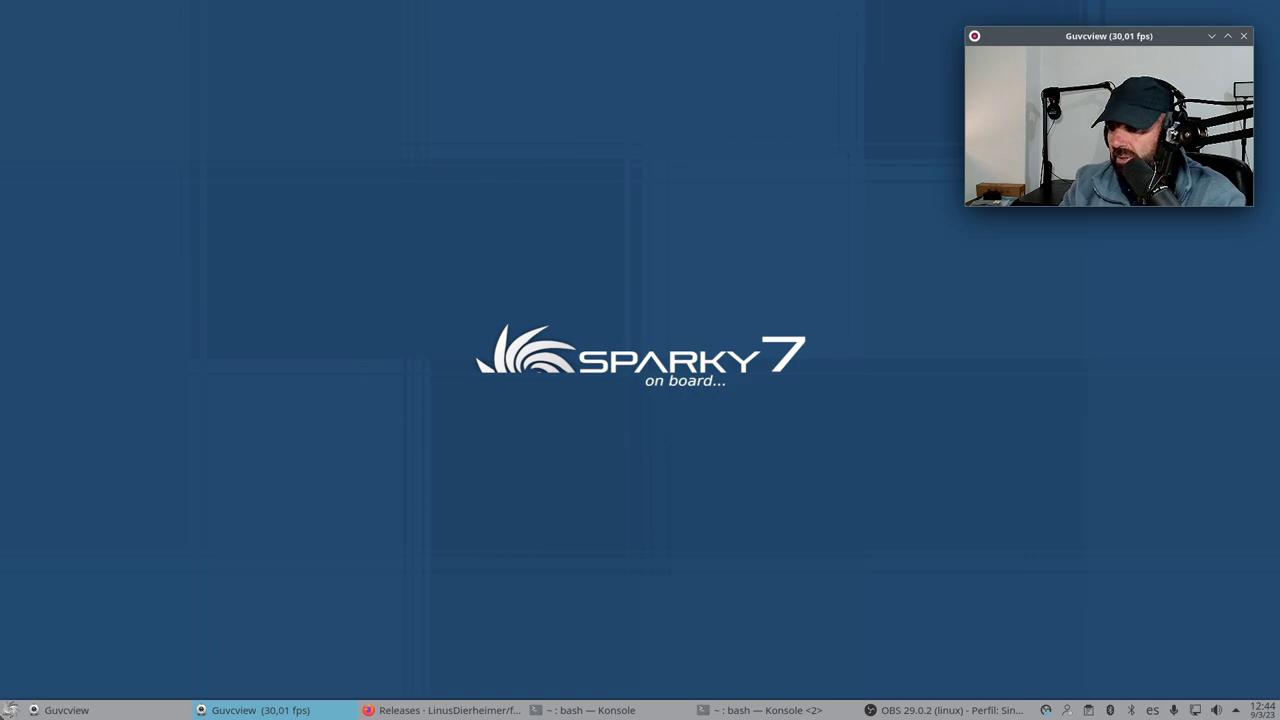
Launch Creador de Live USB Persistence, authenticate with the account password, and dismiss its dialog
left_click(11, 710)
mouse_move(107, 566)
mouse_move(100, 593)
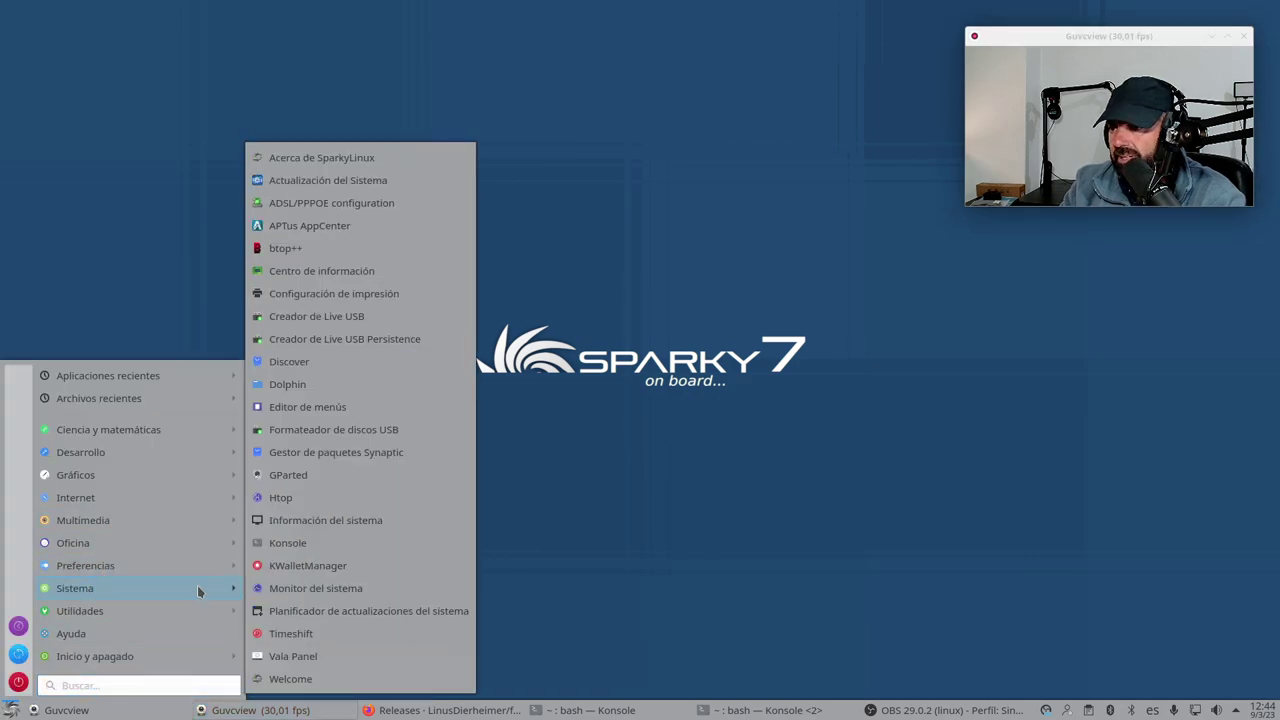
left_click(346, 340)
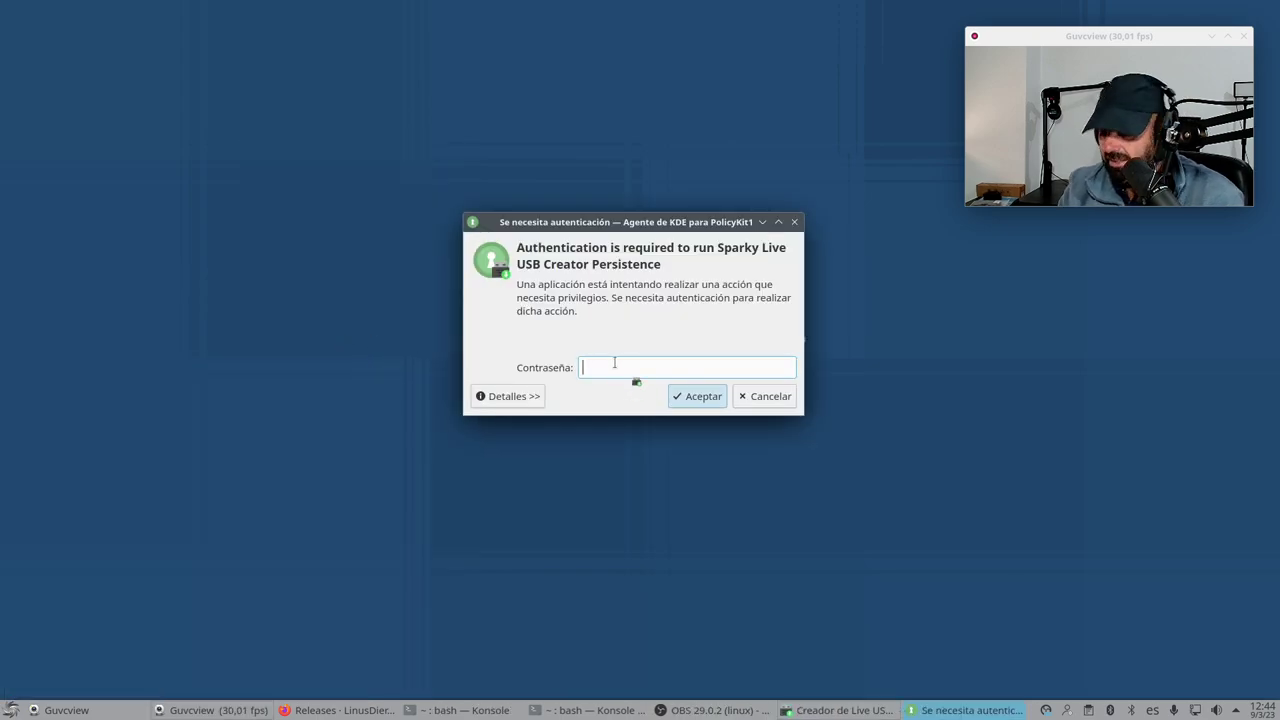
type("••••••••••••")
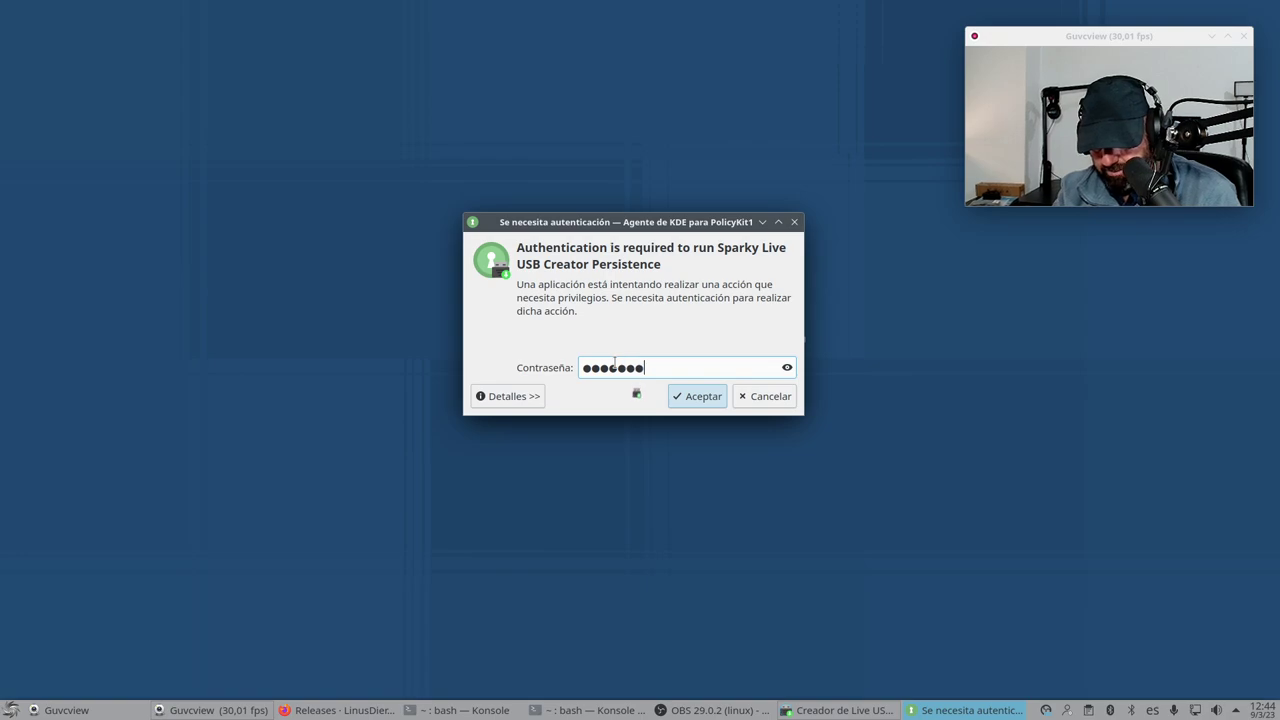
key("Return")
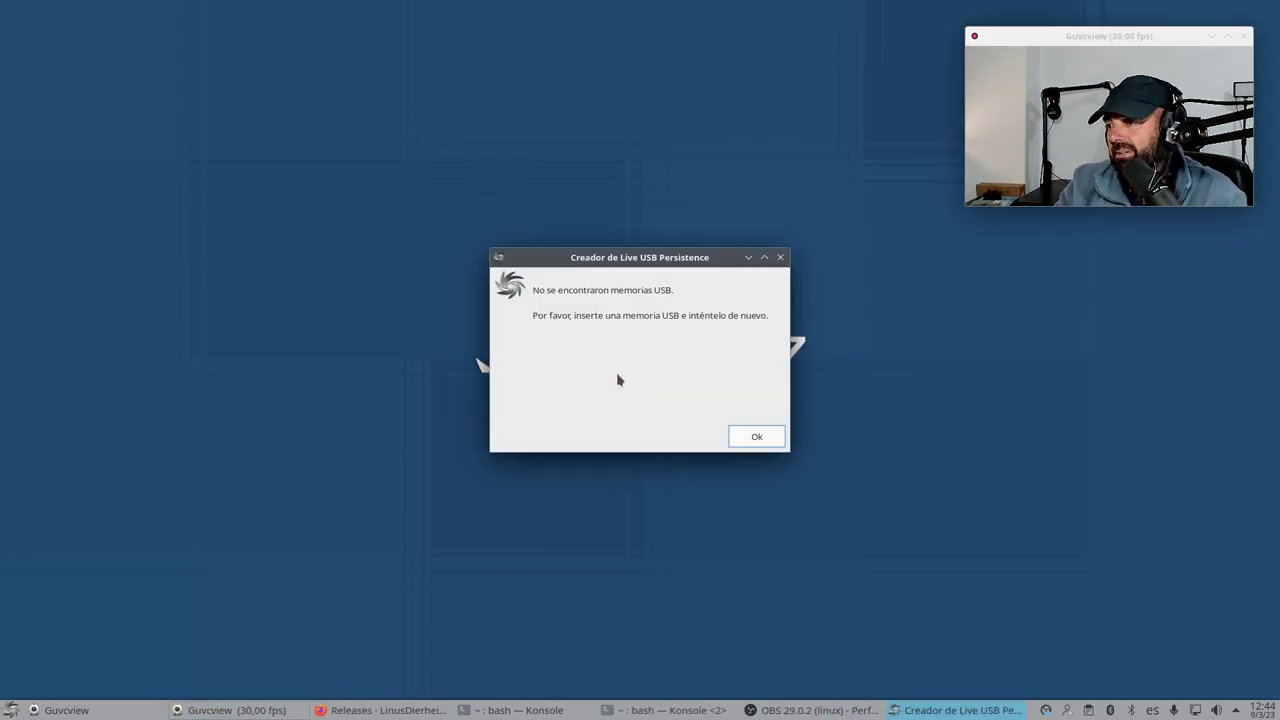
left_click_drag(683, 264, 563, 229)
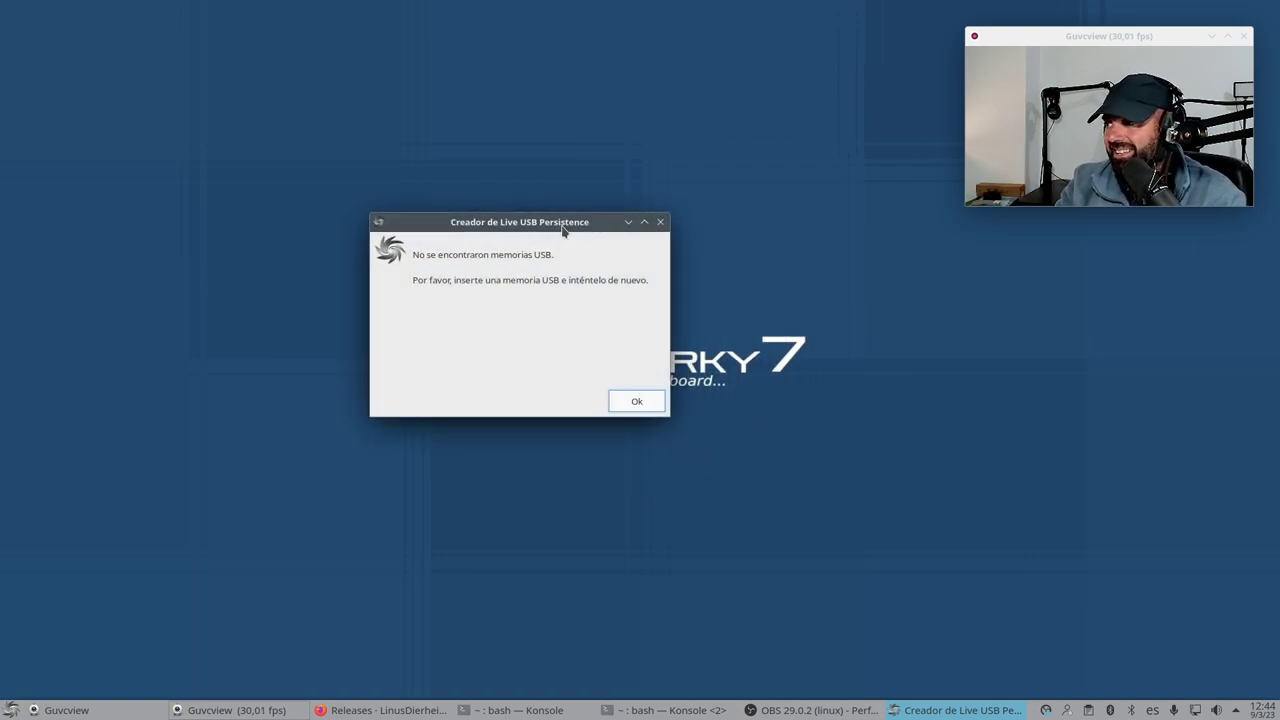
left_click(636, 403)
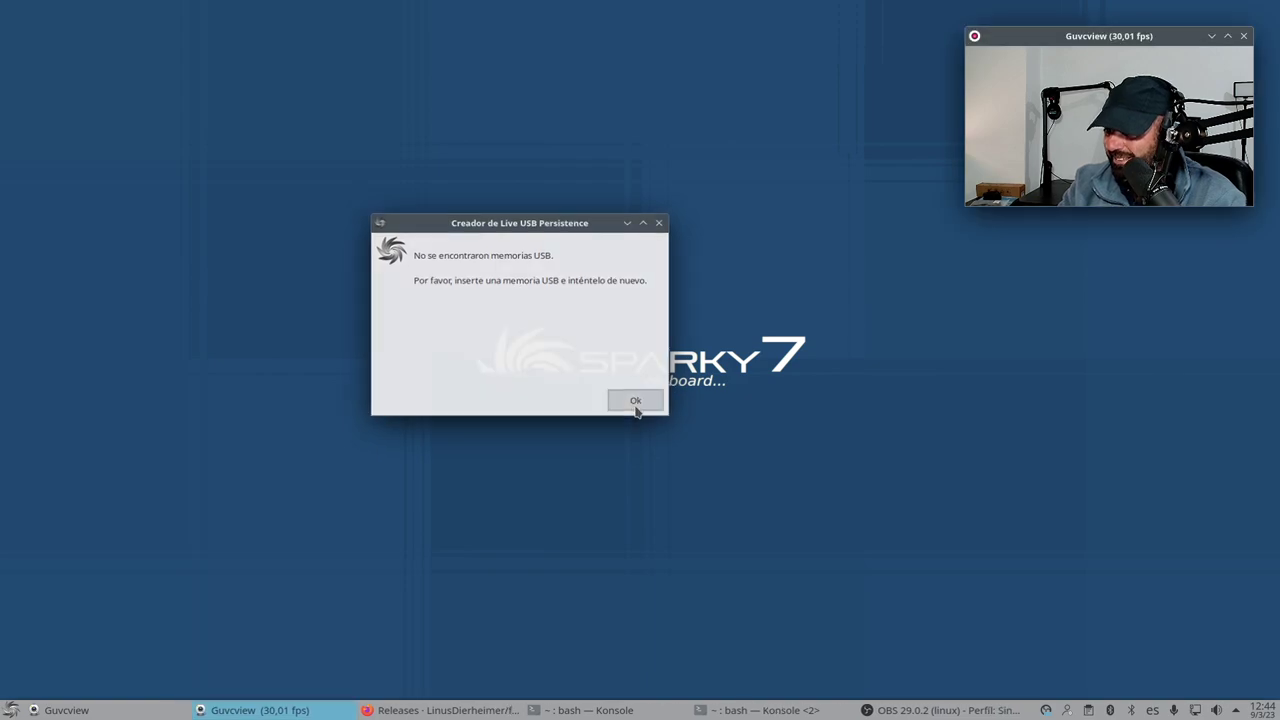
Launch Discover from the Sistema applications and restore its window from maximized to a smaller size
left_click(10, 709)
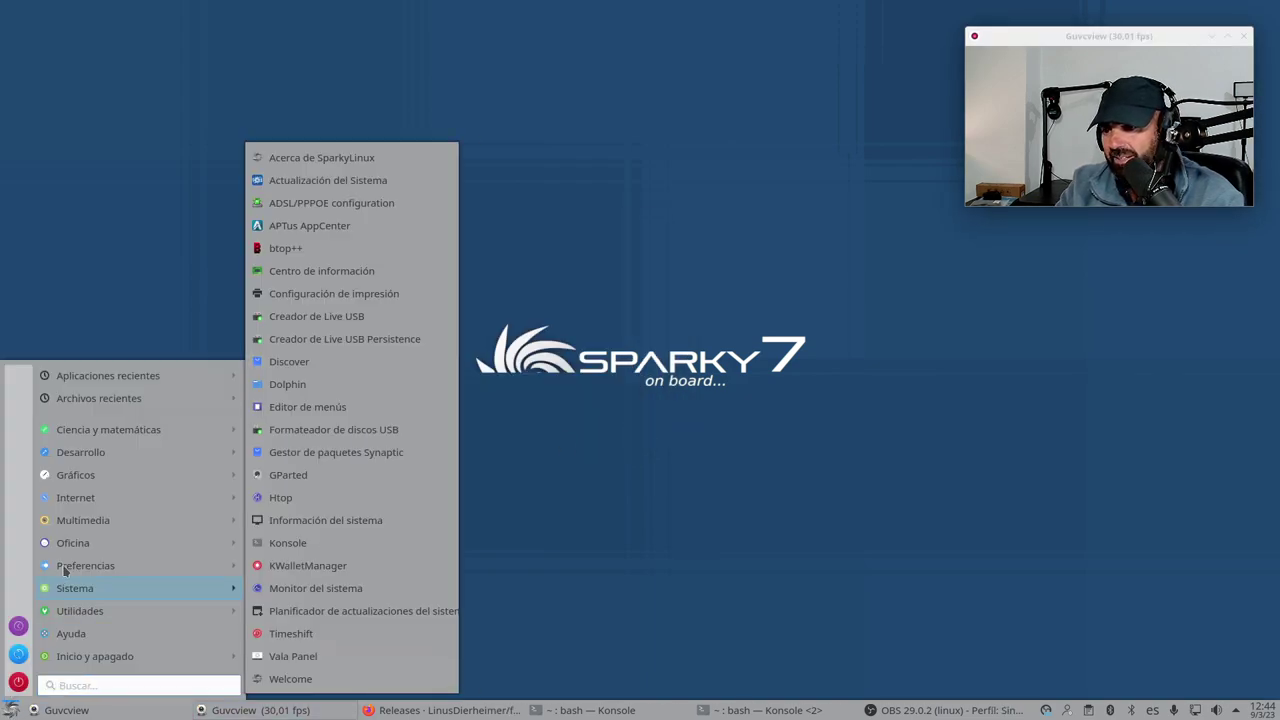
mouse_move(91, 590)
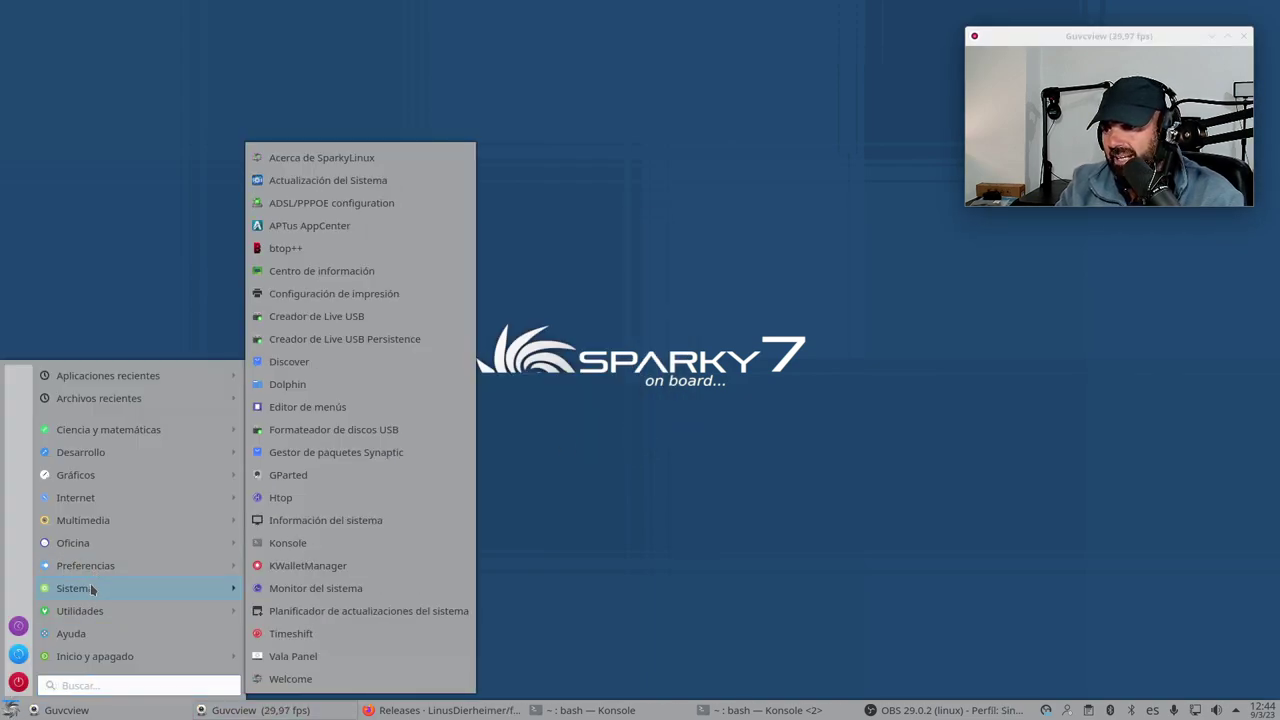
left_click(335, 365)
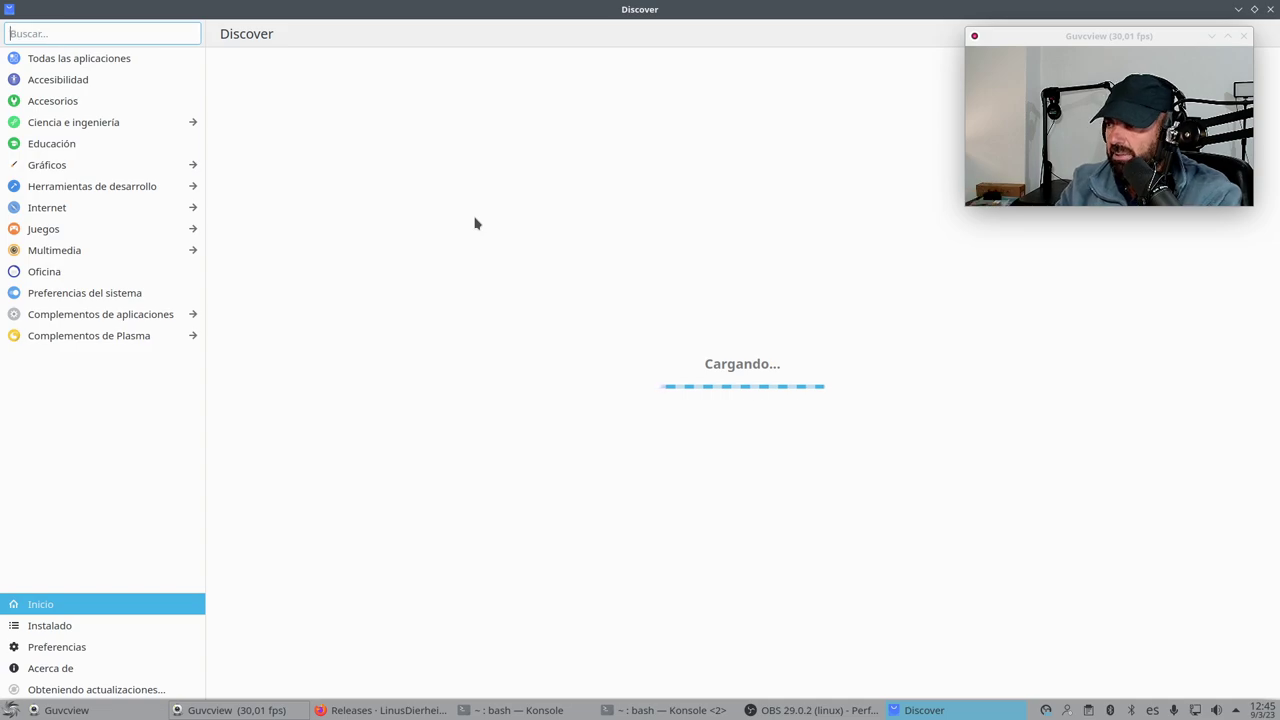
left_click(1254, 9)
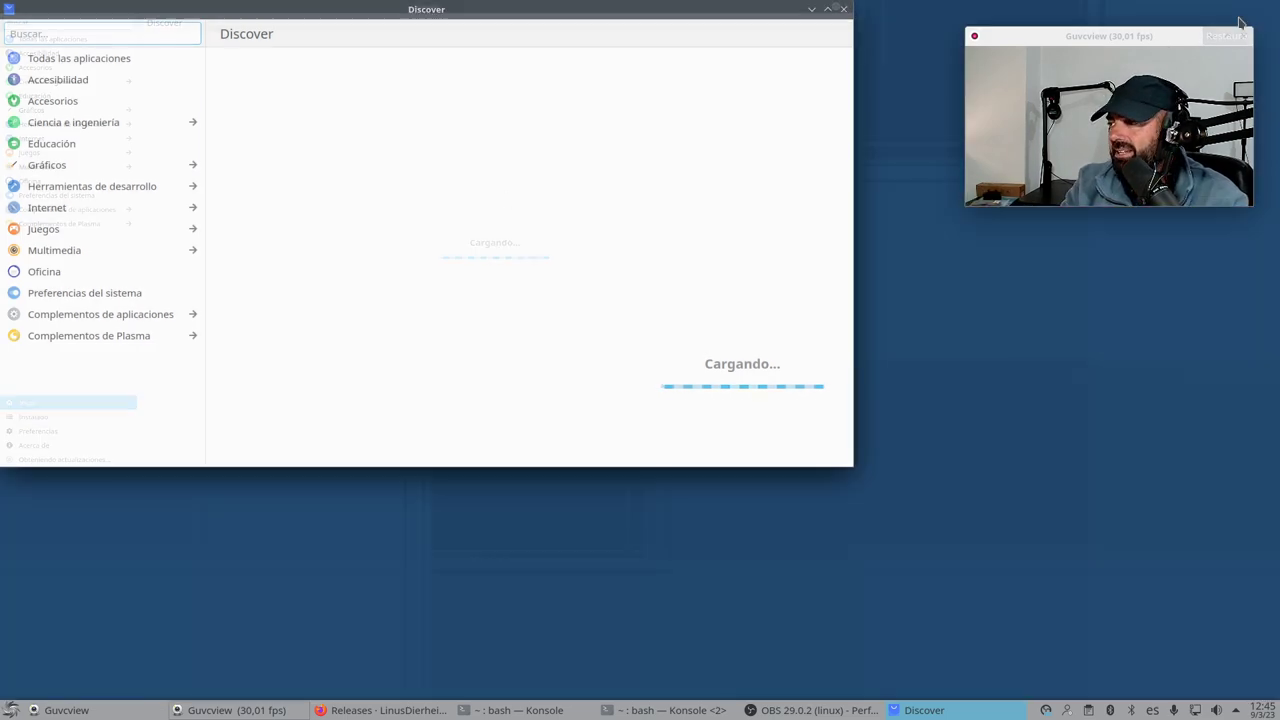
Reposition and enlarge the Discover window, and open its Preferencias page
left_click_drag(476, 21, 552, 63)
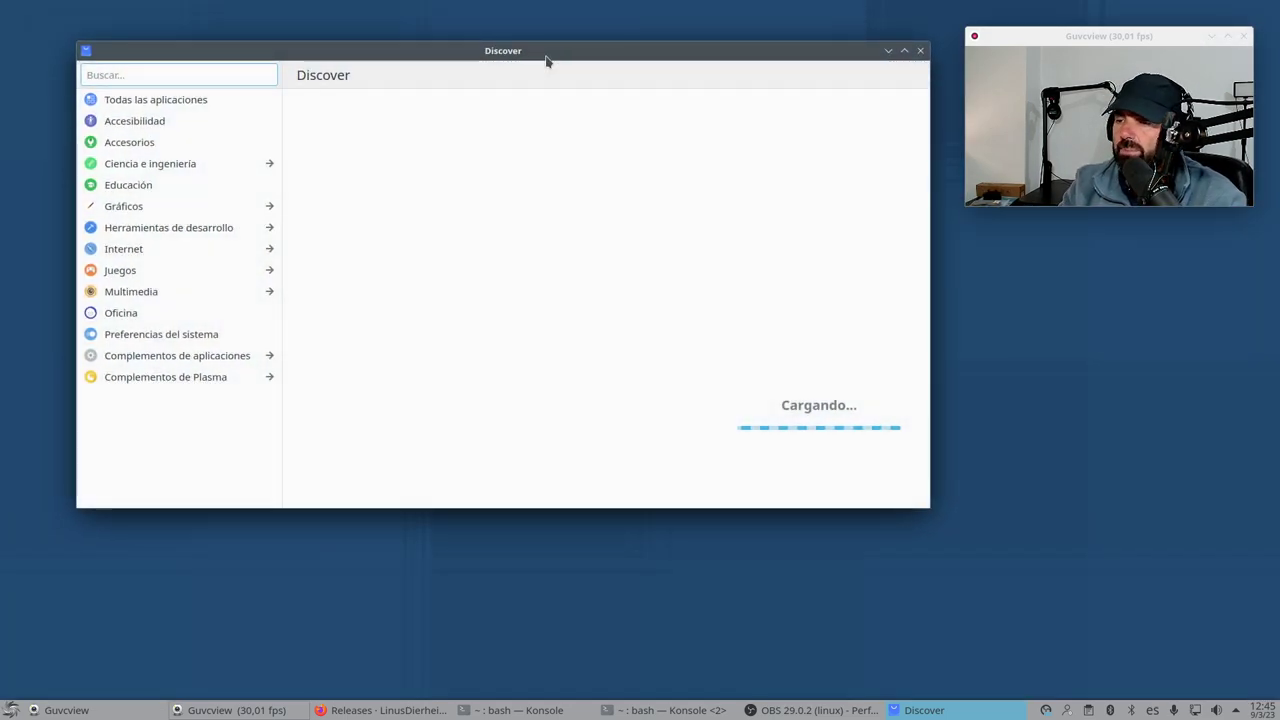
left_click_drag(925, 510, 1017, 634)
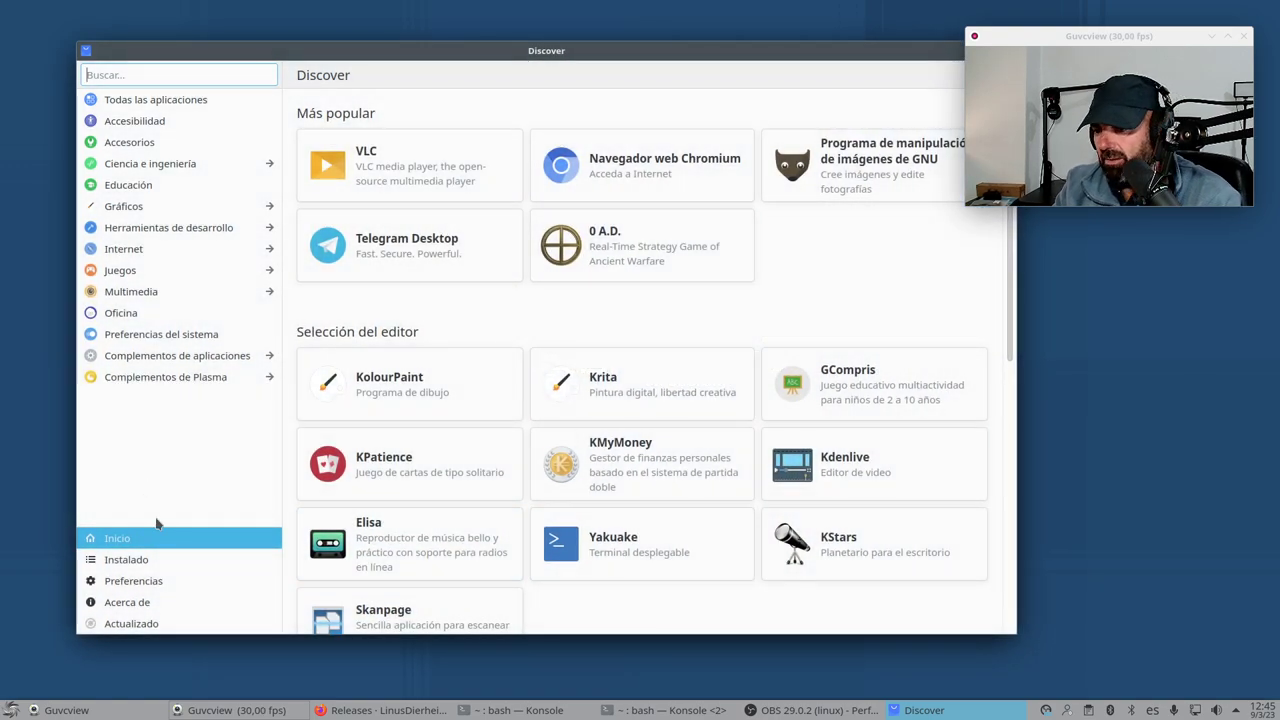
left_click(158, 582)
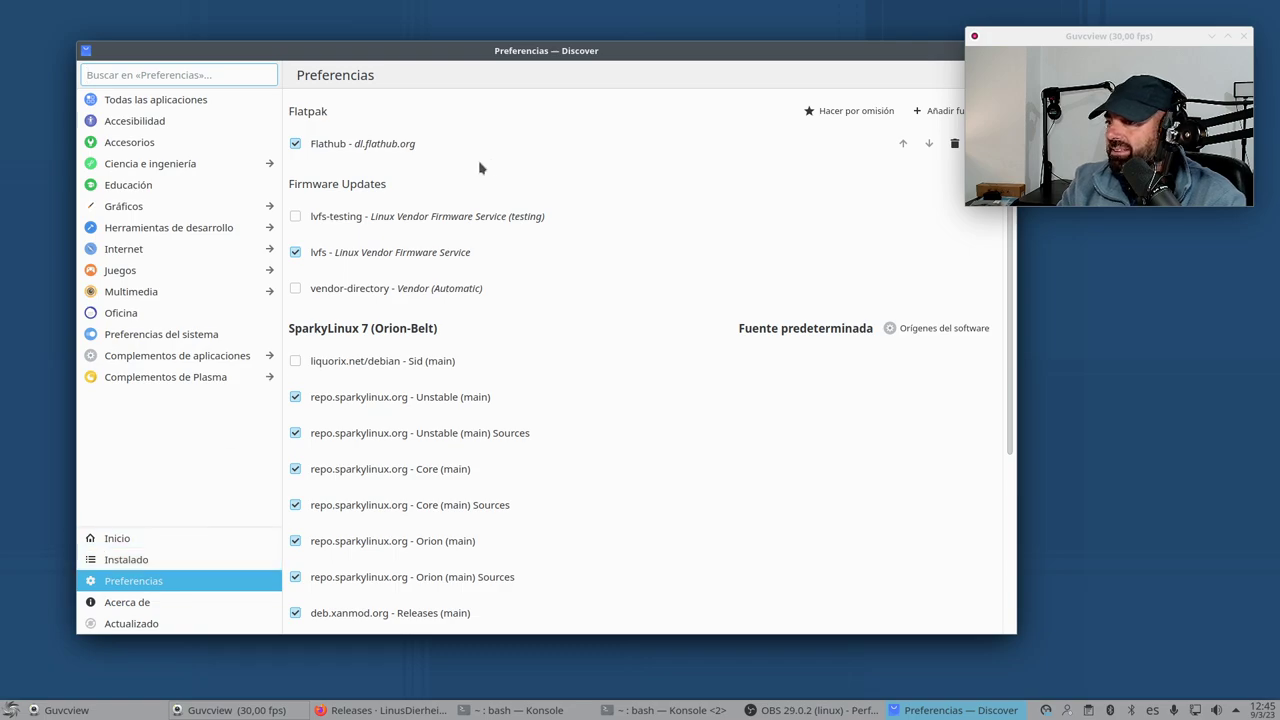
Review the Flatpak, firmware and SparkyLinux 7 software sources in Discover's preferences, and close Discover
left_click_drag(580, 55, 431, 148)
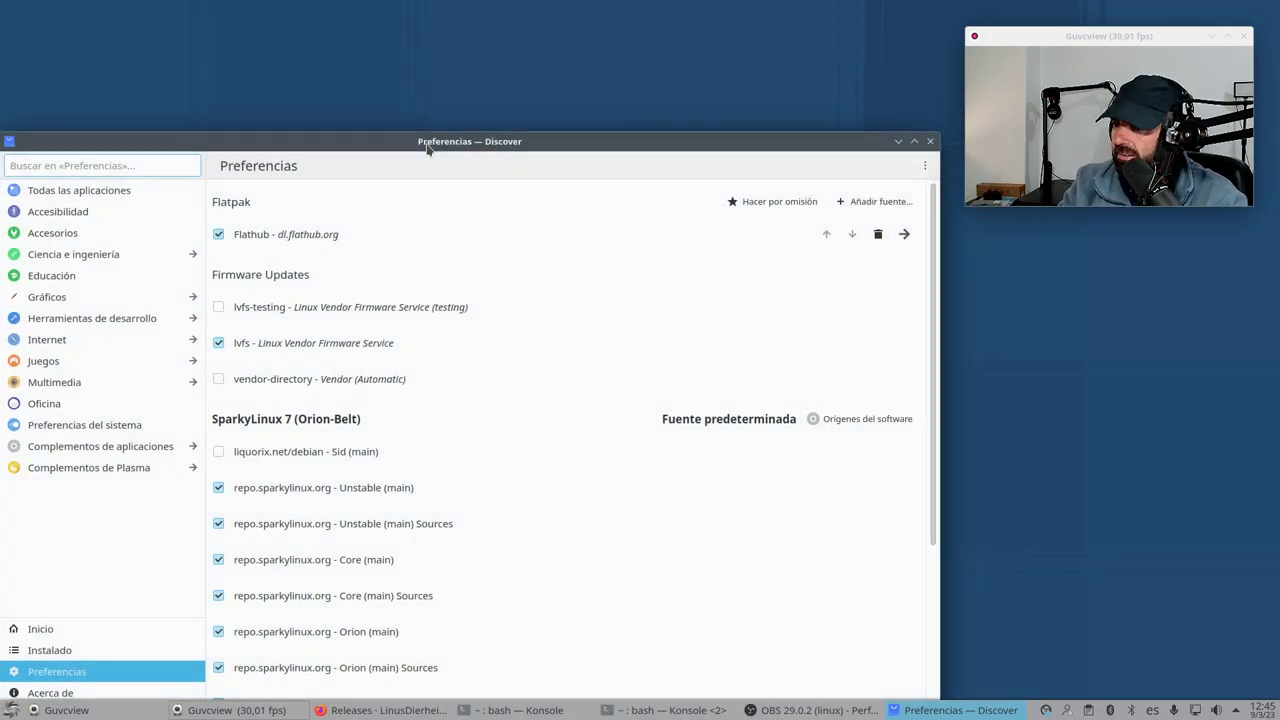
left_click_drag(571, 141, 596, 36)
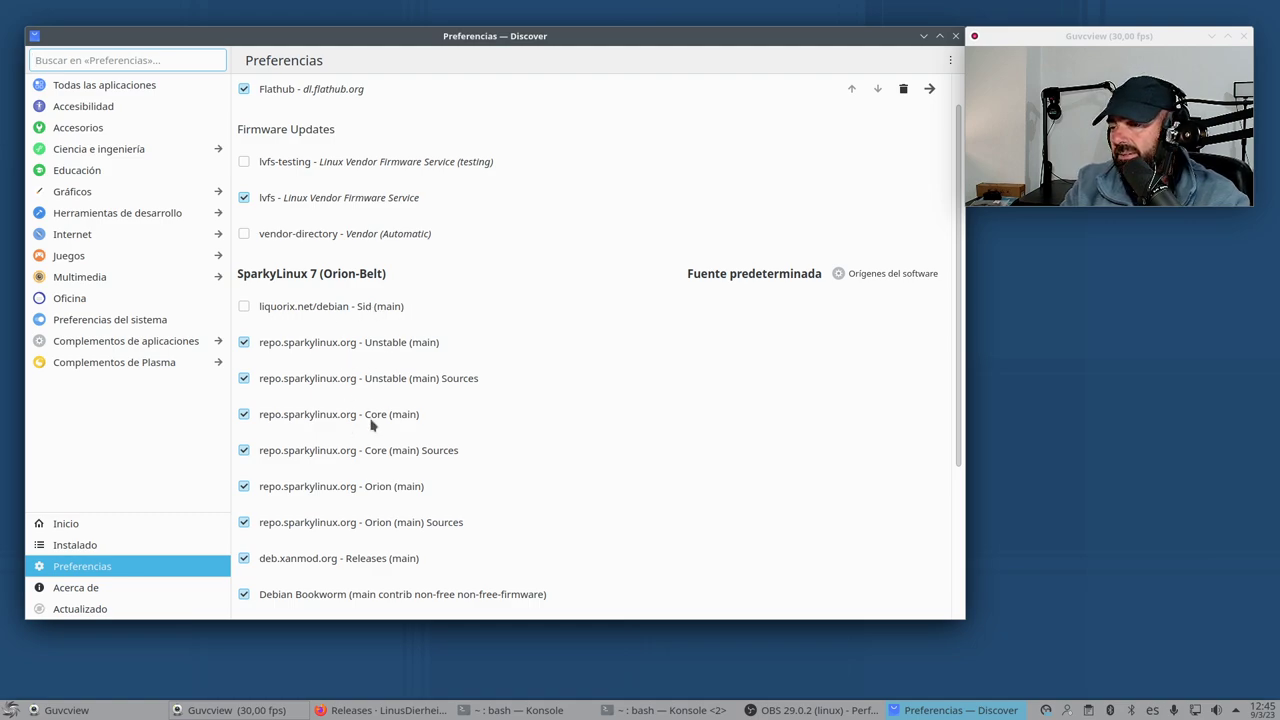
scroll(370, 425, "down", 3)
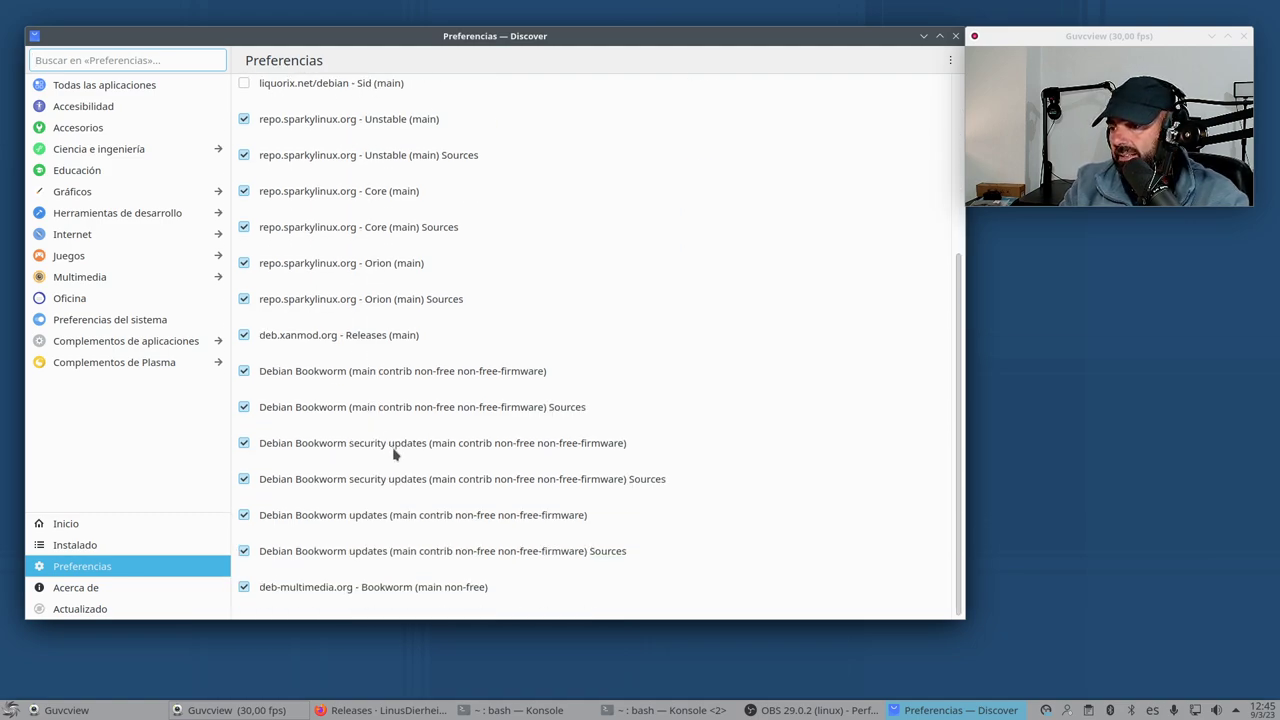
scroll(421, 520, "up", 4)
left_click_drag(892, 36, 837, 118)
left_click_drag(572, 127, 614, 127)
left_click(918, 117)
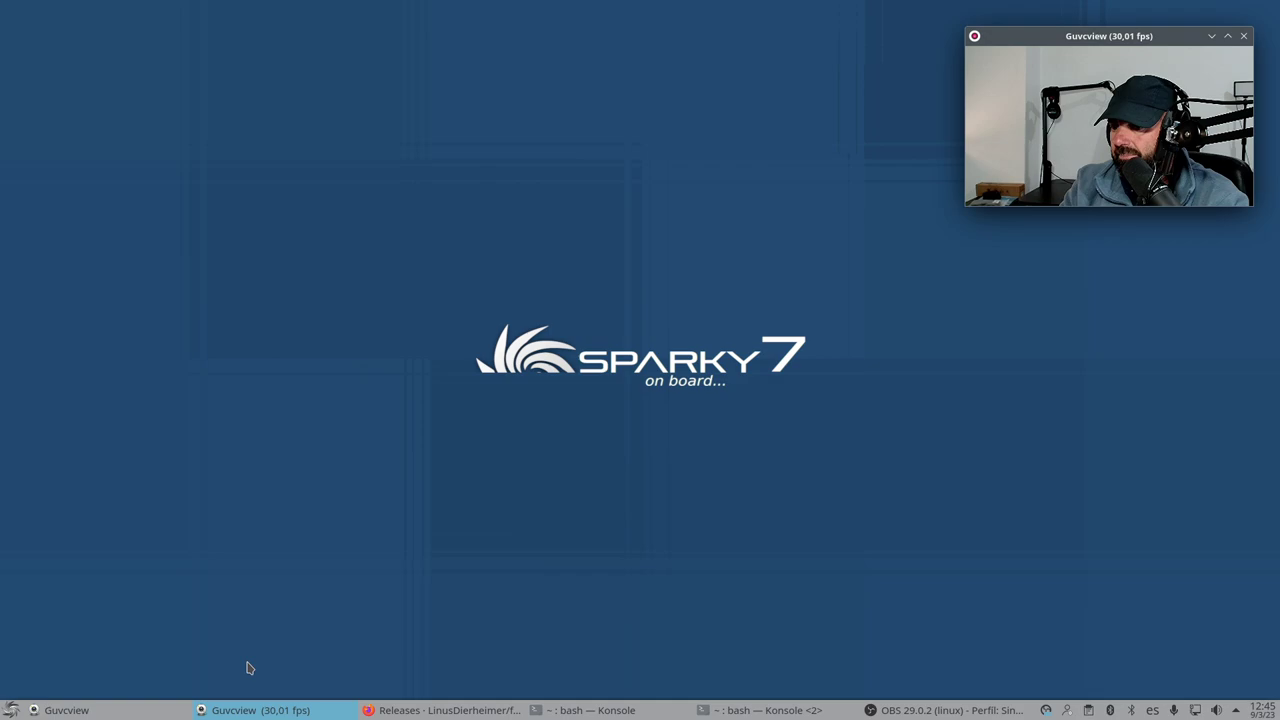
Search the applications for "syn", launch Gestor de paquetes Synaptic and authenticate with the account password
left_click(10, 710)
left_click(60, 684)
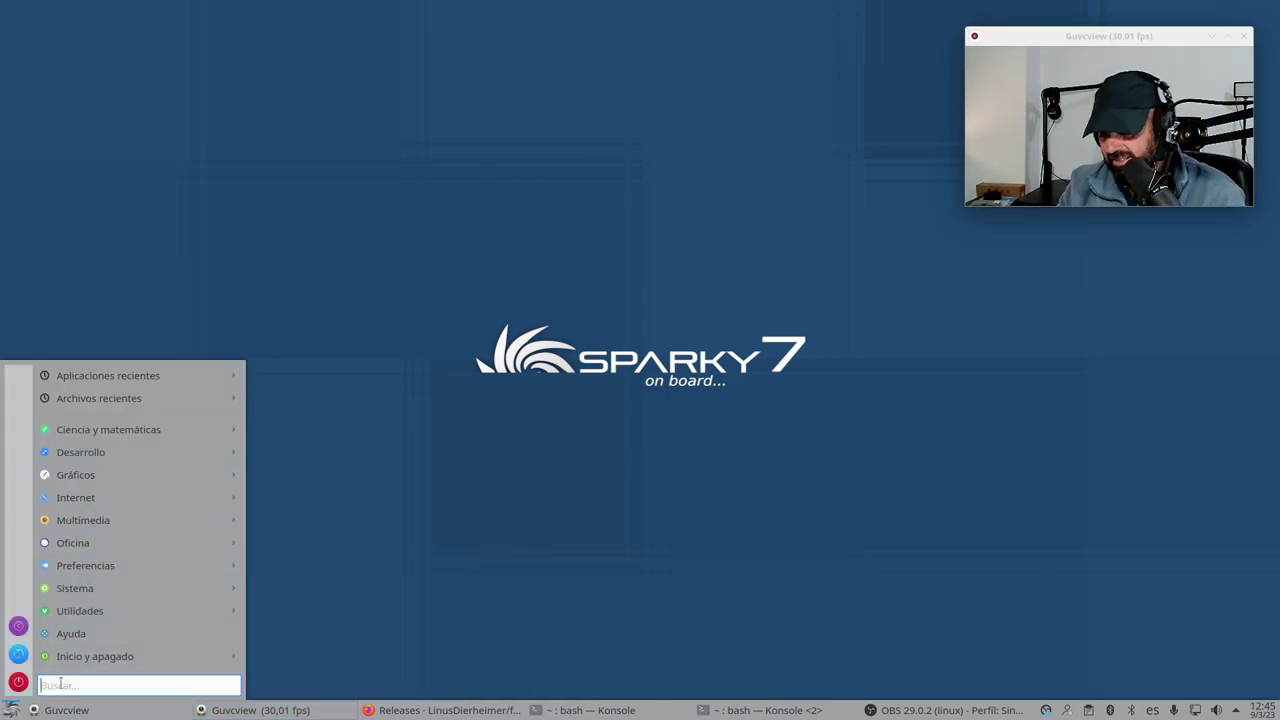
type("sy")
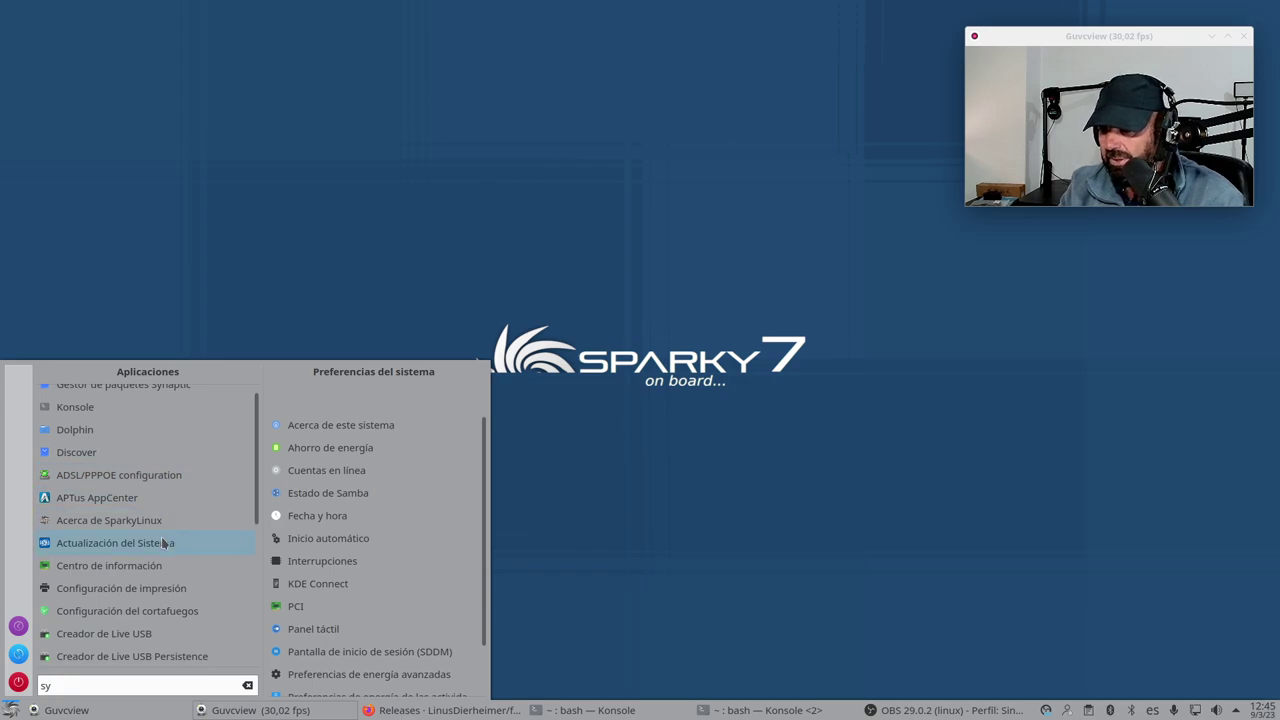
type("n")
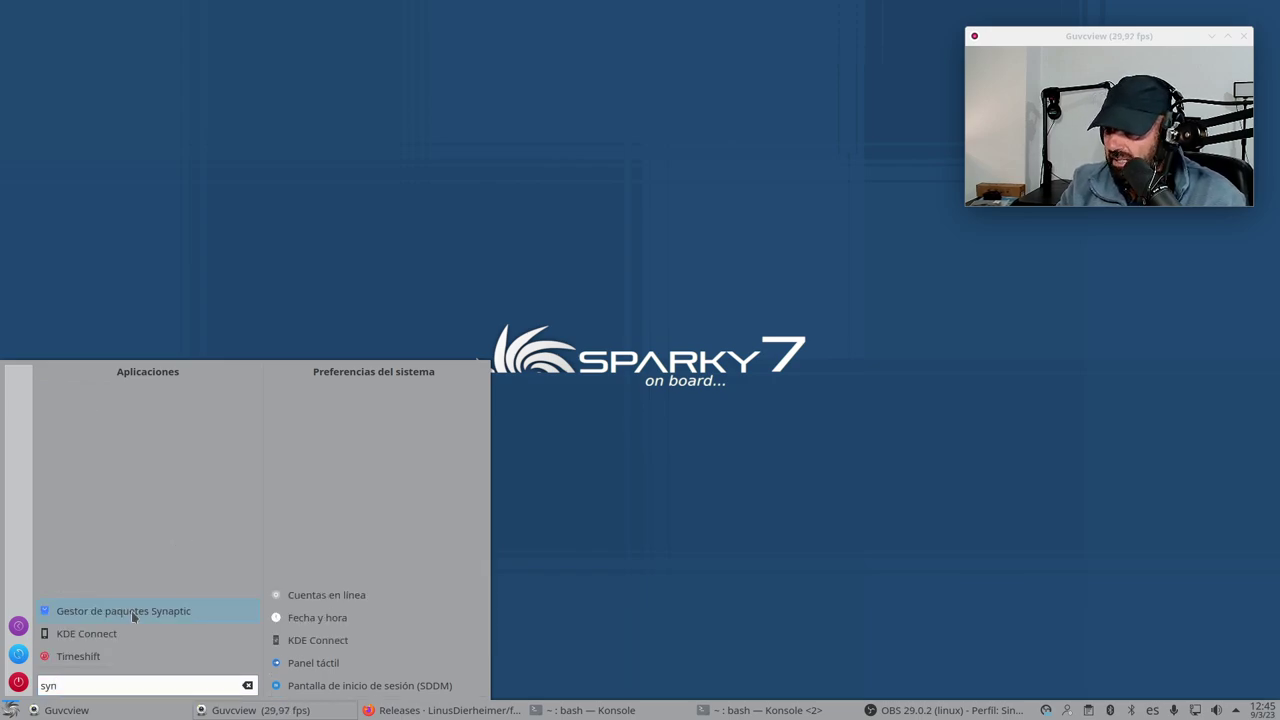
left_click(92, 616)
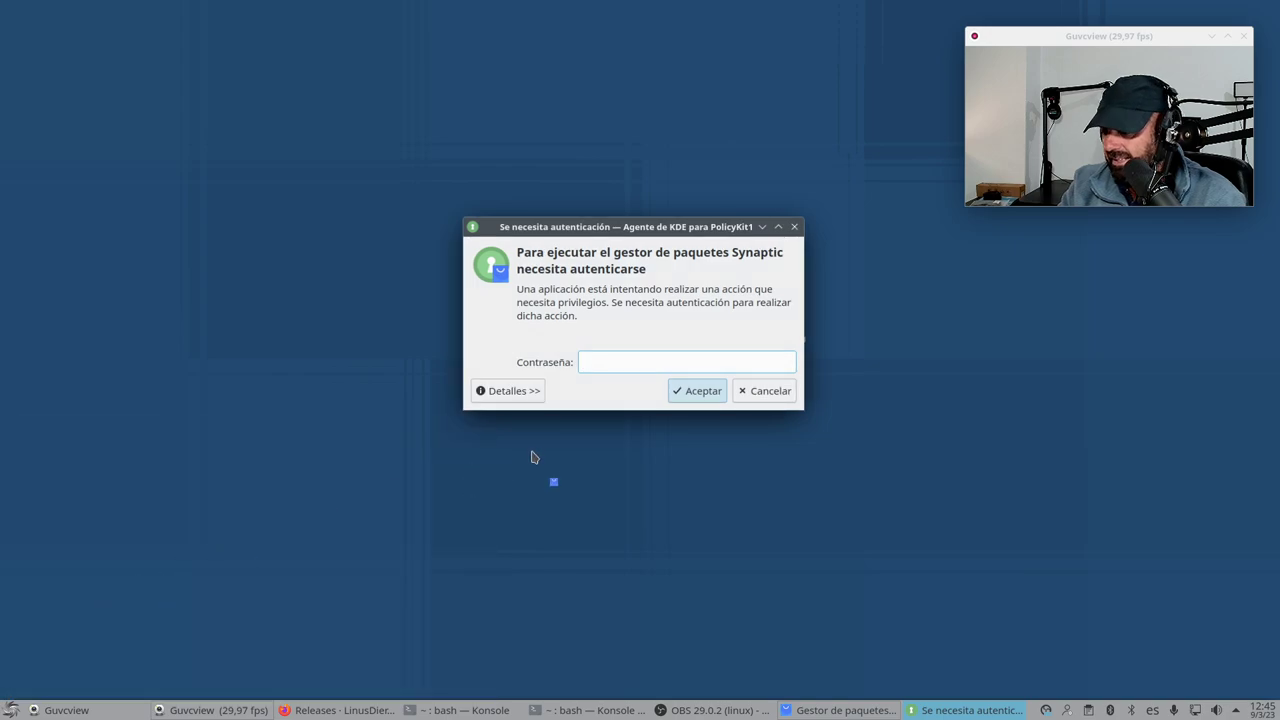
type("********")
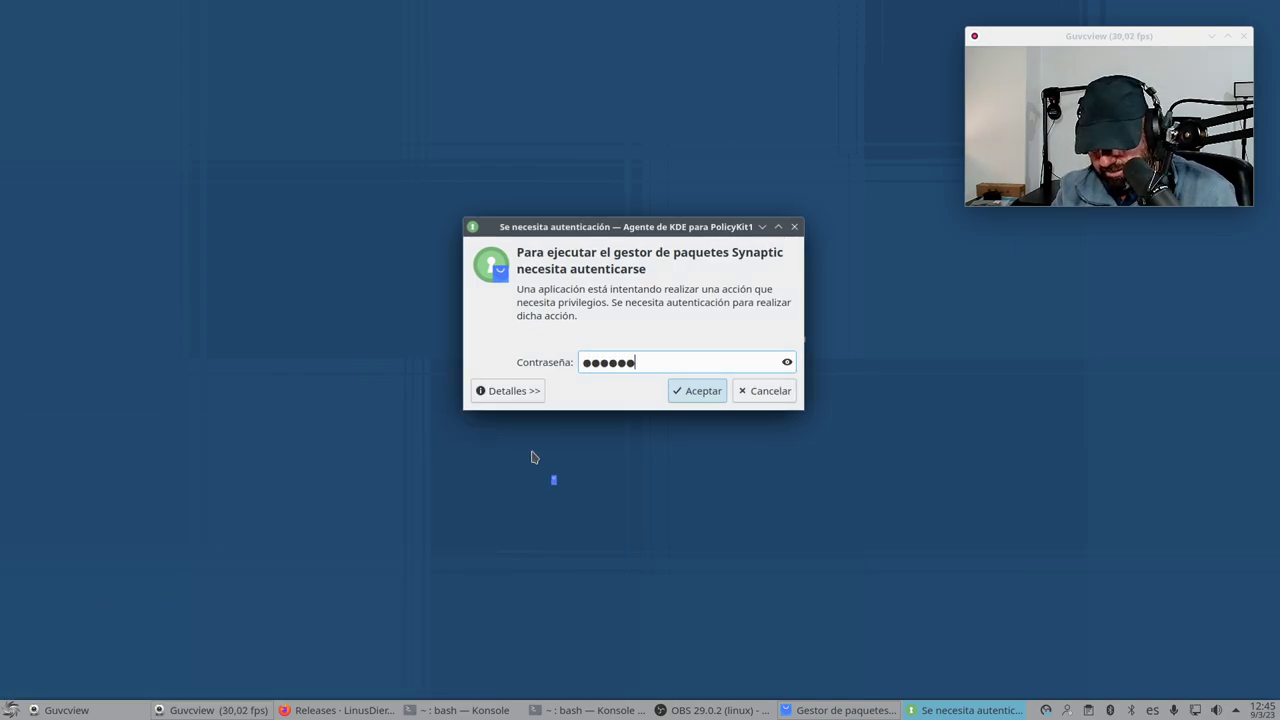
type("****")
key("Return")
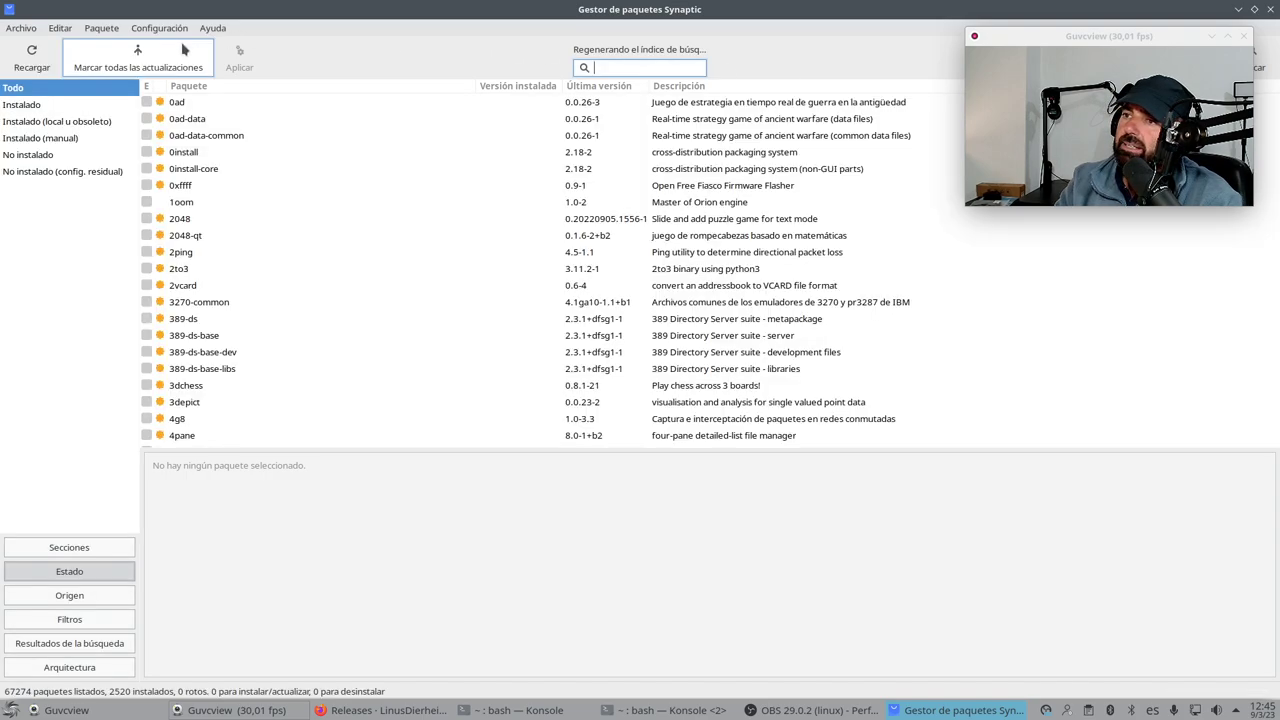
Open Synaptic's Repositorios dialog and enlarge and reposition it so the full repository list can be read
left_click(178, 30)
left_click(186, 64)
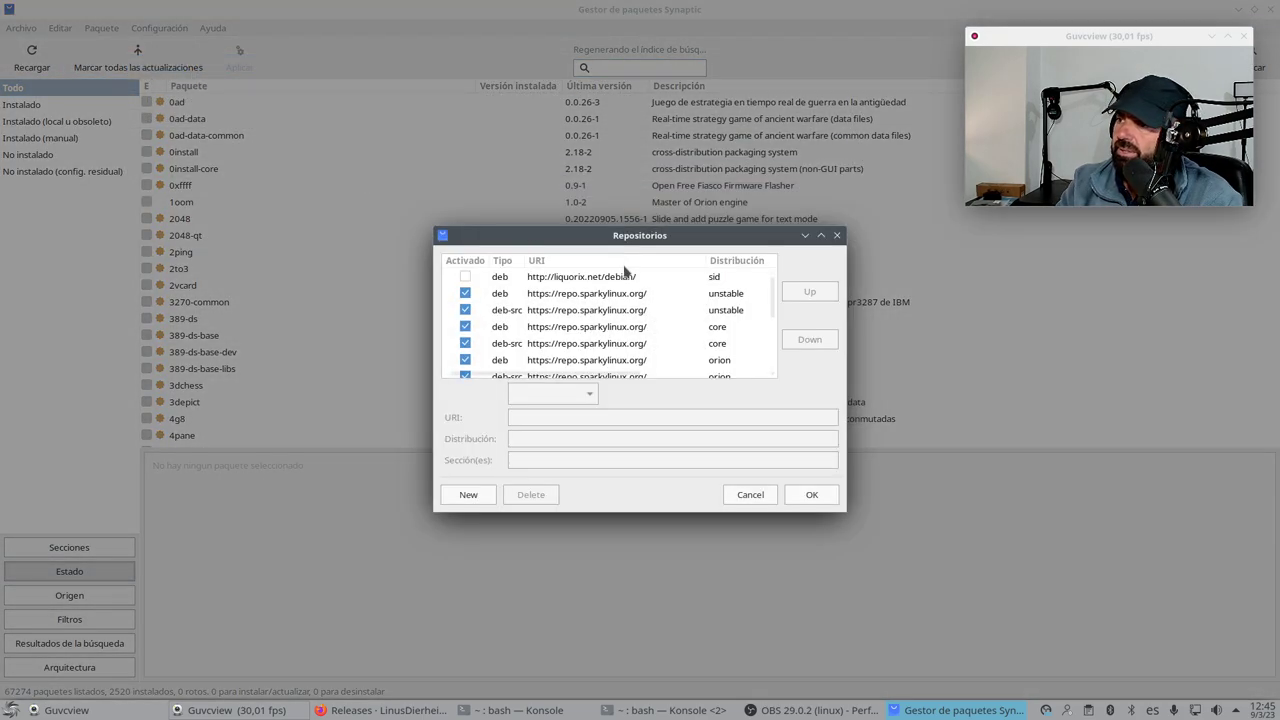
left_click_drag(630, 247, 437, 164)
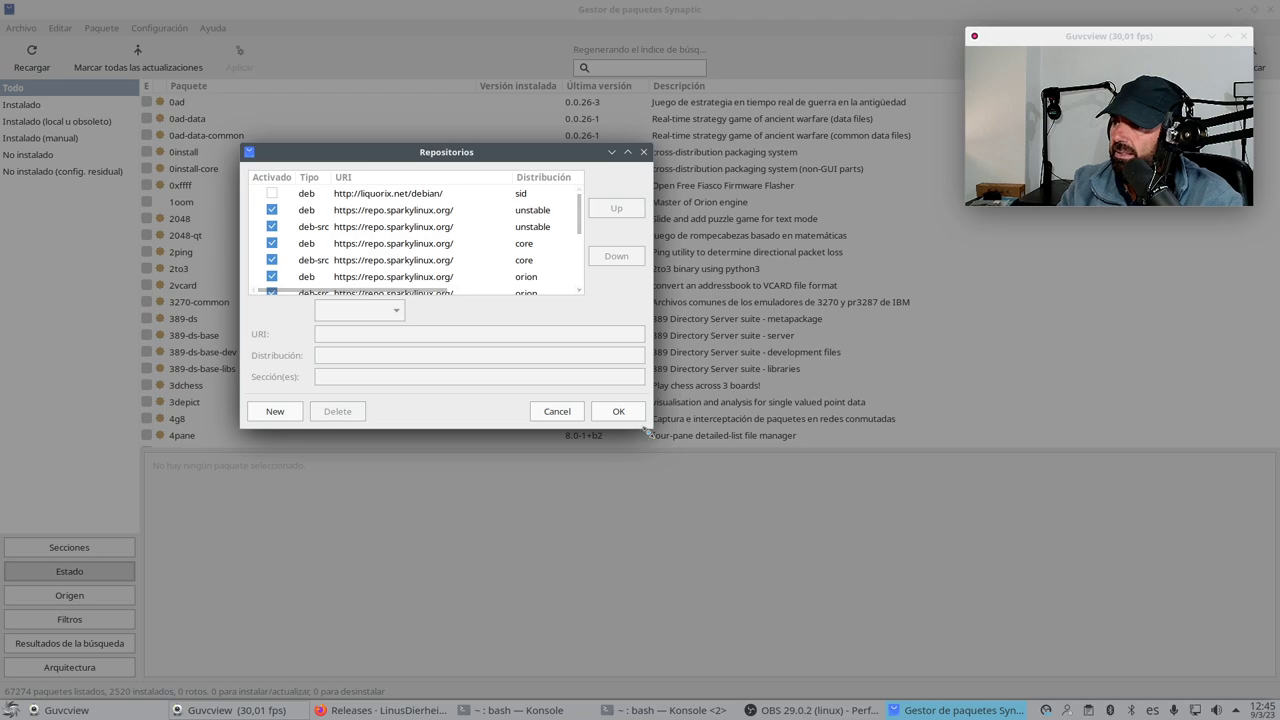
left_click_drag(653, 429, 1078, 638)
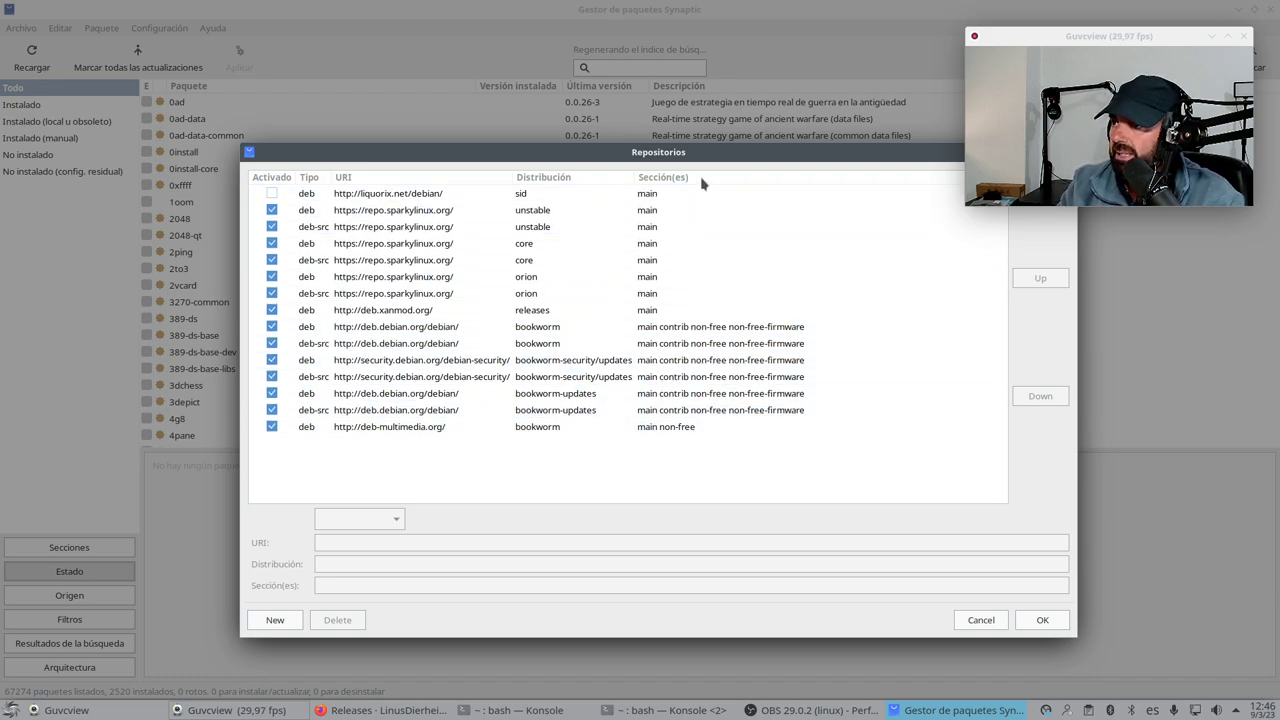
left_click_drag(707, 156, 595, 165)
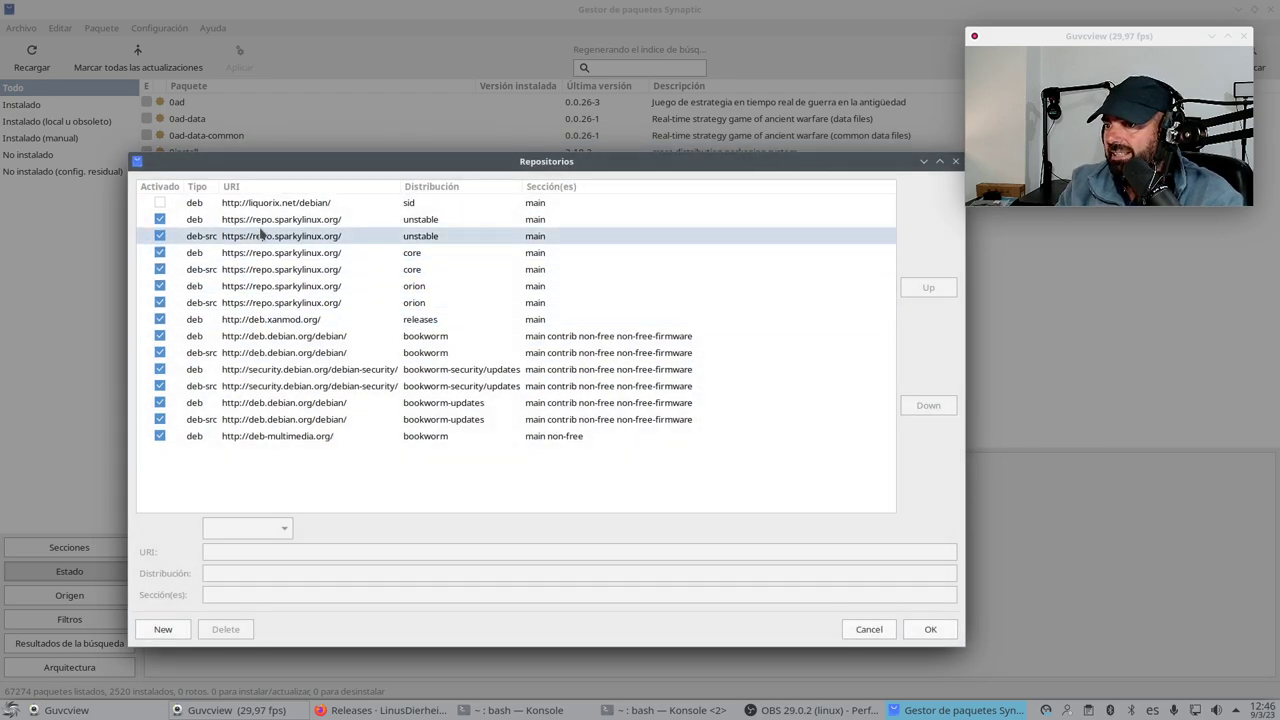
Inspect the SparkyLinux unstable and Debian bookworm binary repository entries, cancel the dialog without changes, and close Synaptic
left_click(263, 226)
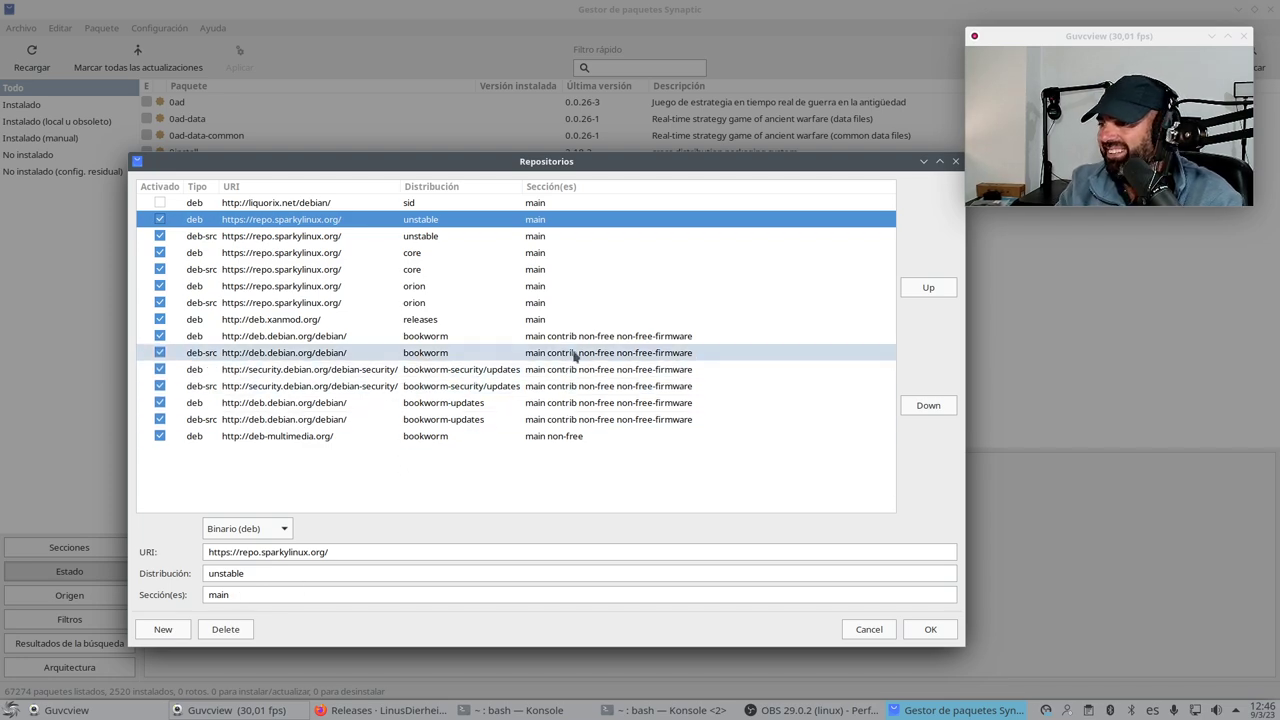
left_click(440, 338)
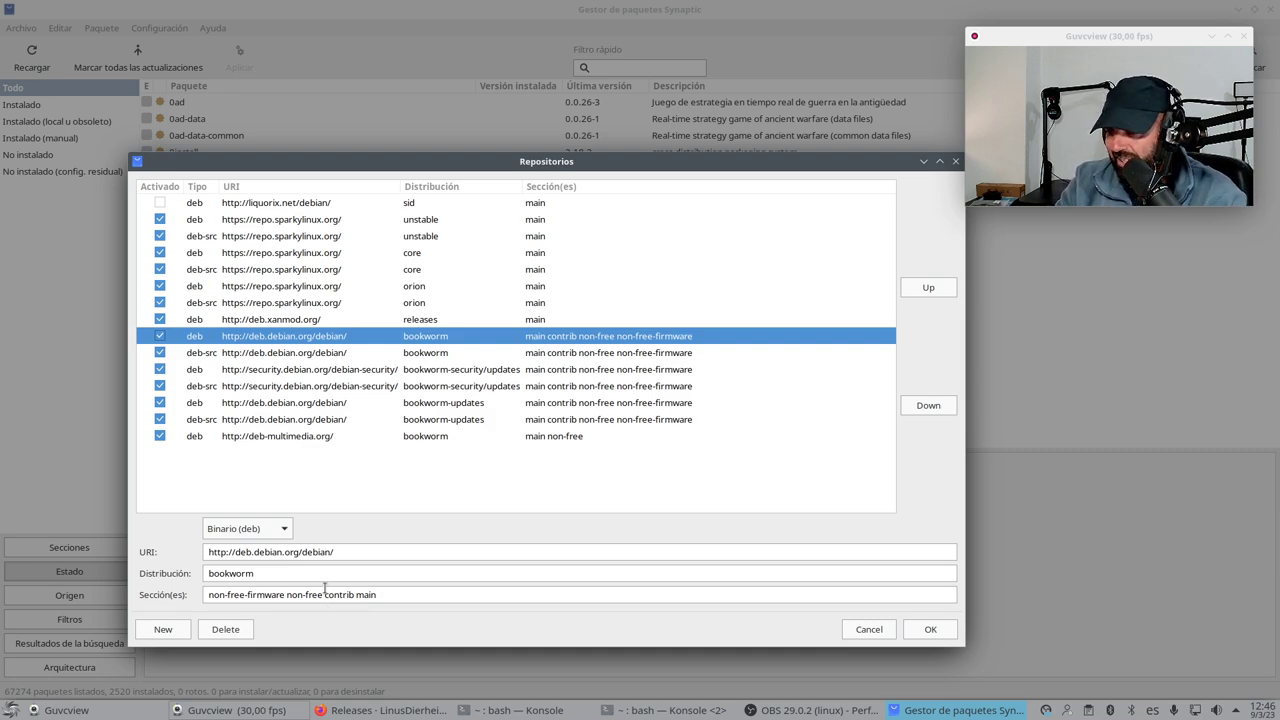
left_click(384, 596)
left_click(862, 628)
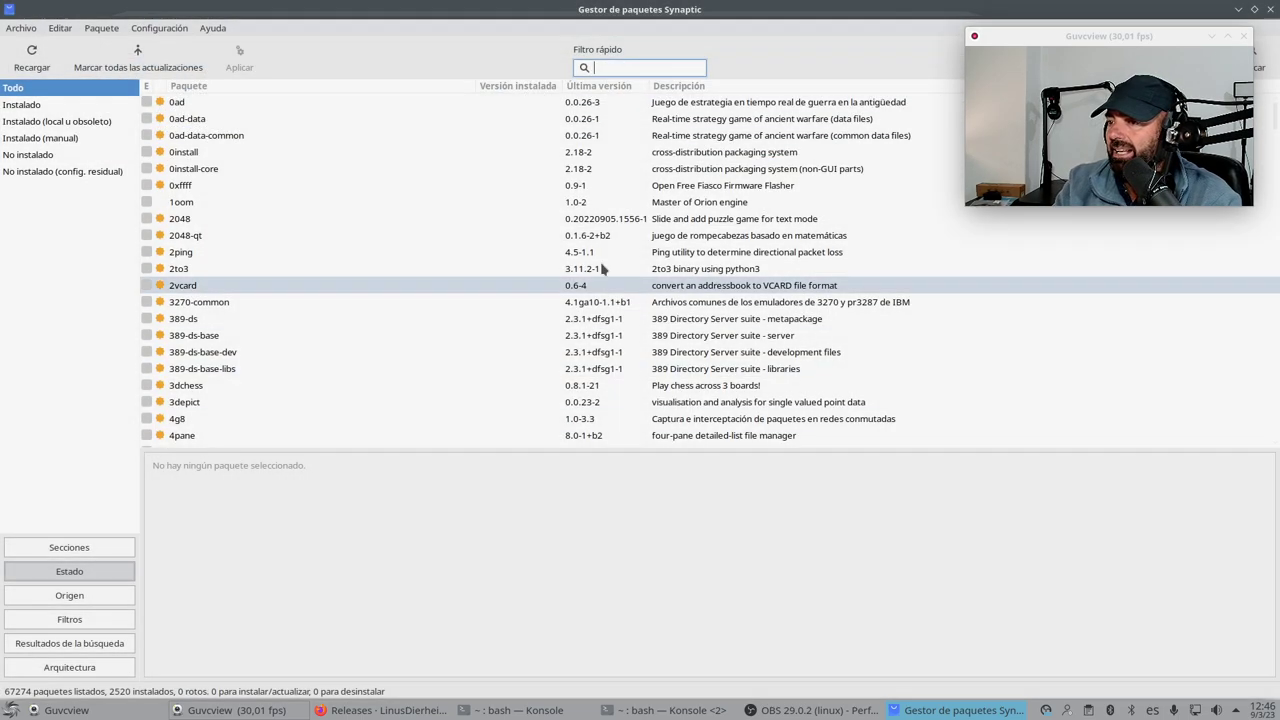
left_click(1270, 9)
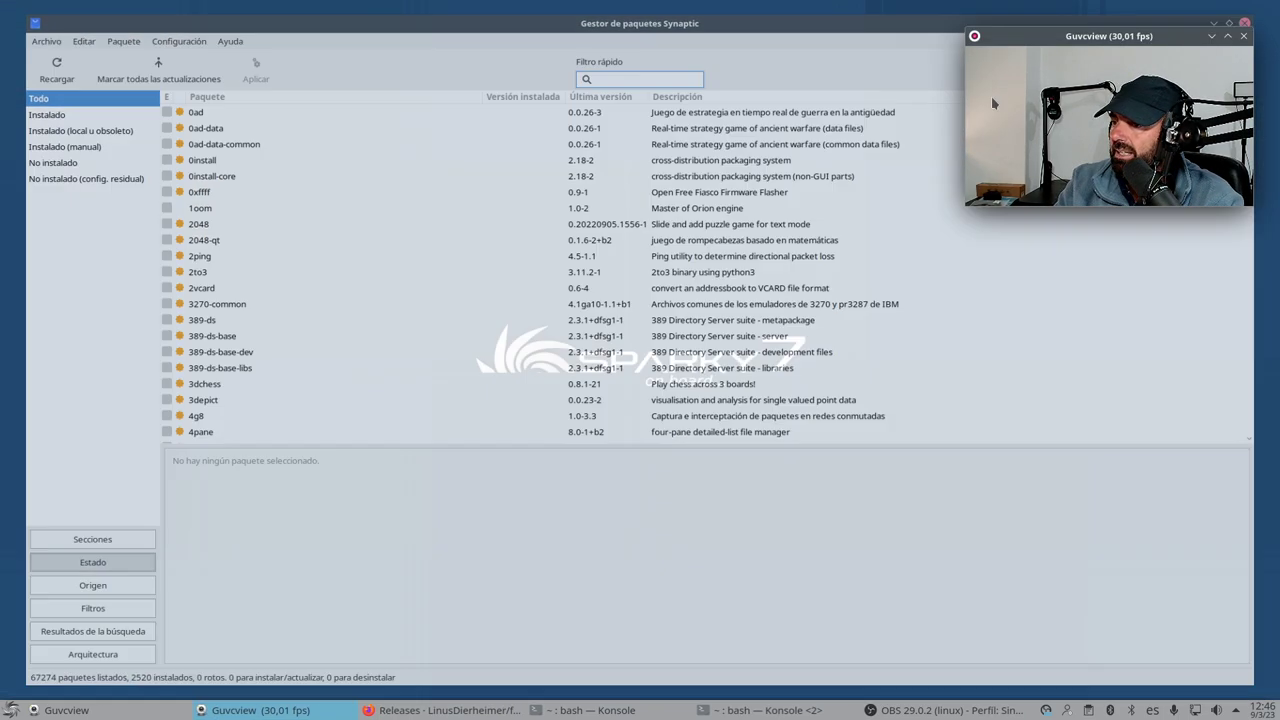
Launch Información del sistema from the Sistema applications, enlarge its window to examine the CPU information, and exit it
left_click(12, 712)
mouse_move(92, 588)
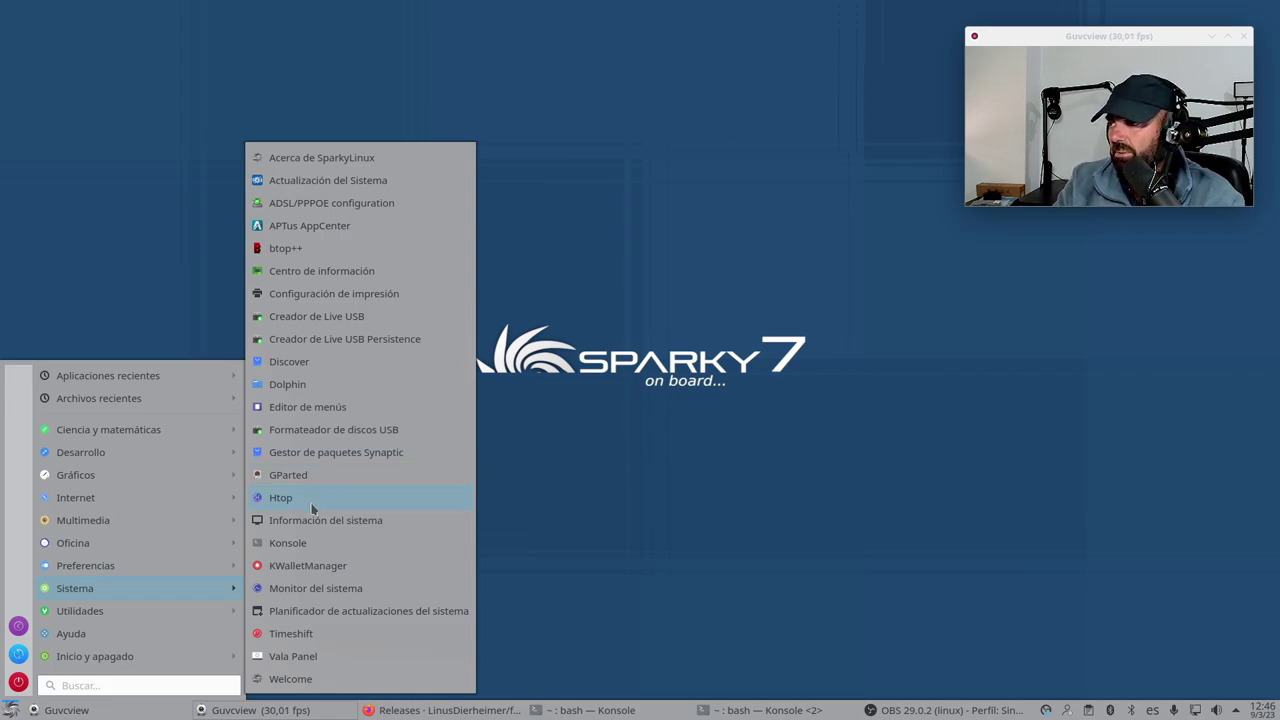
left_click(375, 525)
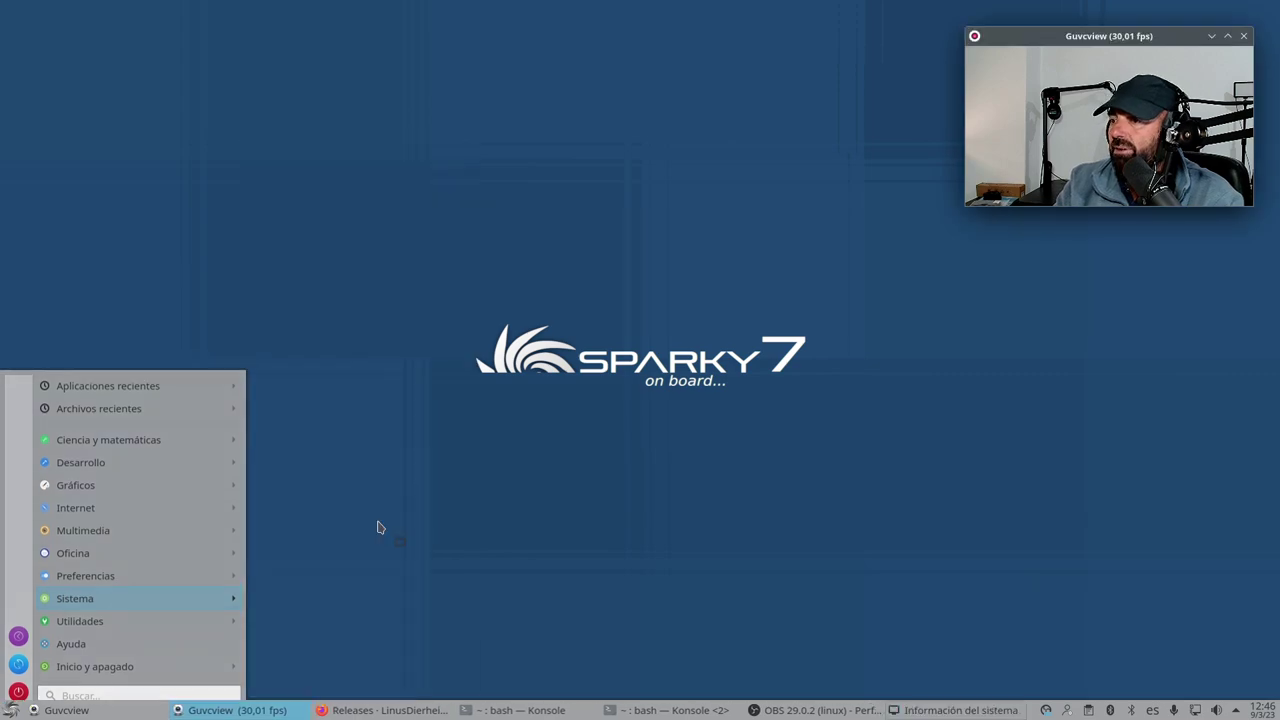
left_click_drag(677, 168, 477, 80)
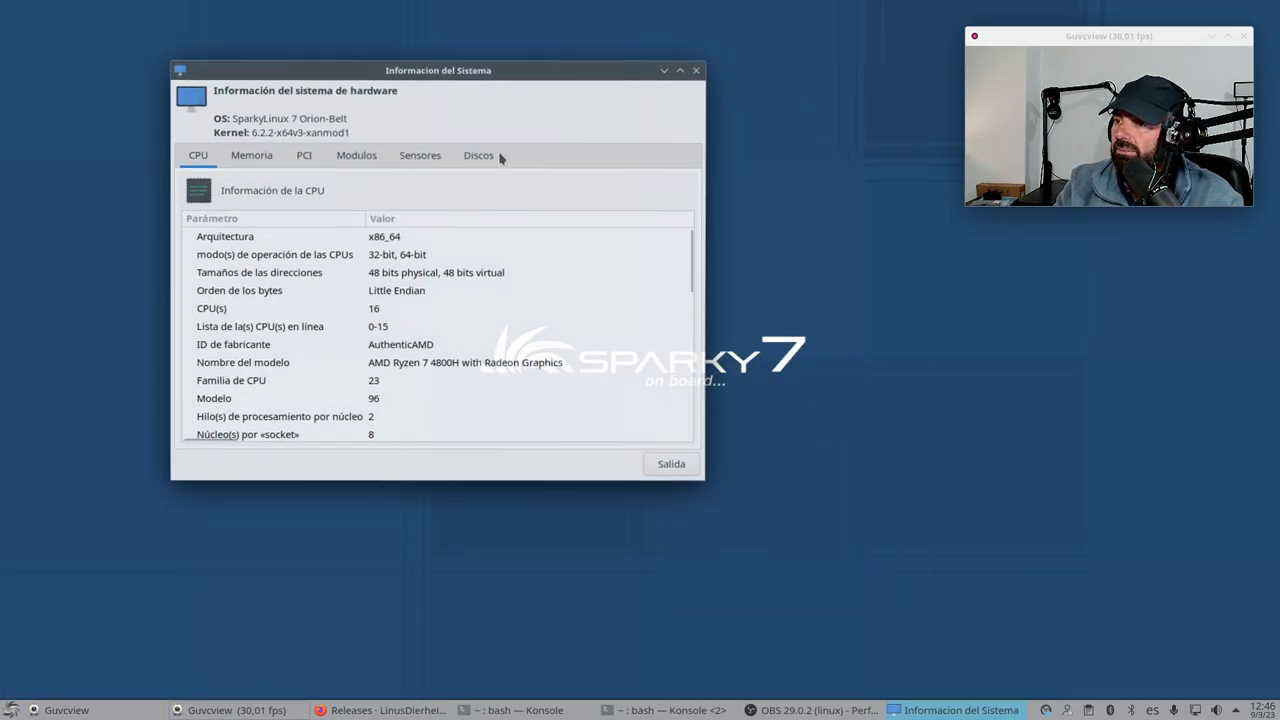
left_click_drag(706, 482, 1005, 622)
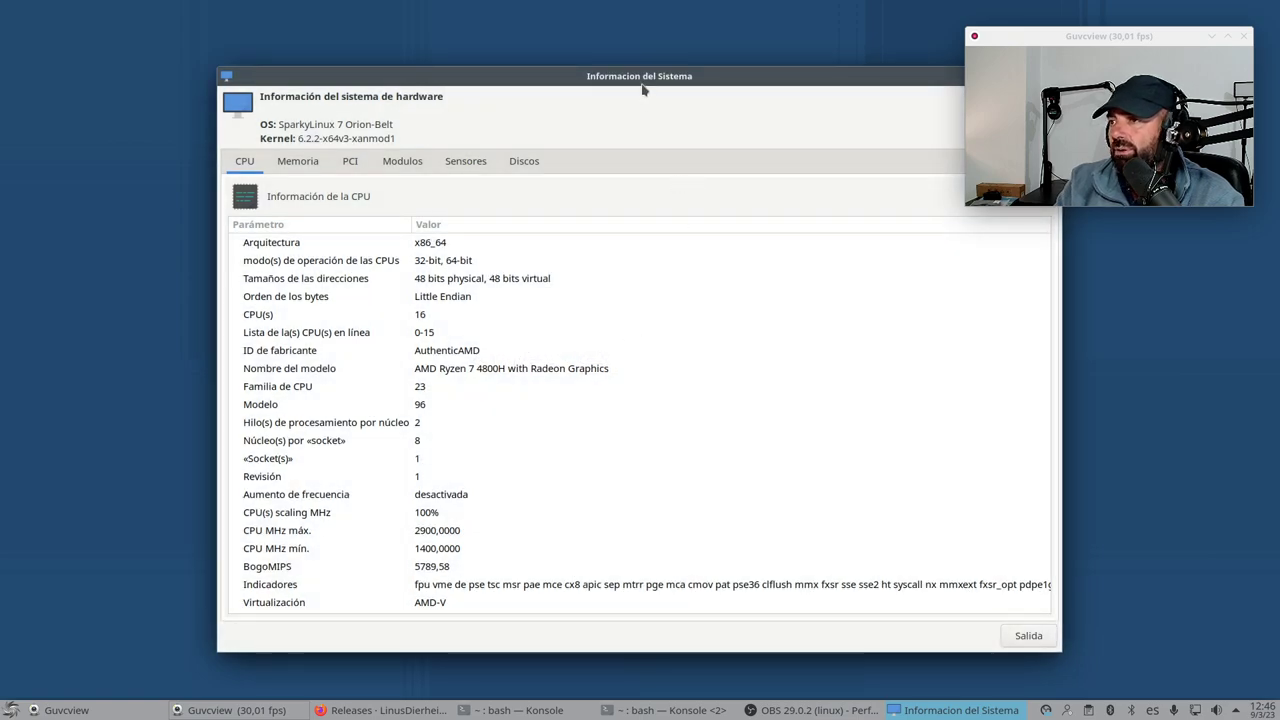
left_click_drag(643, 89, 516, 57)
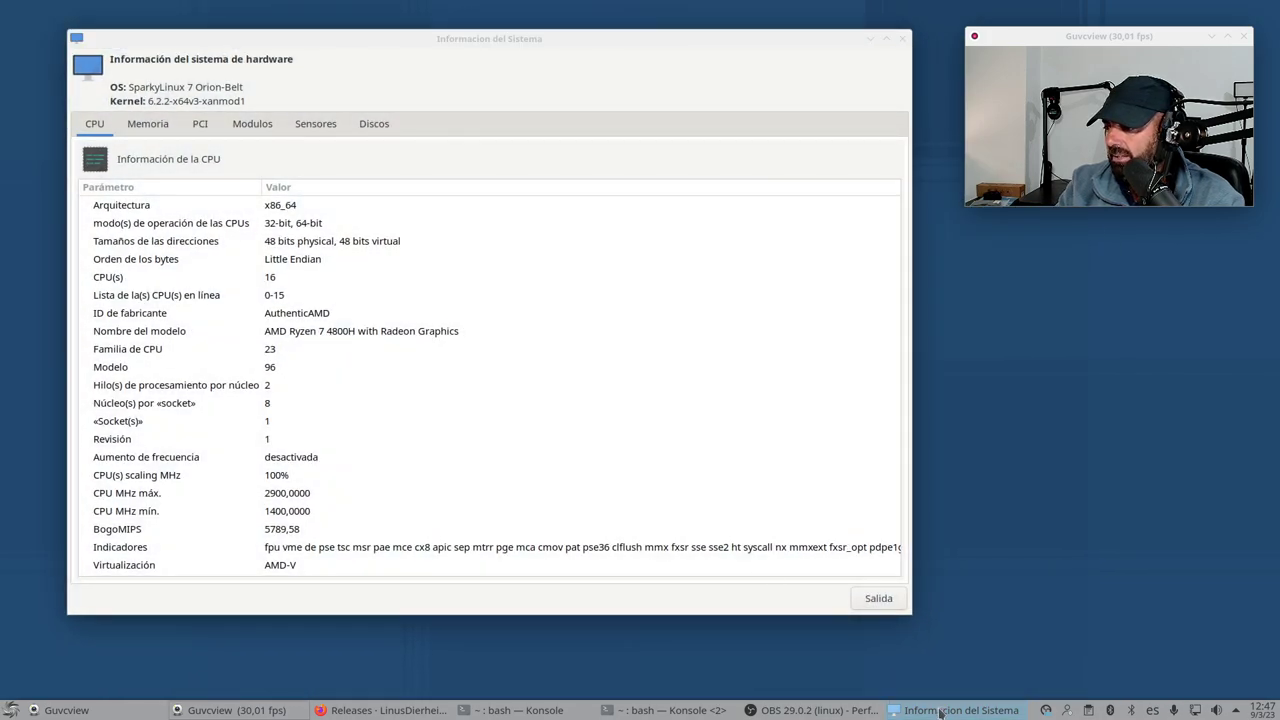
left_click(940, 713)
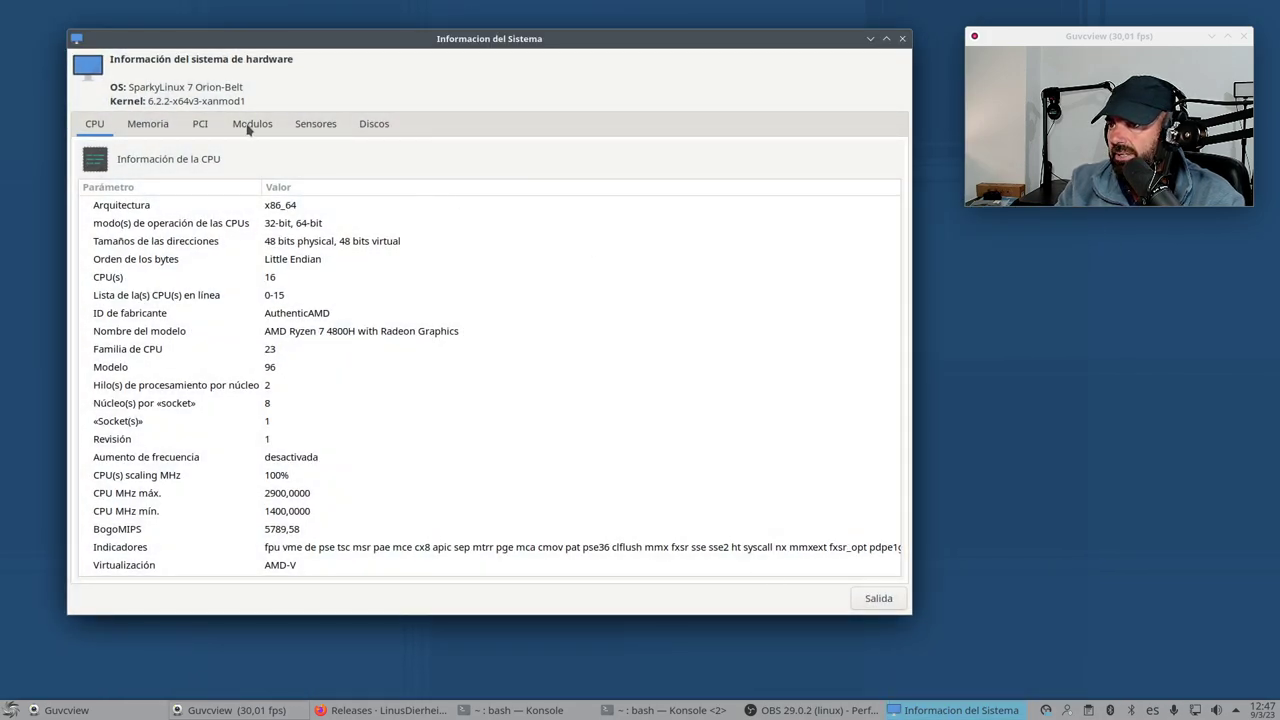
left_click(878, 599)
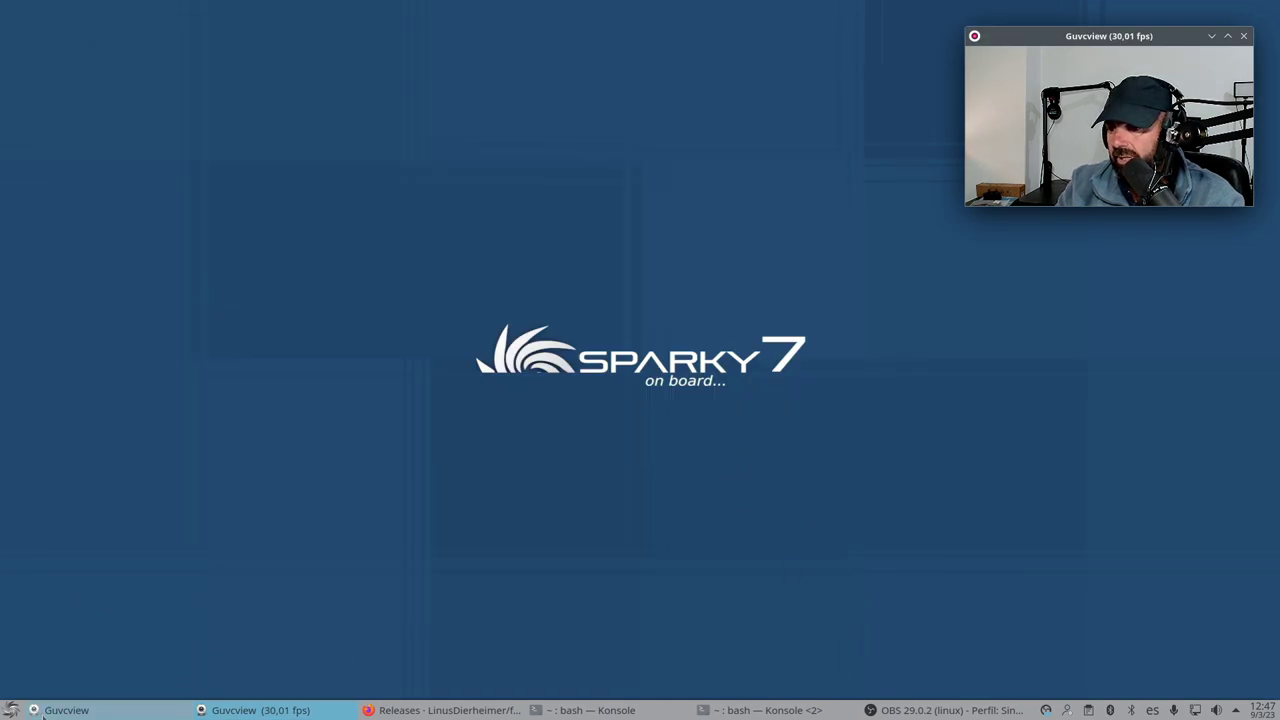
Launch Monitor del sistema from the Sistema applications, reposition its window, and close it
left_click(12, 710)
mouse_move(135, 593)
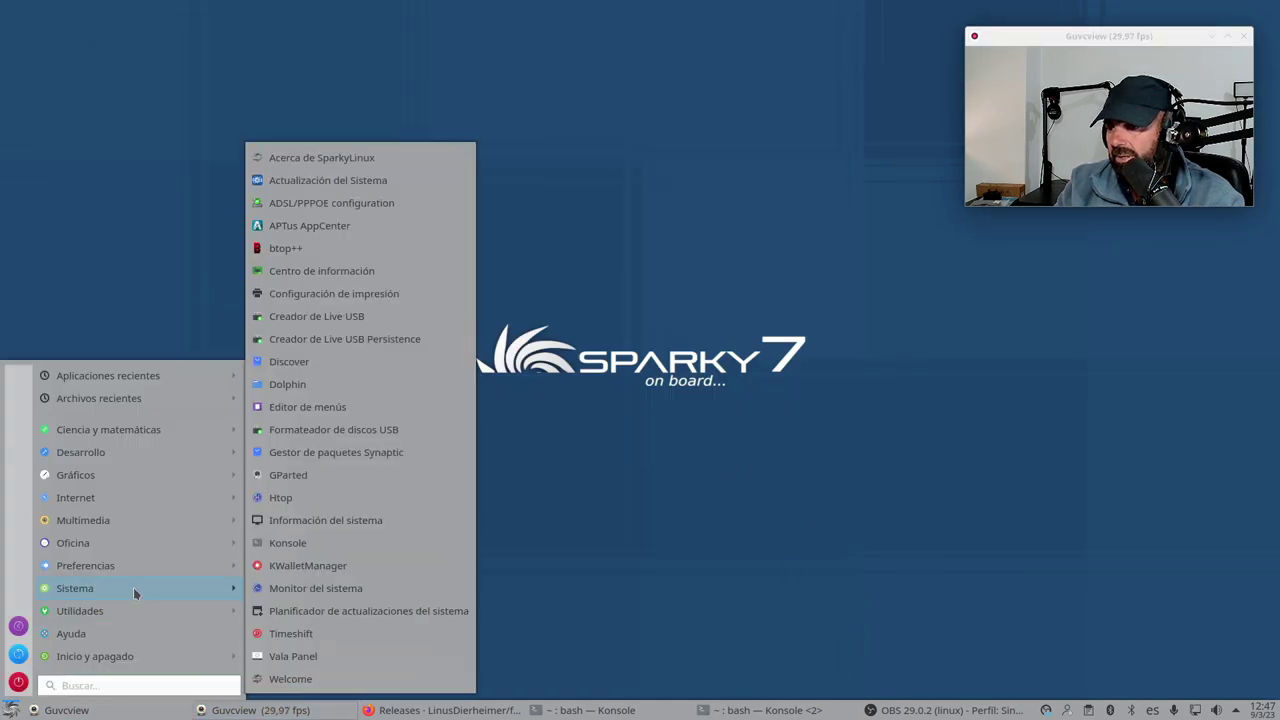
left_click(326, 590)
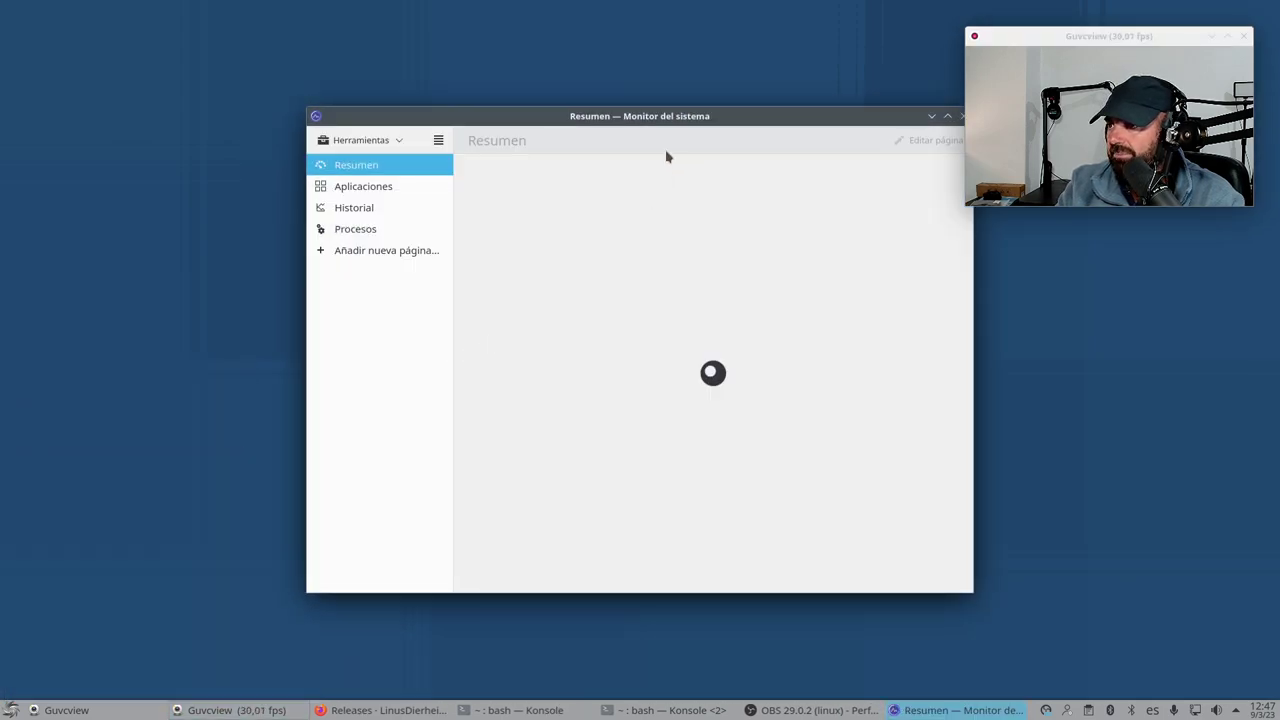
left_click_drag(673, 117, 467, 96)
left_click(756, 95)
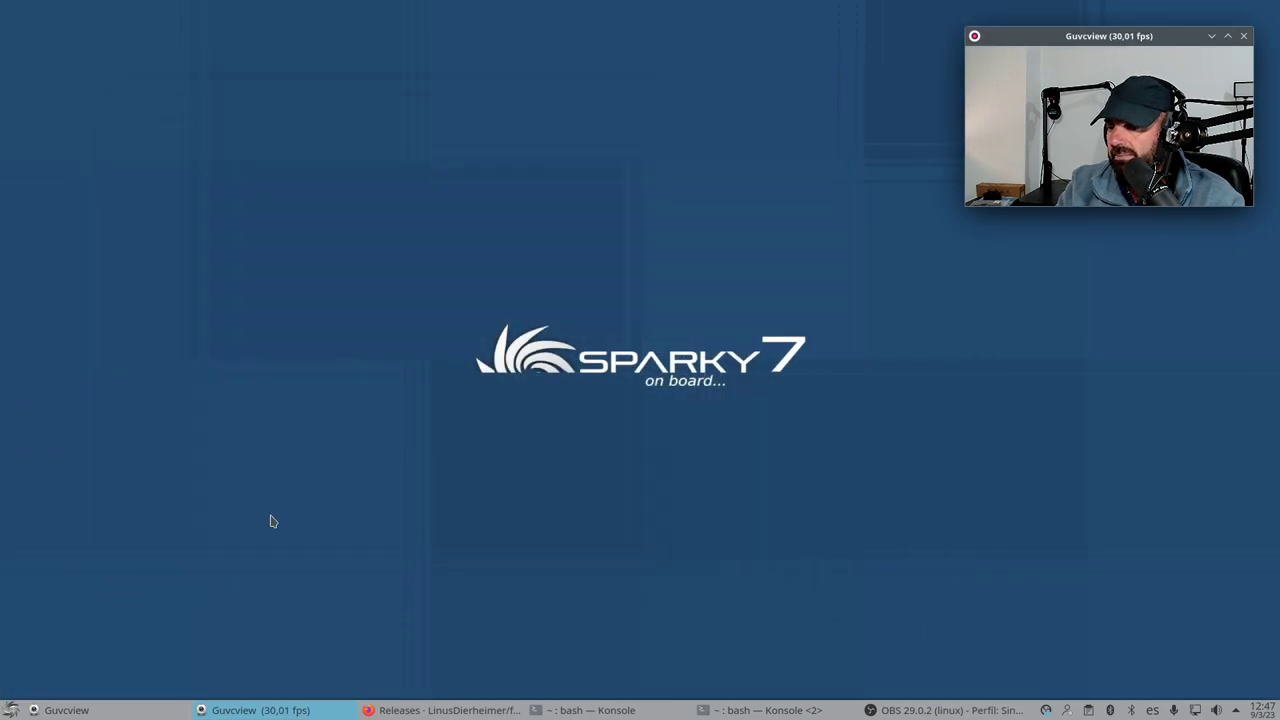
Reopen Información del sistema from the Sistema applications, reposition its window, and show the memory usage information
left_click(14, 709)
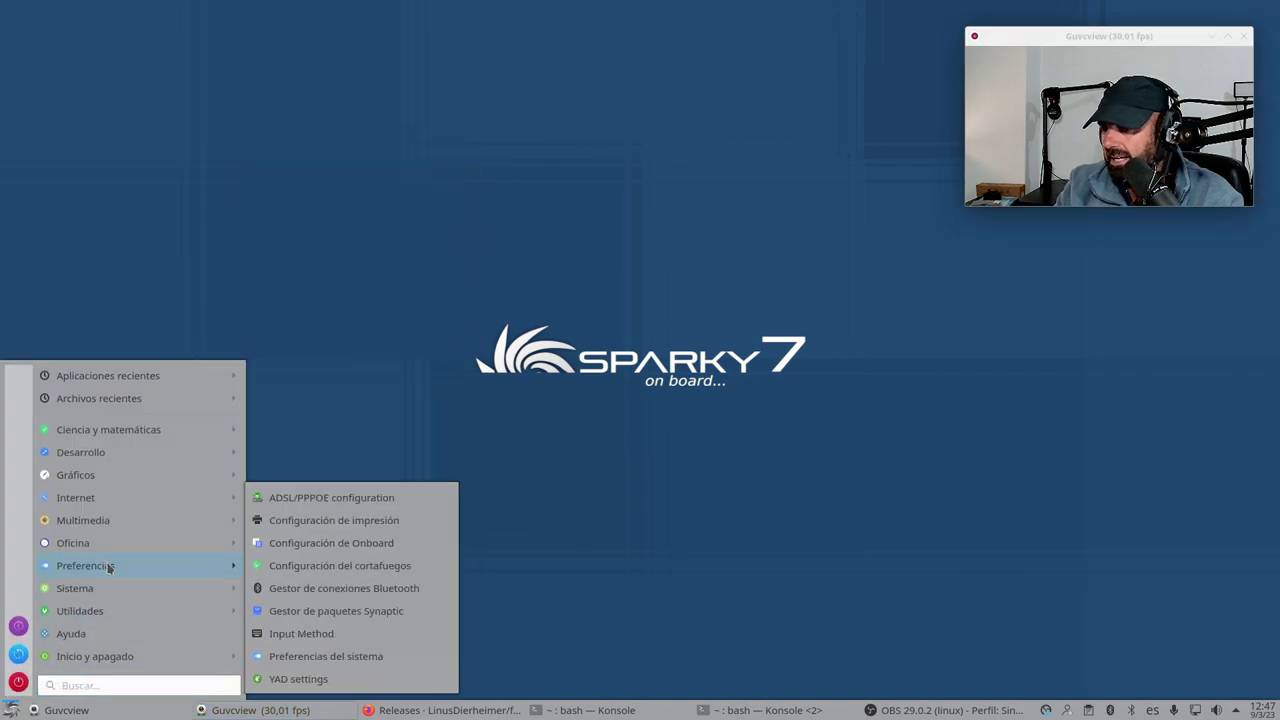
mouse_move(116, 613)
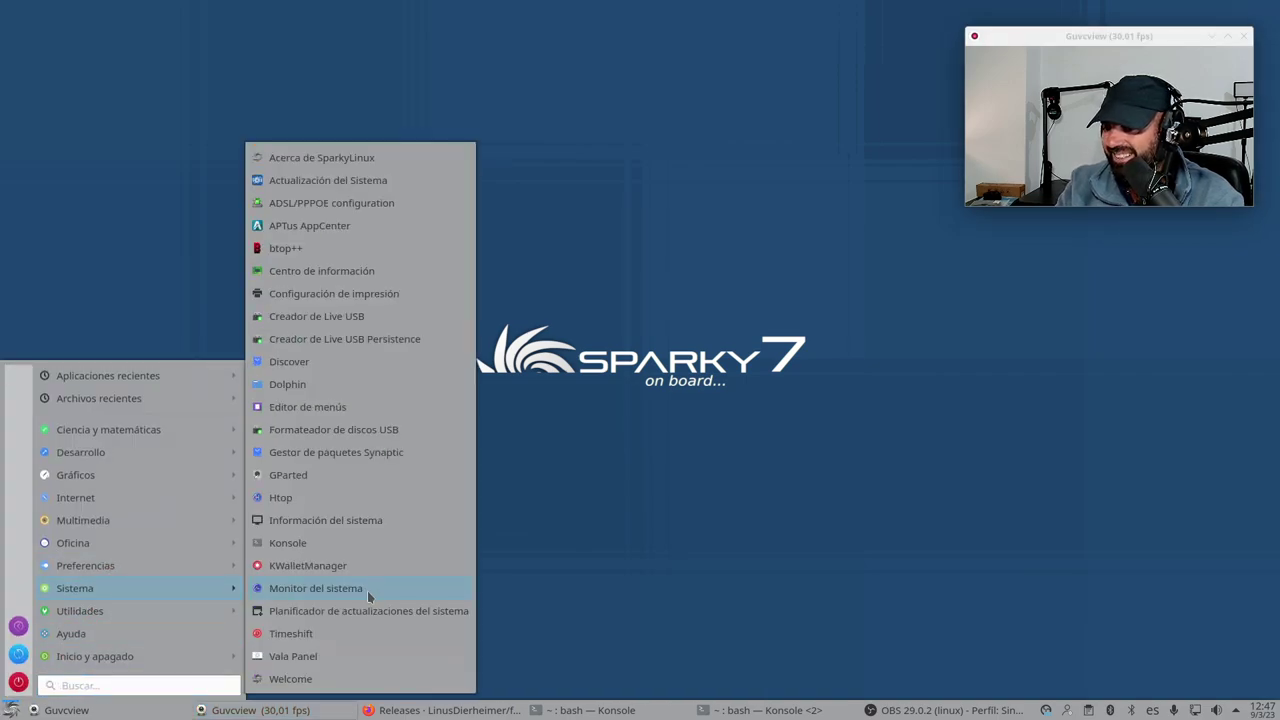
left_click(332, 517)
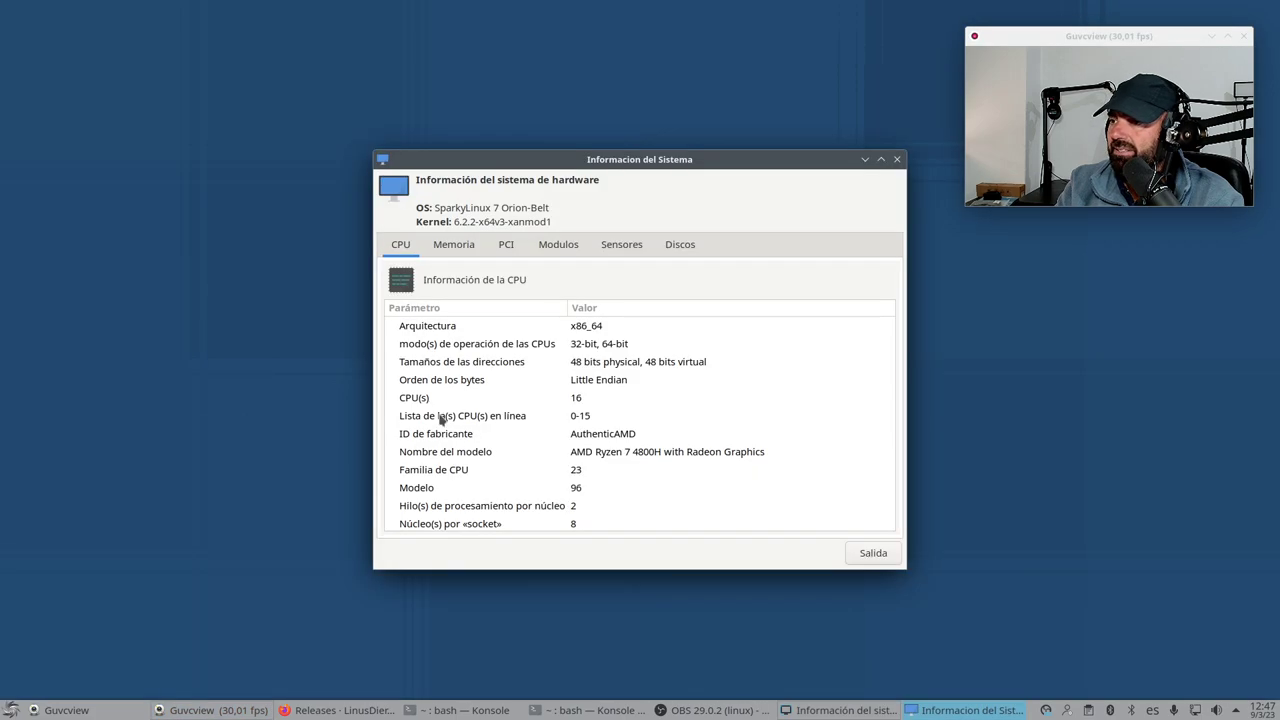
left_click_drag(656, 162, 488, 87)
left_click(334, 195)
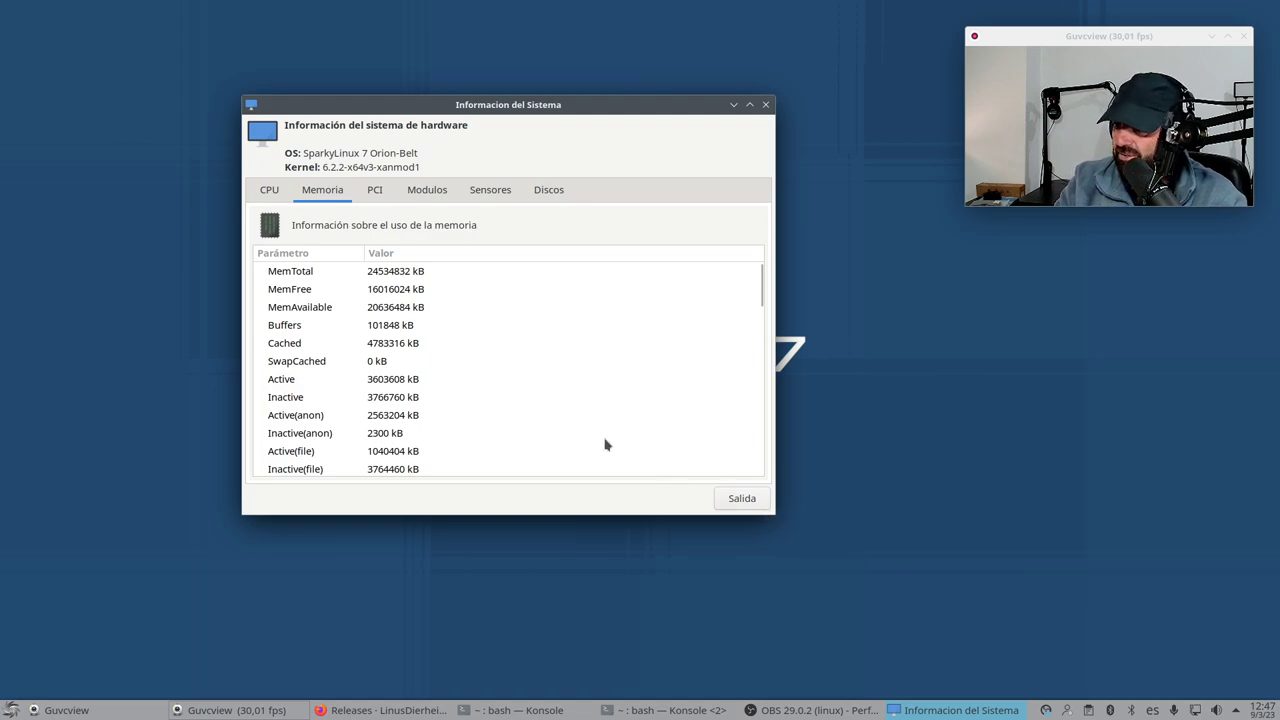
Examine the PCI devices, loaded kernel modules, sensors, and disk space usage in Información del Sistema, and close it
left_click(375, 191)
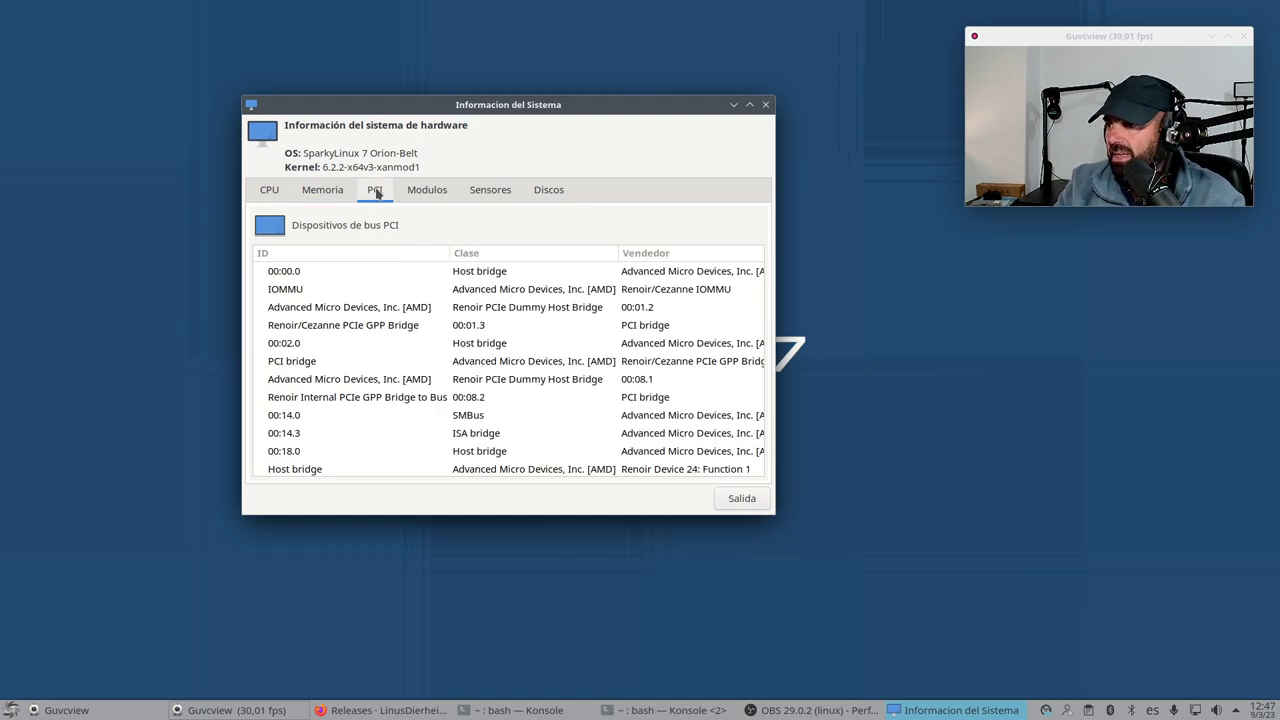
left_click(432, 192)
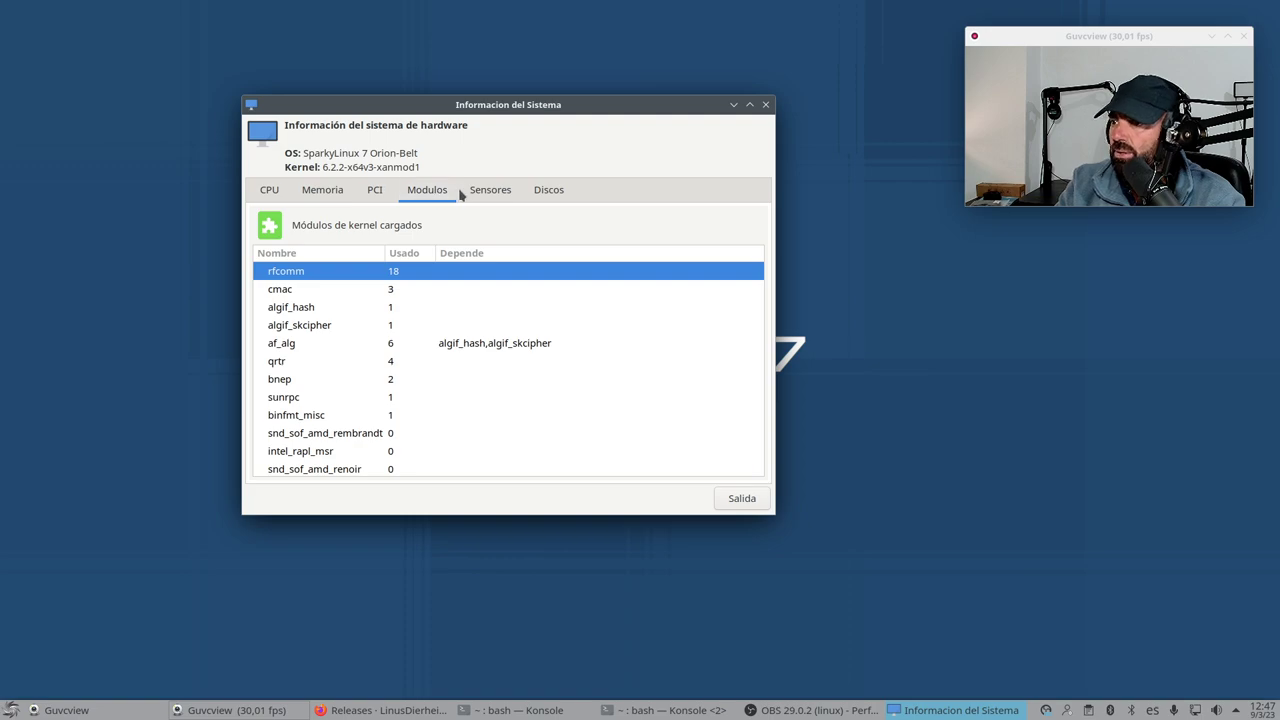
left_click(472, 194)
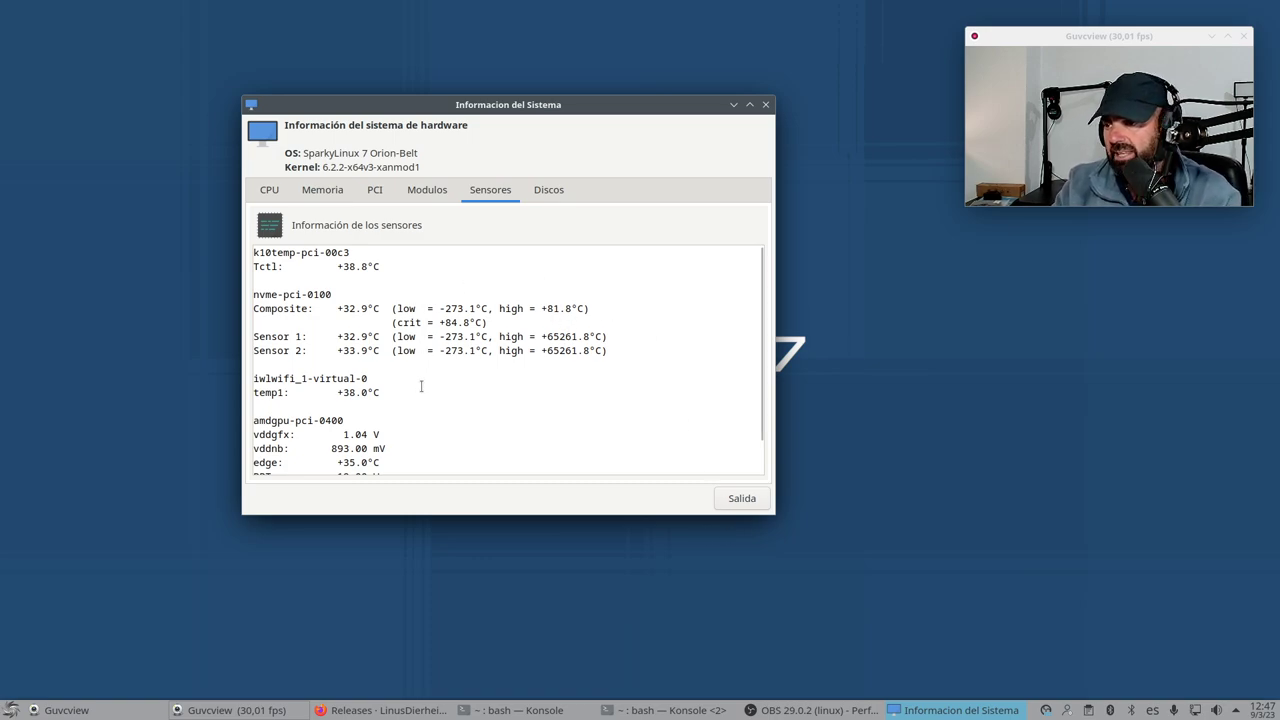
left_click(552, 190)
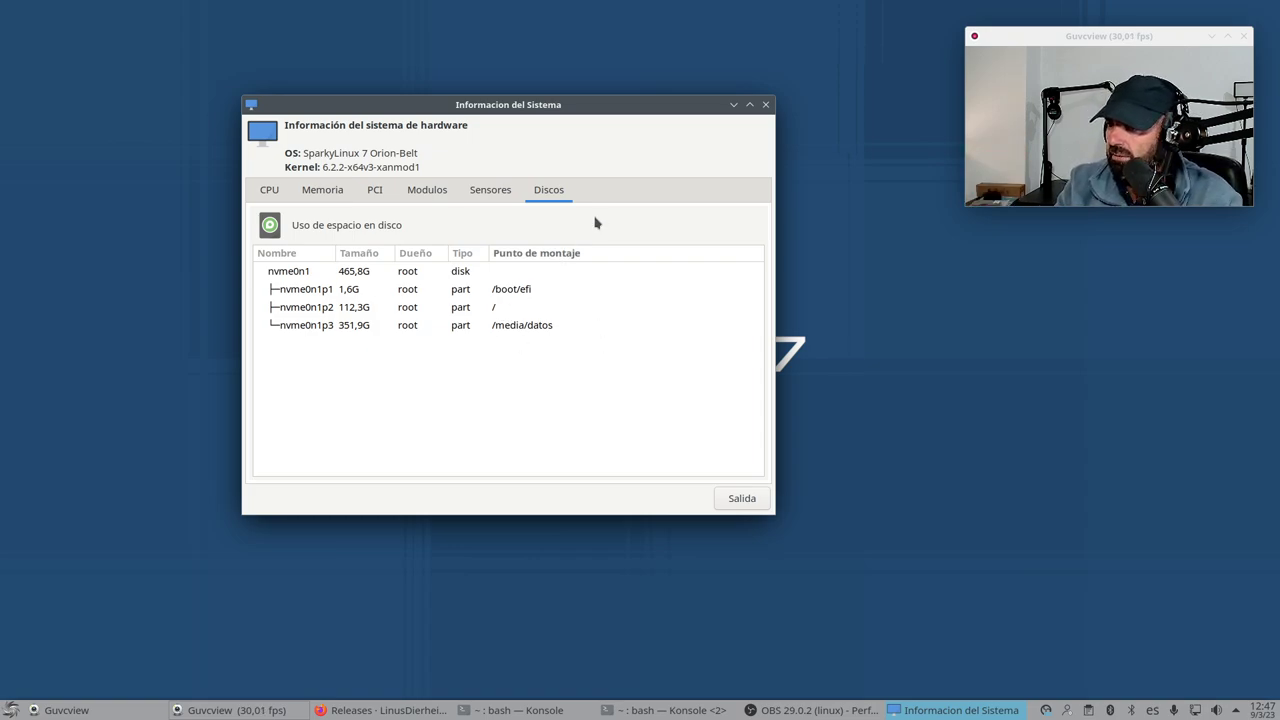
left_click(766, 104)
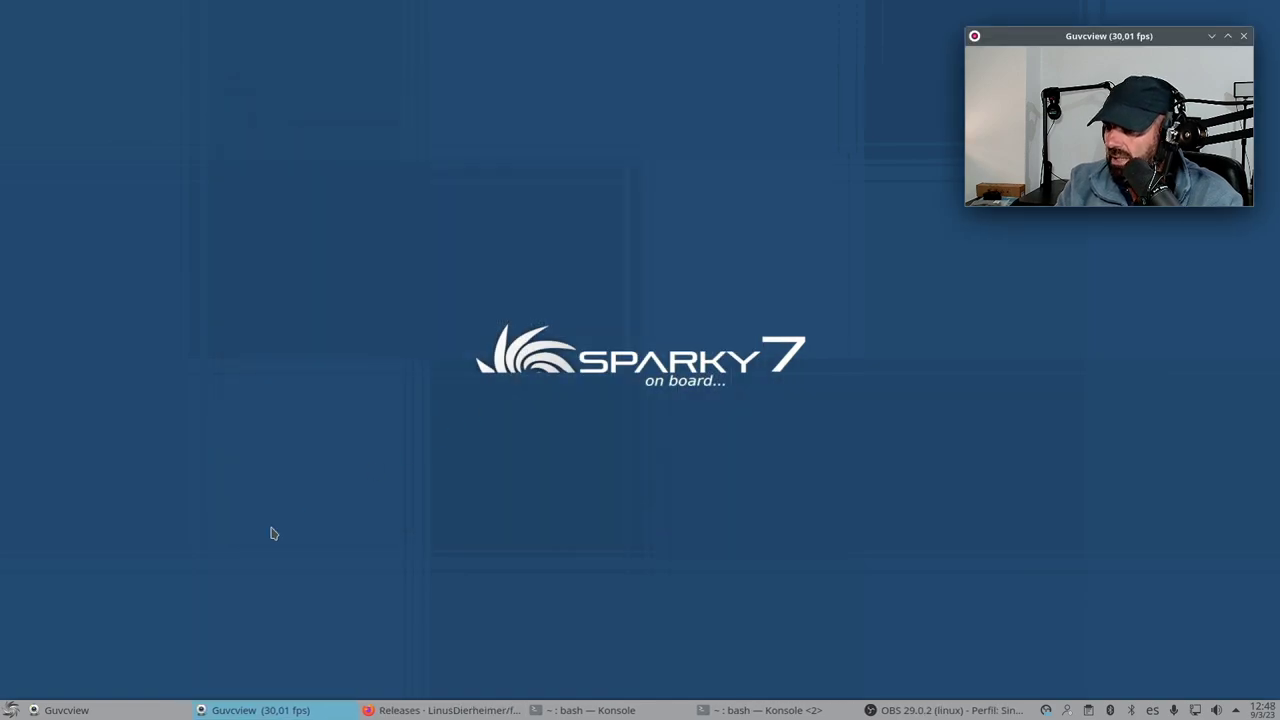
Launch the SparkyLinux Welcome application from the Sistema applications and reposition its window
left_click(14, 710)
mouse_move(106, 591)
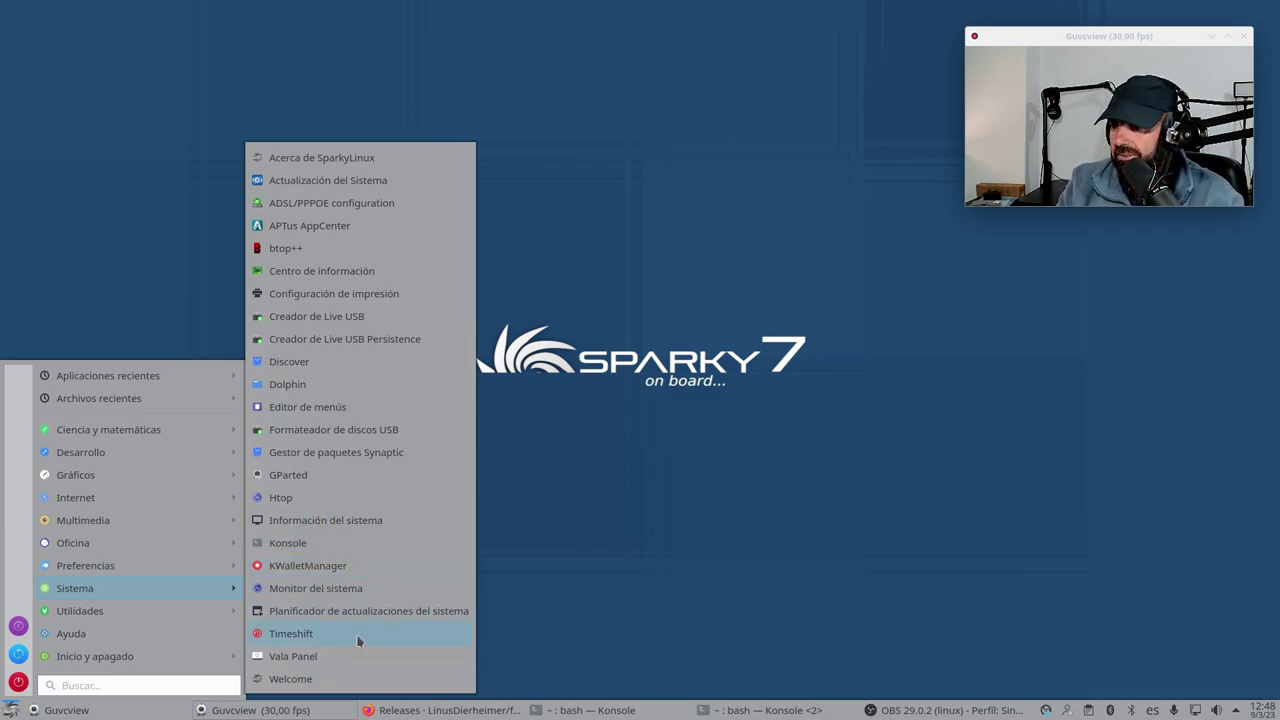
left_click(321, 681)
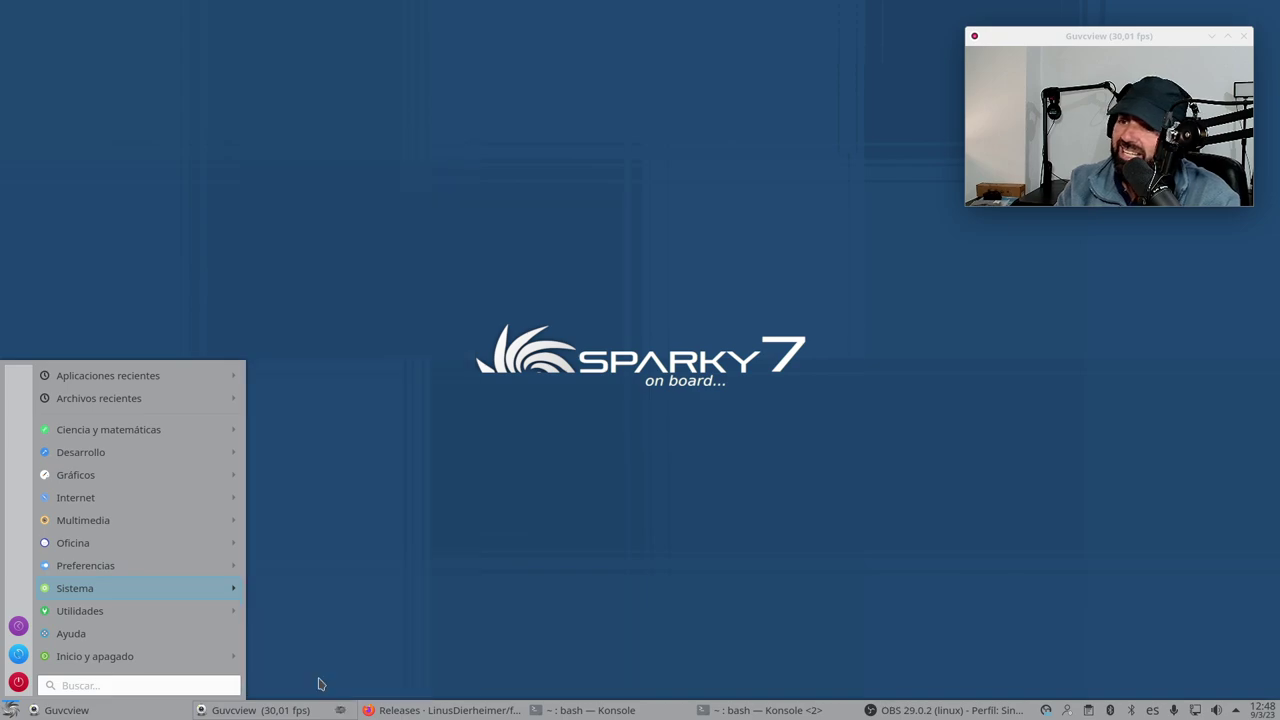
left_click_drag(667, 185, 428, 94)
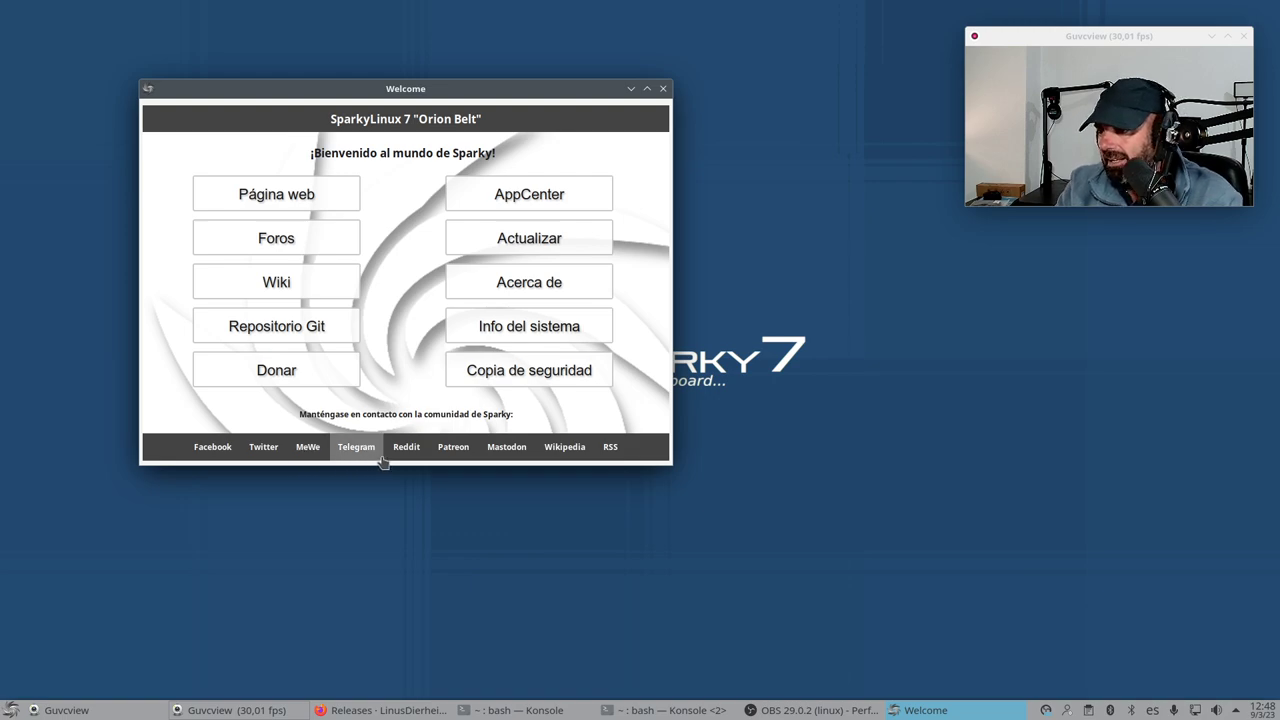
View SparkyLinux's Mastodon profile through the Welcome window, minimize the browser, and close Welcome
left_click(497, 450)
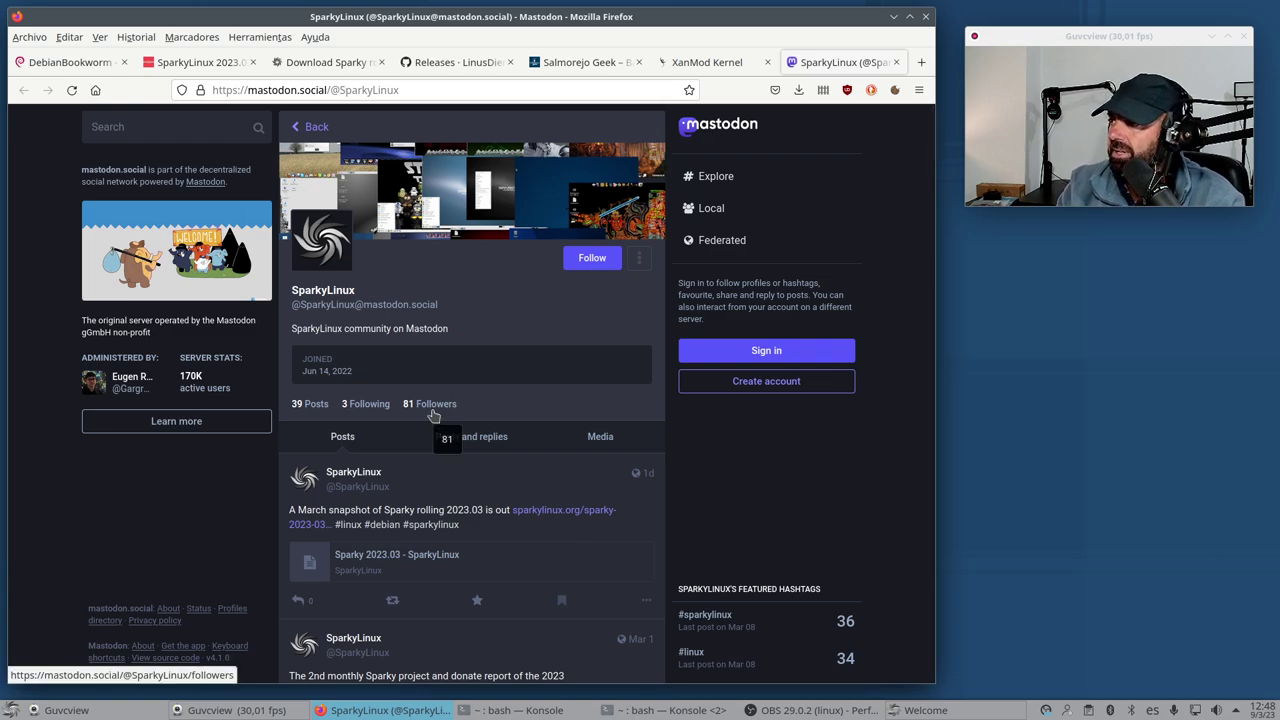
scroll(433, 414, "down", 4)
scroll(433, 414, "up", 4)
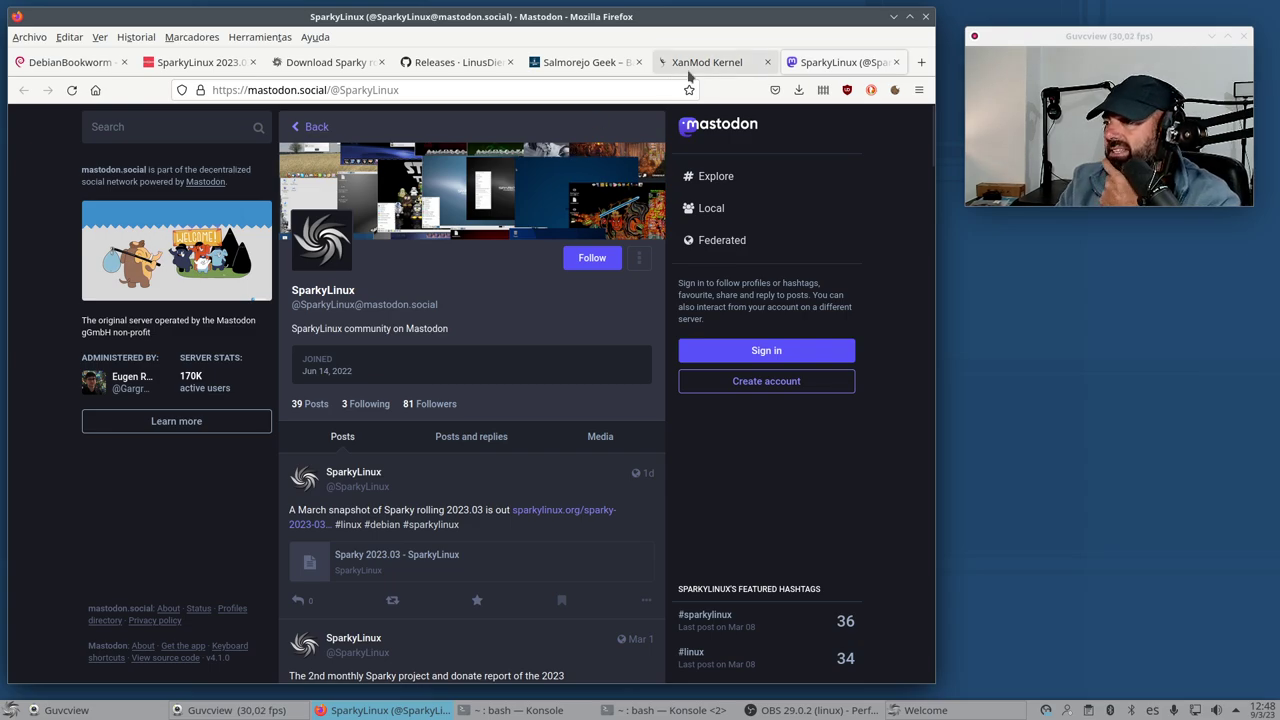
left_click(894, 17)
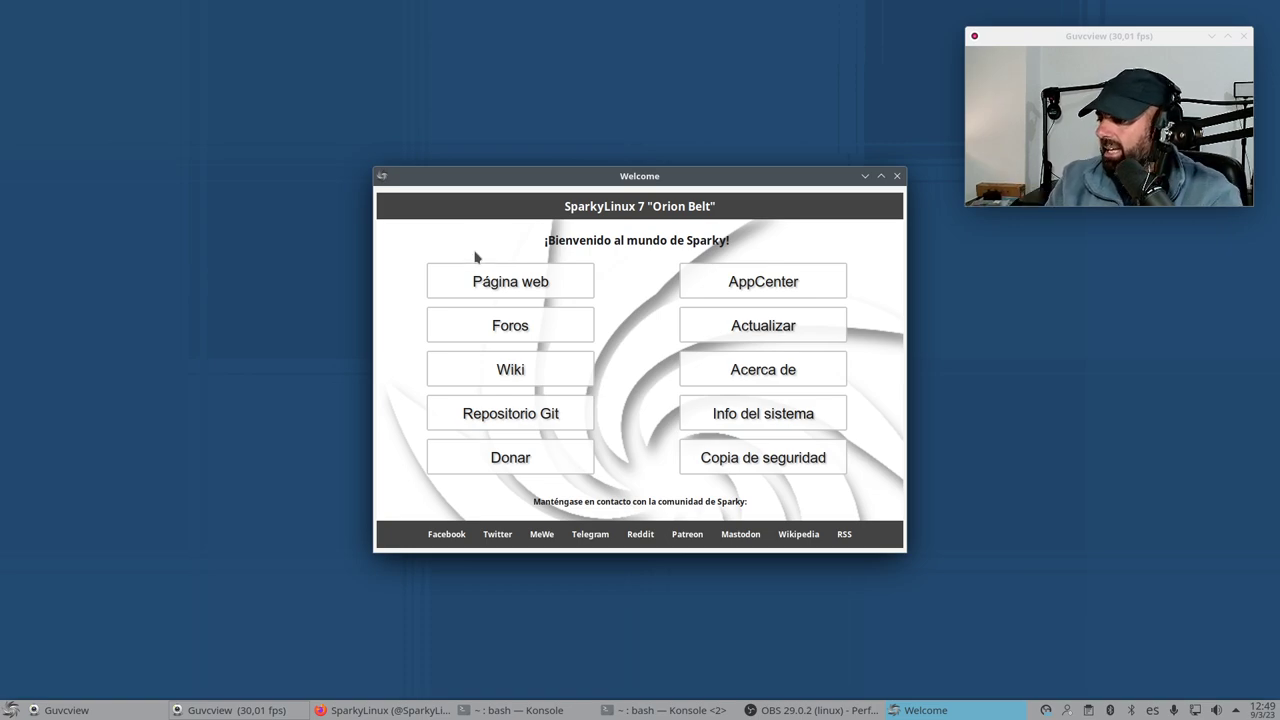
left_click(897, 177)
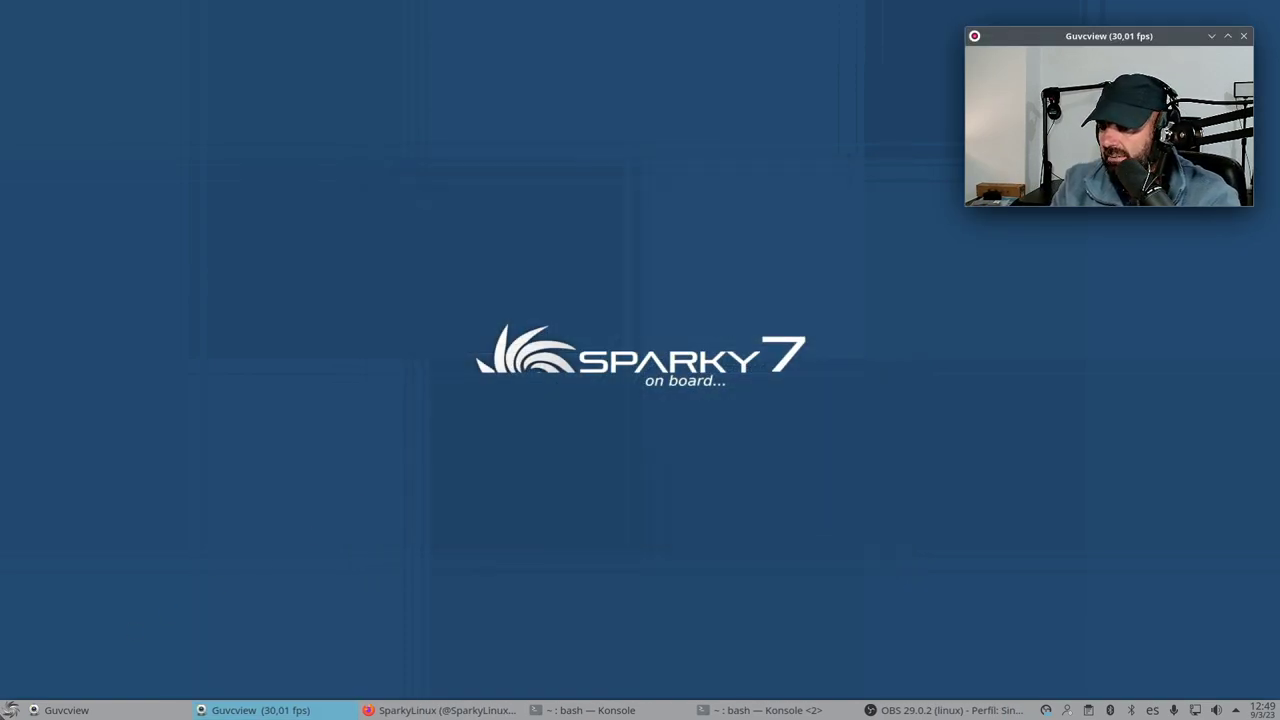
Launch Spectacle from the Utilidades applications, reposition and close its window, and minimize the browser showing the ksnapshot search
left_click(11, 710)
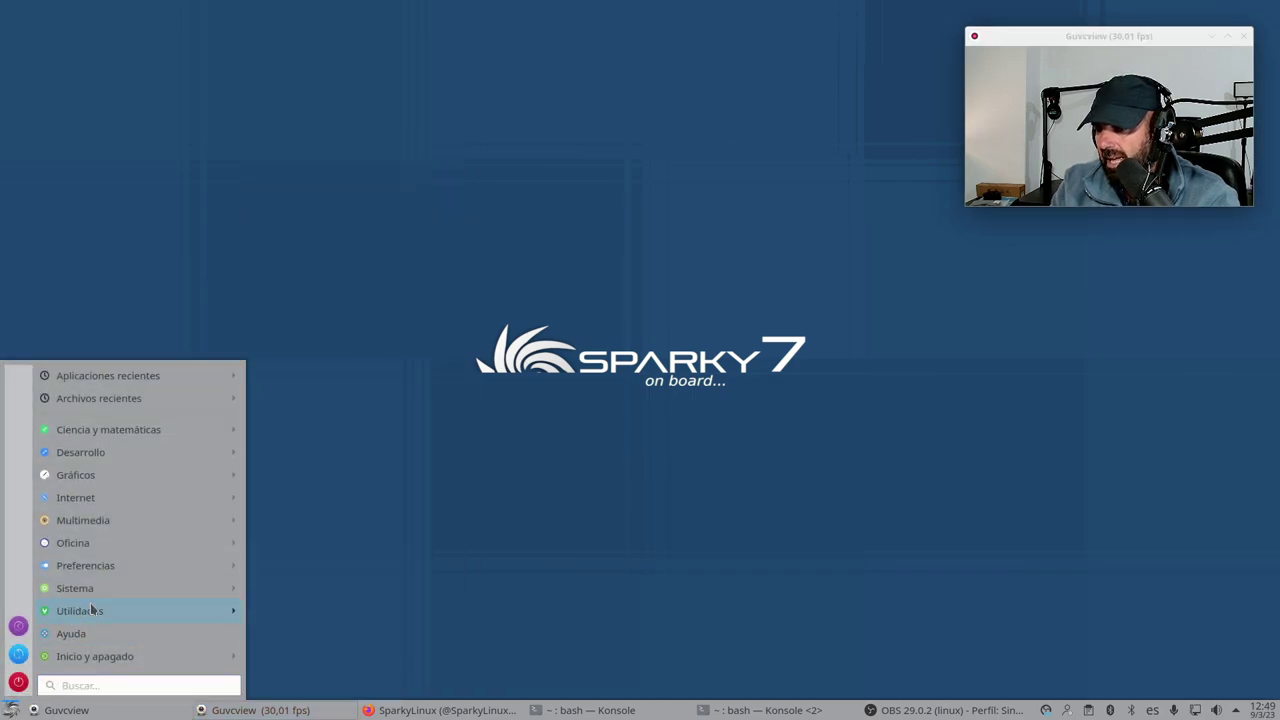
mouse_move(93, 610)
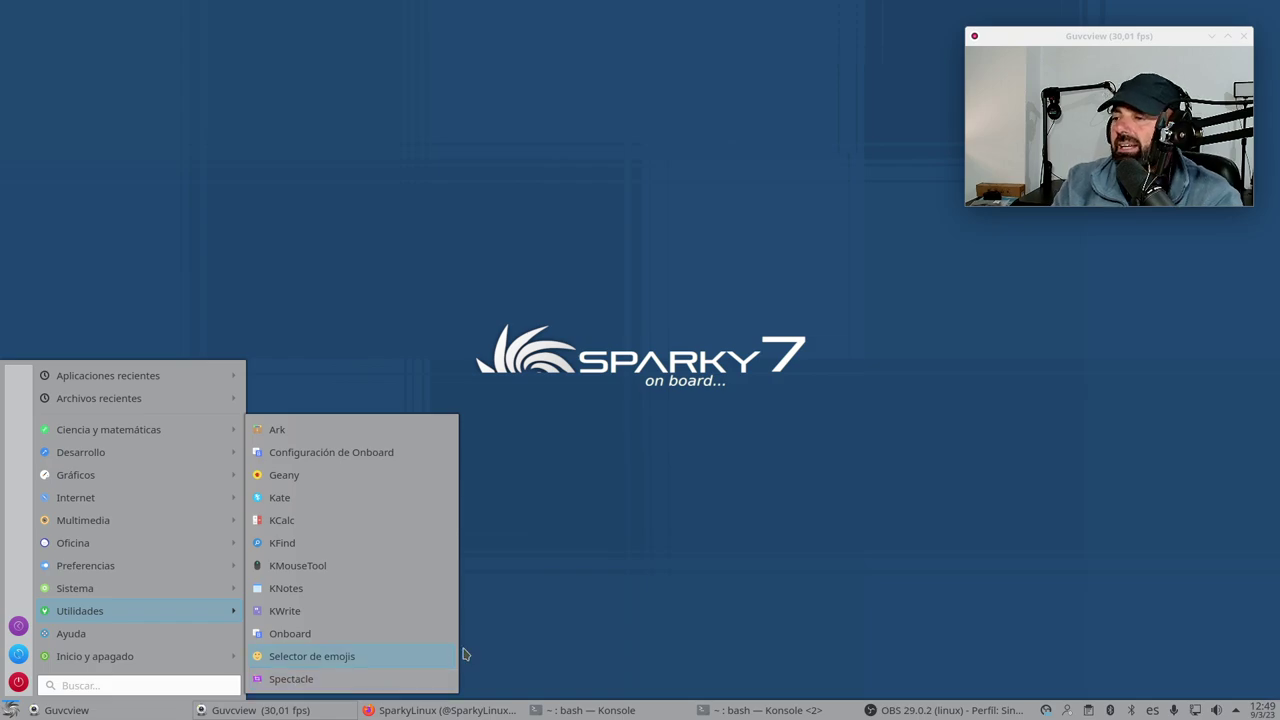
left_click(312, 679)
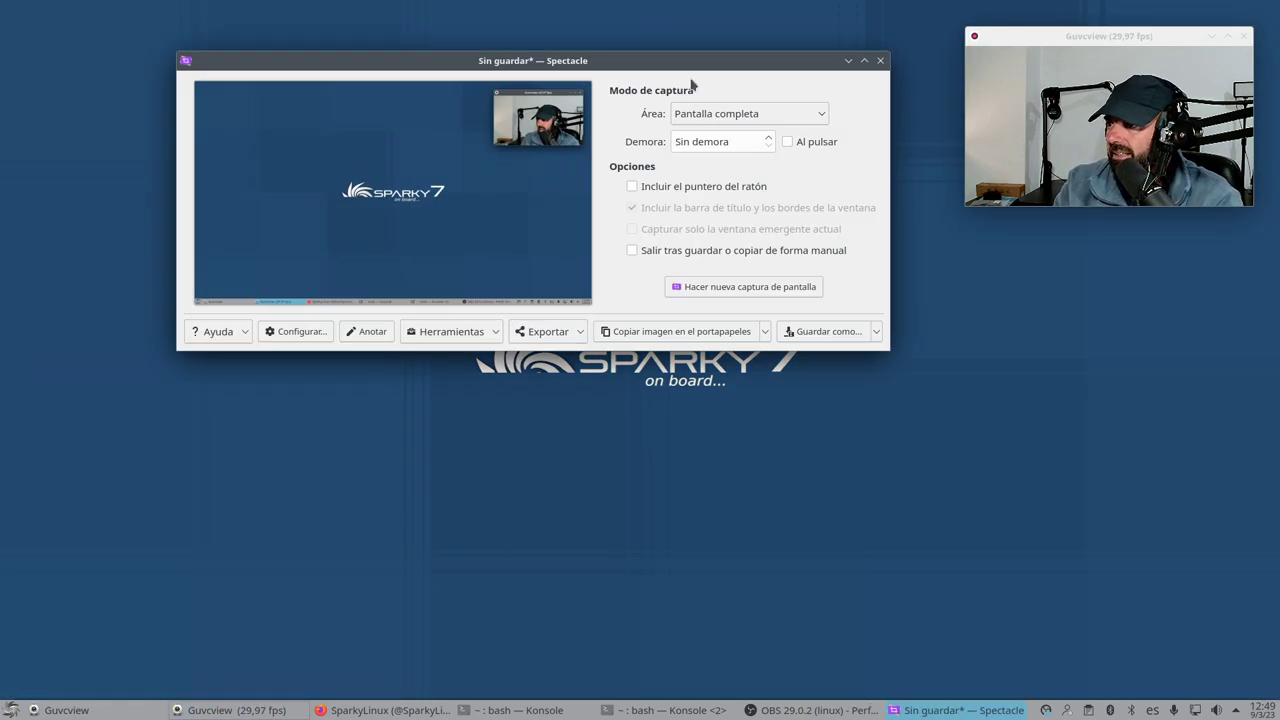
left_click_drag(702, 66, 630, 134)
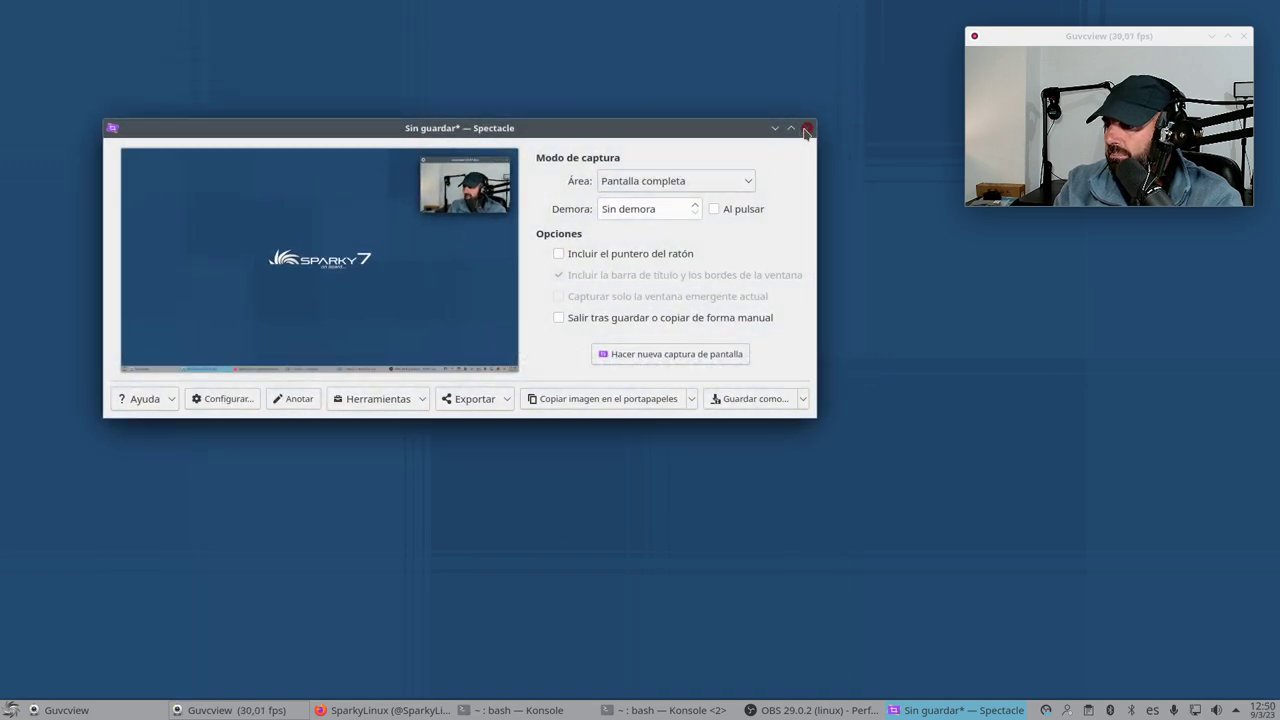
left_click(806, 129)
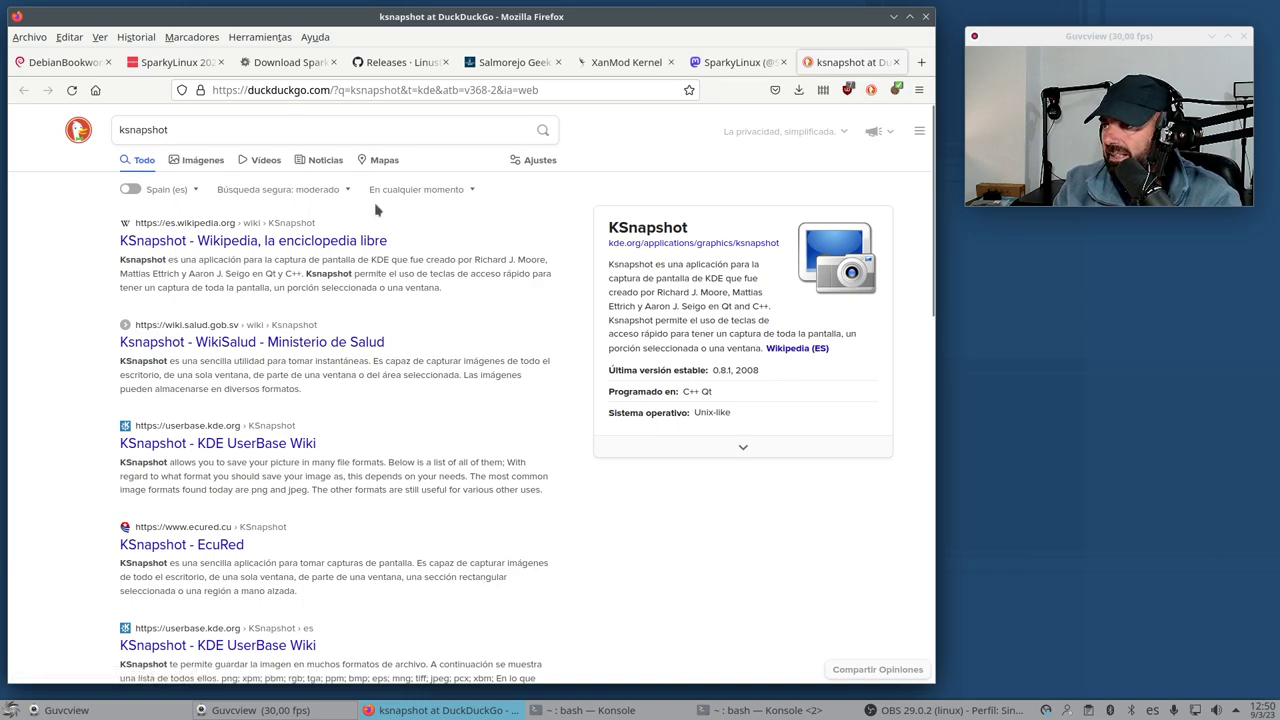
left_click(893, 16)
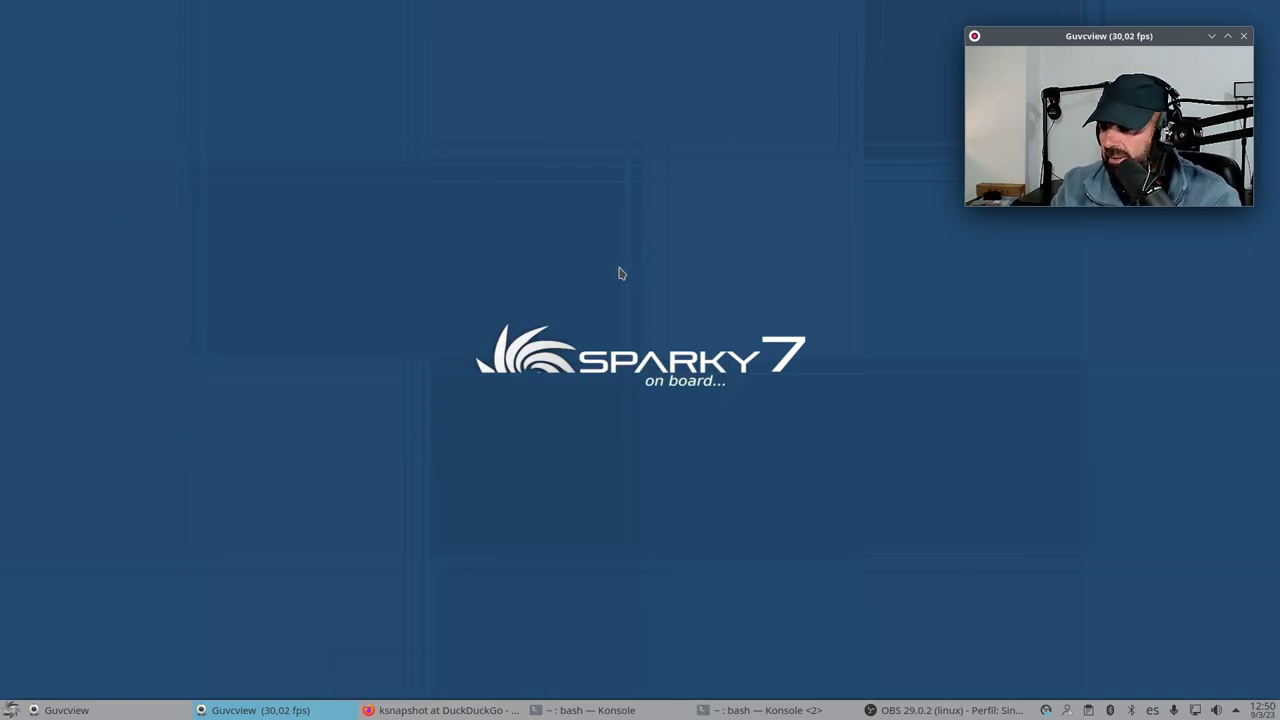
Review the Inicio y apagado options in the applications menu and dismiss the menu
left_click(10, 708)
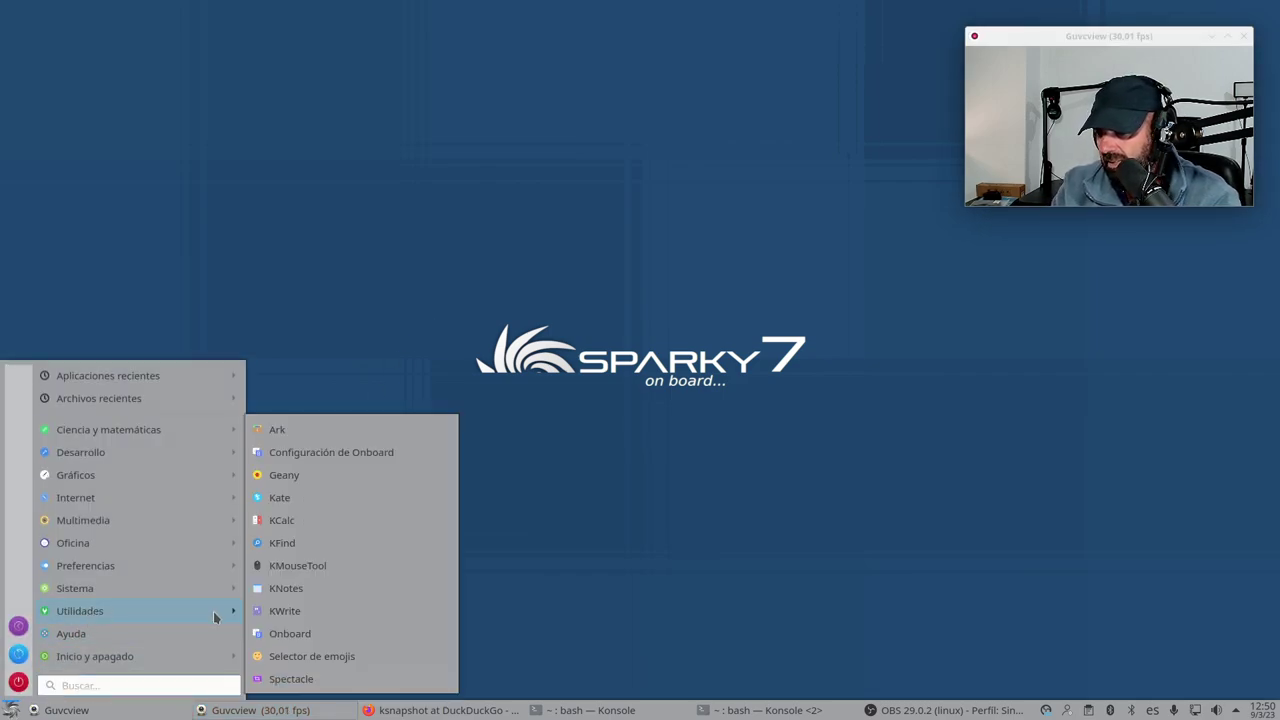
mouse_move(100, 657)
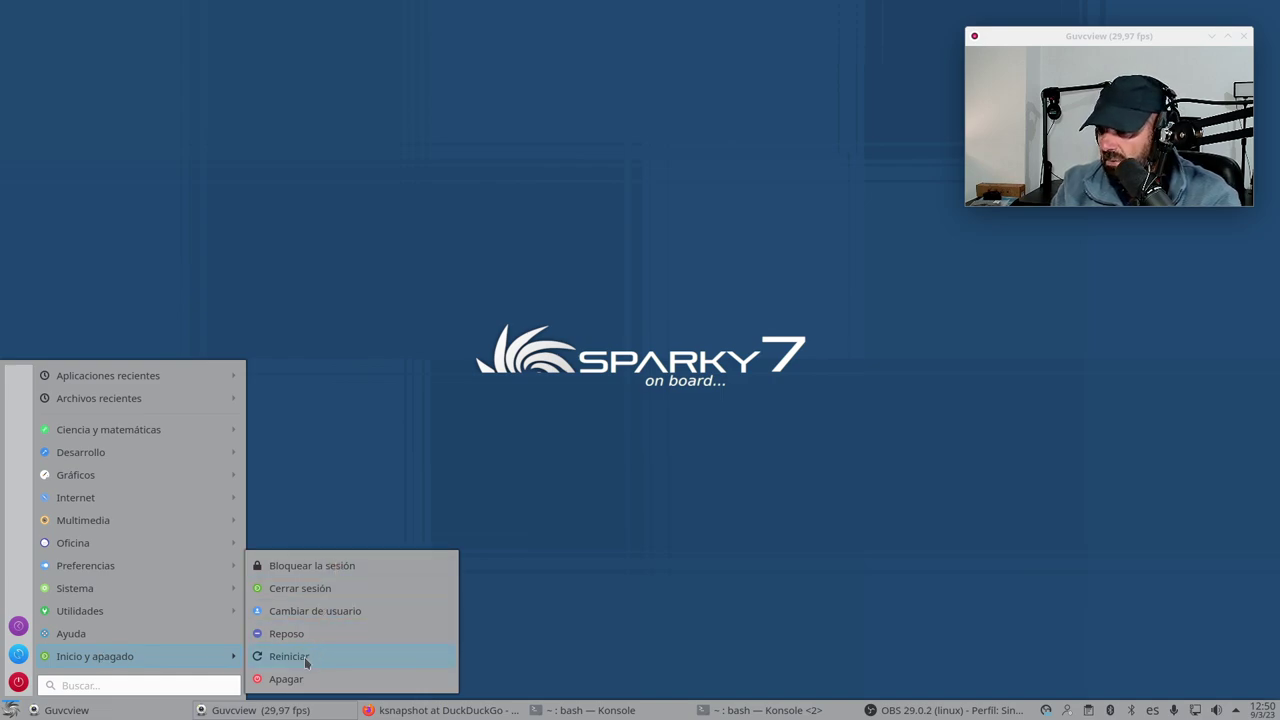
left_click(355, 437)
Replace the panel's application menu with the alternative widget Lanzador de aplicaciones
right_click(11, 710)
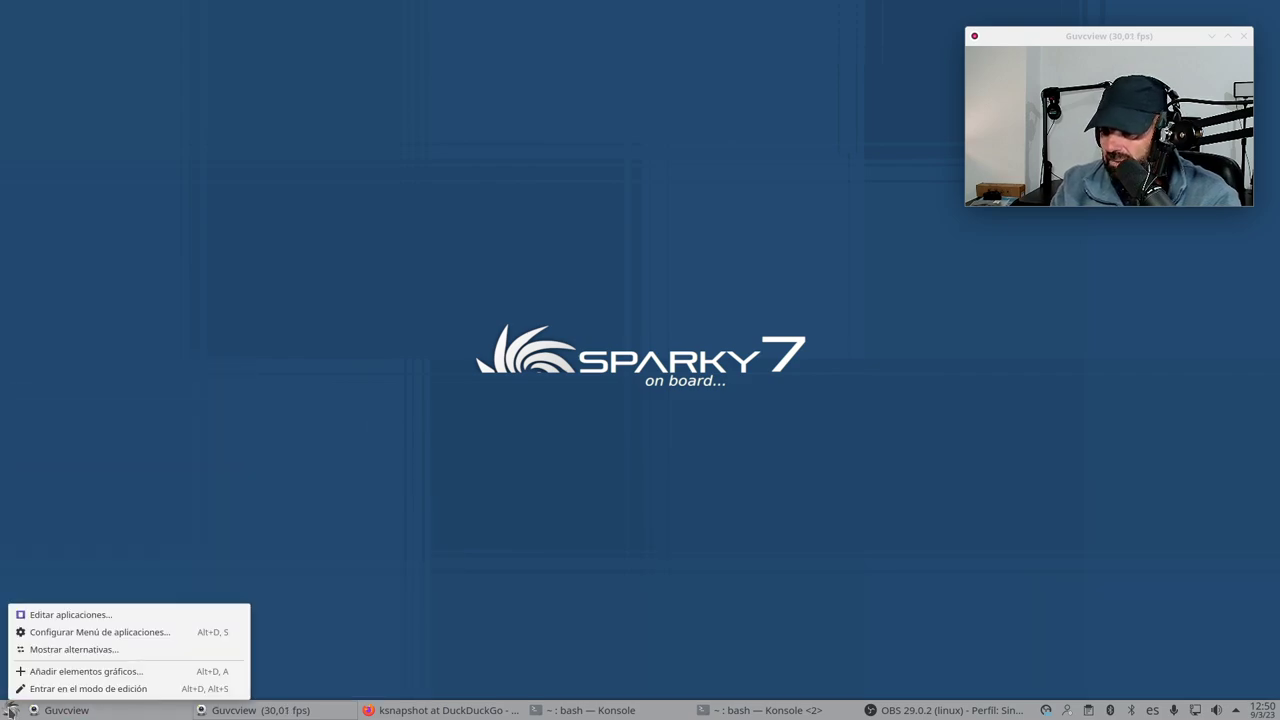
left_click(92, 650)
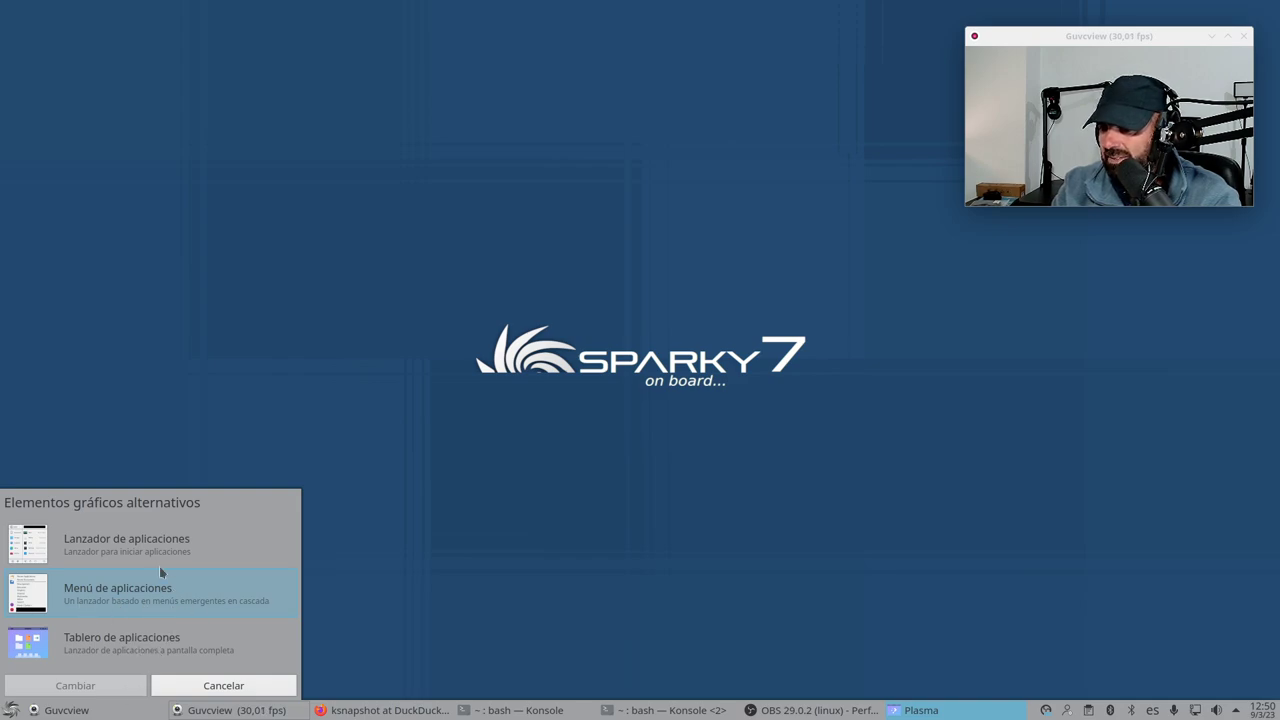
left_click(114, 546)
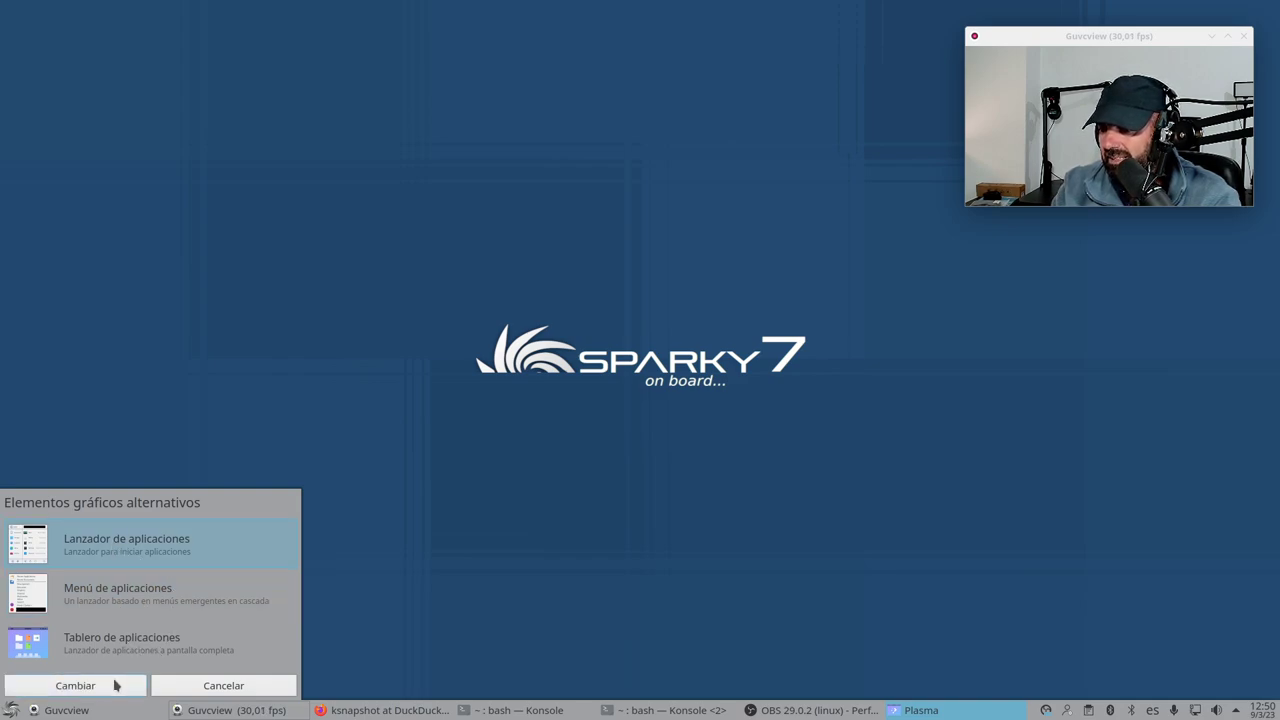
left_click(117, 685)
Browse the Gráficos, Internet, Sistema, and Favoritos categories in the application launcher and close it
left_click(10, 710)
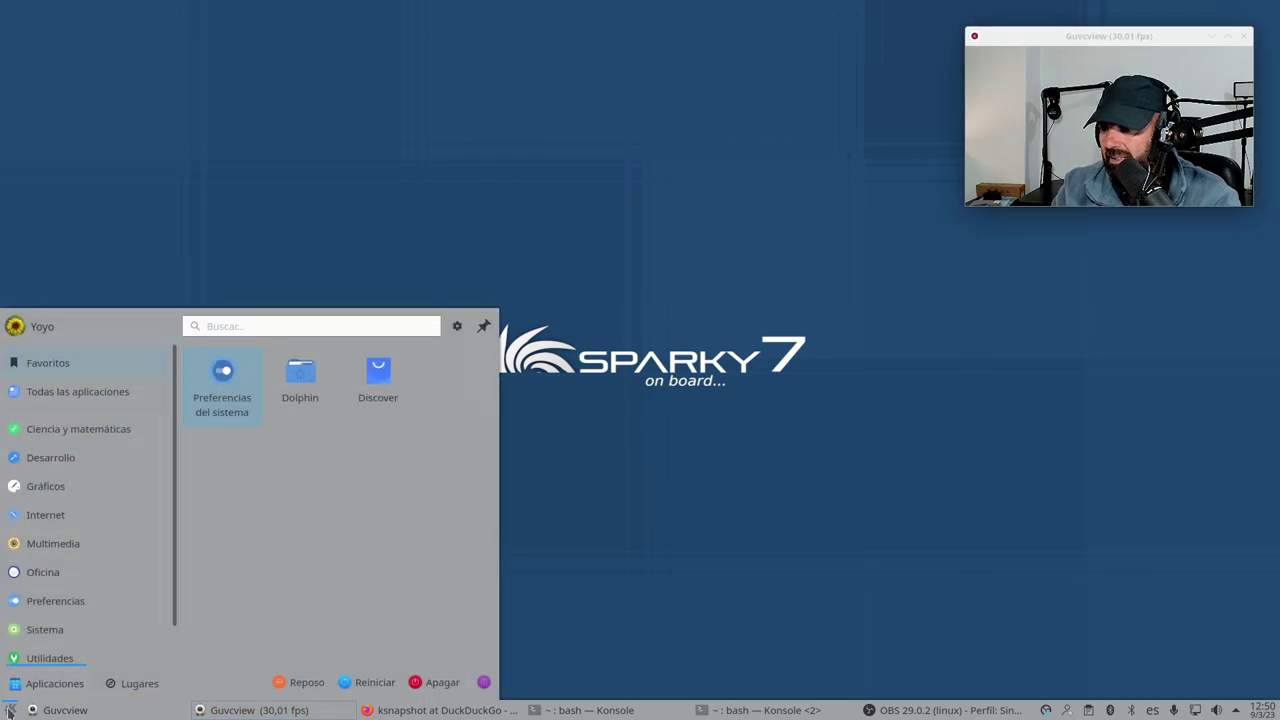
mouse_move(111, 476)
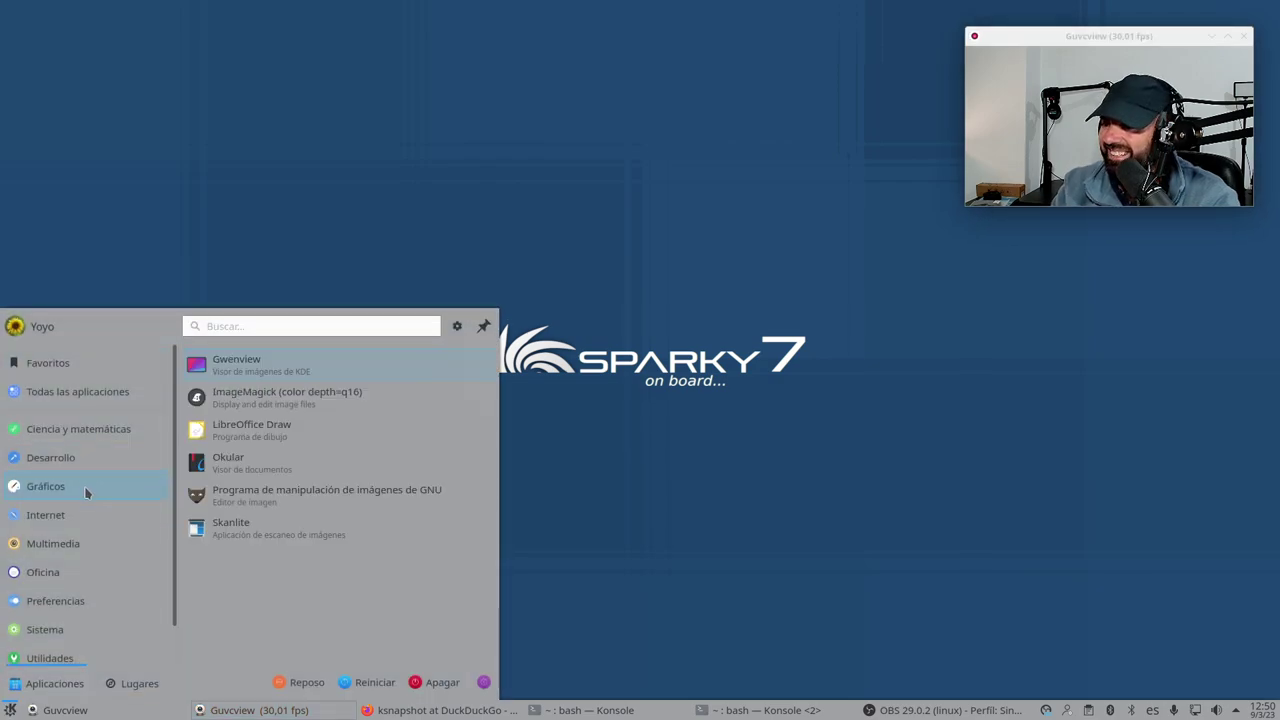
mouse_move(91, 526)
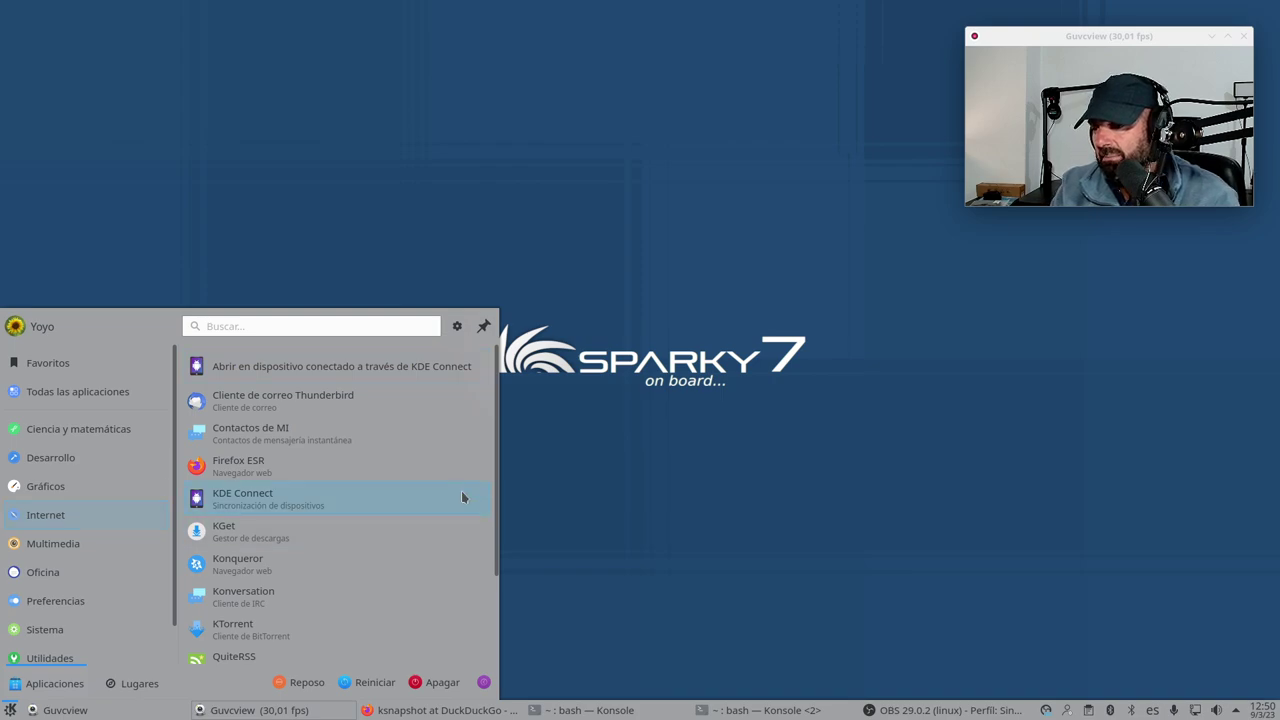
mouse_move(62, 544)
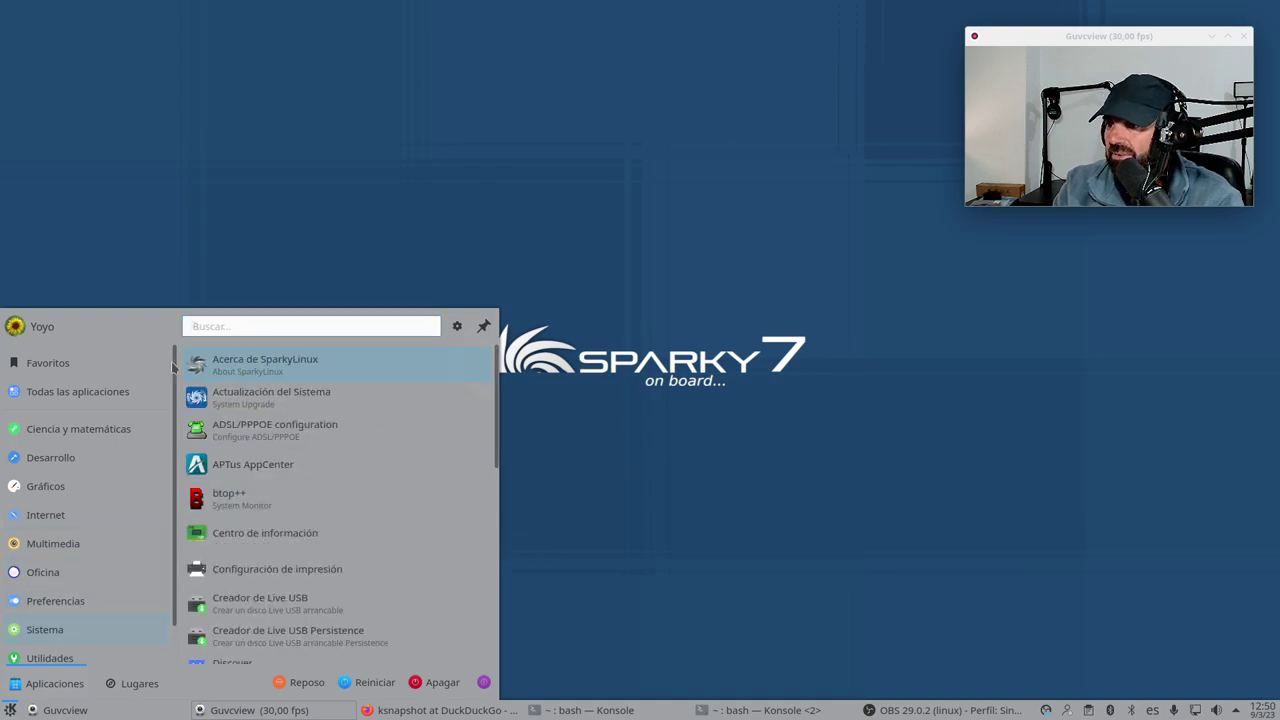
mouse_move(68, 368)
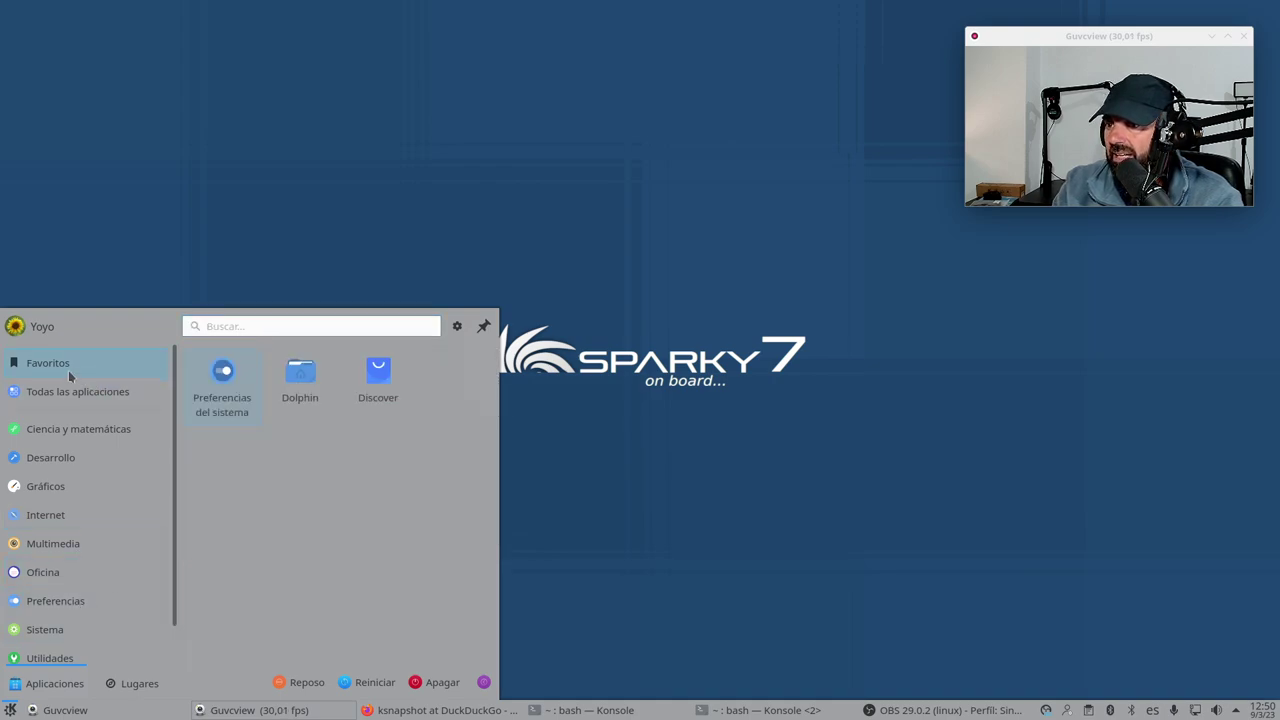
left_click(595, 497)
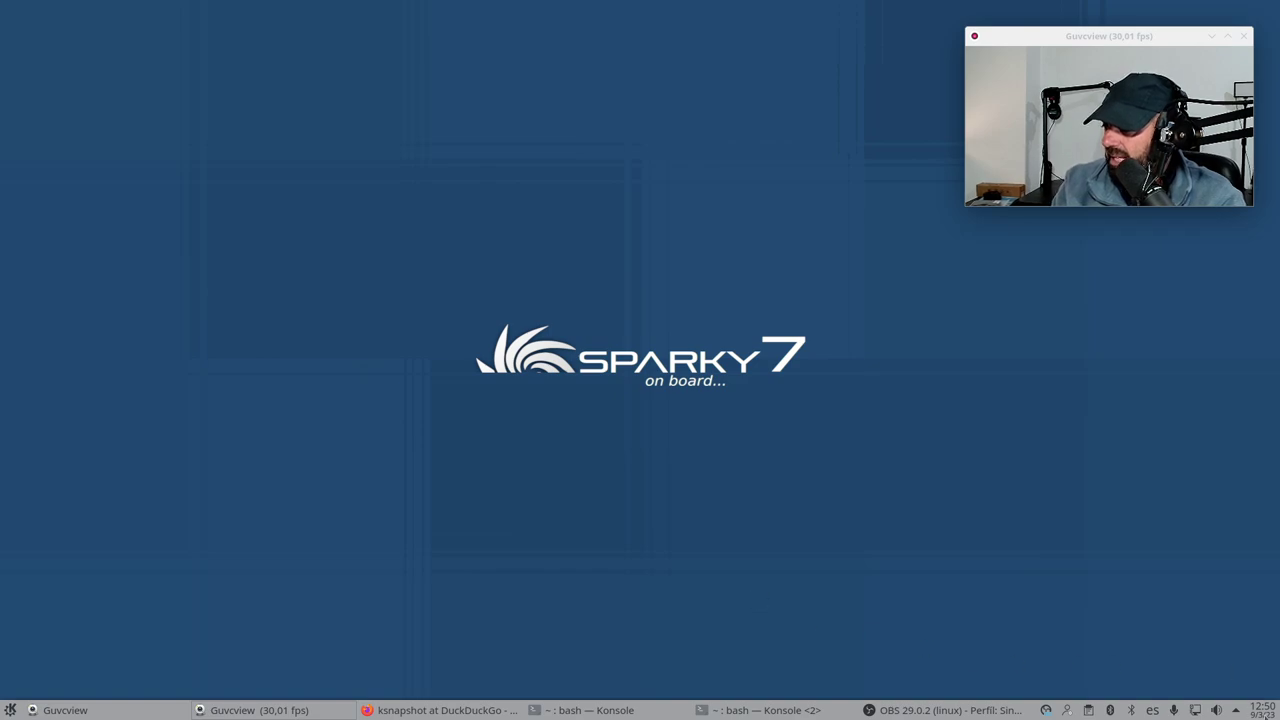
View the calendar of the panel clock and dismiss it
left_click(1262, 710)
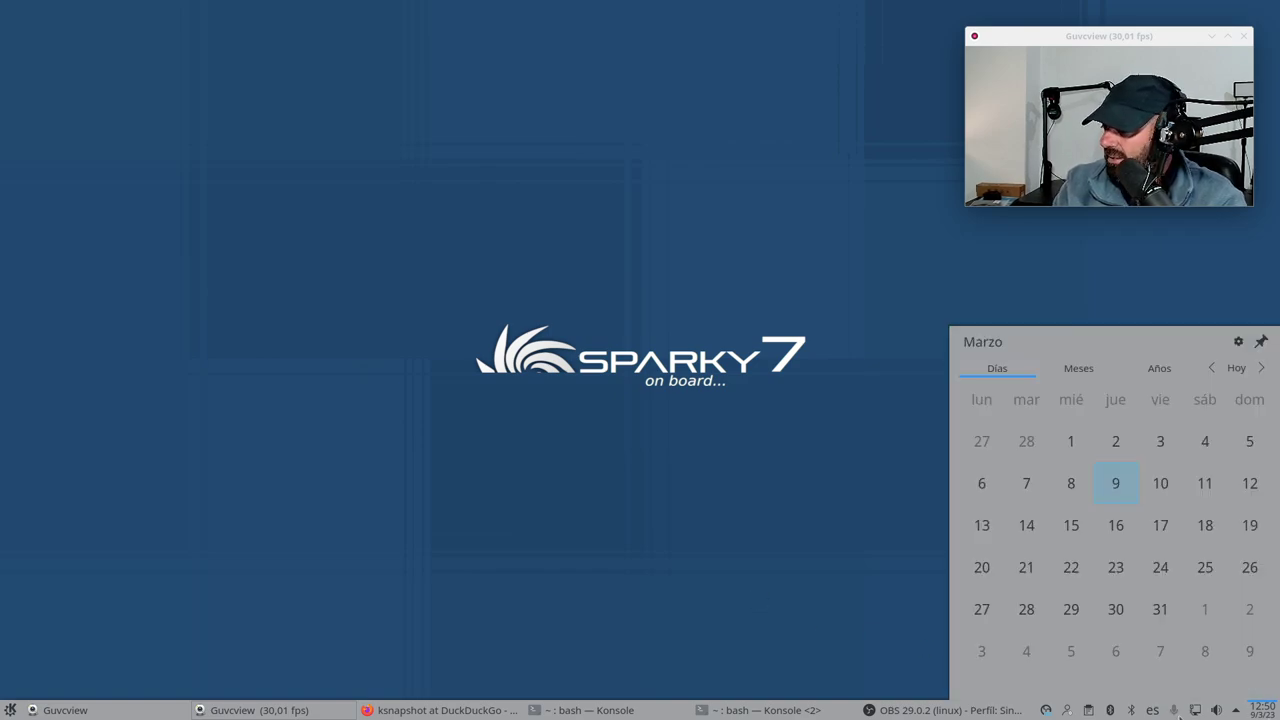
left_click(609, 513)
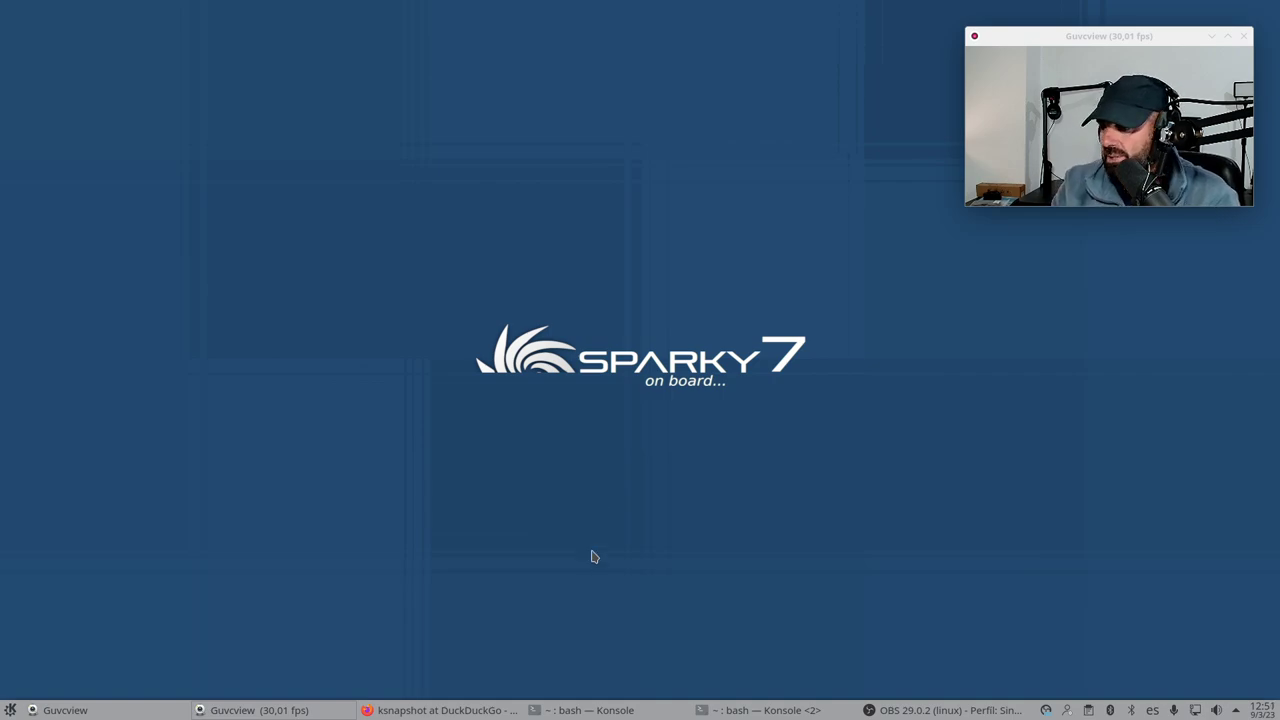
Bring up the Konsole window with the neofetch system summary, reposition it, and switch to OBS
left_click(590, 710)
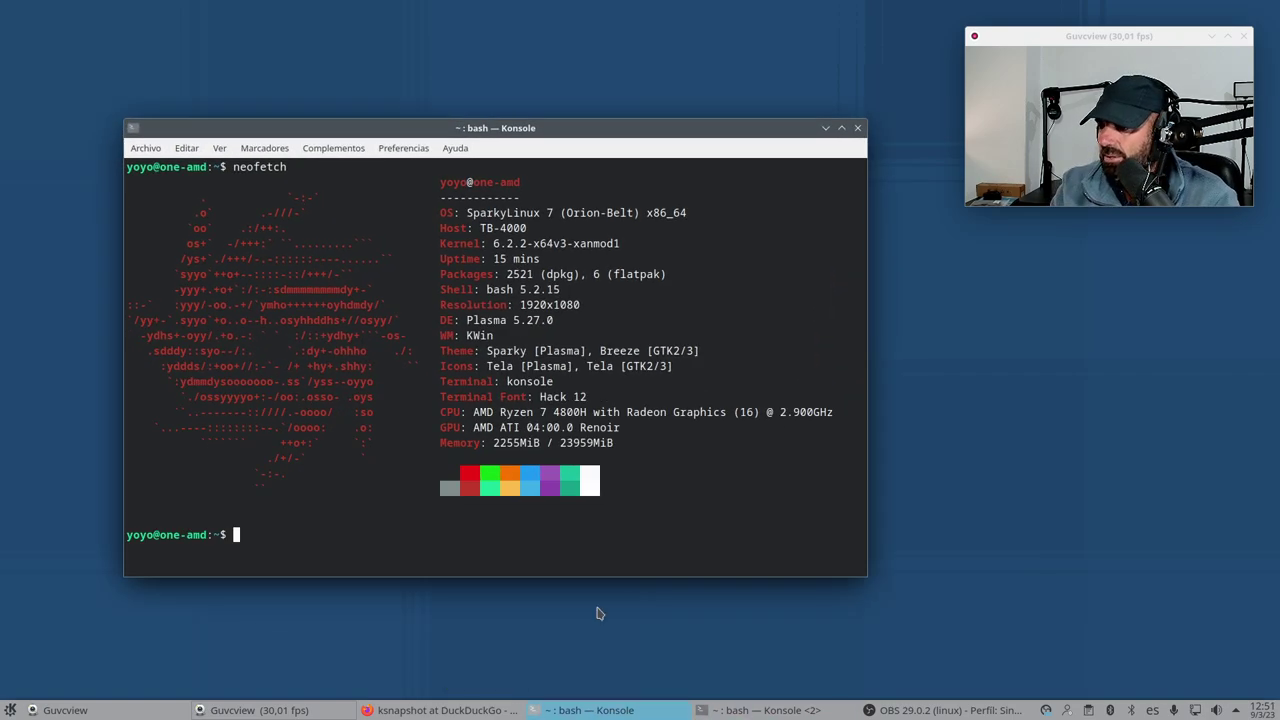
left_click_drag(590, 132, 563, 99)
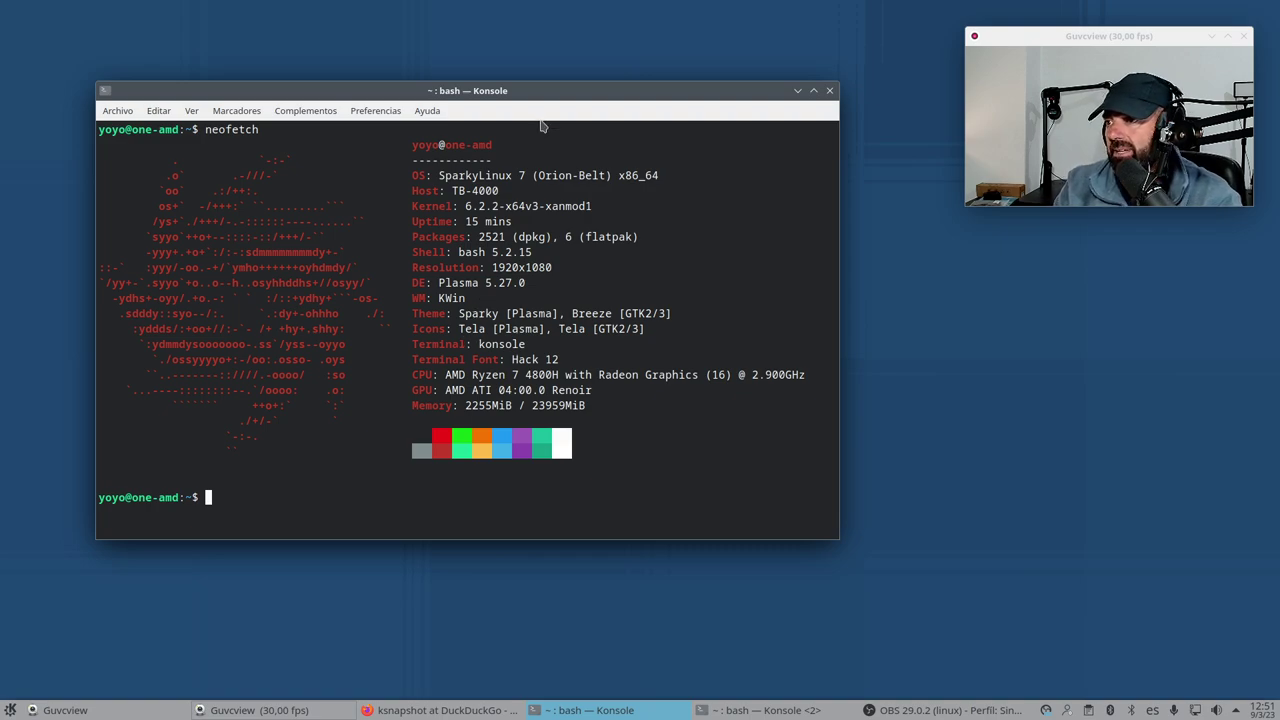
left_click_drag(540, 90, 551, 83)
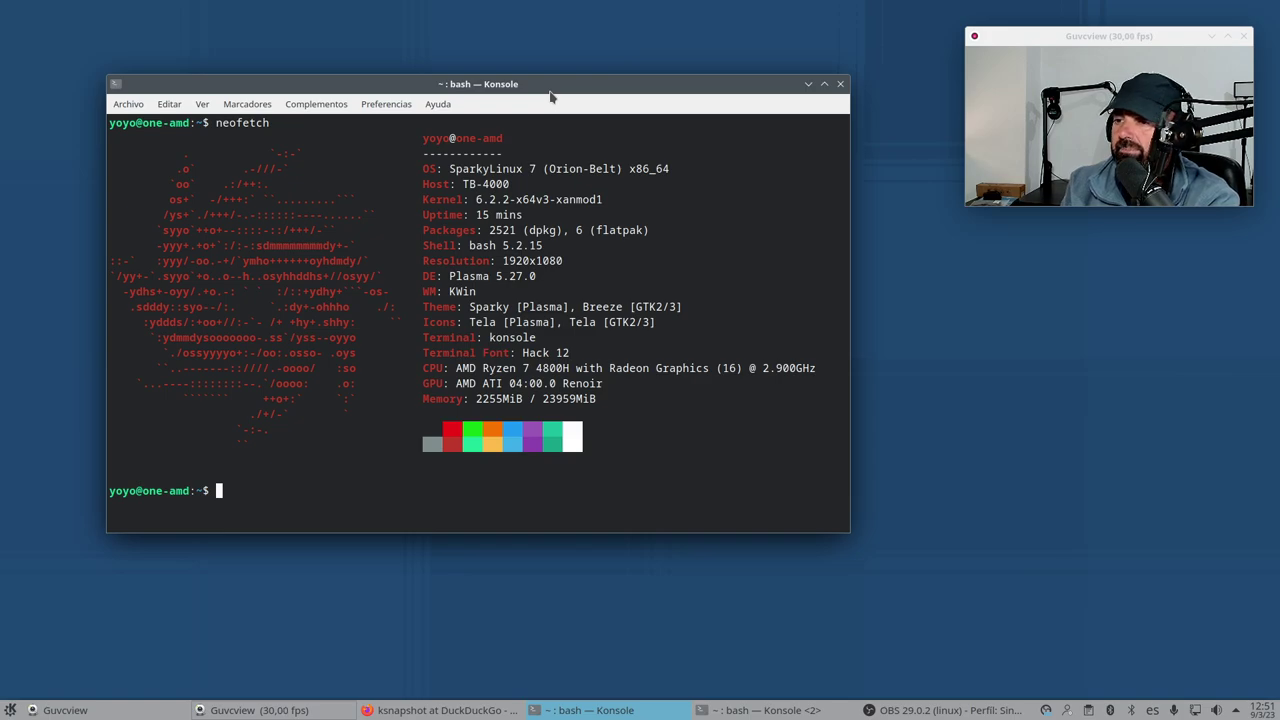
left_click(936, 712)
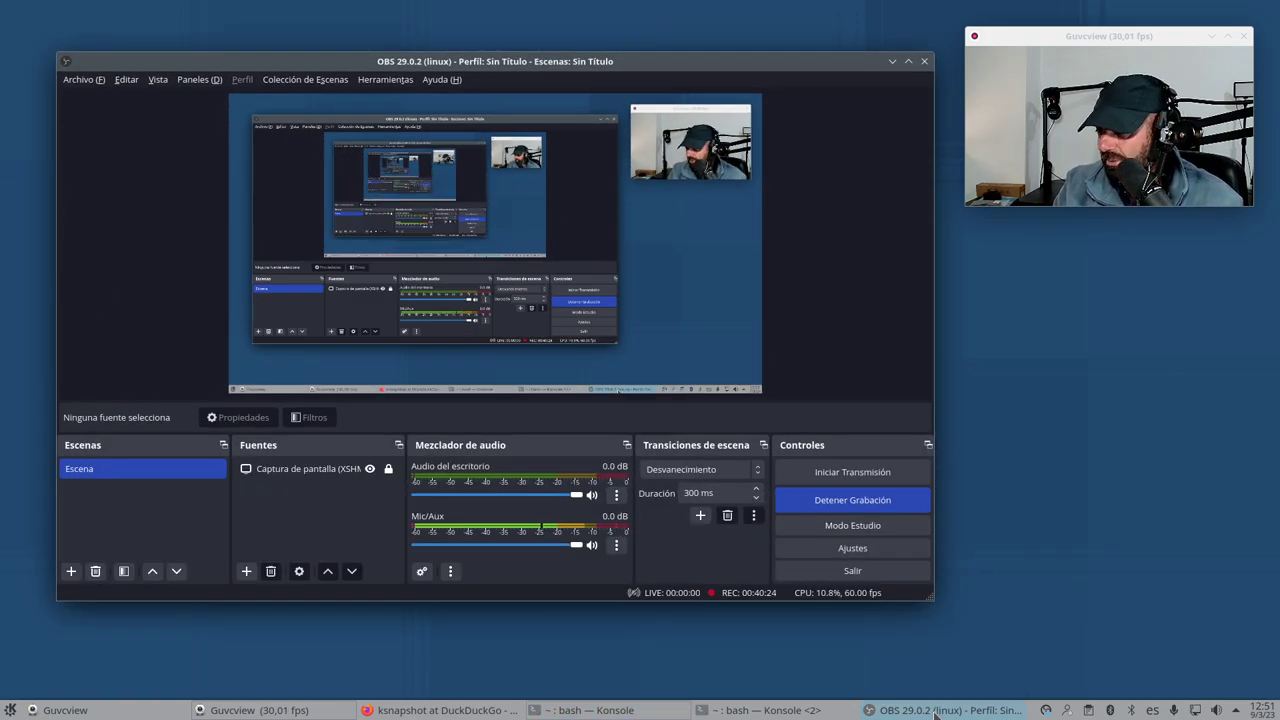